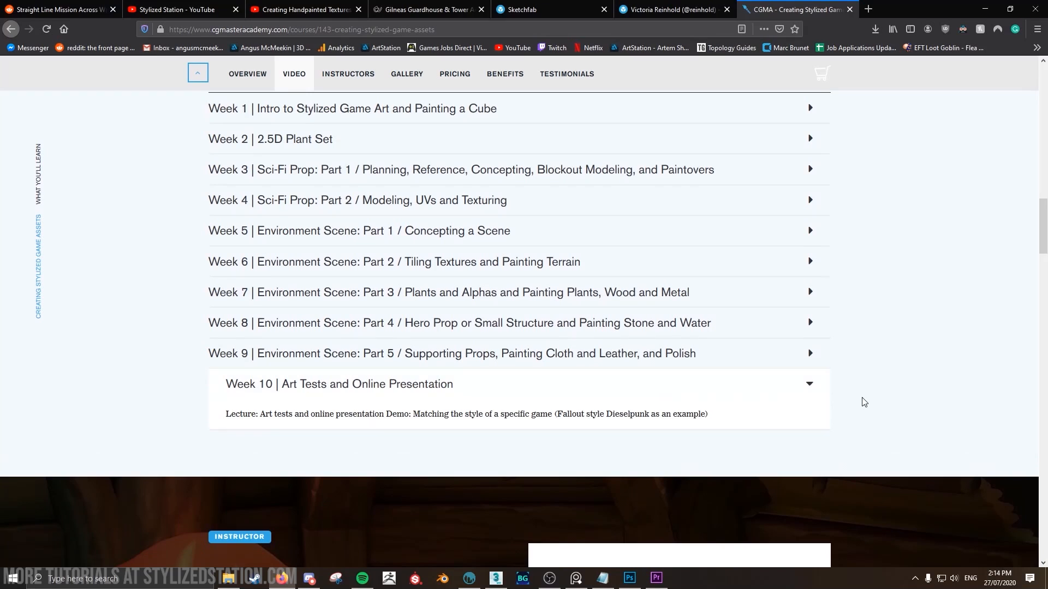
Review the course page's instructor section and course overview, enlarging the golden armillary fountain and skull altar images in the instructor's gallery.
scroll(862, 402, down, 7)
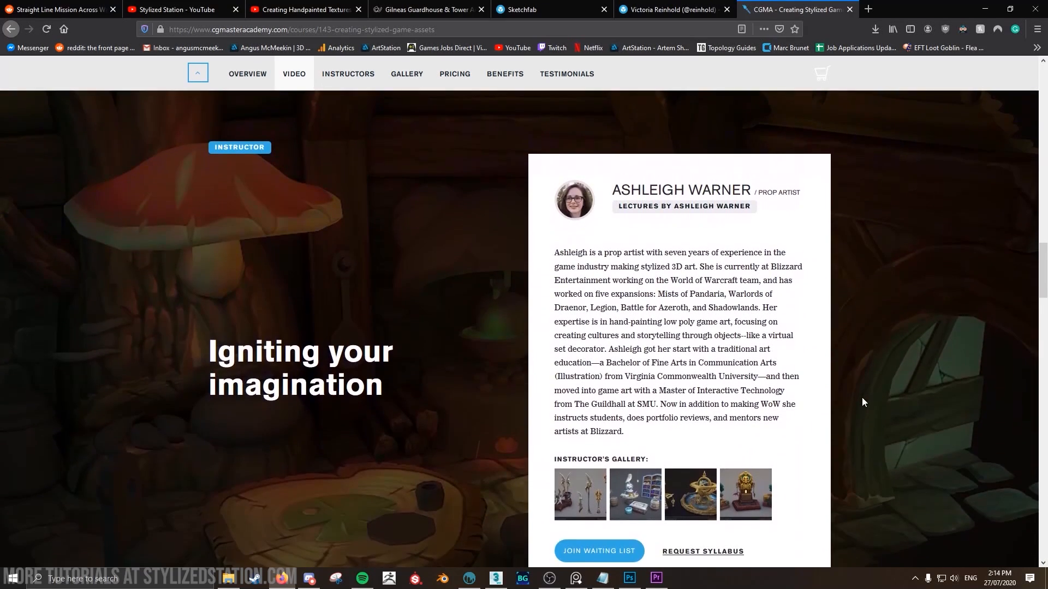
scroll(862, 403, down, 4)
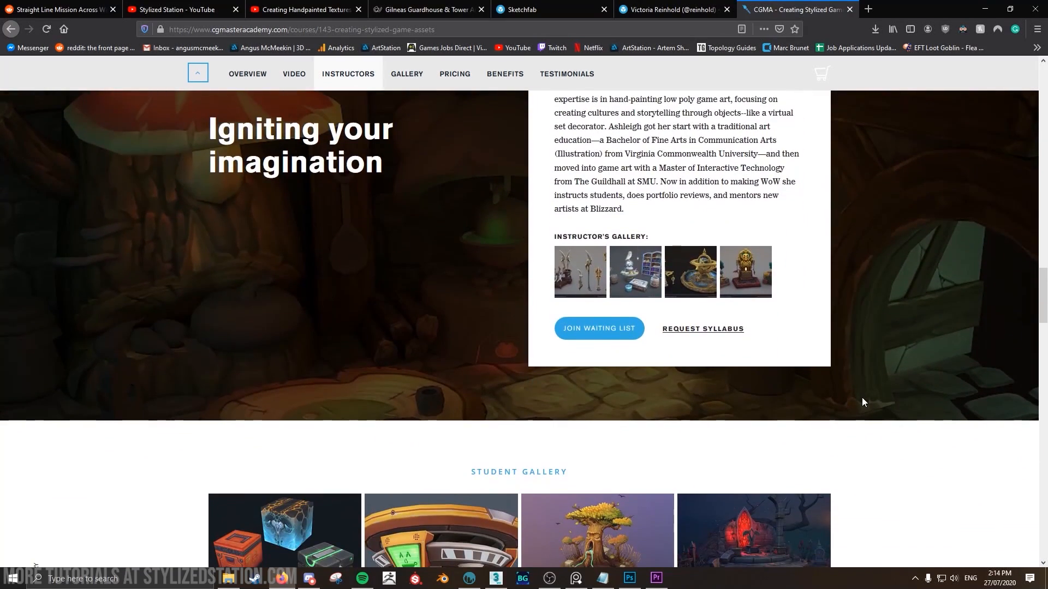
click(713, 277)
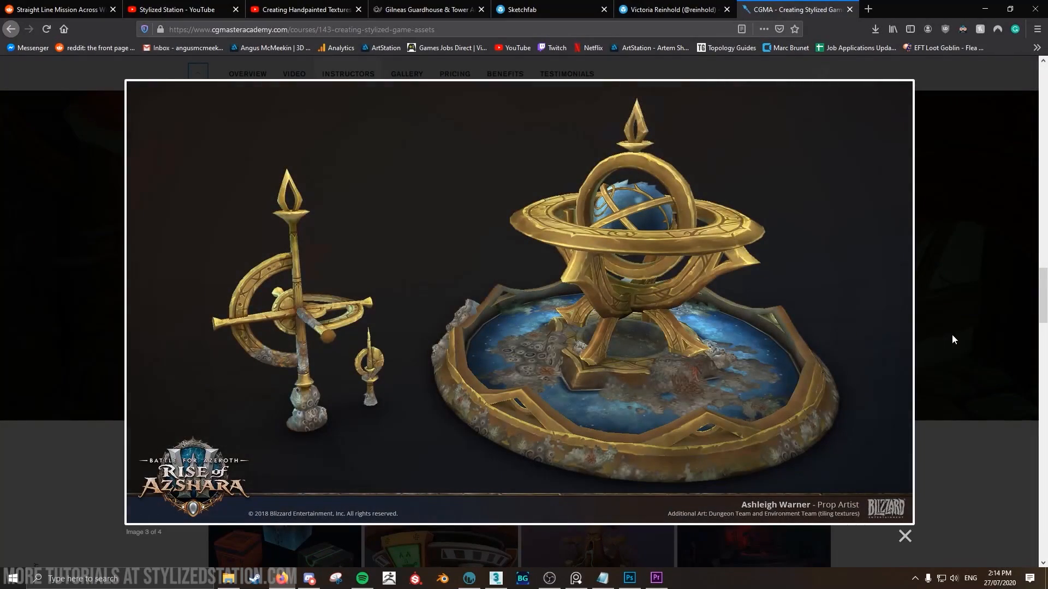
click(951, 339)
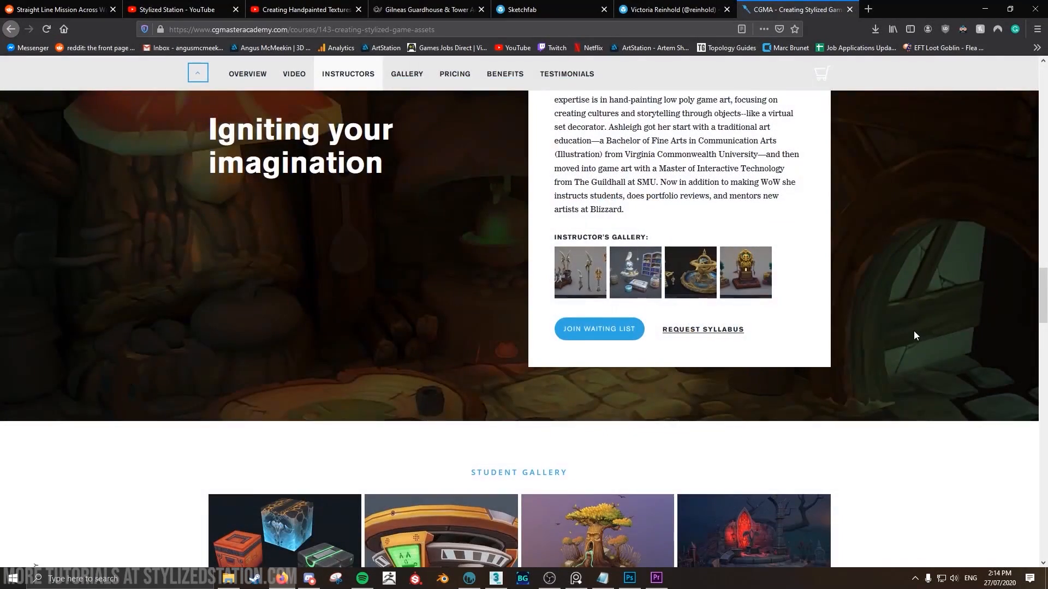
scroll(840, 355, up, 2)
click(769, 381)
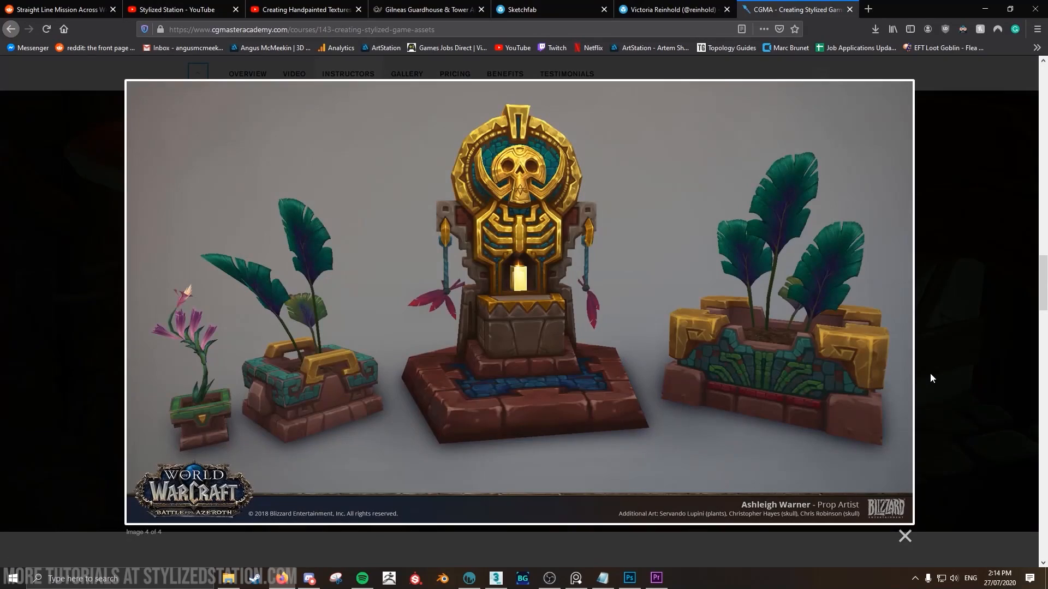
click(934, 376)
scroll(928, 376, up, 10)
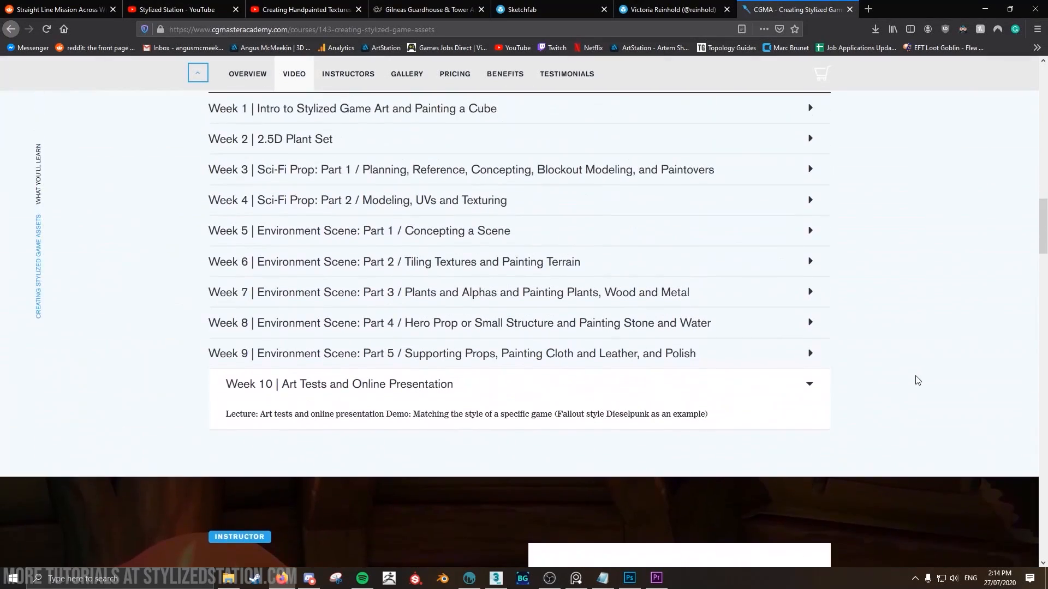
scroll(917, 380, up, 10)
scroll(916, 381, up, 3)
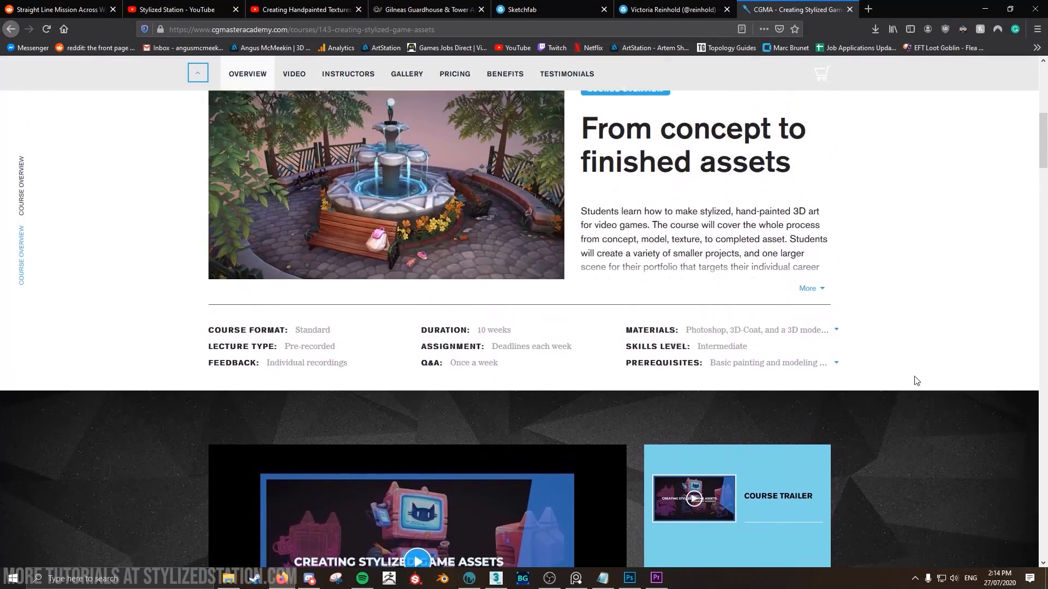
scroll(916, 380, up, 7)
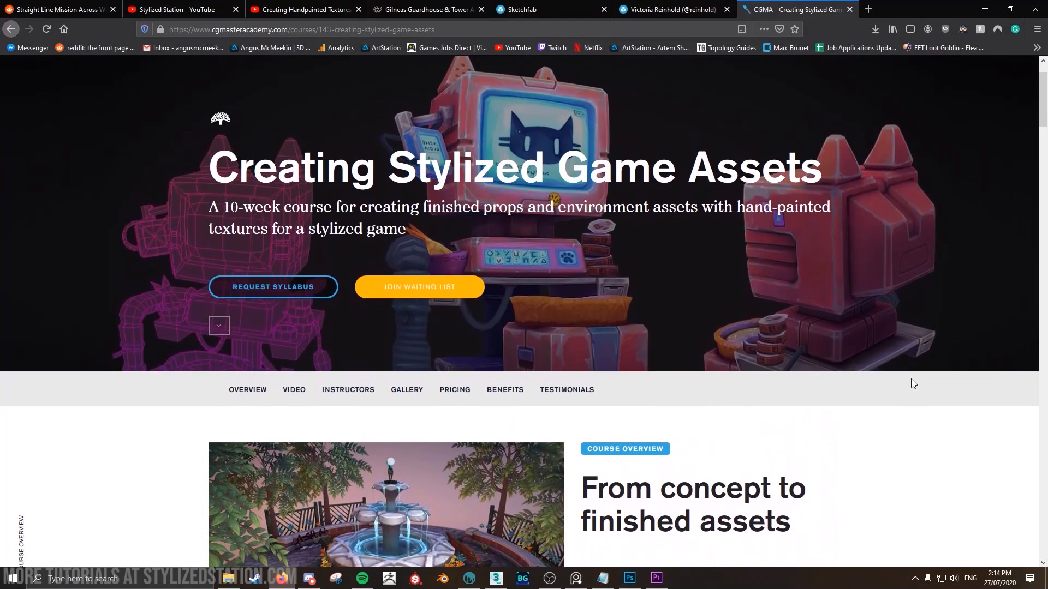
scroll(912, 381, up, 2)
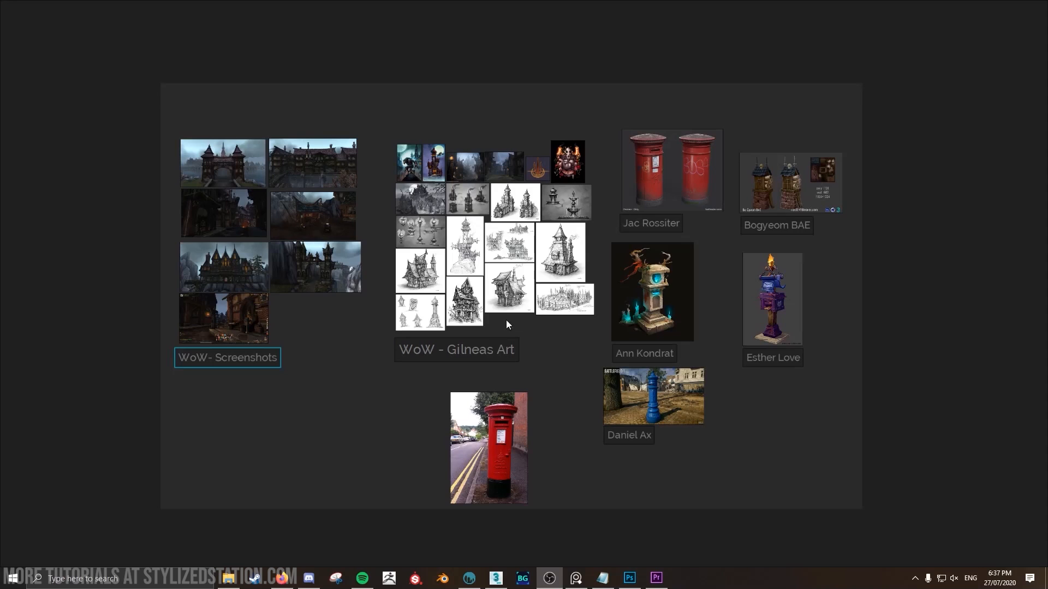
Switch to the PureRef board, add the tower concept sketch from outside, enlarge it and place it between the WoW screenshots and the red postbox photo.
mouse_move(349, 374)
middle_down()
mouse_move(383, 373)
mouse_move(359, 364)
middle_up()
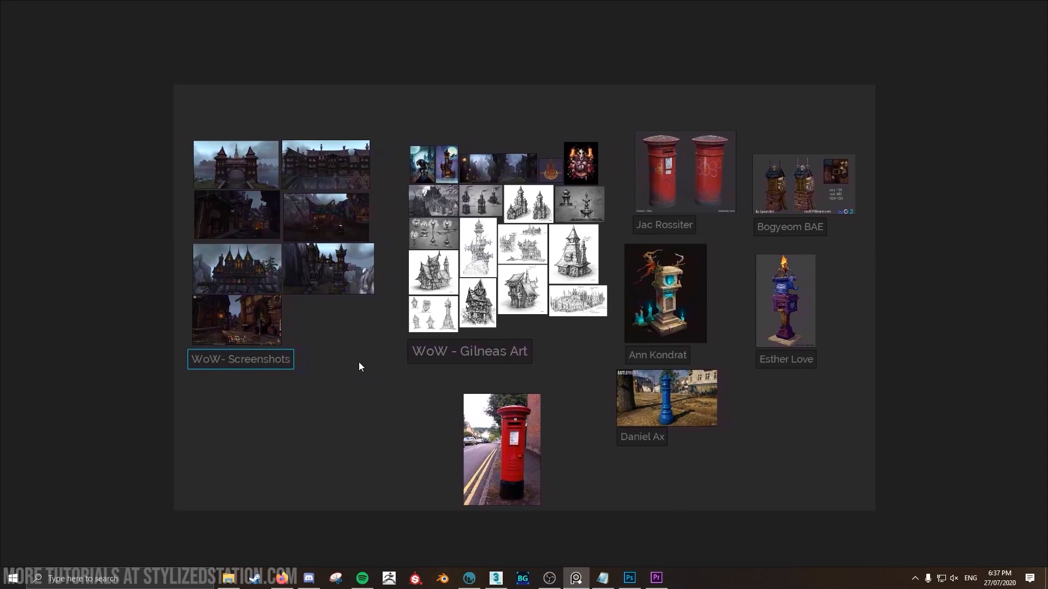
scroll(359, 364, up, 5)
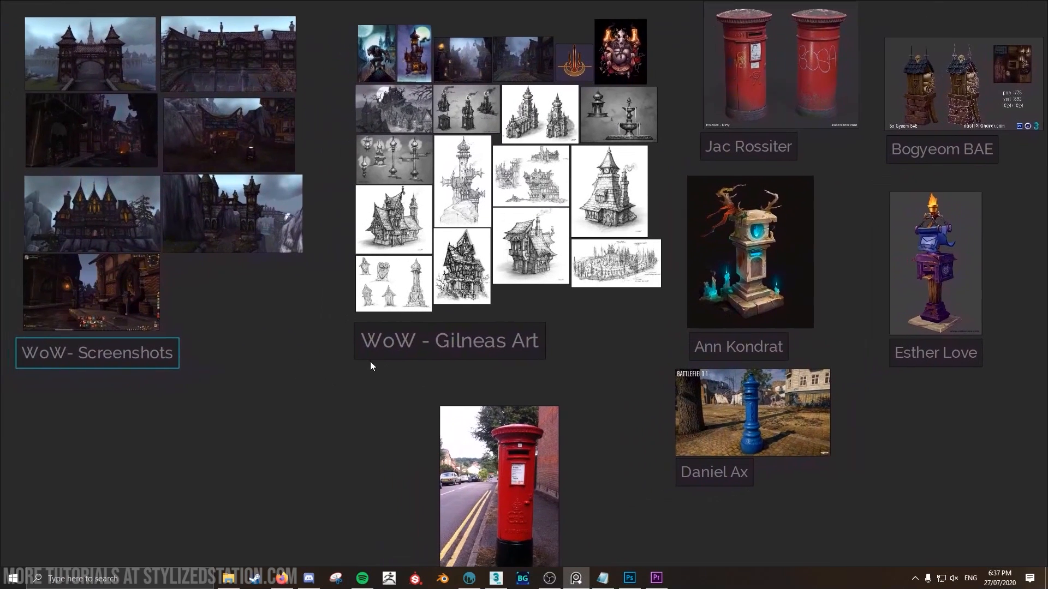
scroll(371, 362, down, 5)
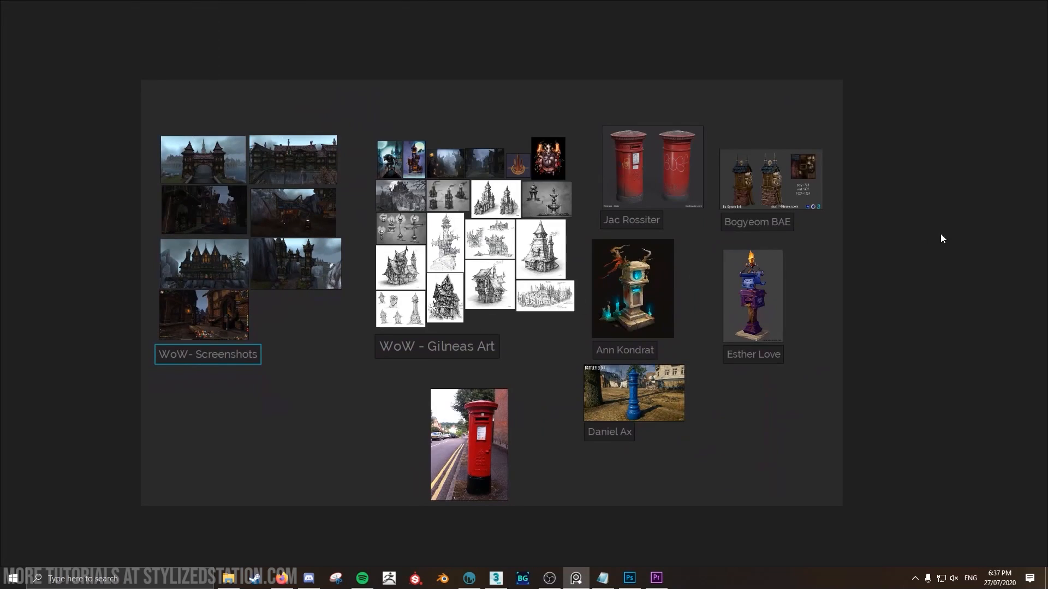
mouse_move(1047, 286)
mouse_down()
mouse_move(920, 286)
mouse_move(304, 419)
mouse_up()
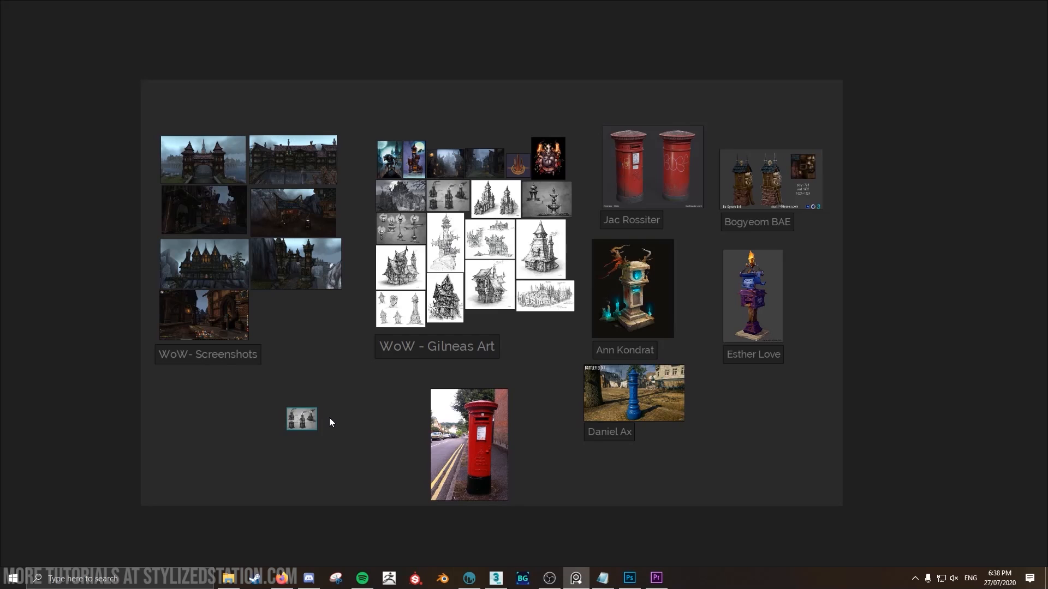
ctrl+alt+drag(309, 424, 350, 433)
scroll(323, 421, up, 2)
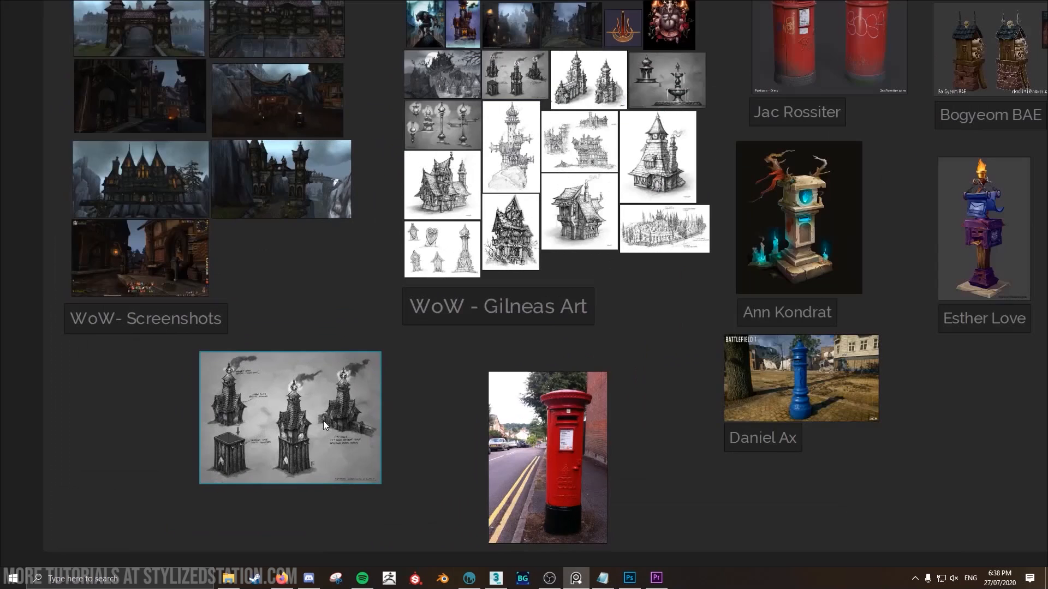
double_click(323, 421)
scroll(450, 379, down, 5)
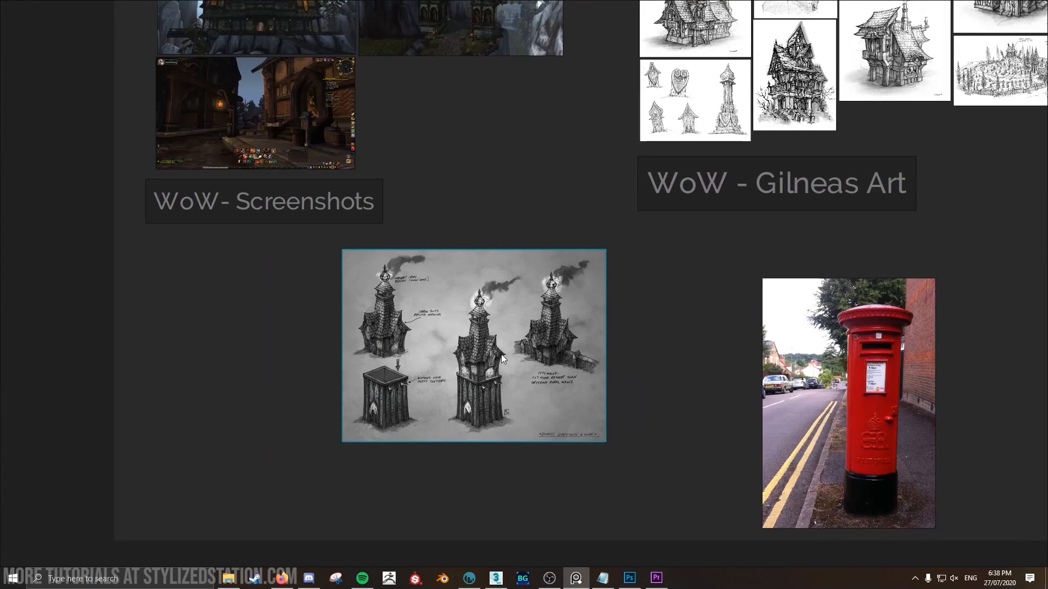
mouse_move(563, 347)
mouse_down()
mouse_move(549, 389)
mouse_move(531, 362)
mouse_up()
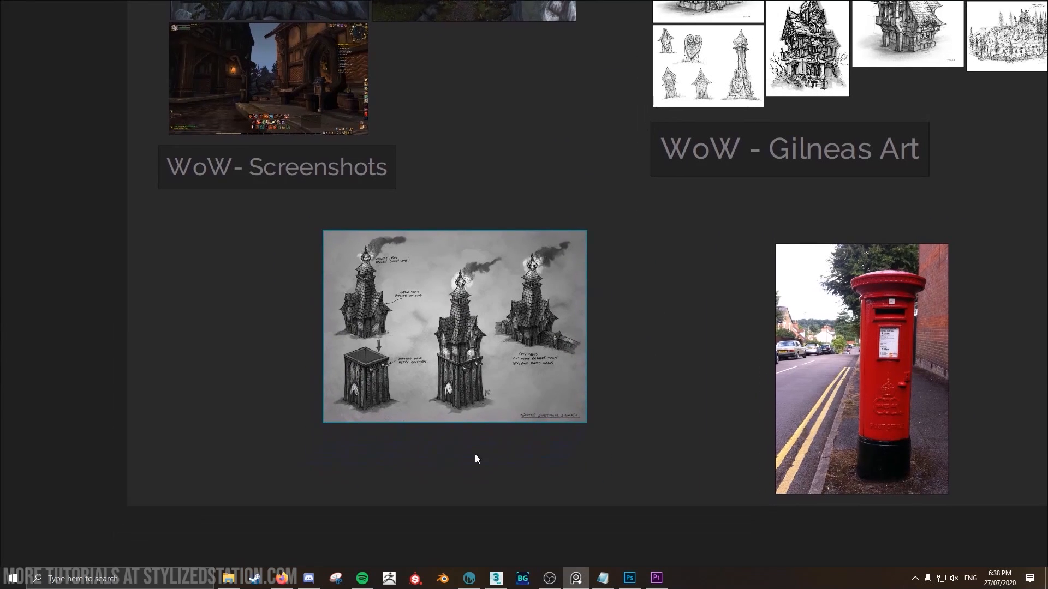
click(453, 459)
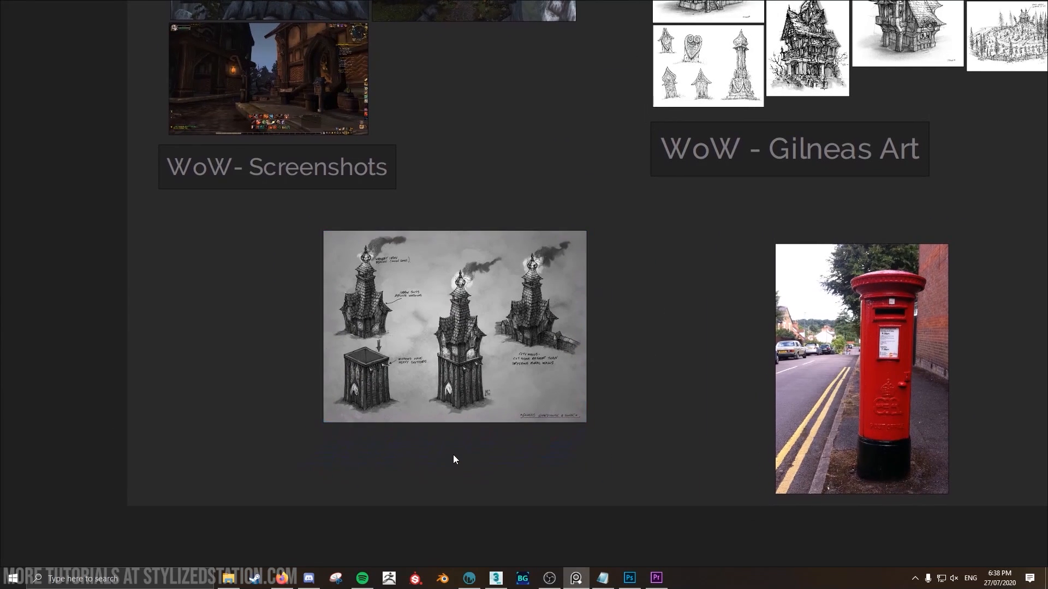
Add a text note reading "Hello" near the tower concept sketch and erase its text again.
key(ctrl+n)
key(BackSpace)
text(Hello)
key(BackSpace)
key(BackSpace)
key(BackSpace)
key(BackSpace)
key(BackSpace)
key(BackSpace)
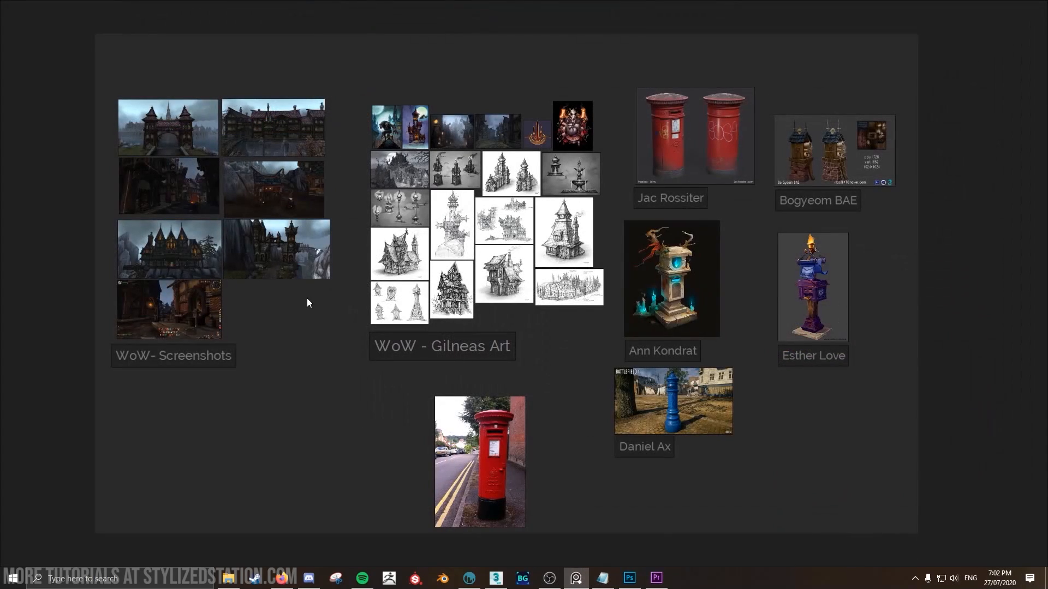
Examine the WoW screenshots group up close, studying the roofs, timber framing, stonework and lighting of the Gilneas buildings.
middle_drag(307, 301, 415, 337)
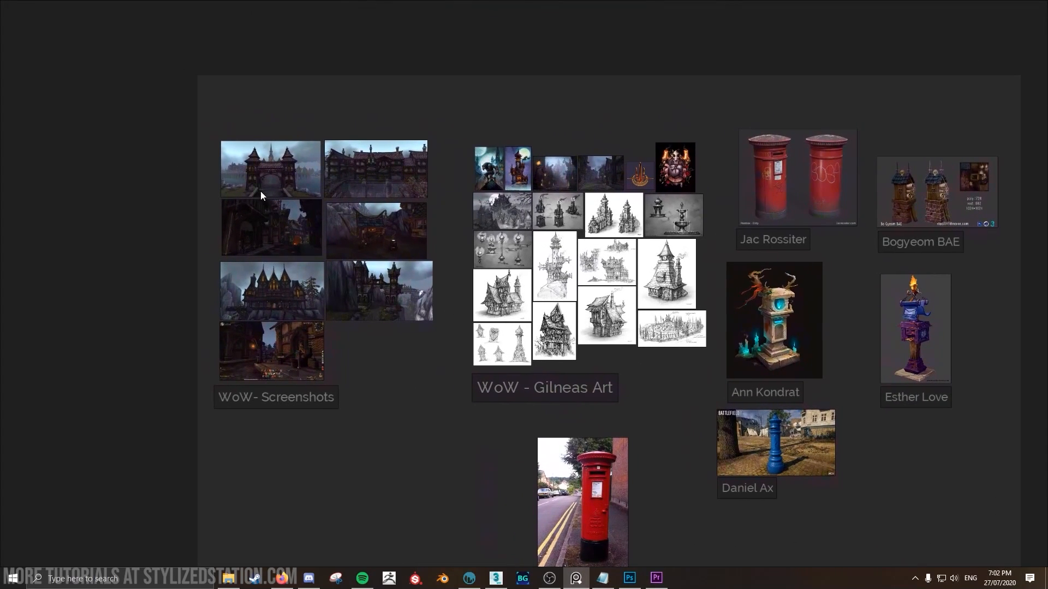
scroll(260, 191, up, 6)
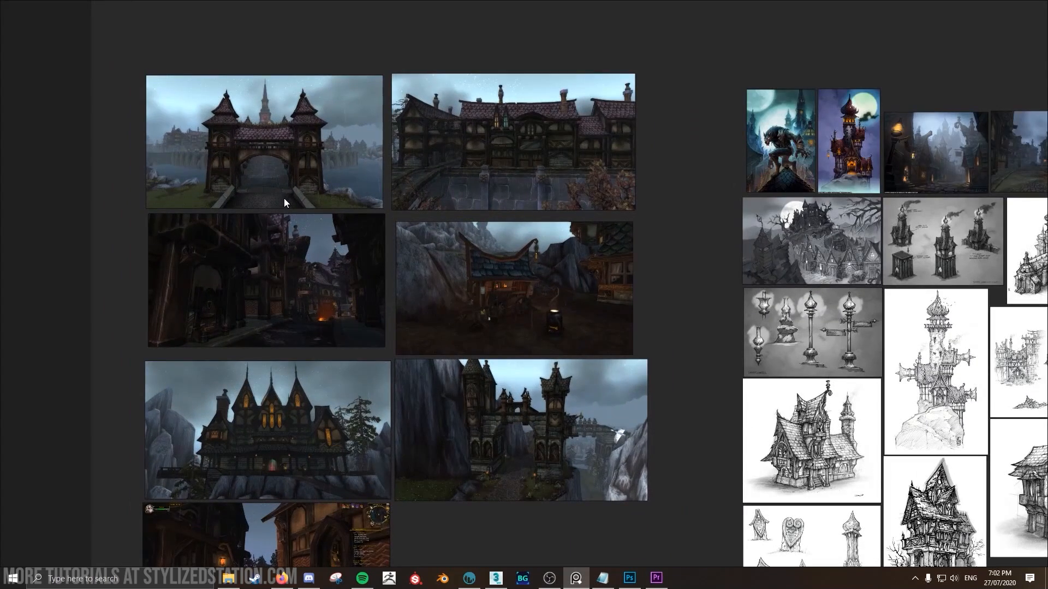
scroll(300, 202, up, 2)
middle_drag(322, 204, 387, 266)
scroll(362, 251, up, 3)
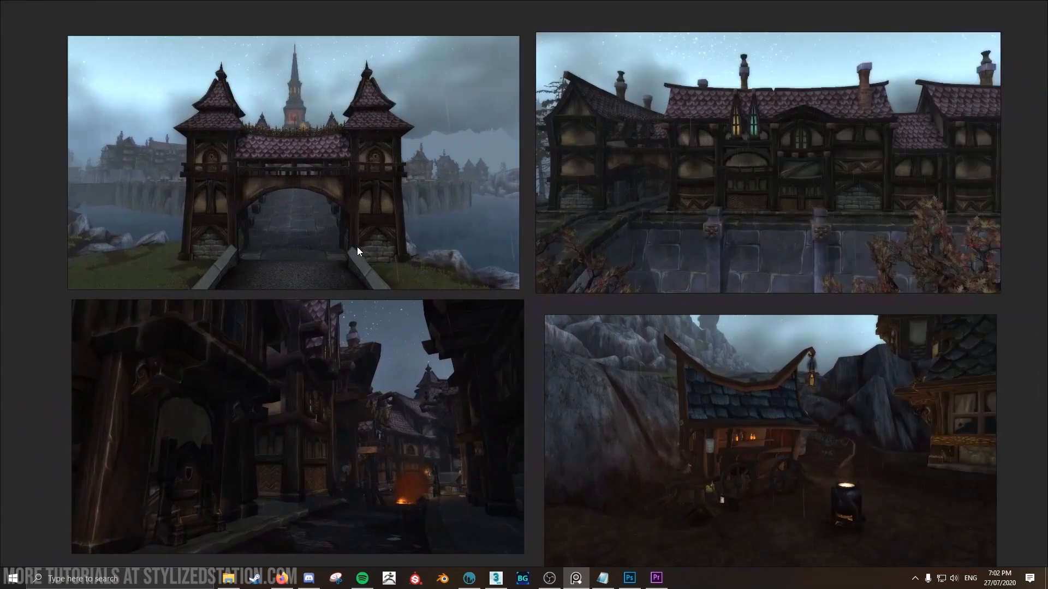
middle_drag(450, 257, 489, 267)
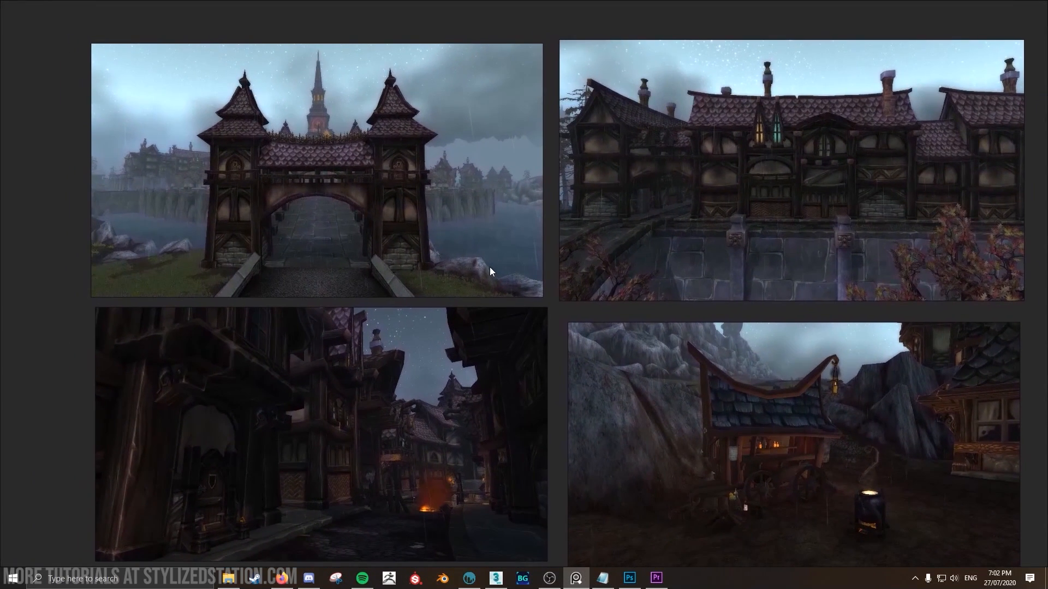
middle_drag(731, 245, 598, 253)
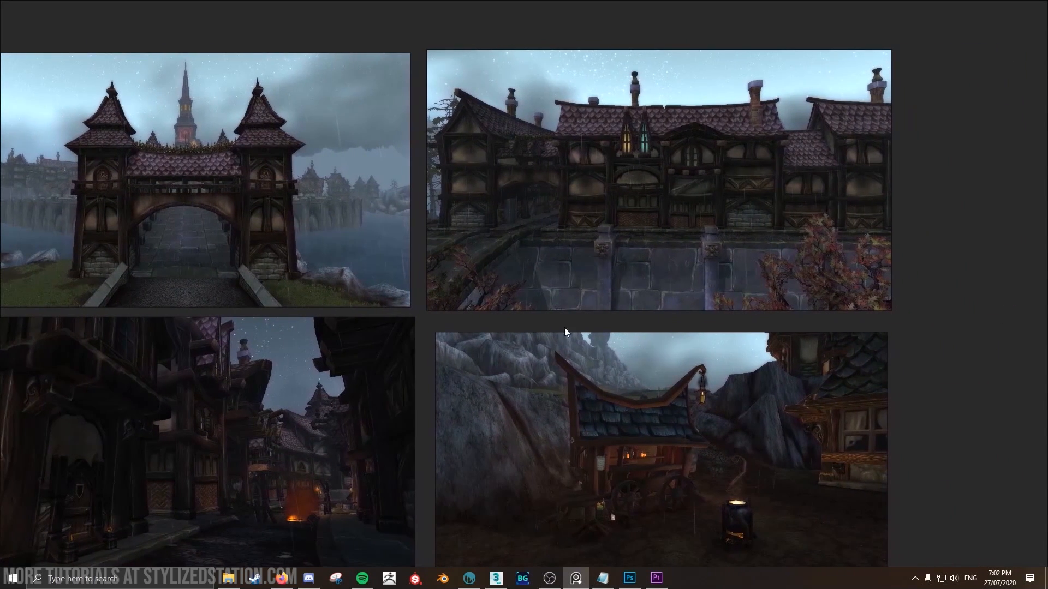
middle_drag(471, 446, 612, 341)
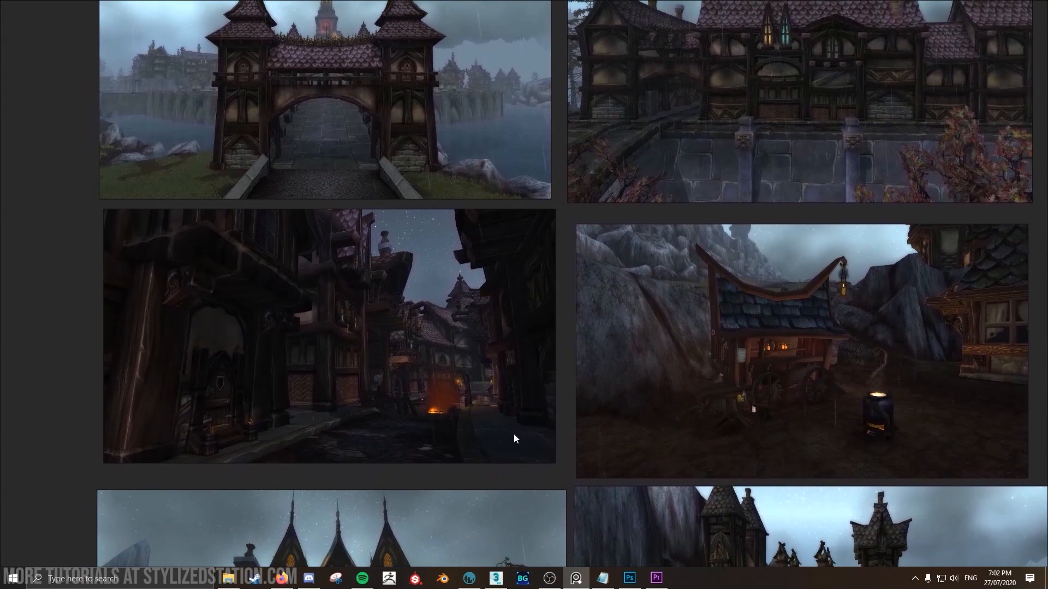
middle_drag(514, 435, 544, 385)
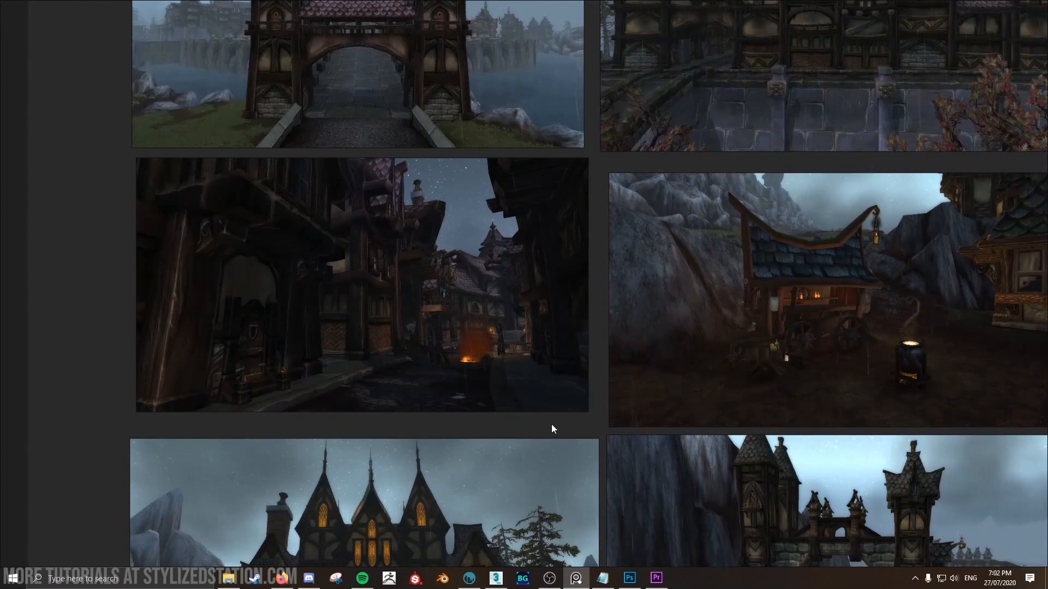
middle_drag(618, 334, 472, 339)
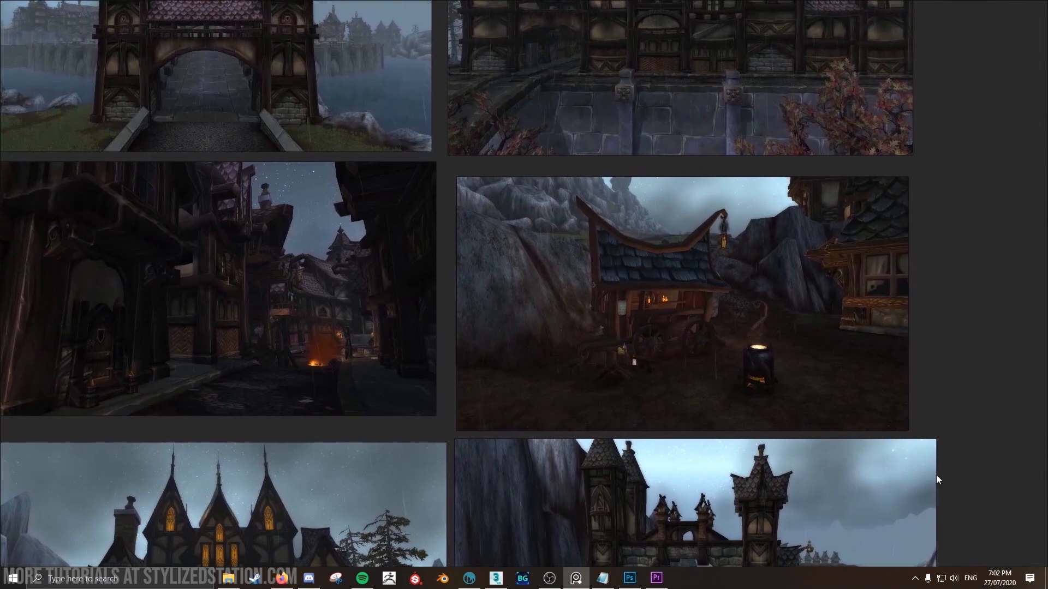
scroll(981, 426, down, 1)
scroll(980, 425, up, 1)
middle_drag(980, 425, 990, 244)
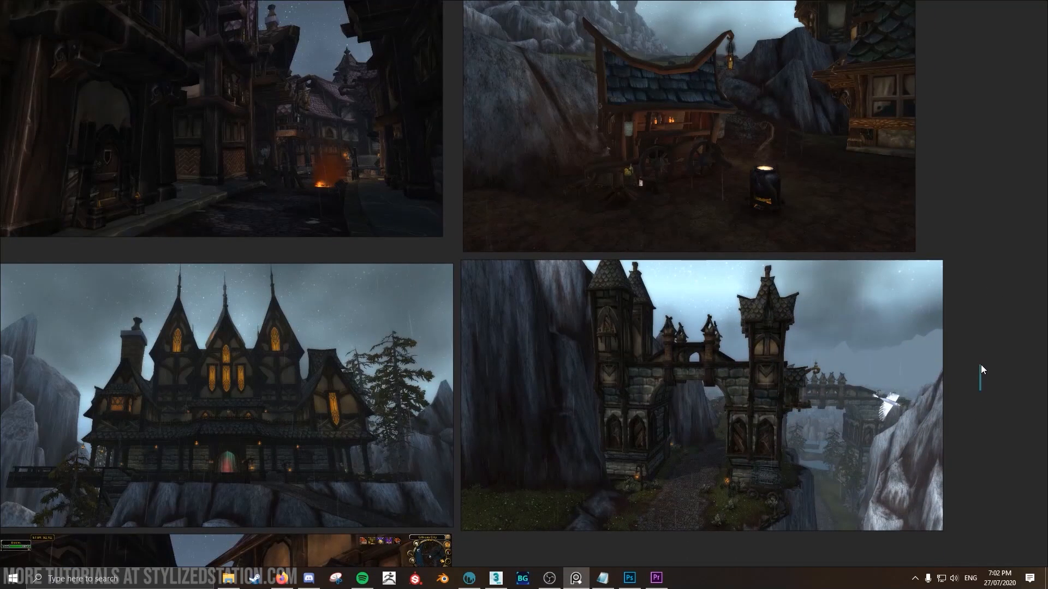
middle_drag(981, 368, 988, 308)
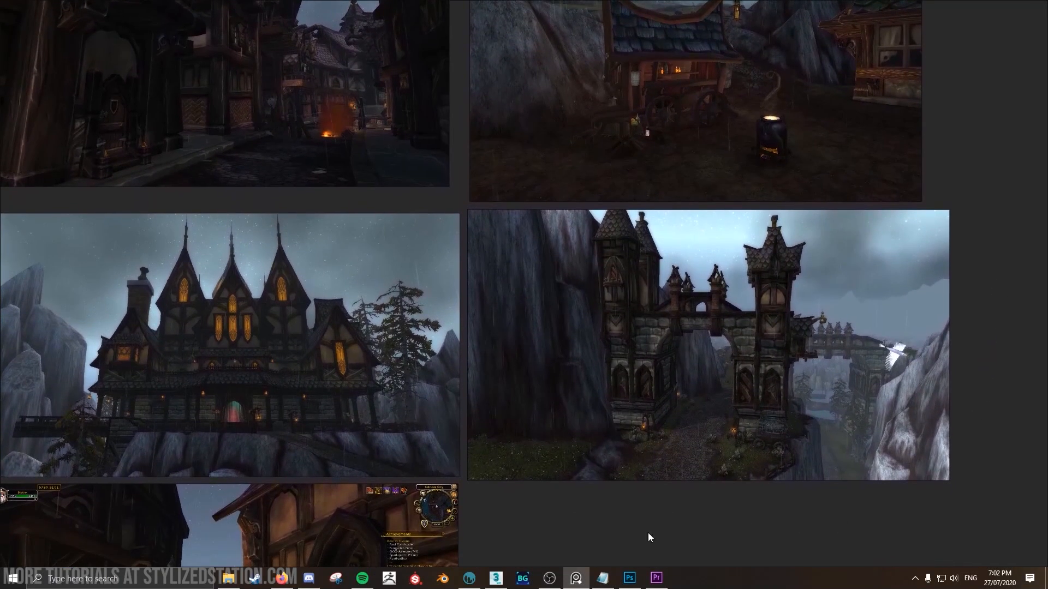
middle_drag(591, 538, 622, 458)
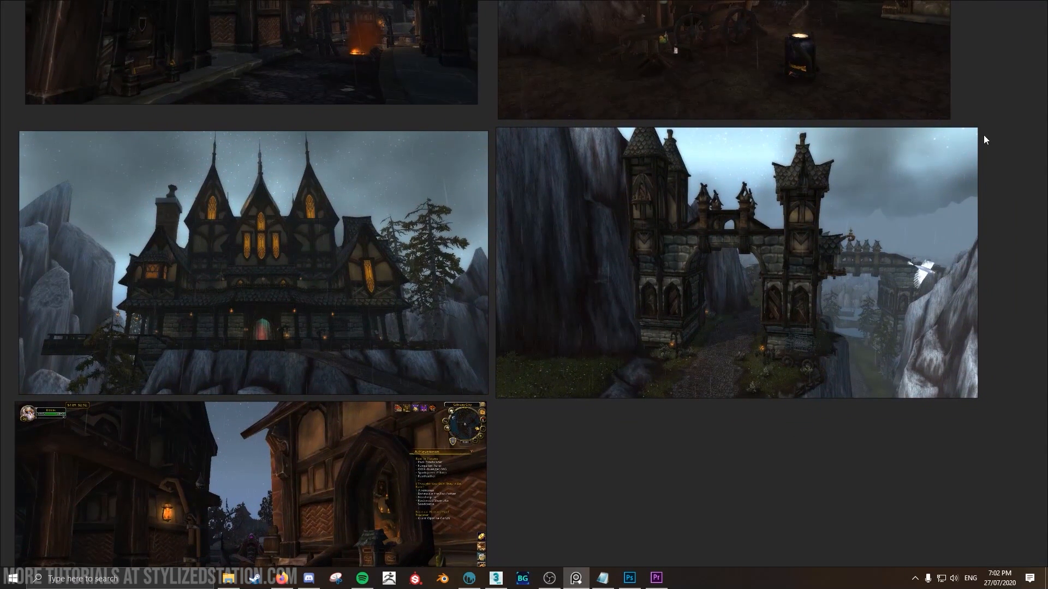
middle_drag(985, 101, 1001, 342)
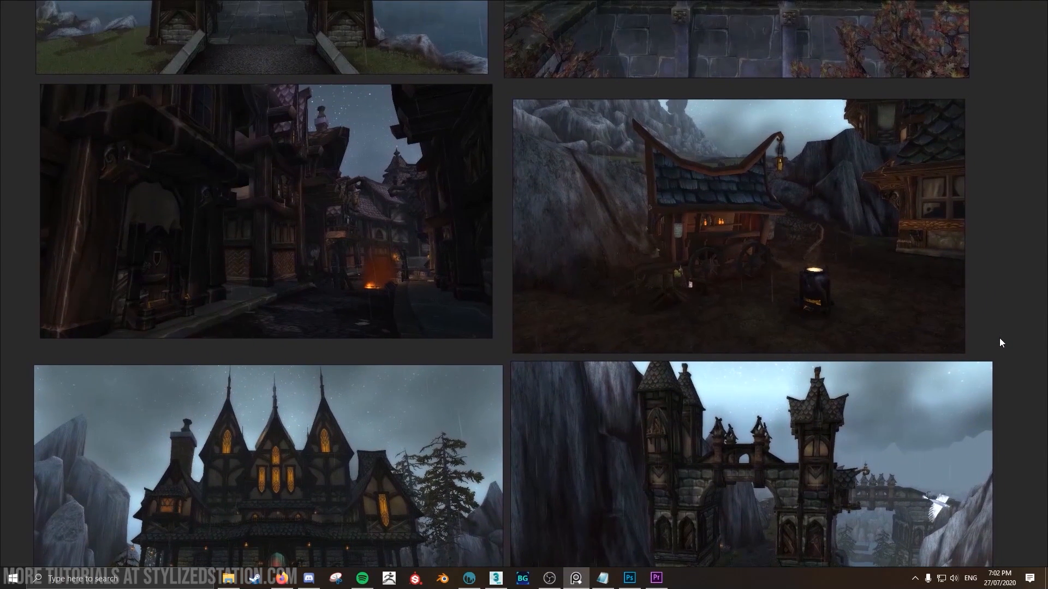
Examine the real red postbox photo and the other artists' postbox references, and return to an overview of the Gilneas concept art.
scroll(932, 308, down, 6)
middle_drag(873, 386, 492, 115)
scroll(755, 317, up, 4)
middle_drag(804, 349, 733, 261)
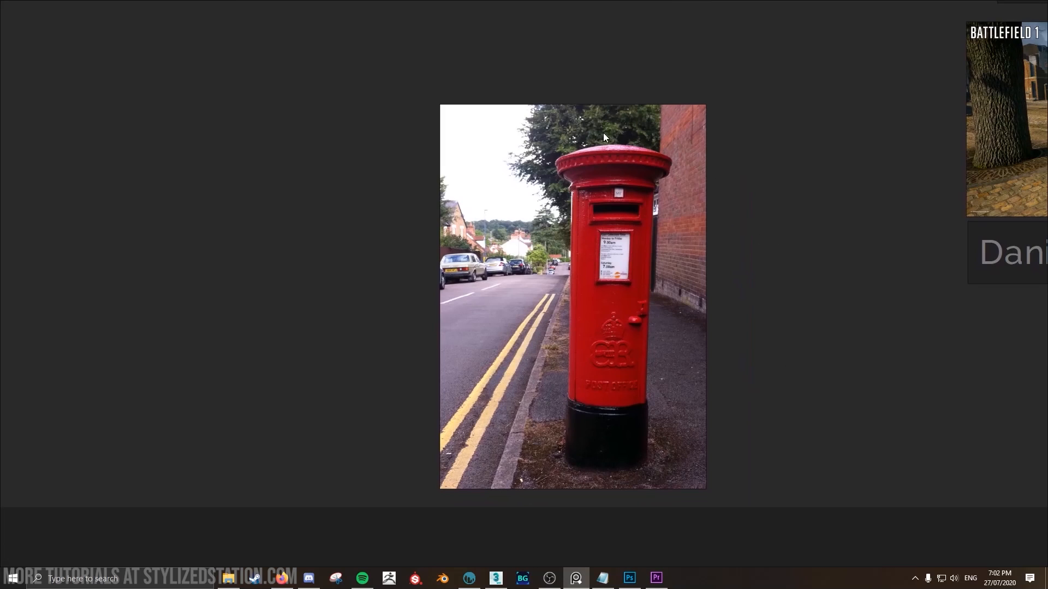
middle_drag(796, 272, 772, 294)
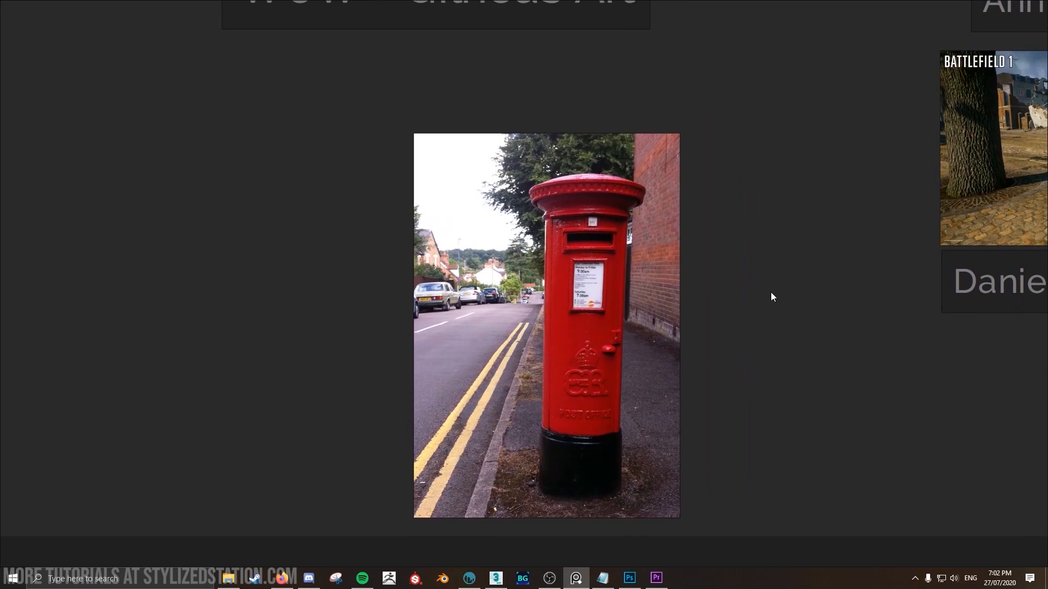
scroll(771, 293, down, 1)
scroll(770, 296, down, 1)
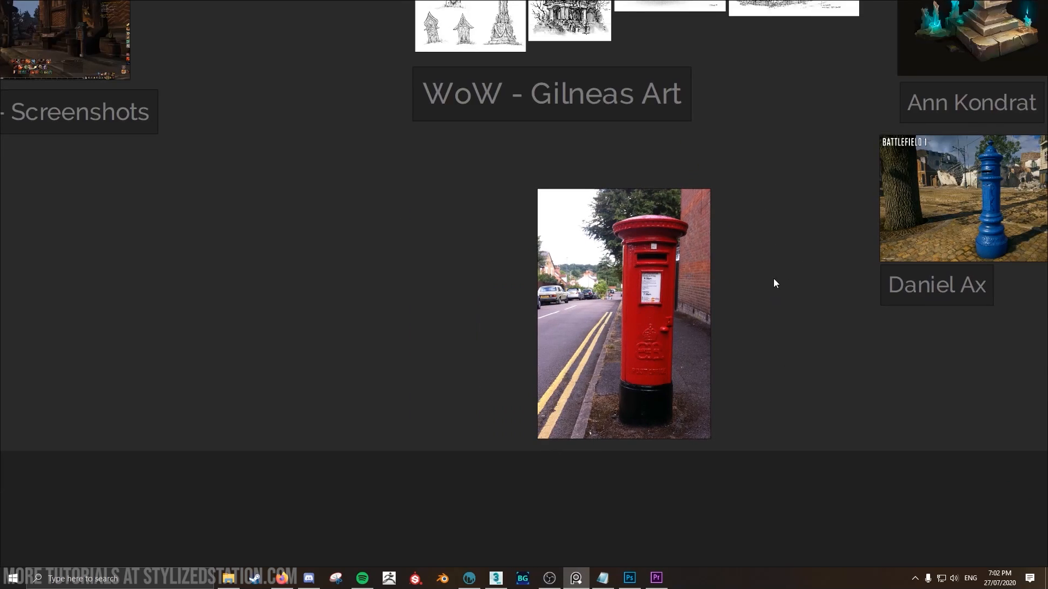
middle_drag(774, 285, 617, 392)
scroll(646, 353, up, 2)
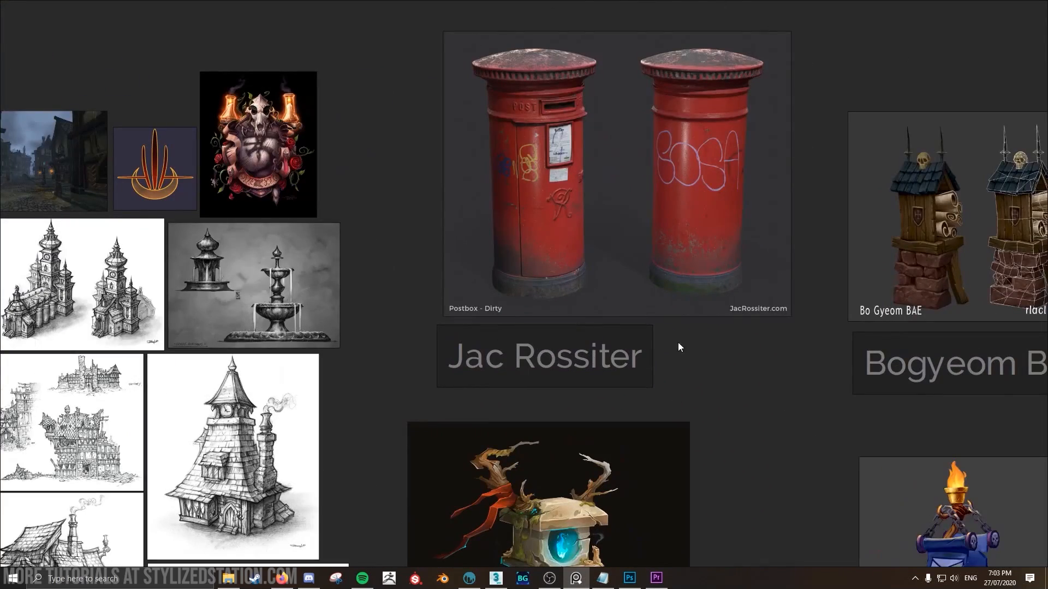
scroll(309, 231, down, 4)
middle_drag(206, 312, 462, 215)
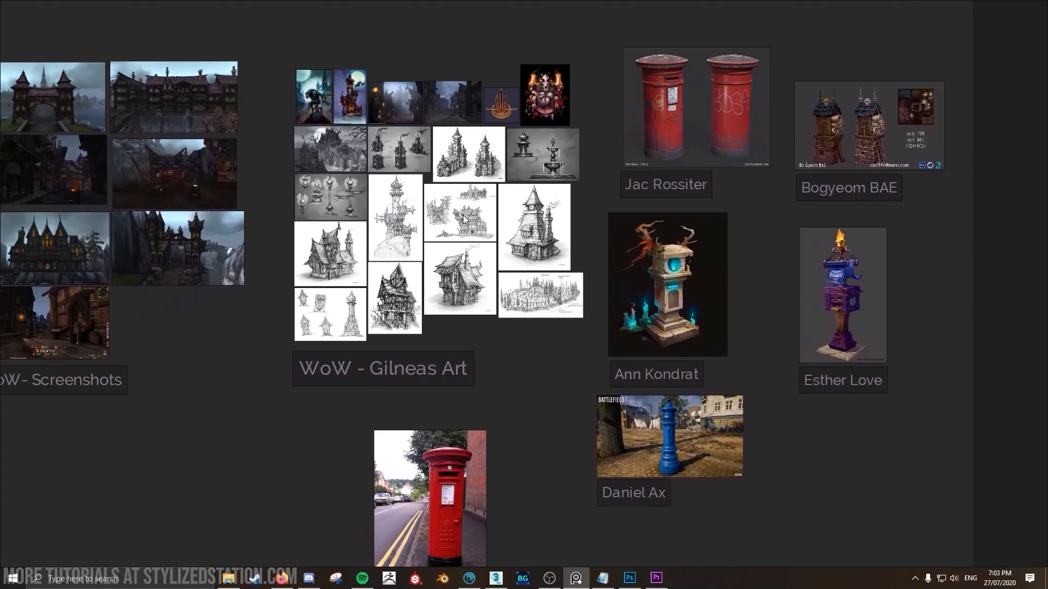
Compare the WoW screenshots group with the Gilneas concept art and the other artists' postbox references.
middle_drag(242, 298, 484, 334)
scroll(425, 352, up, 2)
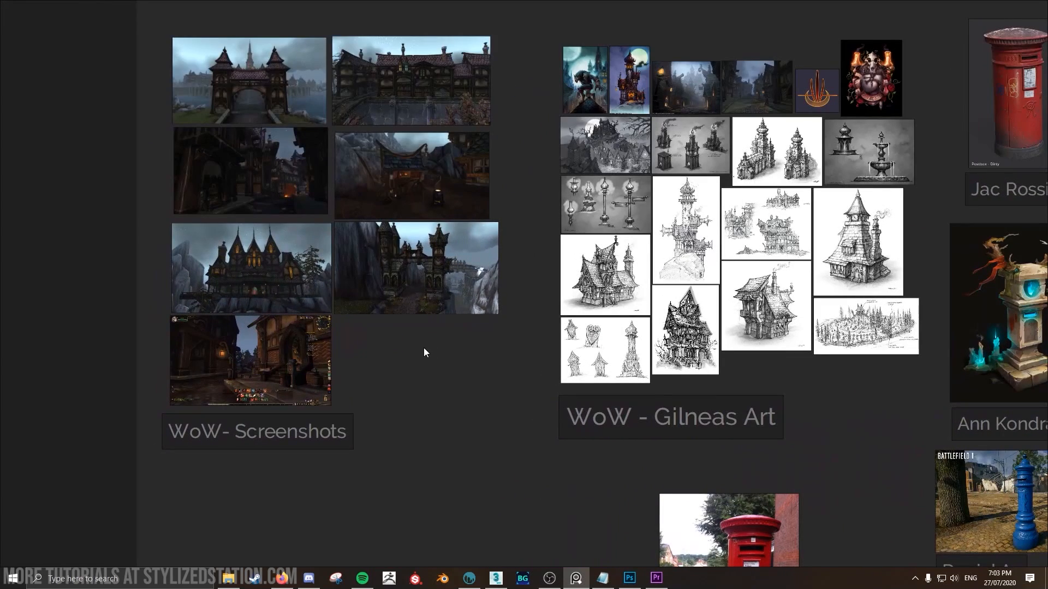
middle_drag(423, 349, 474, 379)
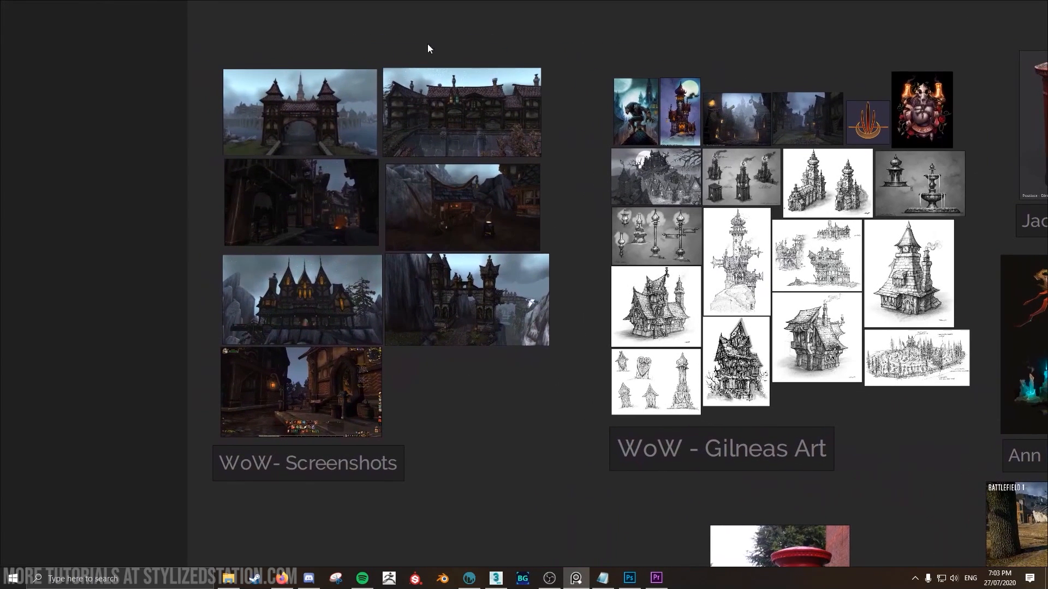
middle_drag(764, 320, 528, 322)
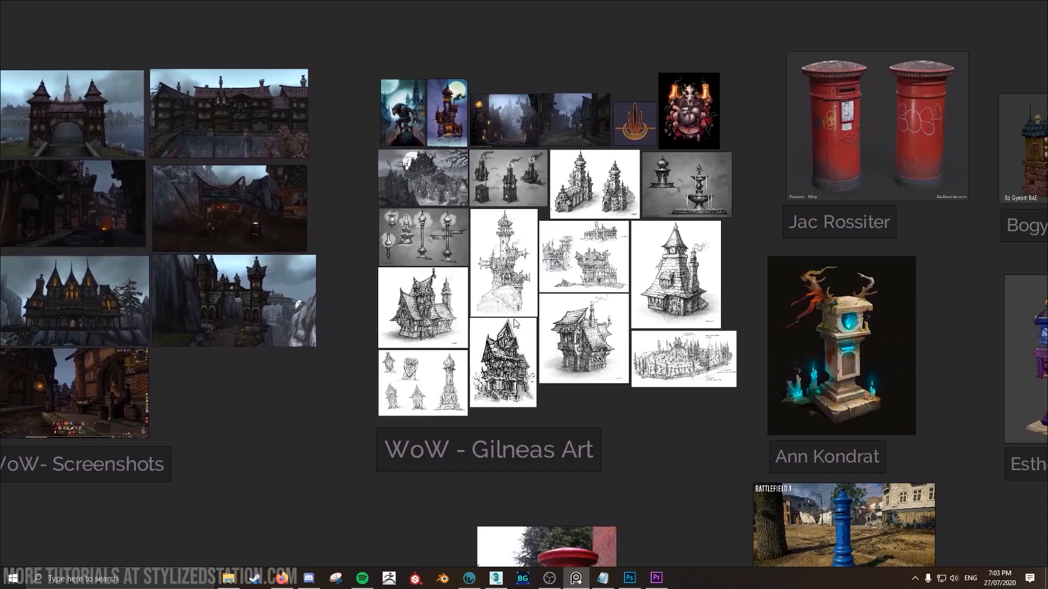
scroll(516, 323, up, 3)
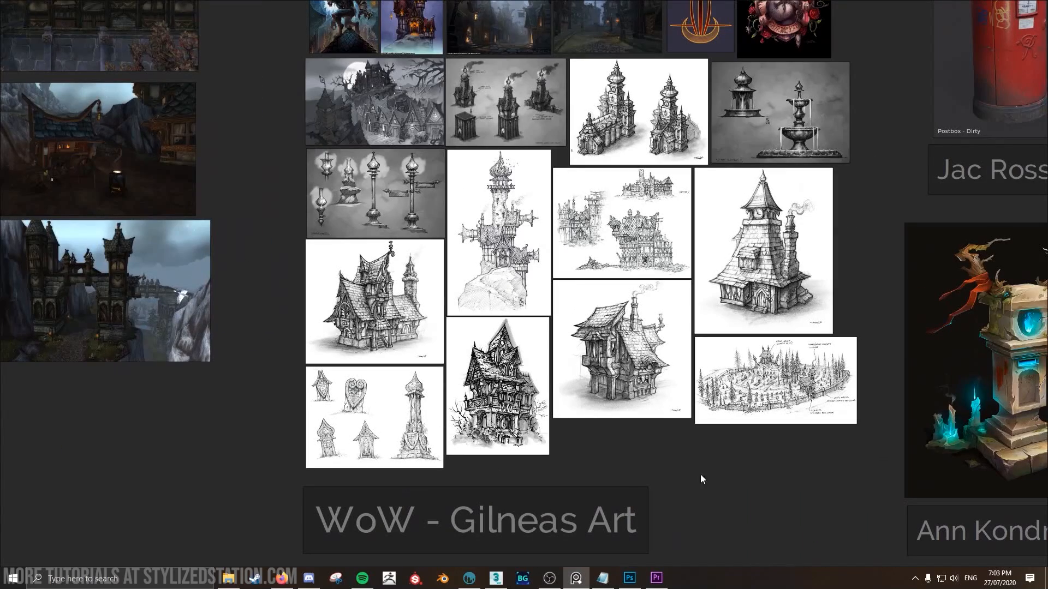
scroll(836, 313, down, 1)
middle_drag(836, 312, 450, 335)
scroll(450, 335, down, 2)
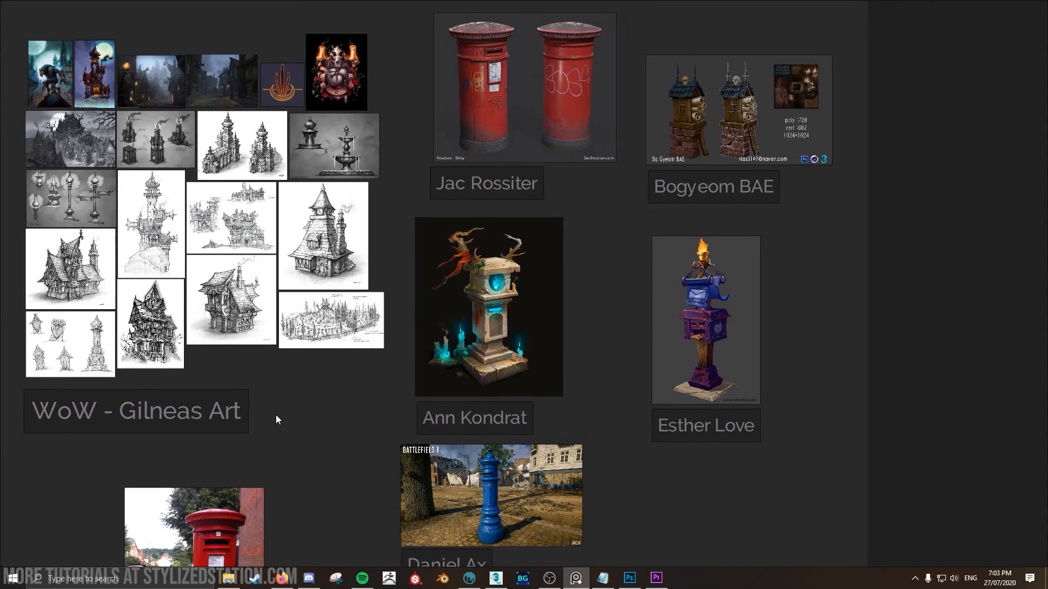
middle_drag(276, 421, 687, 453)
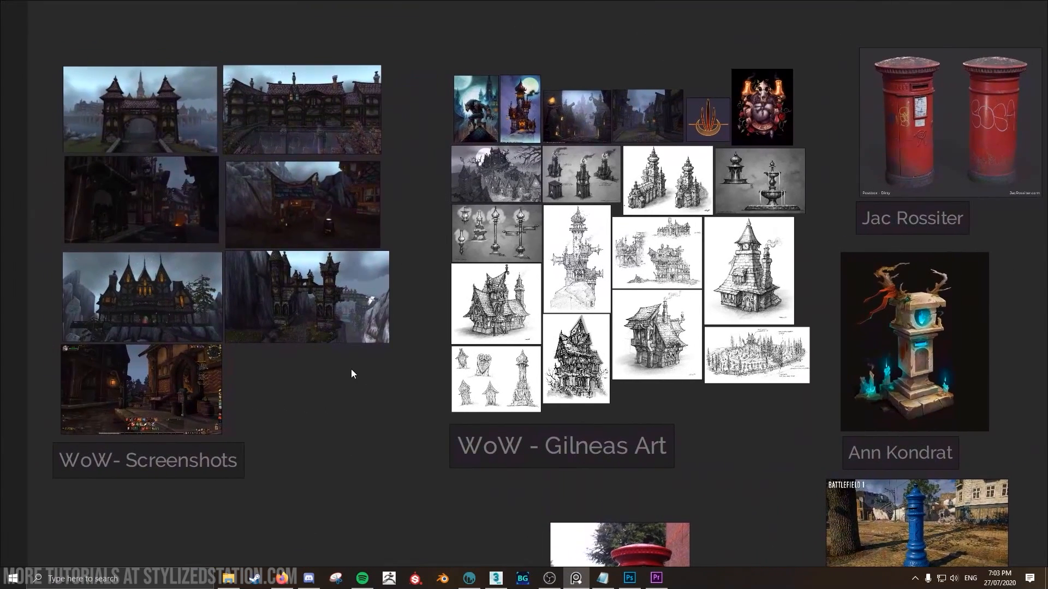
scroll(351, 369, up, 1)
middle_drag(343, 375, 387, 392)
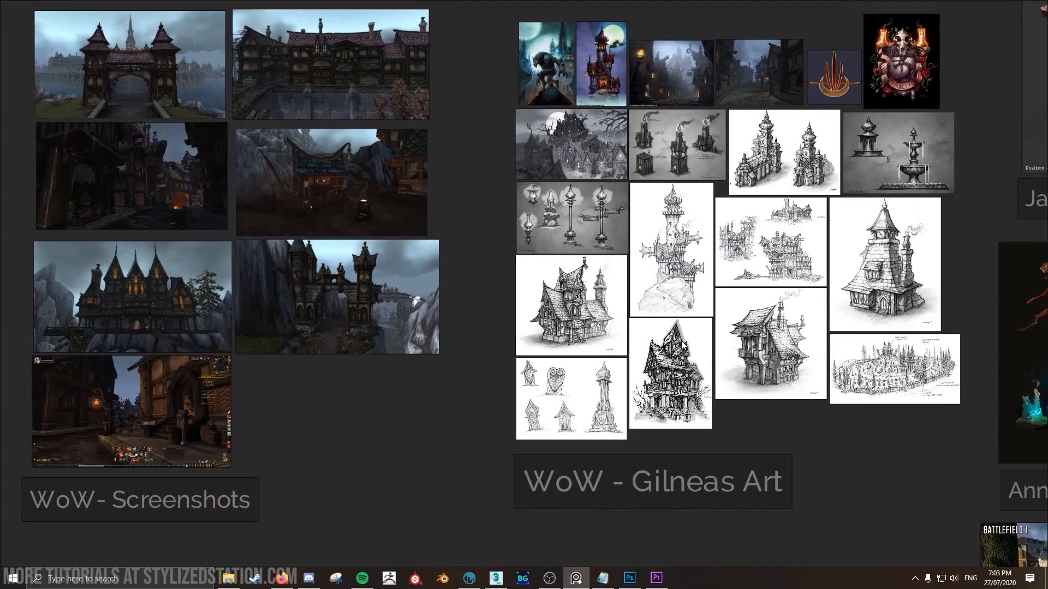
Examine the Gilneas concept sketches up close, studying the street lamps, towers, fountains and the clock tower house.
middle_drag(684, 346, 493, 345)
scroll(474, 377, up, 1)
scroll(500, 366, up, 1)
middle_drag(561, 313, 524, 317)
middle_drag(449, 185, 457, 281)
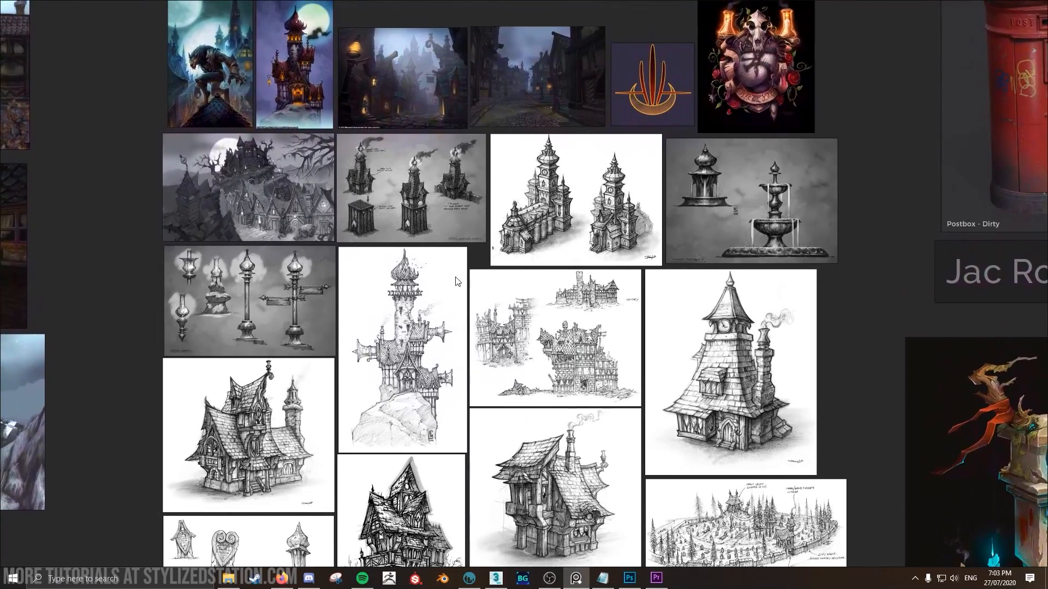
scroll(450, 288, up, 2)
scroll(446, 312, up, 2)
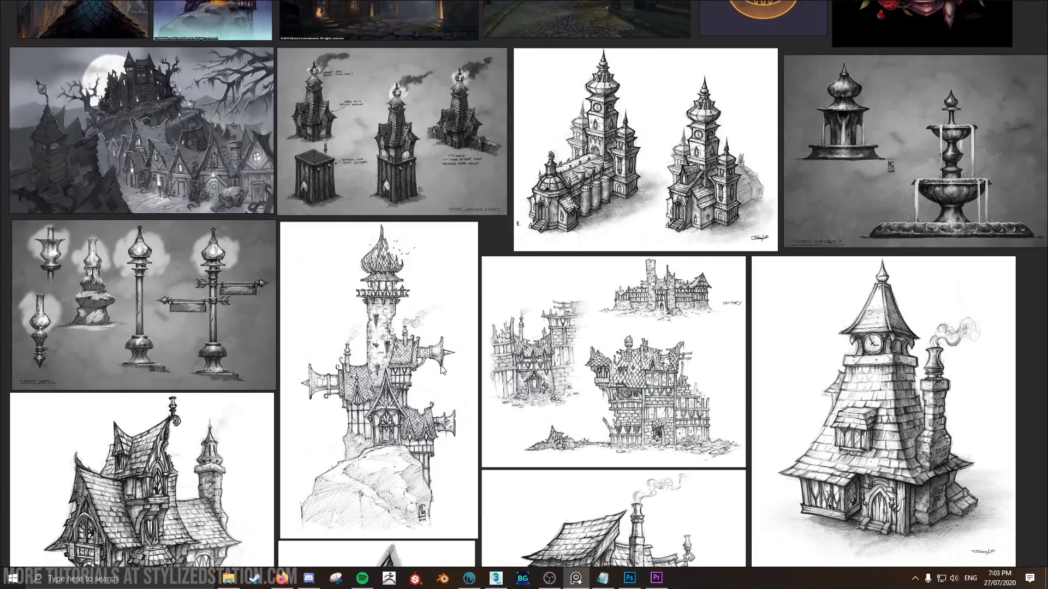
middle_drag(448, 368, 463, 226)
middle_drag(595, 250, 452, 209)
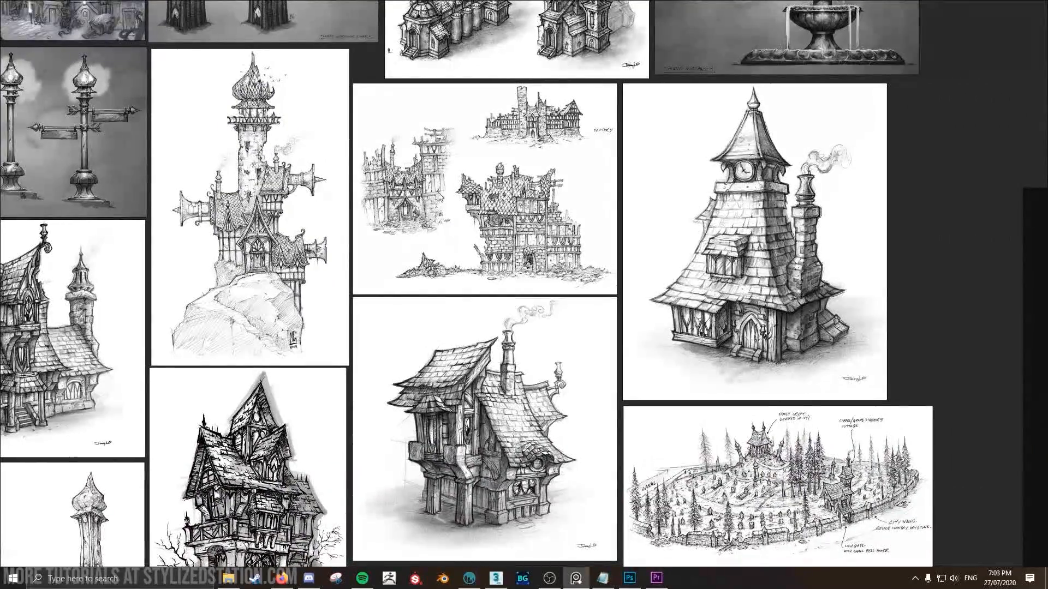
mouse_move(441, 197)
middle_down()
mouse_move(597, 271)
mouse_move(659, 394)
middle_up()
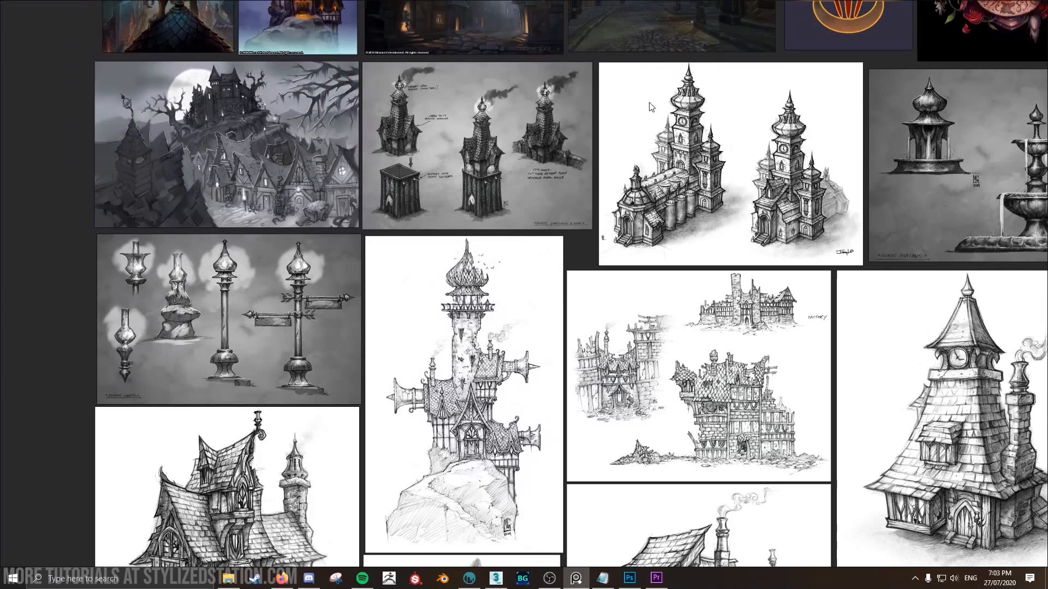
middle_drag(733, 123, 691, 301)
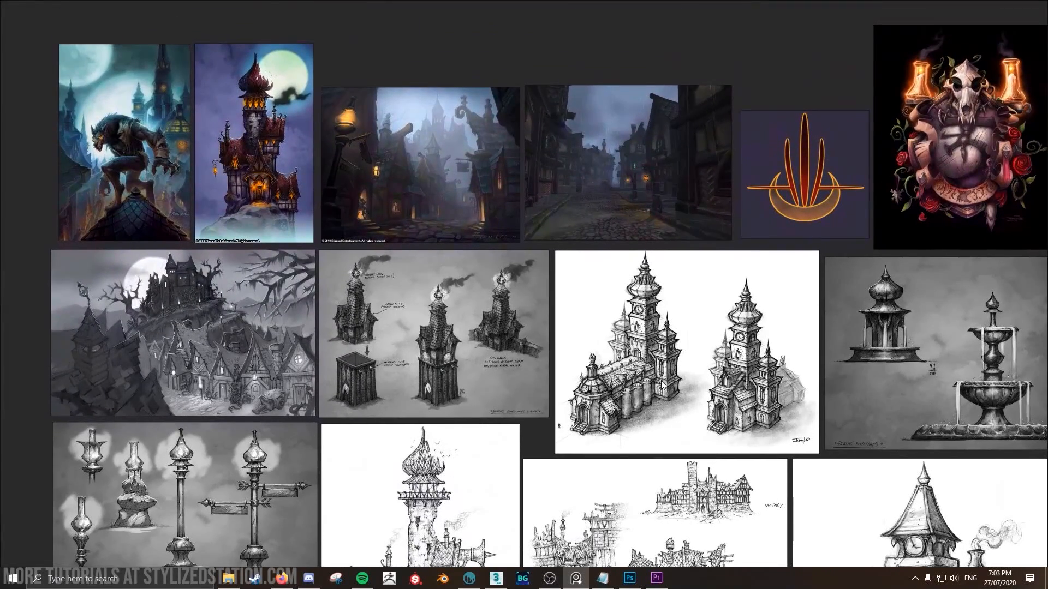
middle_drag(662, 385, 642, 380)
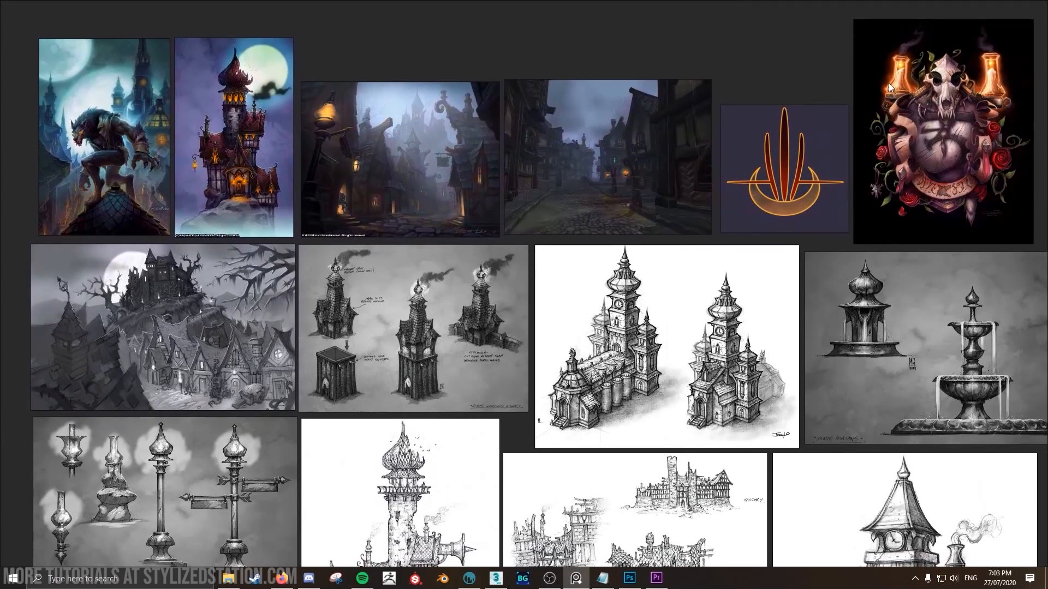
Examine the coloured Gilneas paintings of the lamplit street and moonlit tower, and the wolf skull crest with candles and roses.
scroll(412, 207, up, 5)
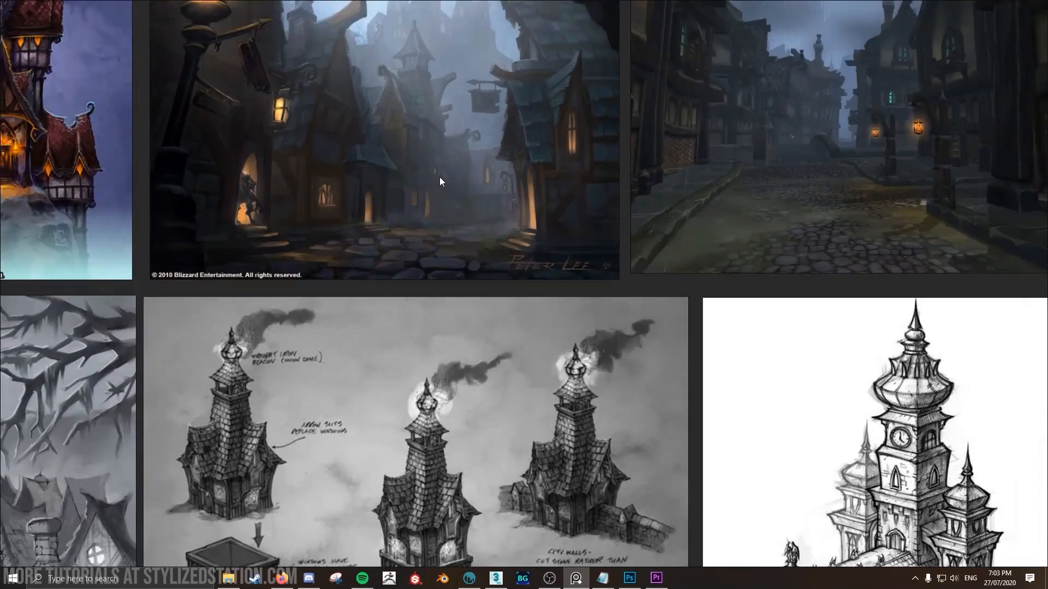
middle_drag(440, 177, 458, 273)
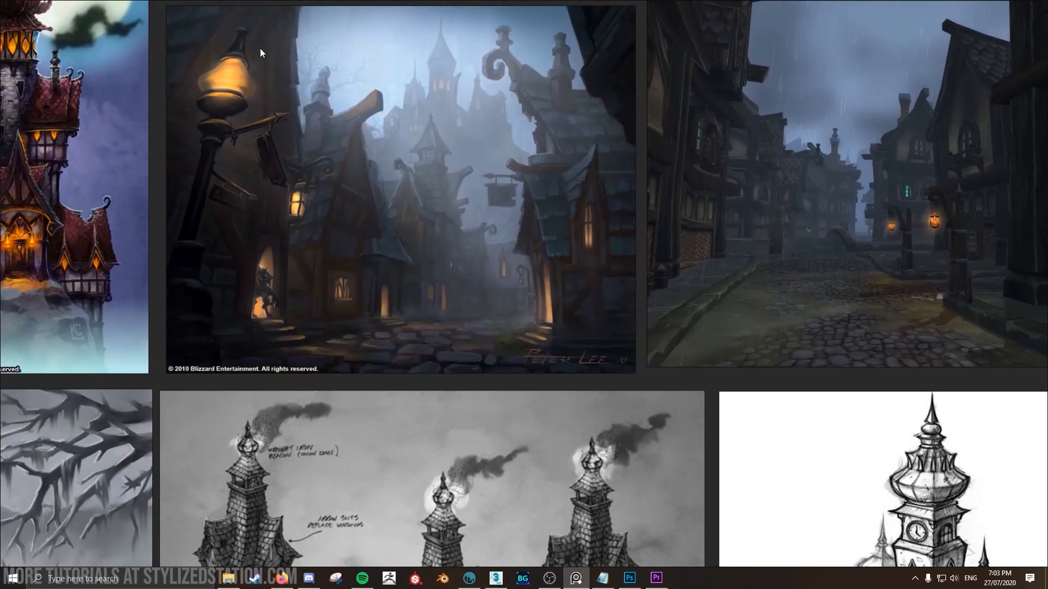
mouse_move(74, 227)
middle_down()
mouse_move(130, 280)
mouse_move(289, 309)
middle_up()
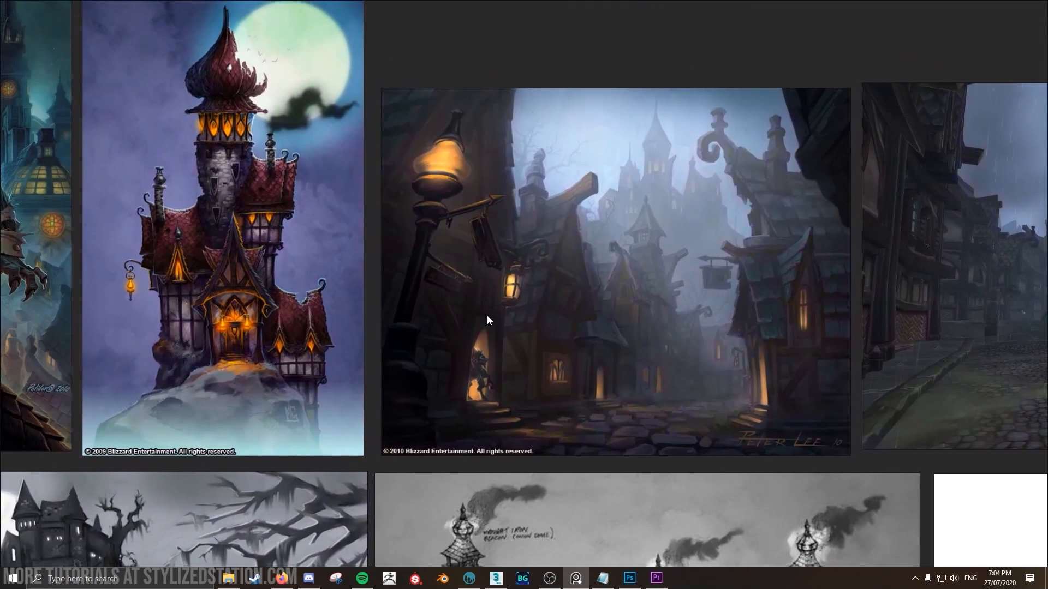
scroll(487, 319, down, 6)
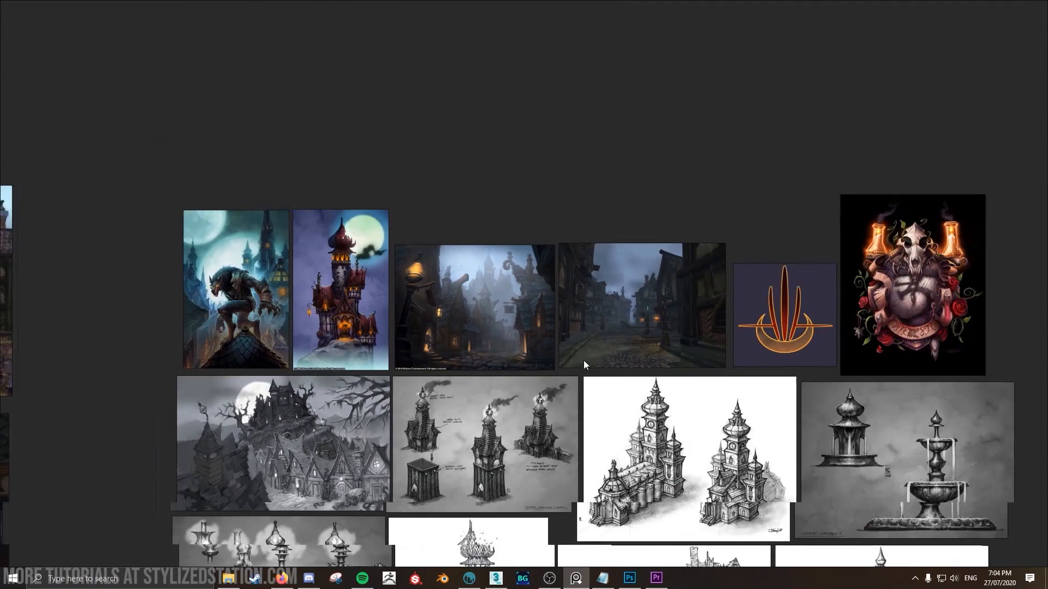
mouse_move(584, 361)
middle_down()
mouse_move(383, 371)
mouse_move(463, 357)
mouse_move(417, 357)
middle_up()
scroll(580, 357, up, 6)
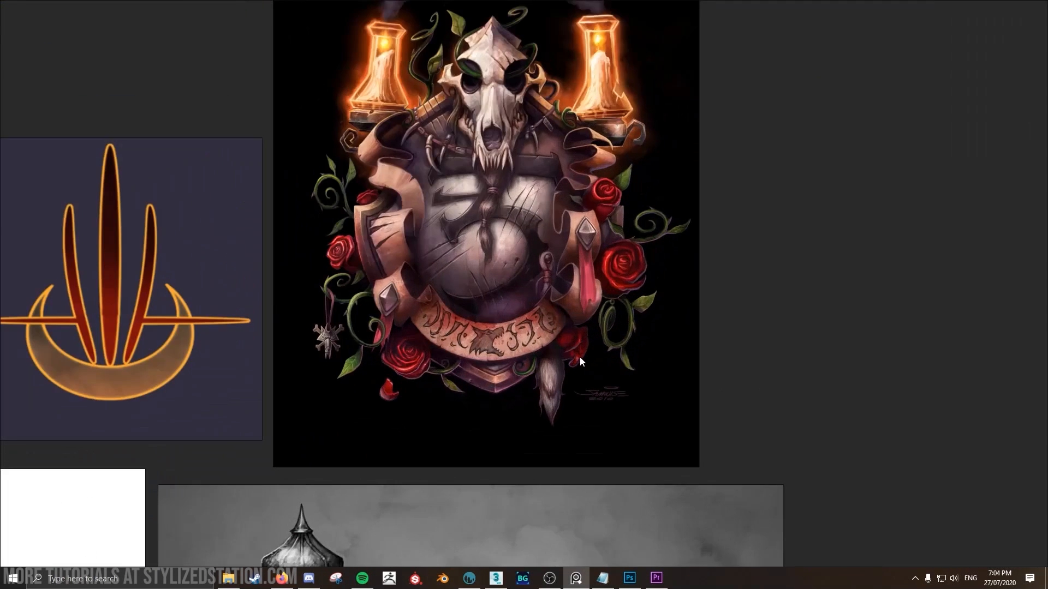
middle_drag(592, 298, 591, 323)
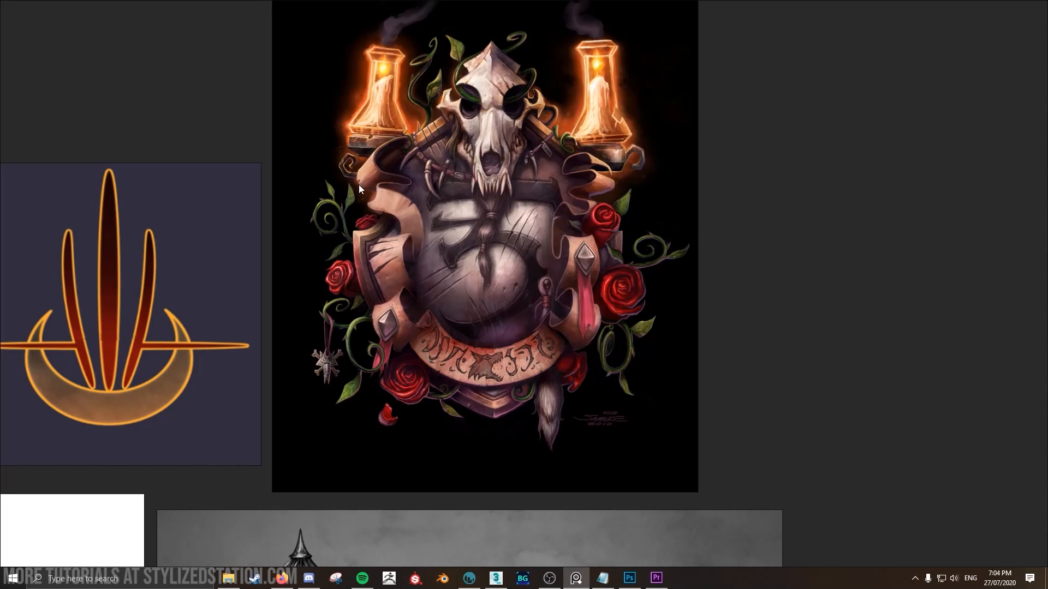
middle_drag(787, 336, 773, 387)
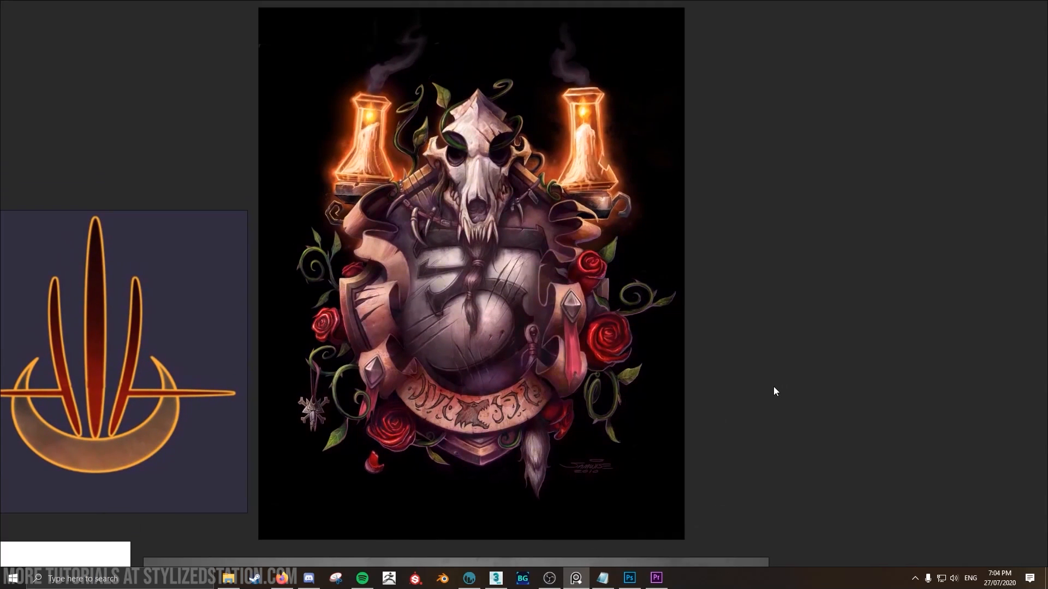
scroll(664, 389, down, 10)
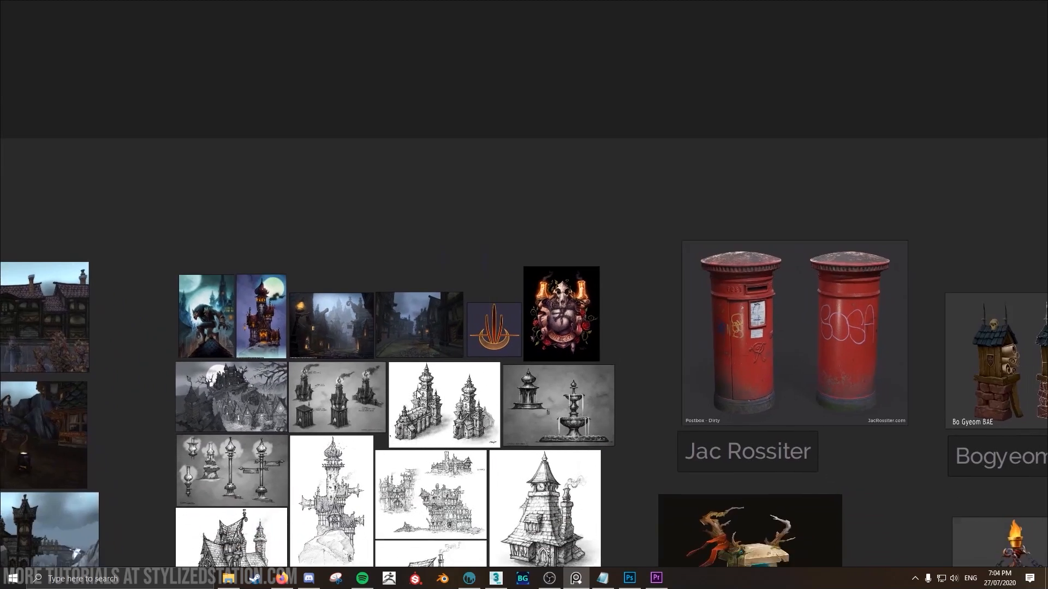
Examine the Gilneas building sketches beside the postbox references, studying the curved shingle roofs, timber framing, chimneys and tower shapes.
middle_drag(419, 407, 404, 259)
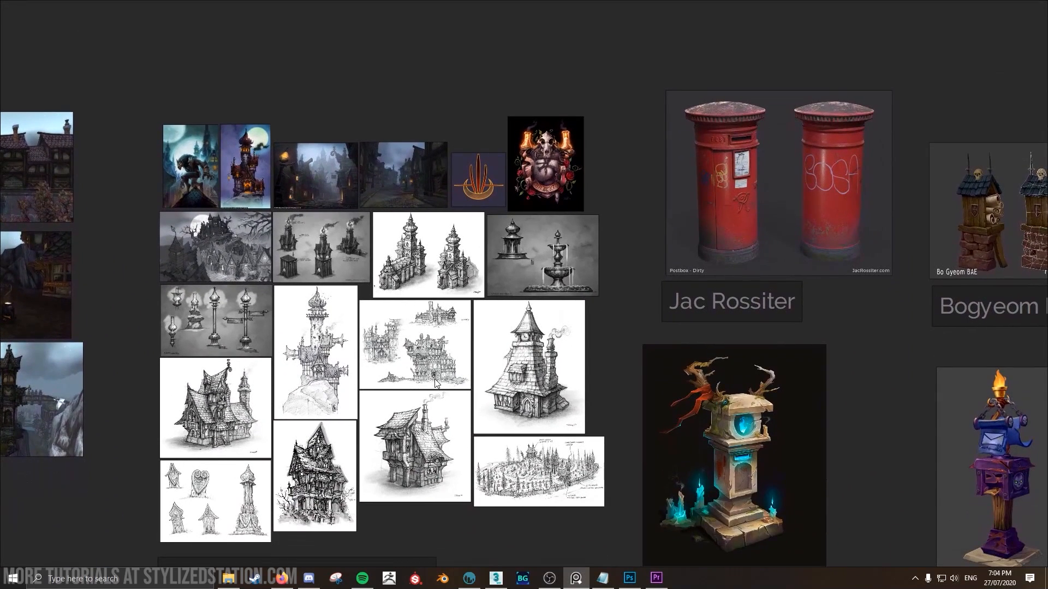
middle_drag(434, 378, 441, 329)
middle_drag(437, 408, 388, 403)
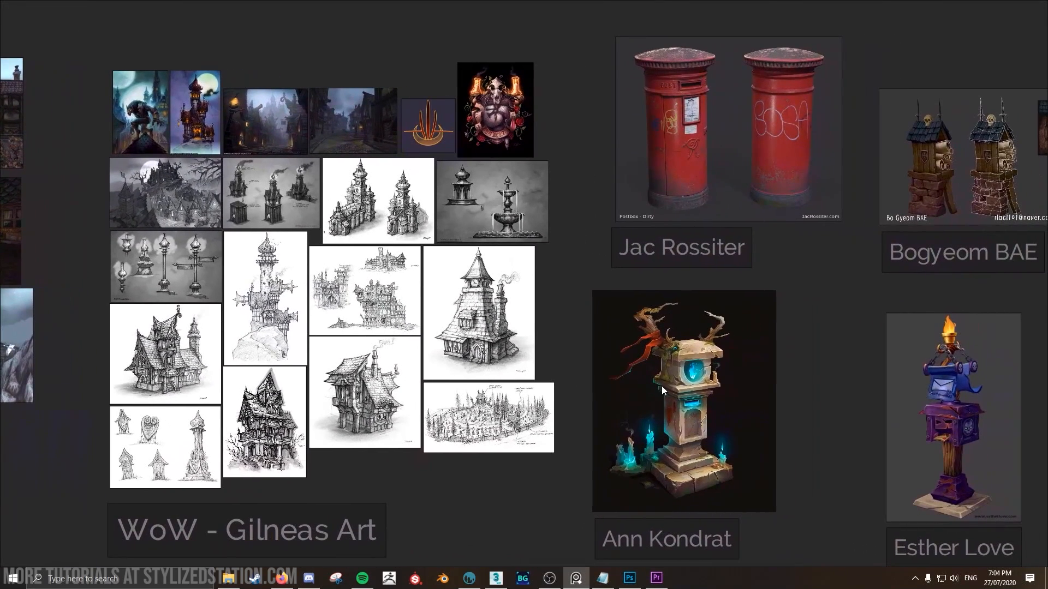
middle_drag(662, 385, 474, 385)
middle_drag(346, 408, 674, 375)
middle_drag(463, 300, 504, 325)
scroll(436, 255, up, 4)
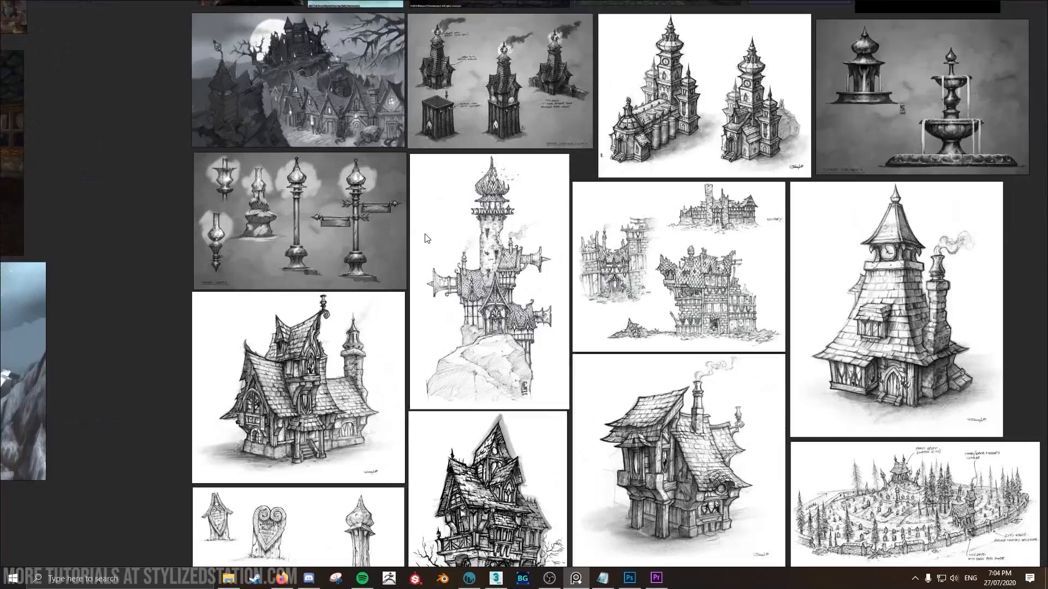
middle_drag(405, 365, 507, 219)
scroll(491, 229, up, 1)
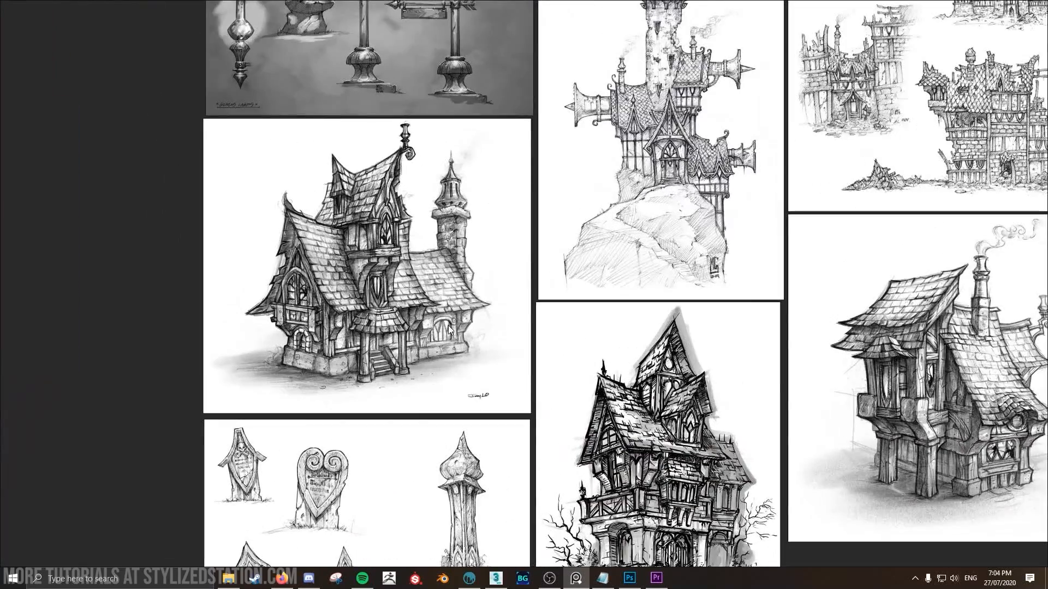
middle_drag(448, 326, 448, 211)
middle_drag(719, 176, 592, 193)
mouse_move(767, 184)
middle_down()
mouse_move(588, 253)
mouse_move(520, 323)
middle_up()
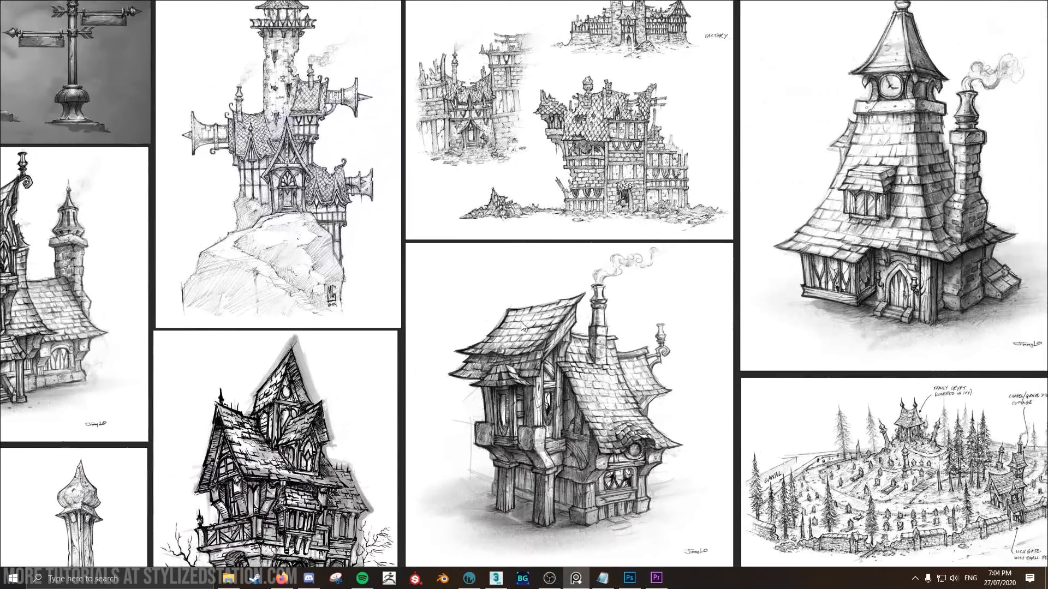
mouse_move(649, 206)
middle_down()
mouse_move(595, 299)
mouse_move(581, 373)
middle_up()
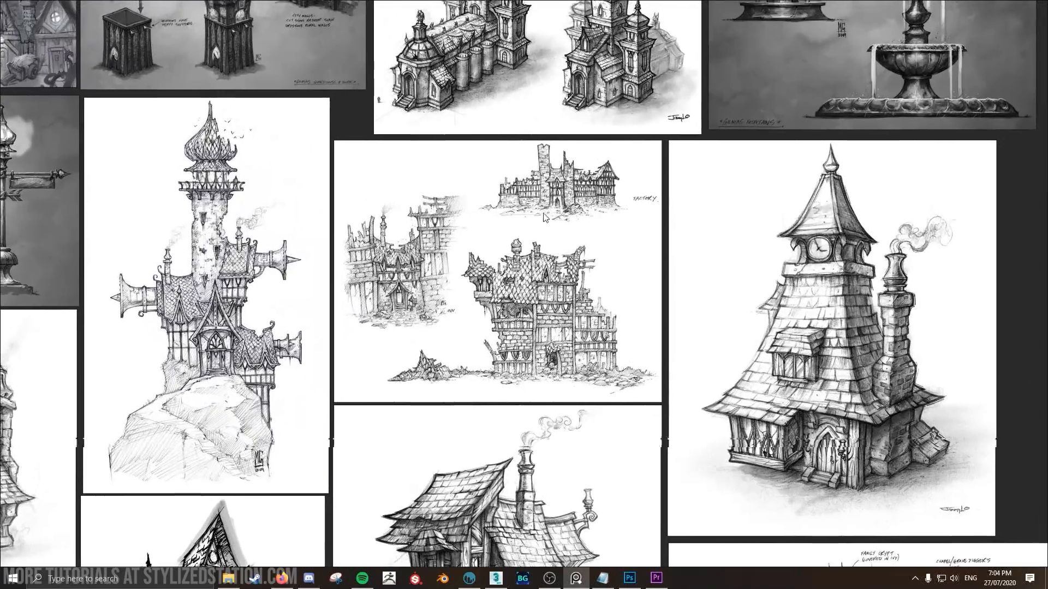
middle_drag(549, 213, 483, 393)
mouse_move(536, 190)
middle_down()
mouse_move(532, 243)
mouse_move(588, 447)
middle_up()
Examine the rainy cobbled street painting, the Gilneas emblem and the skull crest, and return to an overview of the whole board.
scroll(529, 278, up, 3)
middle_drag(475, 263, 537, 344)
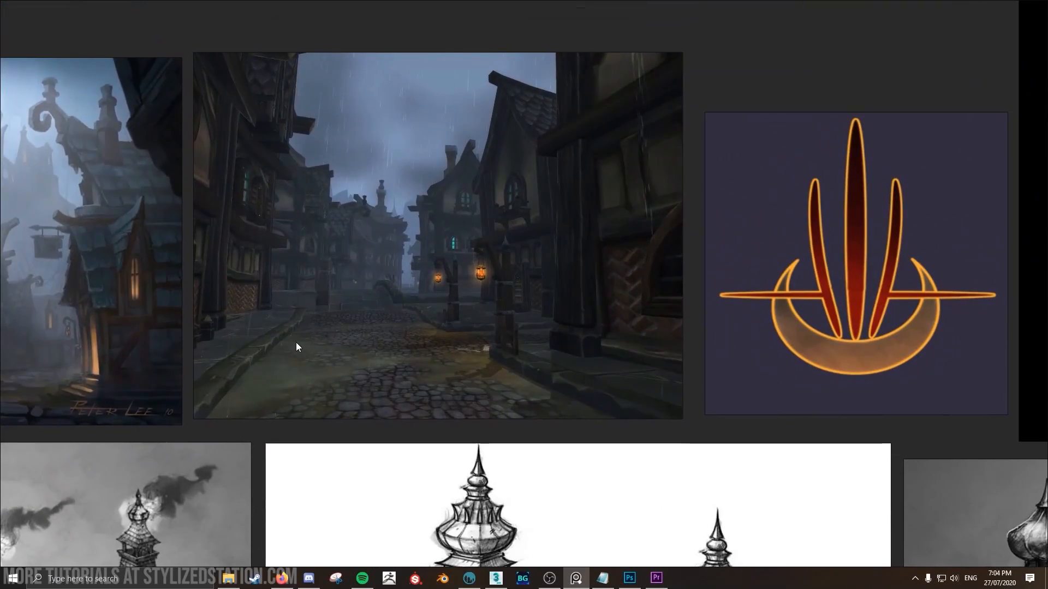
middle_drag(191, 361, 617, 379)
middle_drag(850, 392, 1, 414)
scroll(137, 405, down, 10)
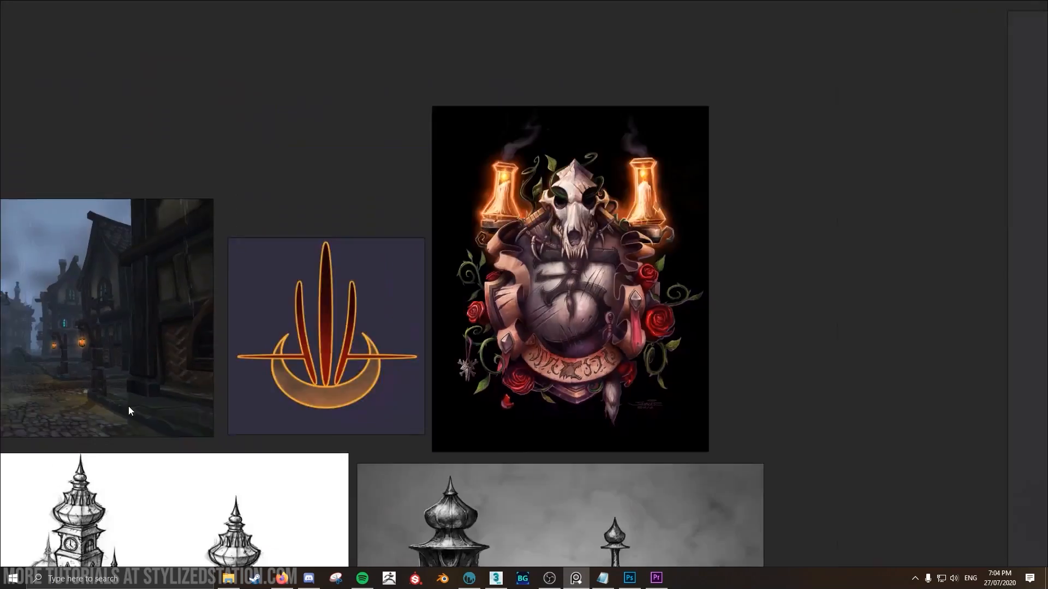
middle_drag(169, 539, 451, 395)
scroll(451, 399, down, 5)
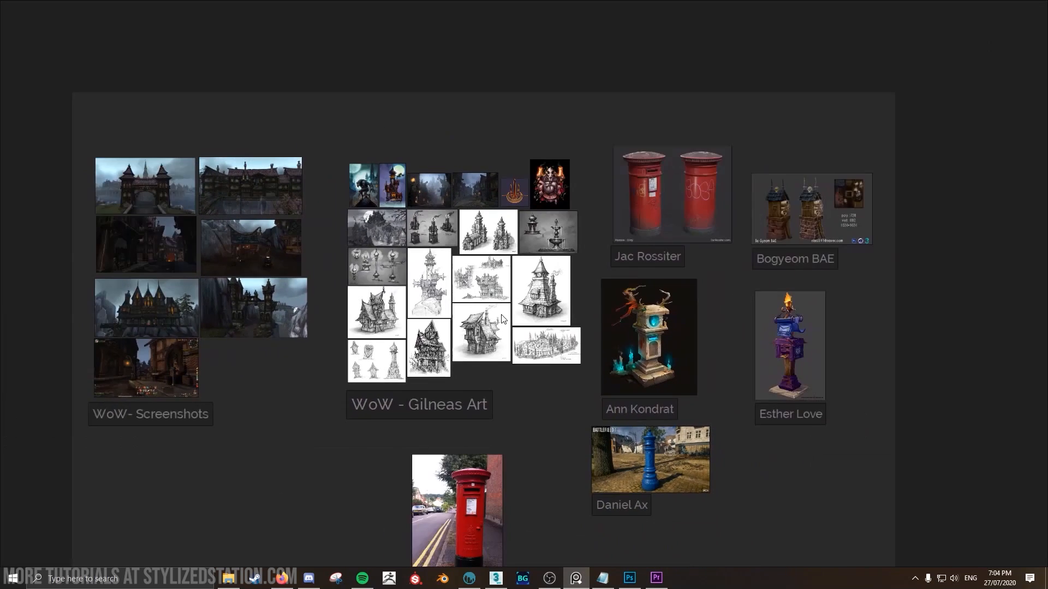
middle_drag(522, 393, 526, 340)
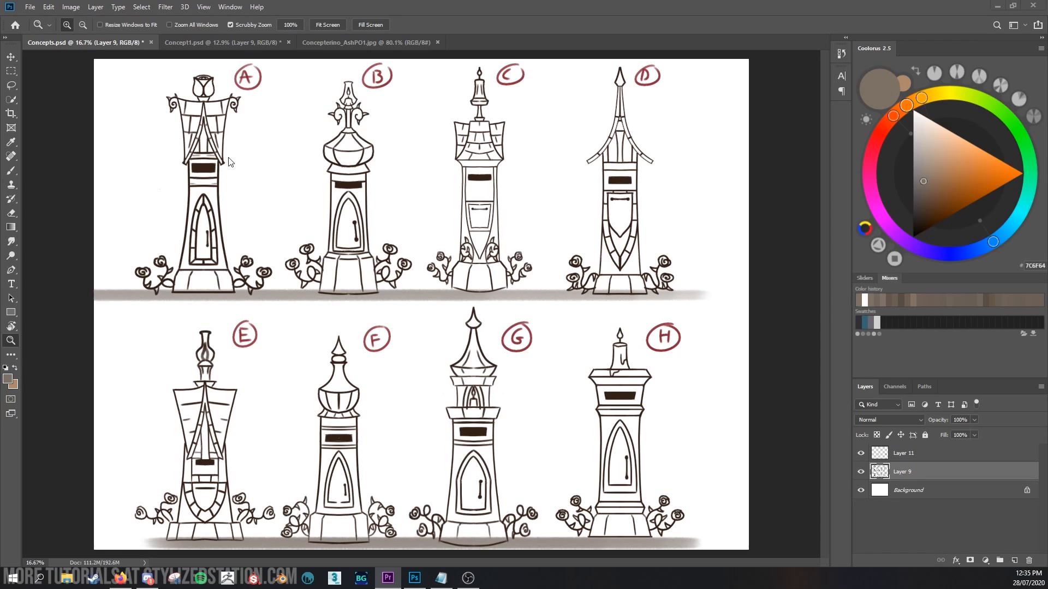
Examine the postbox concept sketches A to H in Concepts.psd up close, and return to a view of the full sheet.
drag(226, 161, 251, 164)
scroll(251, 164, up, 3)
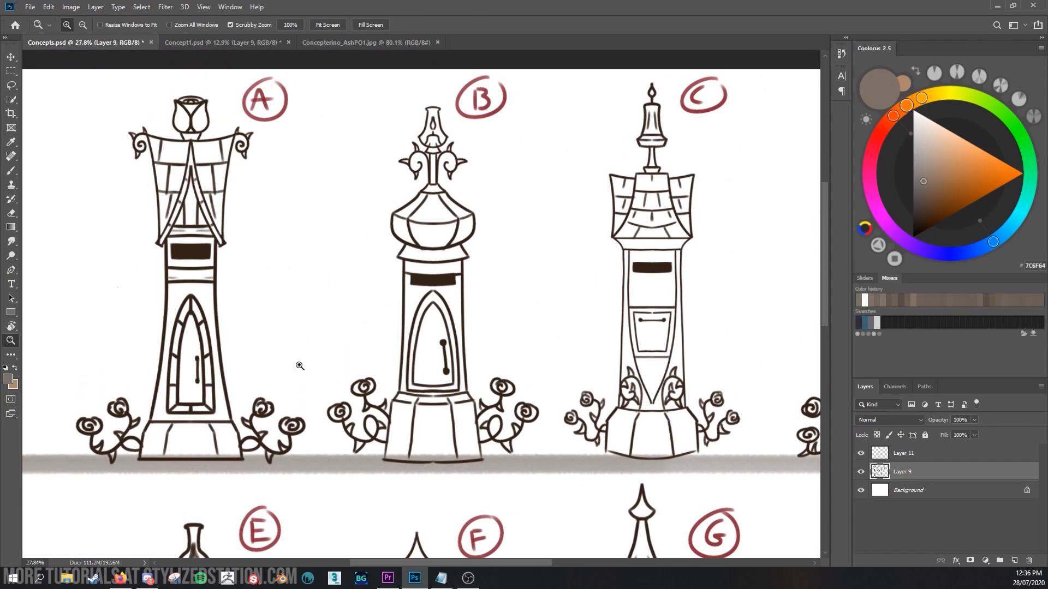
mouse_move(363, 562)
mouse_down()
mouse_move(412, 571)
mouse_move(425, 562)
mouse_move(420, 534)
mouse_up()
scroll(420, 534, down, 8)
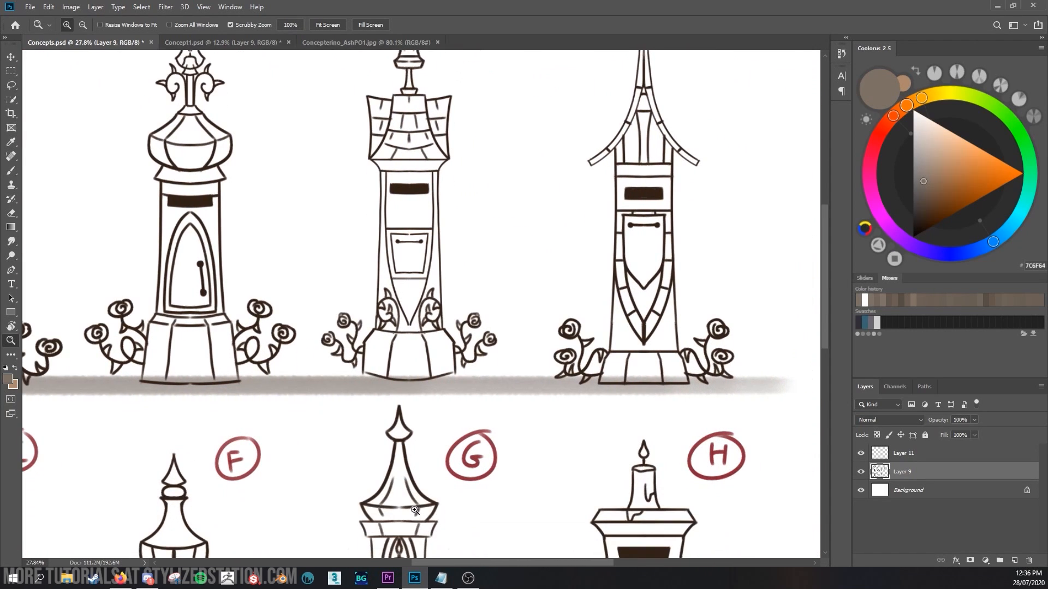
scroll(409, 509, down, 4)
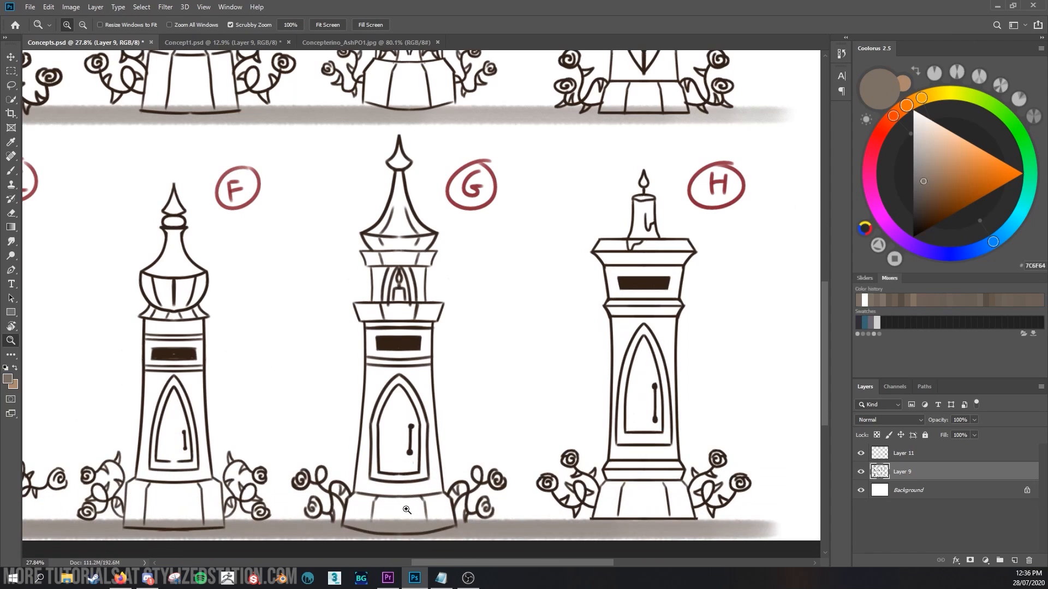
mouse_move(435, 570)
mouse_down()
mouse_move(375, 576)
mouse_move(387, 572)
mouse_up()
drag(542, 388, 503, 393)
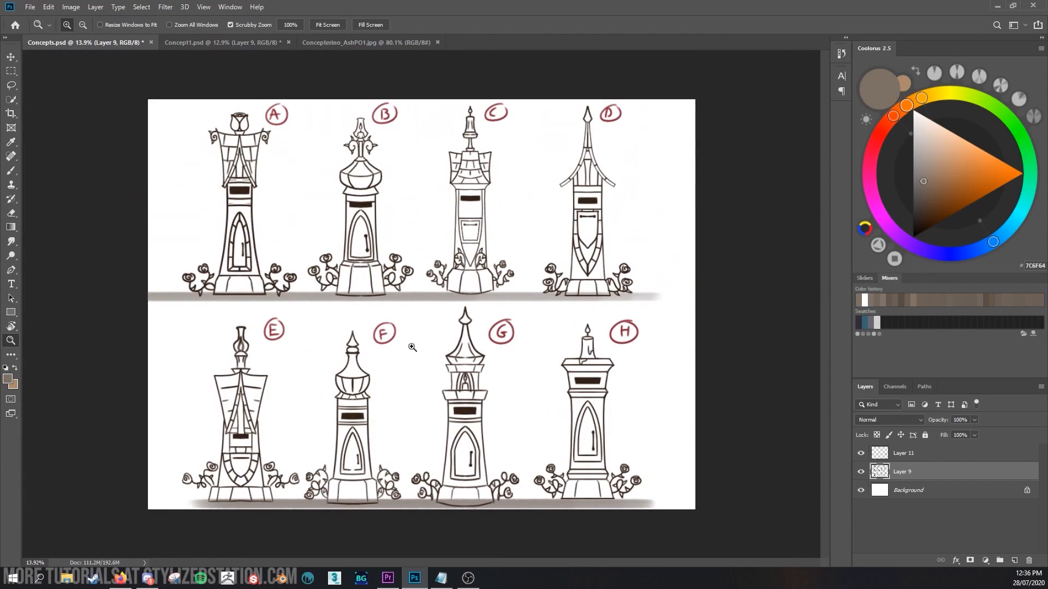
Try bright red brush strokes beside postbox sketches A and B on the concept sheet, and undo them.
click(18, 171)
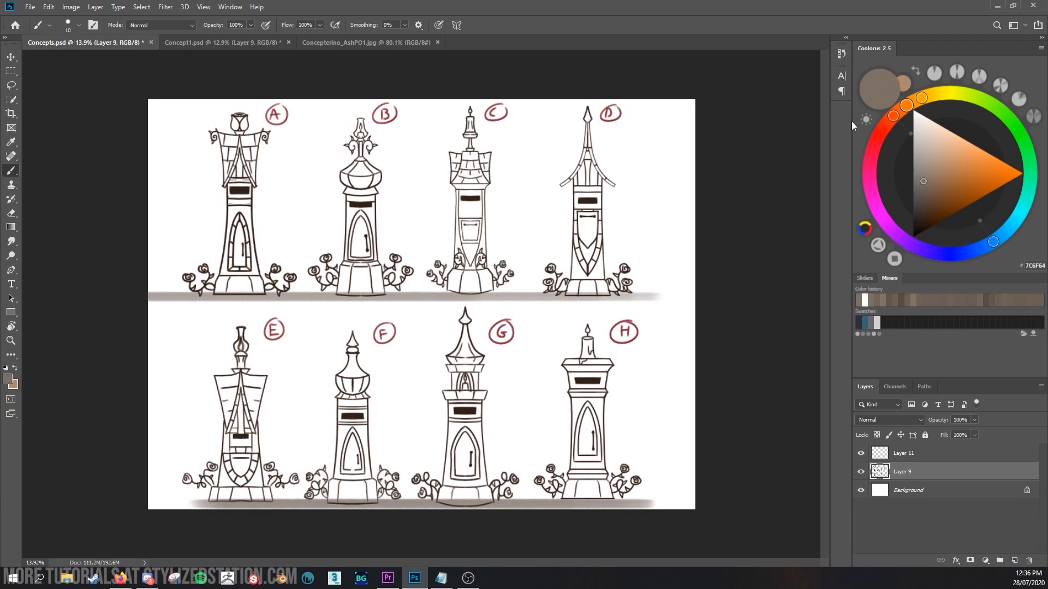
click(890, 120)
click(998, 189)
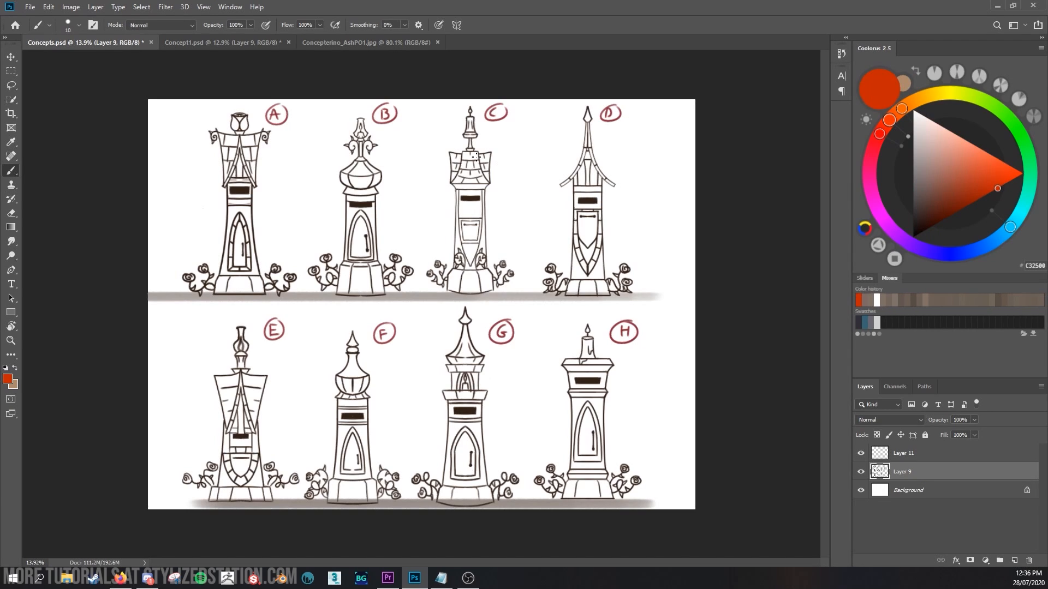
mouse_move(381, 110)
mouse_down()
mouse_move(388, 161)
mouse_move(384, 116)
mouse_up()
drag(279, 126, 245, 117)
key(ctrl+z)
key(ctrl+z)
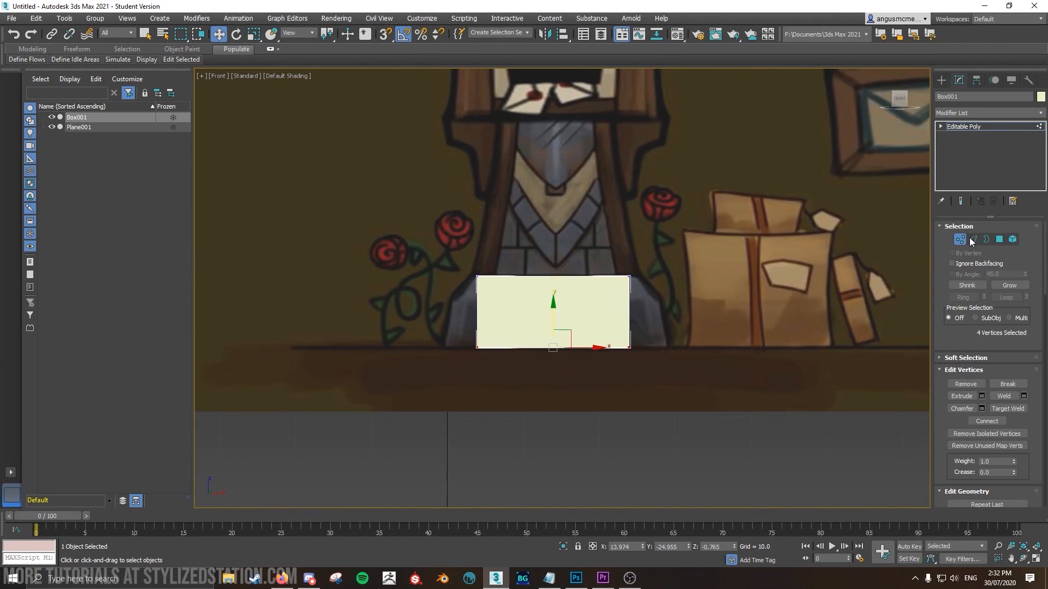
In 3ds Max, work on Box001, the postbox base, at edge level and at polygon level.
click(973, 239)
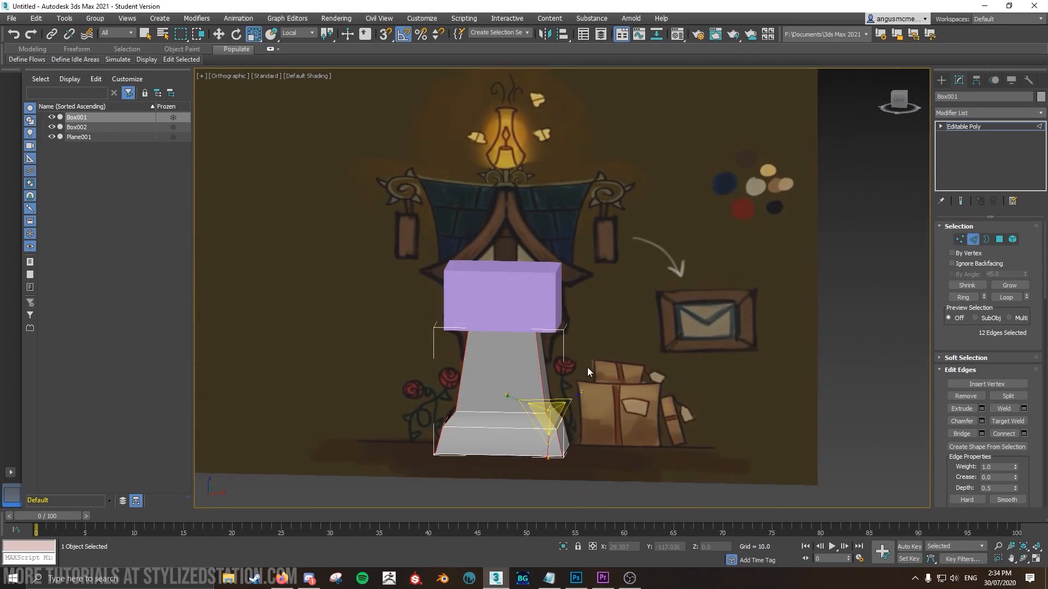
click(1000, 239)
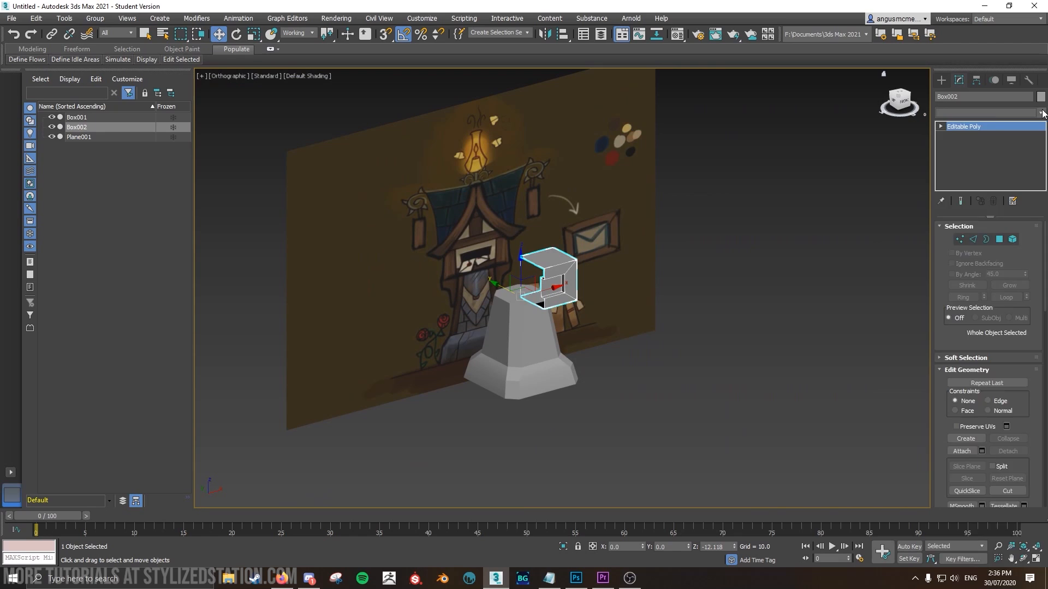
Mirror the partial mail-slot box with two Symmetry modifiers, and return to its Editable Poly level with the end result shown.
click(1042, 113)
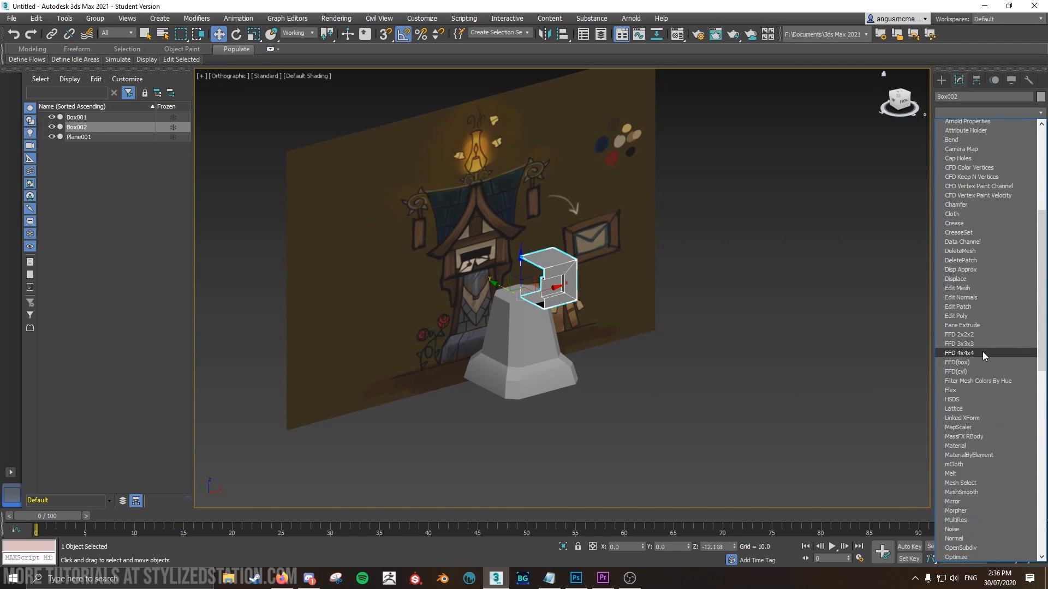
scroll(983, 352, down, 5)
click(965, 492)
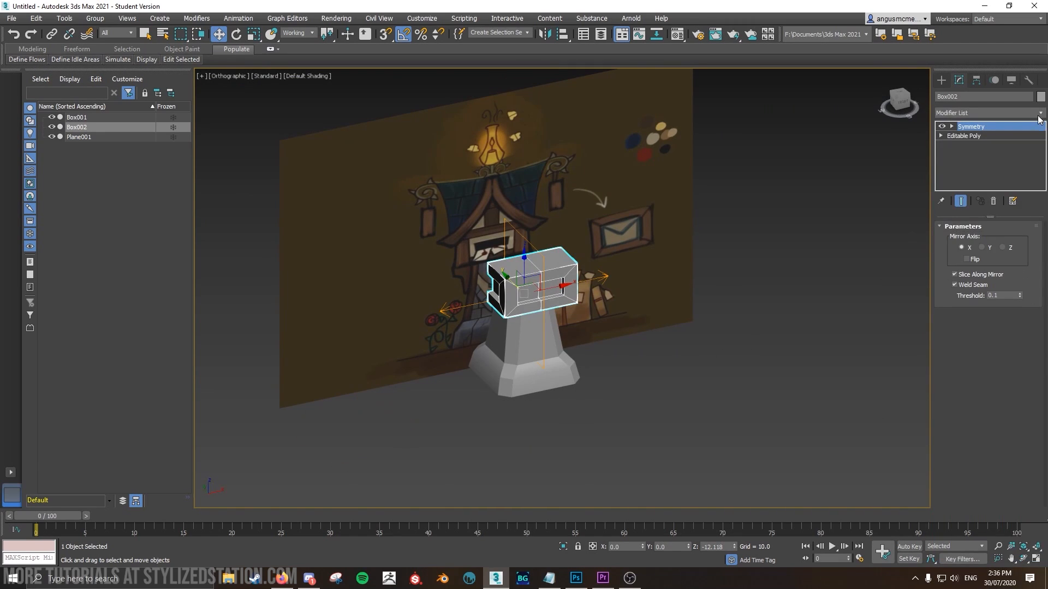
click(1040, 113)
click(978, 430)
click(963, 145)
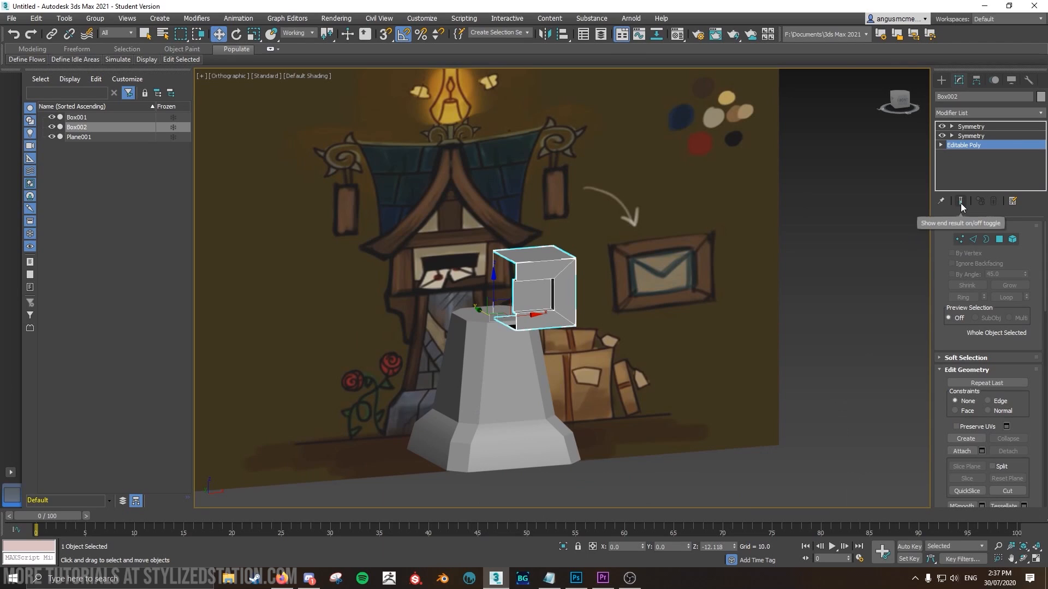
click(510, 325)
click(960, 202)
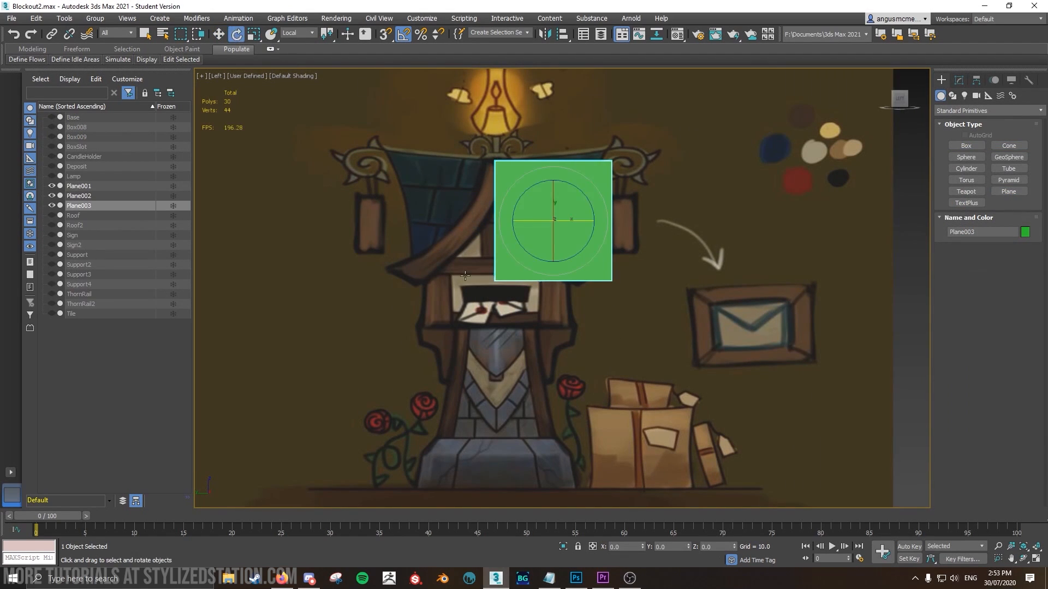
Move and rotate Plane003 into position over the roof in the concept art.
key(w)
scroll(465, 275, down, 10)
drag(732, 386, 580, 342)
scroll(580, 342, up, 10)
key(e)
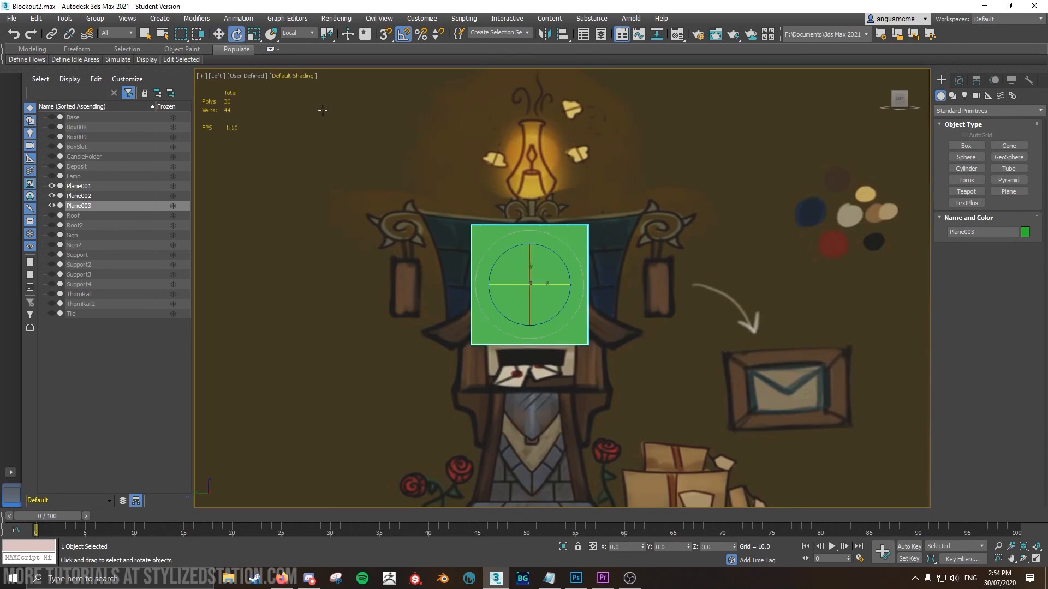
drag(528, 284, 578, 284)
key(w)
Reshape Plane003 at edge and vertex level, shifting its vertices towards the roof outline in the concept art.
click(959, 81)
click(959, 239)
click(973, 239)
alt+middle_drag(667, 276, 703, 279)
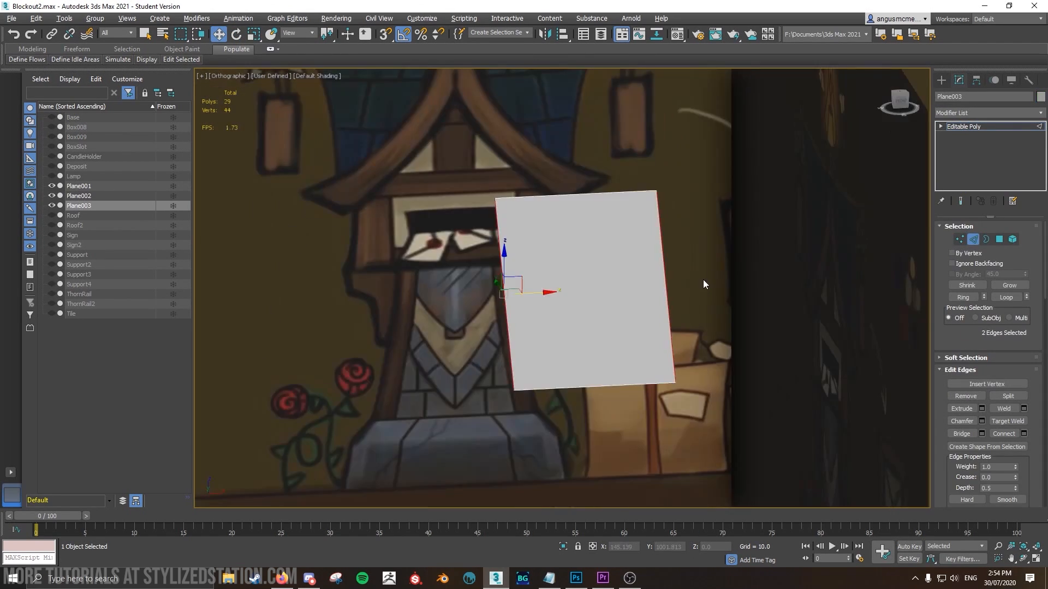
key(f)
click(959, 239)
drag(561, 240, 510, 436)
drag(570, 332, 519, 331)
drag(737, 332, 634, 333)
drag(481, 247, 438, 230)
click(481, 416)
alt+middle_drag(627, 273, 922, 165)
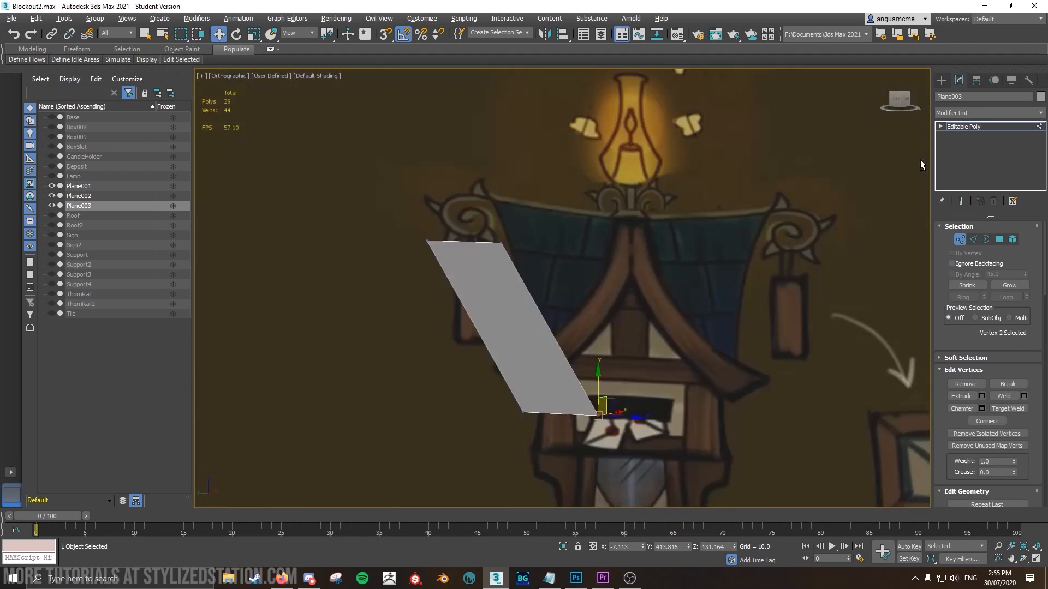
Divide Plane003 into four segments and bend its side profile along the curved gable of the concept roof.
key(f)
middle_drag(606, 410, 571, 286)
drag(570, 285, 468, 283)
click(973, 239)
alt+middle_drag(469, 262, 570, 307)
key(f)
scroll(571, 308, up, 3)
click(959, 240)
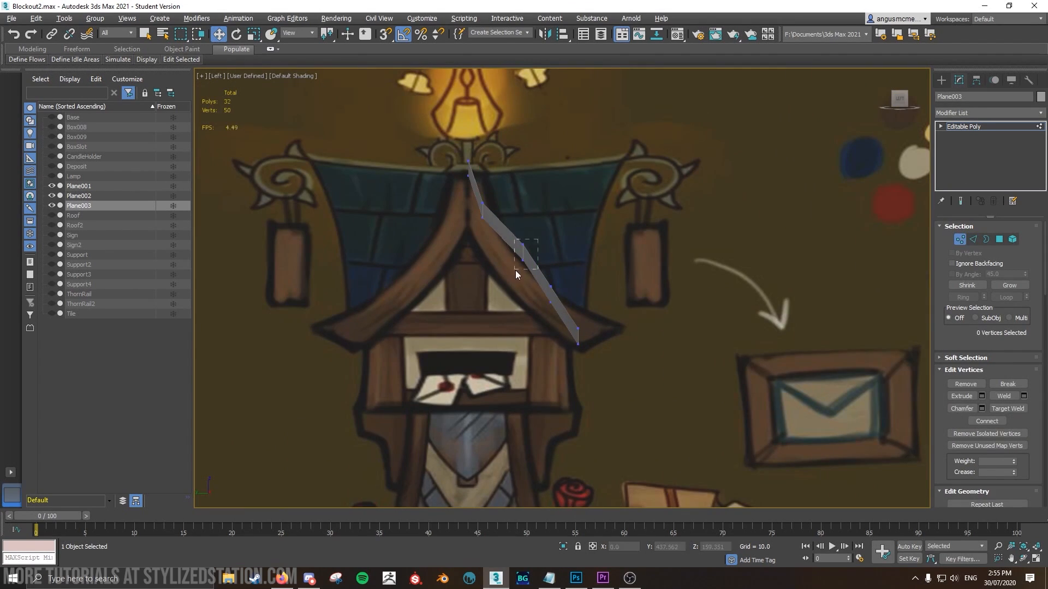
drag(515, 270, 507, 267)
Fit Plane003's inner and outer edge vertices to the tapering tiled roof outline as seen from the front.
middle_drag(578, 266, 767, 302)
click(500, 271)
drag(527, 273, 551, 272)
click(499, 314)
drag(517, 315, 552, 325)
click(572, 329)
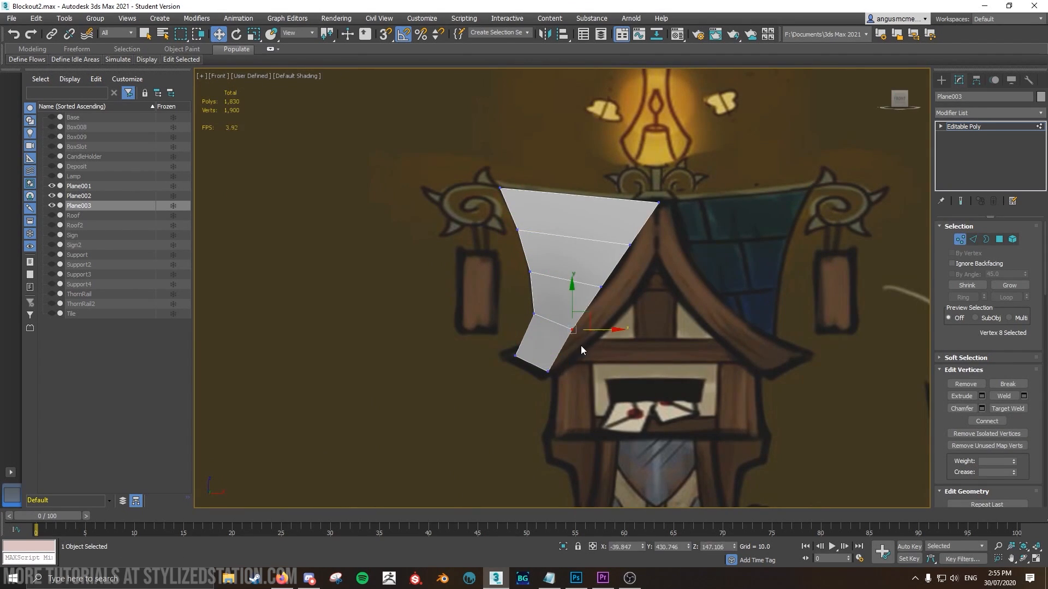
drag(601, 287, 613, 293)
Apply a Symmetry modifier with the Z mirror axis to Plane003 to form the opposite roof slope.
scroll(727, 231, down, 4)
key(1)
alt+middle_drag(671, 199, 785, 235)
click(989, 113)
click(1019, 376)
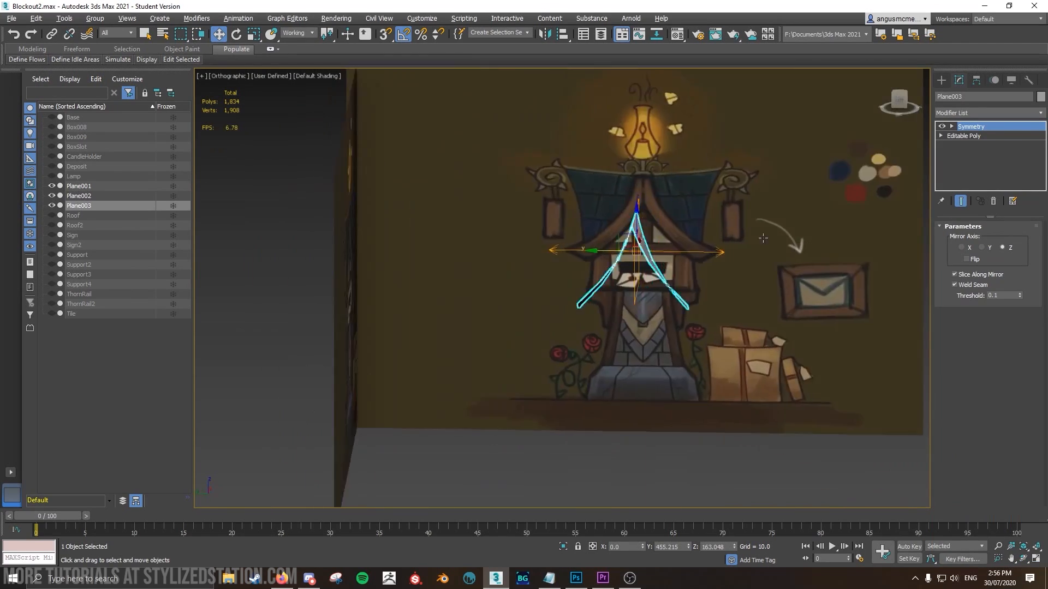
Adjust the roof plane's vertices and edges below the Symmetry modifier to refine the gable curve, and return to the Symmetry level.
key(l)
click(963, 136)
key(1)
drag(548, 207, 625, 233)
drag(577, 271, 600, 312)
drag(623, 292, 636, 292)
alt+middle_drag(636, 292, 704, 311)
click(973, 239)
click(579, 207)
alt+middle_drag(682, 273, 649, 262)
click(971, 127)
key(f)
Move only the pivot of Plane003 to the centre of the roof ridge below the lamp.
click(976, 80)
click(988, 154)
drag(652, 342, 631, 232)
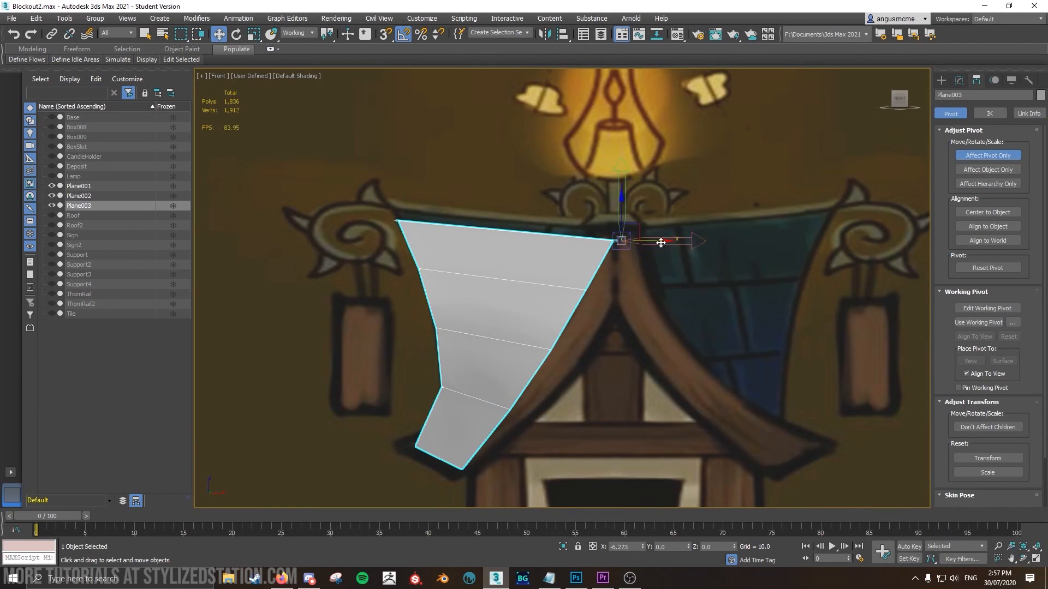
scroll(625, 237, up, 5)
click(988, 155)
Add a second Symmetry modifier to the roof plane and set its mirror axis to Z.
click(959, 80)
click(974, 240)
click(960, 239)
scroll(643, 241, down, 8)
click(989, 113)
click(1002, 248)
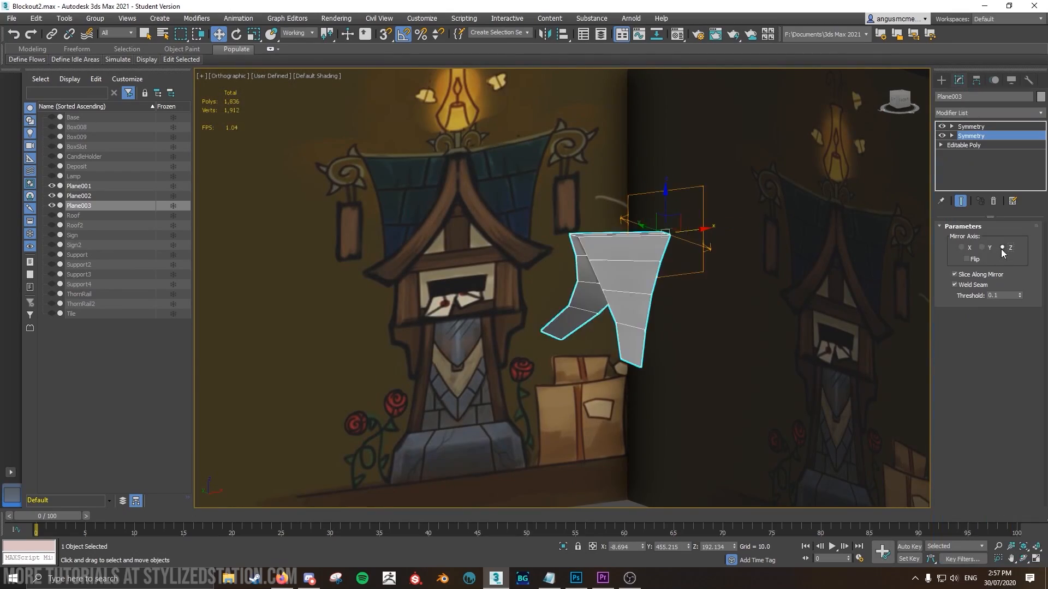
Make a rotated copy of the roof plane about its pivot to form the crossing gable.
alt+middle_drag(682, 262, 748, 275)
key(e)
shift+drag(649, 246, 693, 245)
alt+middle_drag(709, 272, 661, 293)
click(636, 306)
key(f)
Adjust Plane003's vertices near the ridge where the two roof pieces cross.
click(967, 145)
click(960, 239)
alt+middle_drag(665, 218, 617, 247)
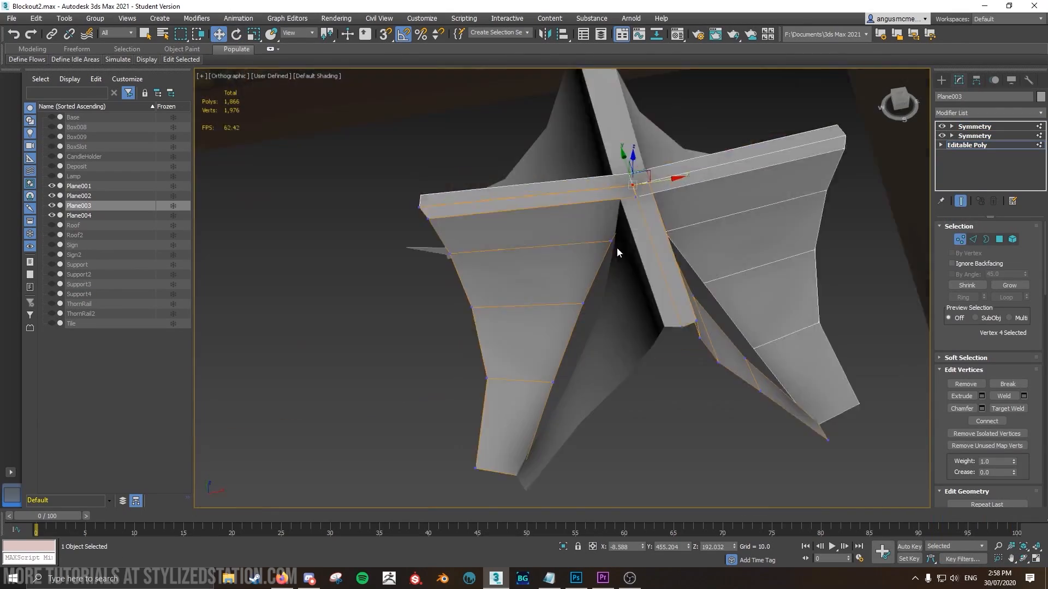
scroll(617, 247, up, 4)
drag(617, 229, 603, 234)
middle_drag(578, 382, 573, 205)
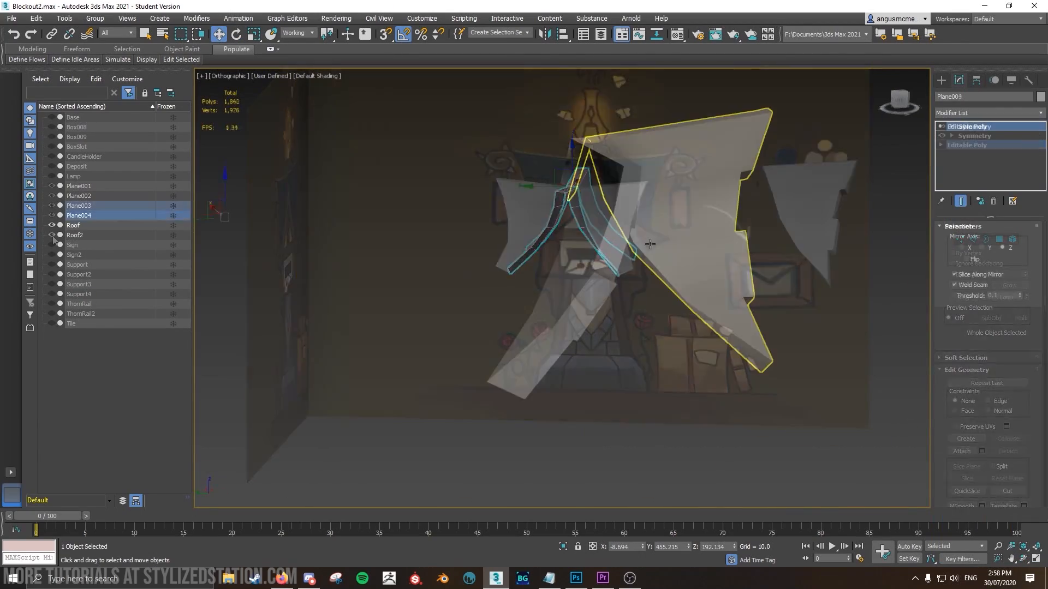
Mirror Roof2 with two flipped Symmetry modifiers on the X and Y axes, and select the Roof object.
click(988, 112)
click(963, 416)
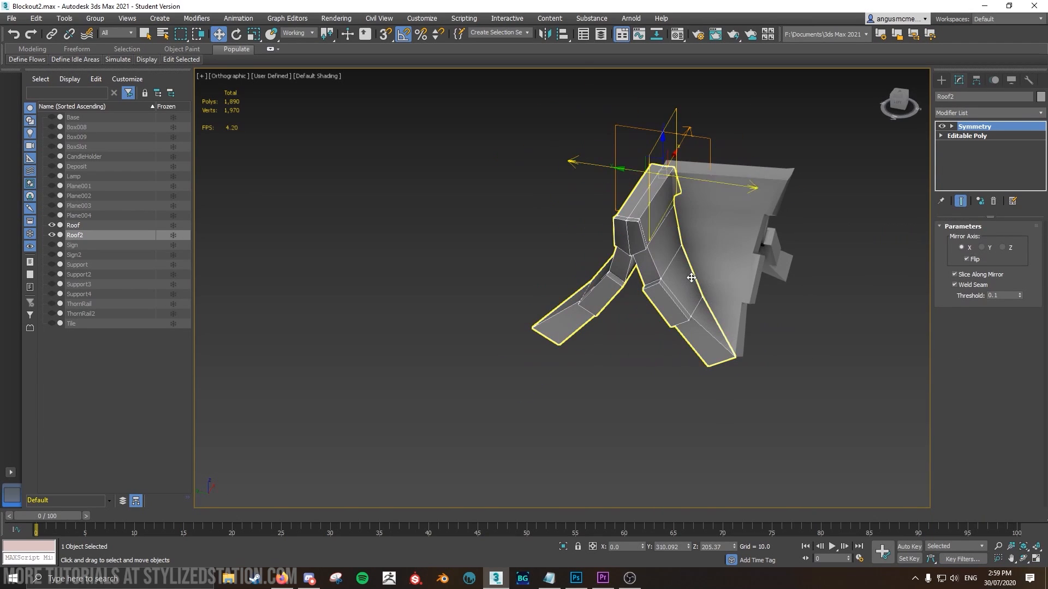
click(988, 113)
click(964, 417)
click(981, 248)
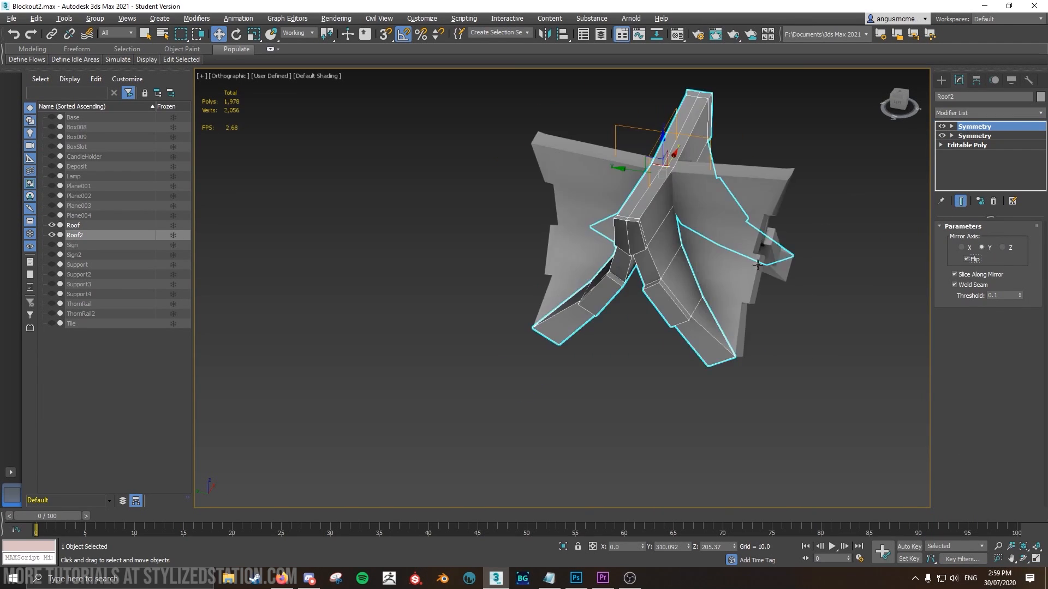
click(966, 259)
click(52, 216)
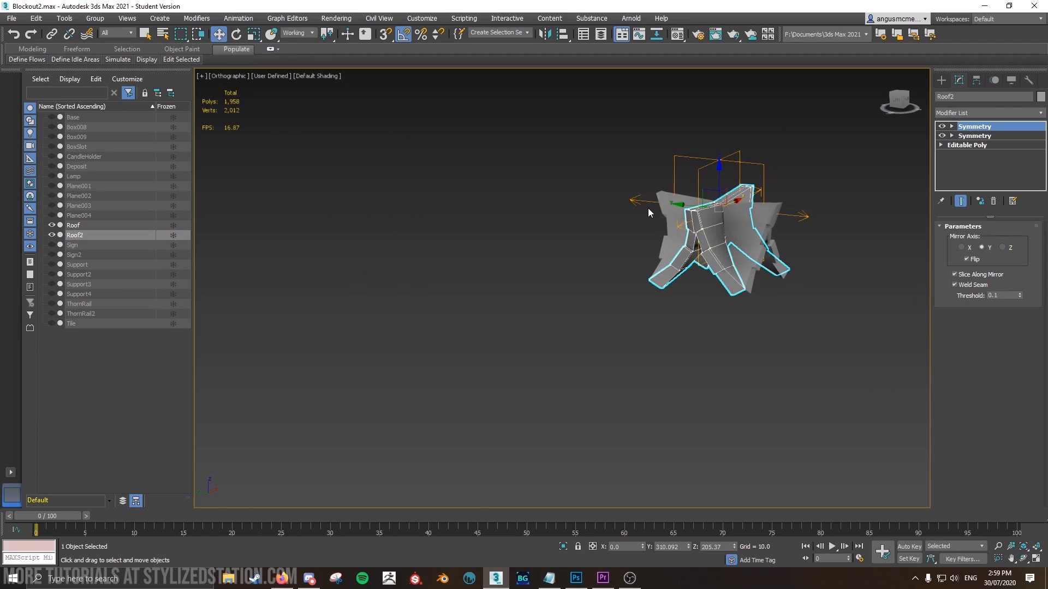
scroll(731, 248, up, 4)
click(755, 232)
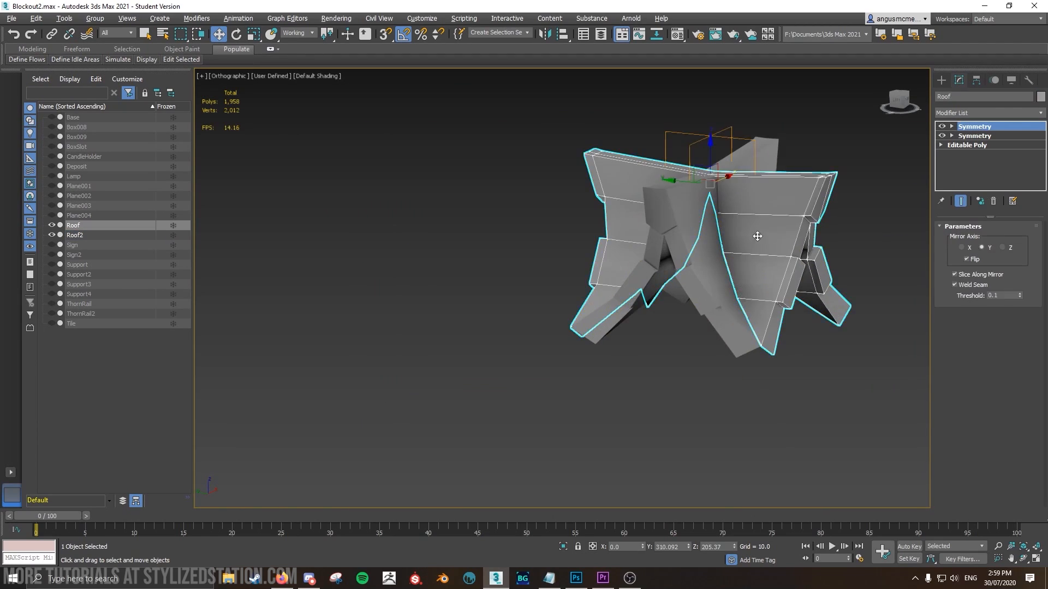
alt+middle_drag(755, 232, 821, 235)
middle_drag(821, 235, 759, 230)
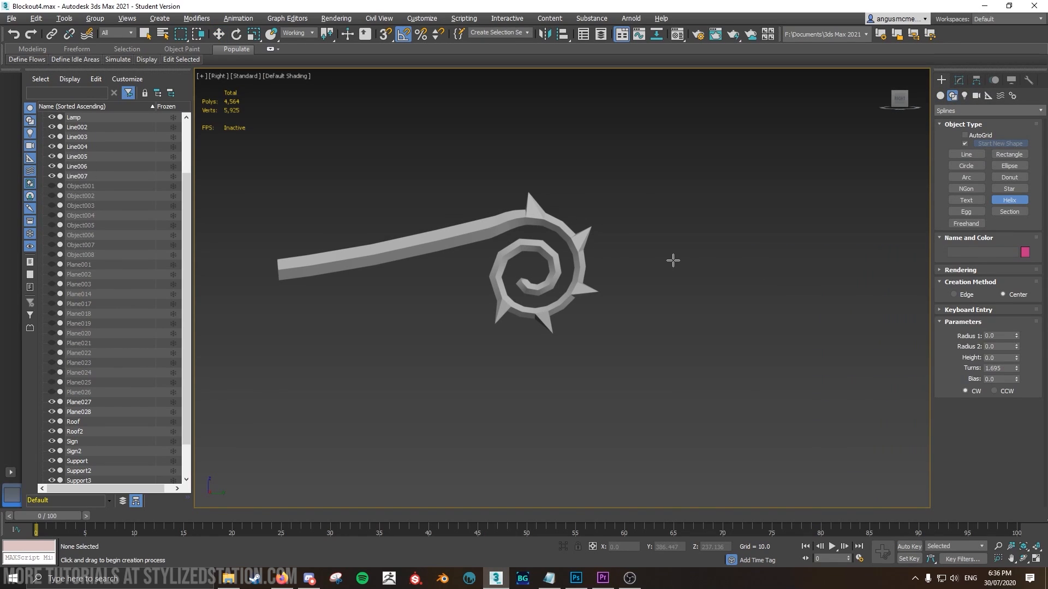
Draw a helix beside the thorned scroll with radii of about 18.1 and 3.6 and a height of about 3.3, and rotate it.
drag(677, 260, 734, 275)
click(679, 267)
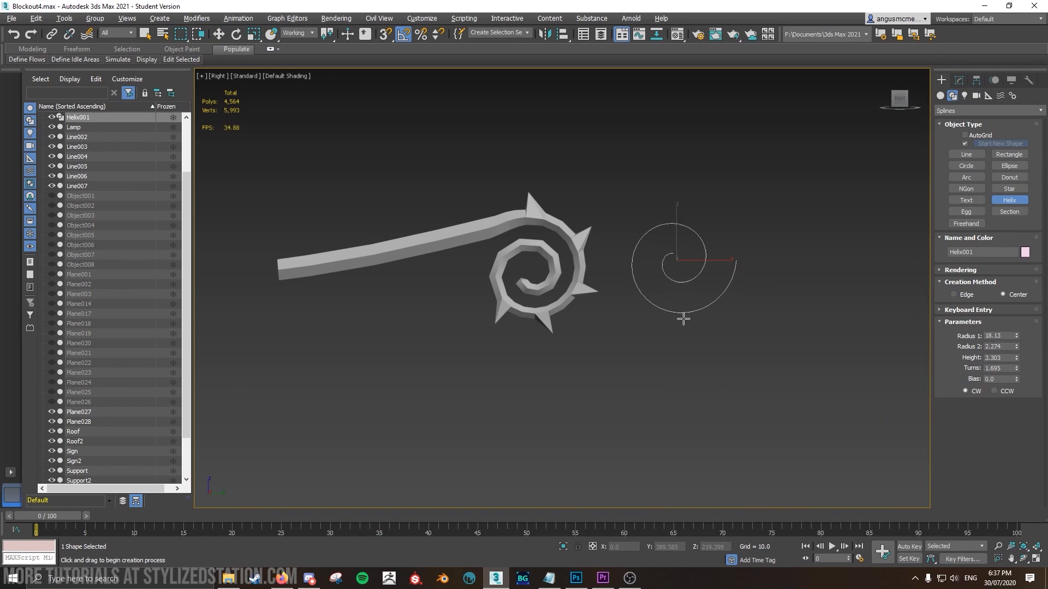
click(586, 204)
key(e)
drag(704, 223, 691, 194)
Show the helix as solid geometry in the viewport and set its thickness to 3.224.
click(956, 81)
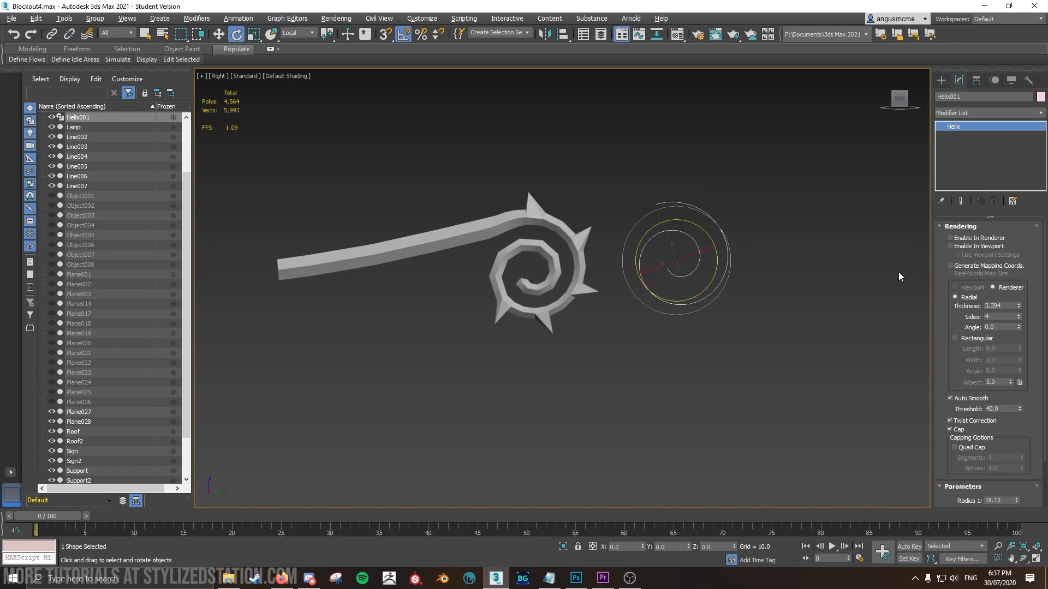
click(914, 257)
click(720, 229)
click(951, 246)
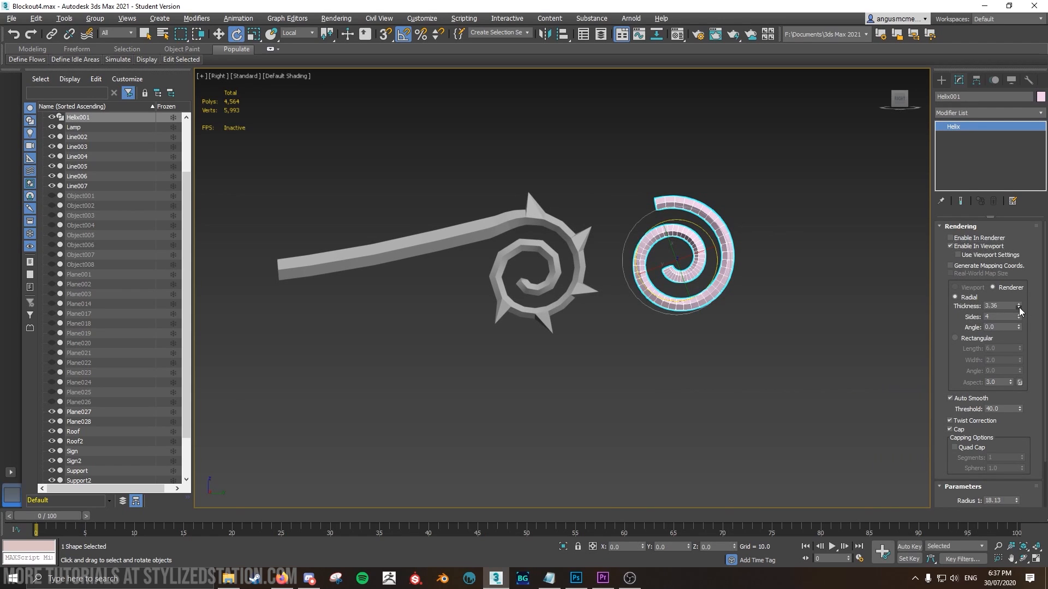
mouse_move(1018, 307)
mouse_down()
mouse_move(1018, 283)
mouse_move(1014, 310)
mouse_up()
scroll(991, 350, down, 3)
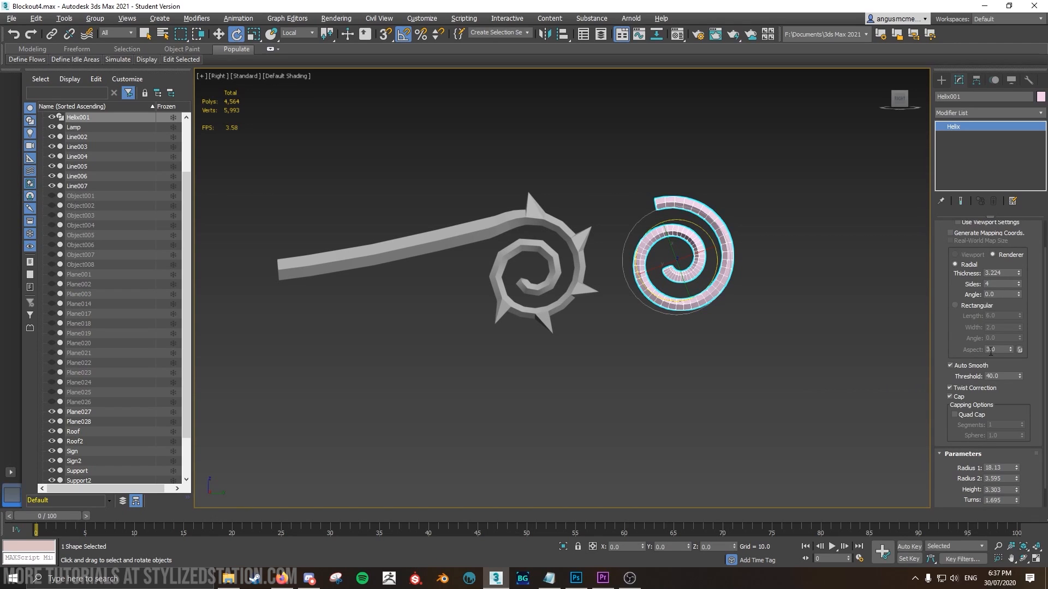
Try 6 sides for the helix's cross-section, examine the spiral, and set the sides back to 4.
click(1018, 281)
click(1018, 282)
scroll(751, 280, up, 6)
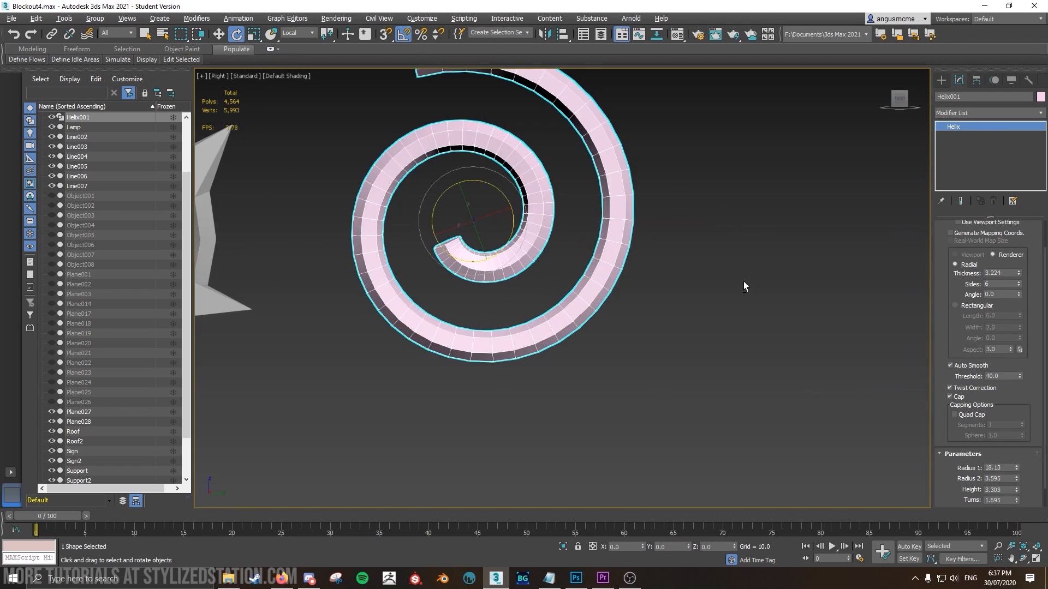
alt+middle_drag(744, 282, 694, 286)
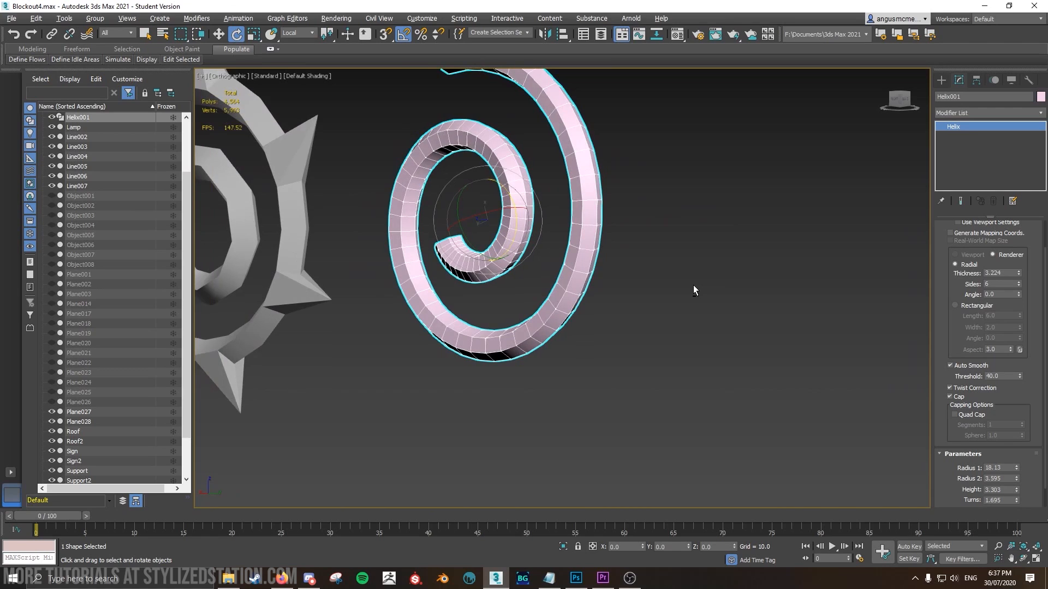
click(1018, 286)
click(1018, 287)
alt+middle_drag(611, 289, 761, 350)
scroll(744, 358, down, 3)
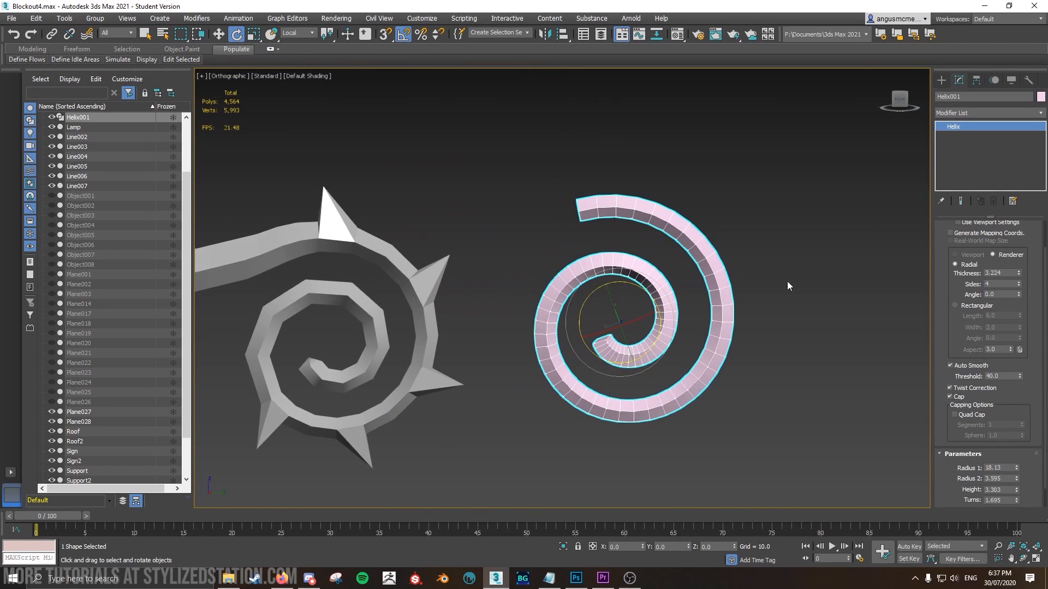
Return to the straight-on right view of the helix and convert it to an Editable Poly.
click(896, 101)
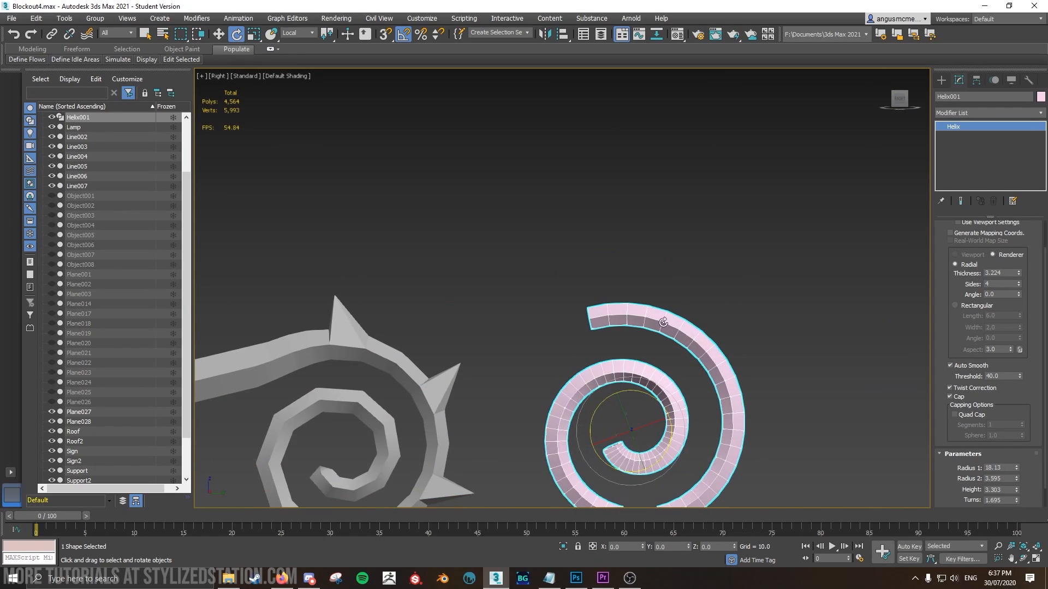
middle_drag(685, 181, 676, 182)
right_click(676, 182)
mouse_move(718, 295)
click(803, 308)
Select every second cross-section edge loop along the spiral and remove them with their vertices.
key(2)
double_click(612, 175)
double_click(611, 176)
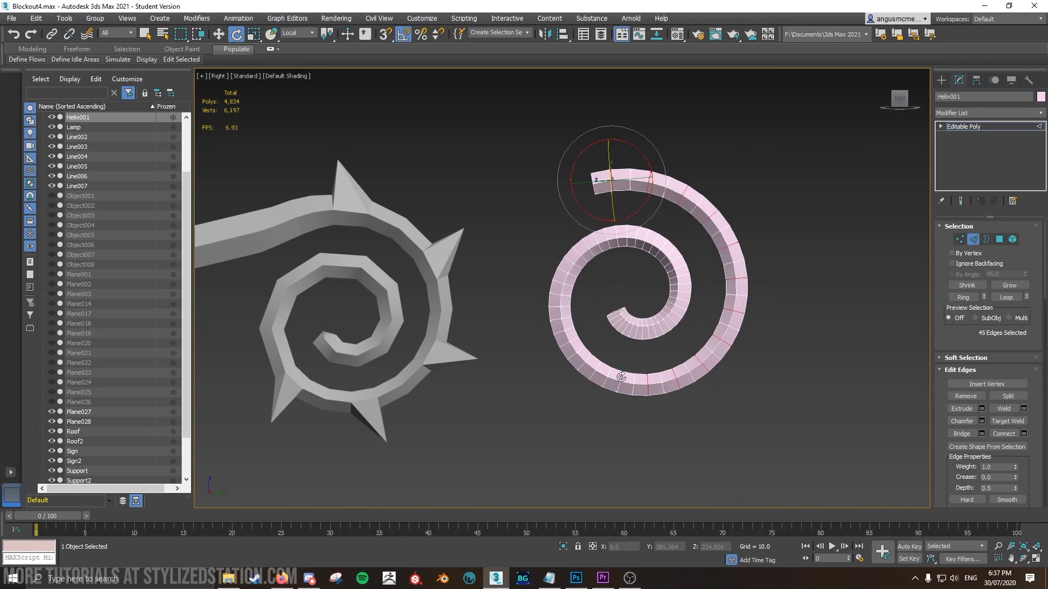
key(q)
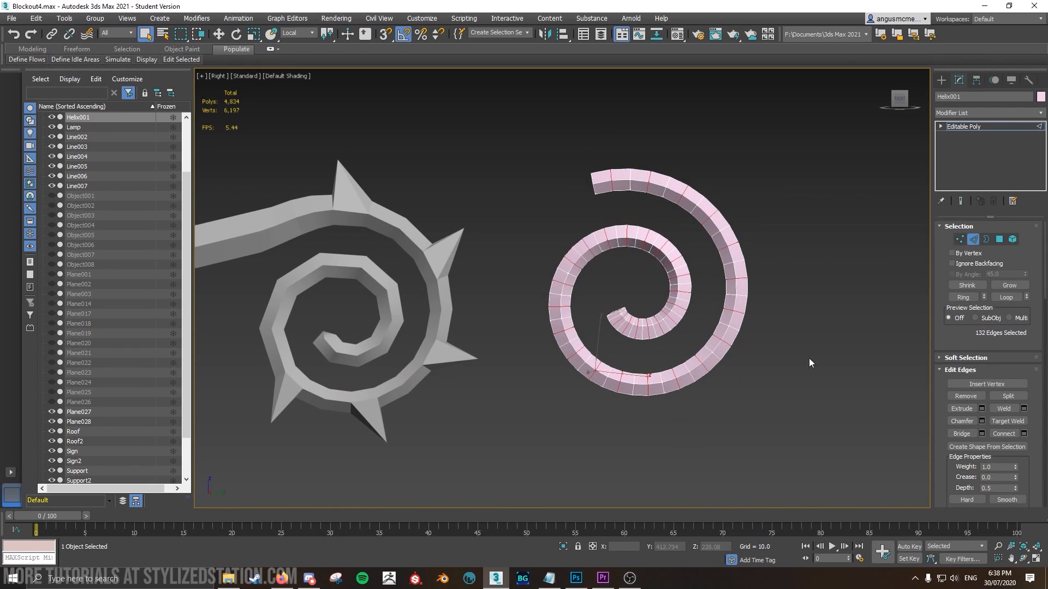
key(ctrl+BackSpace)
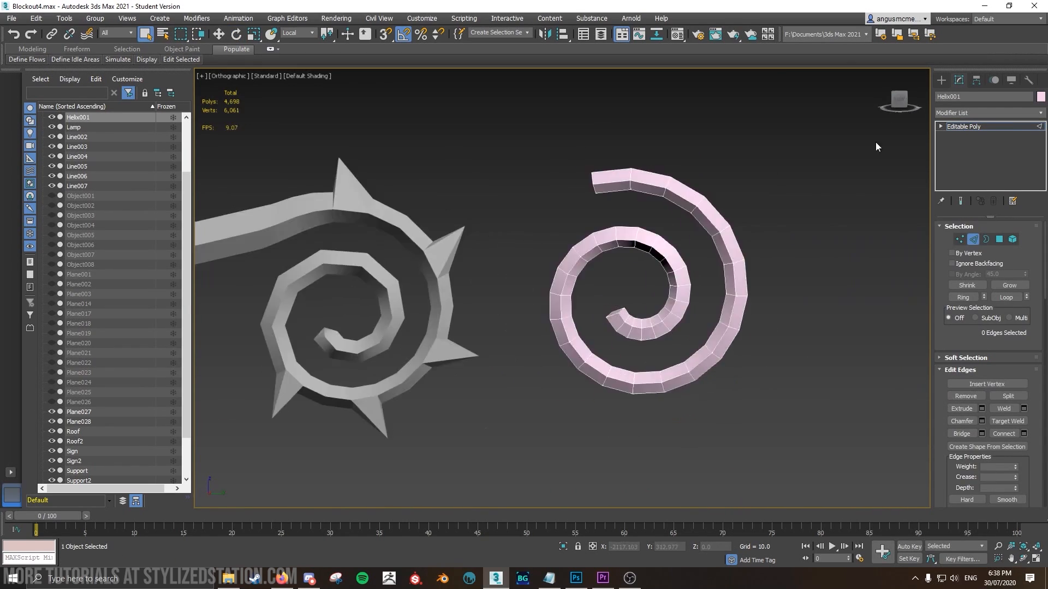
Extend the polygon at the spiral's outer end into a long straight arm, matching the grey reference scroll.
key(4)
scroll(592, 182, down, 5)
key(w)
drag(608, 210, 524, 208)
scroll(524, 208, up, 4)
Extrude five spaced pairs of polygons outward along the spiral's outer side for the thorns.
alt+middle_drag(551, 305, 764, 327)
ctrl+click(667, 341)
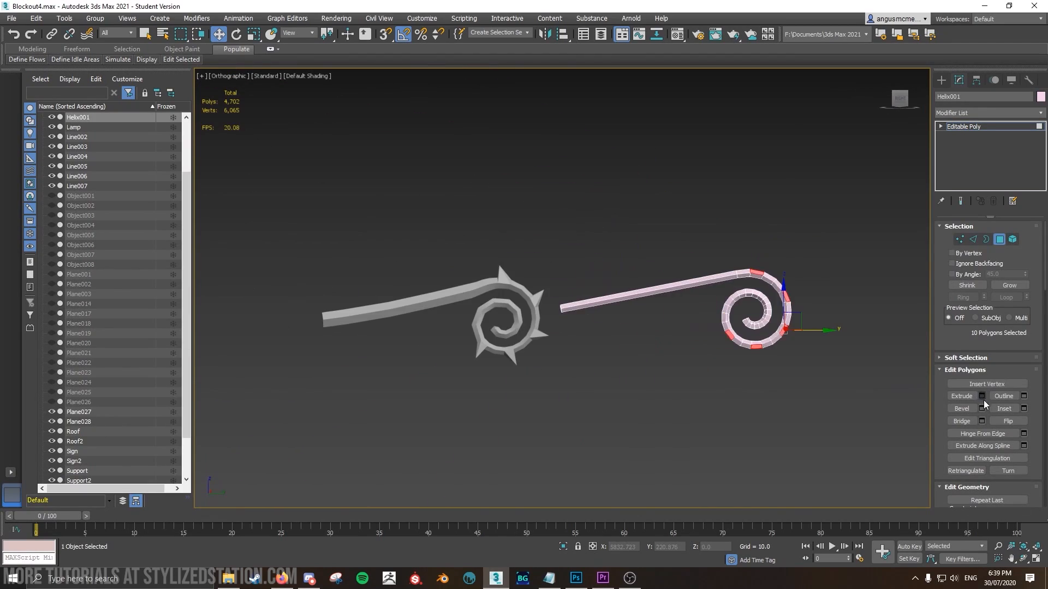
click(982, 396)
scroll(709, 306, up, 4)
click(959, 239)
click(1008, 409)
alt+middle_drag(710, 295, 682, 284)
key(1)
scroll(786, 260, down, 8)
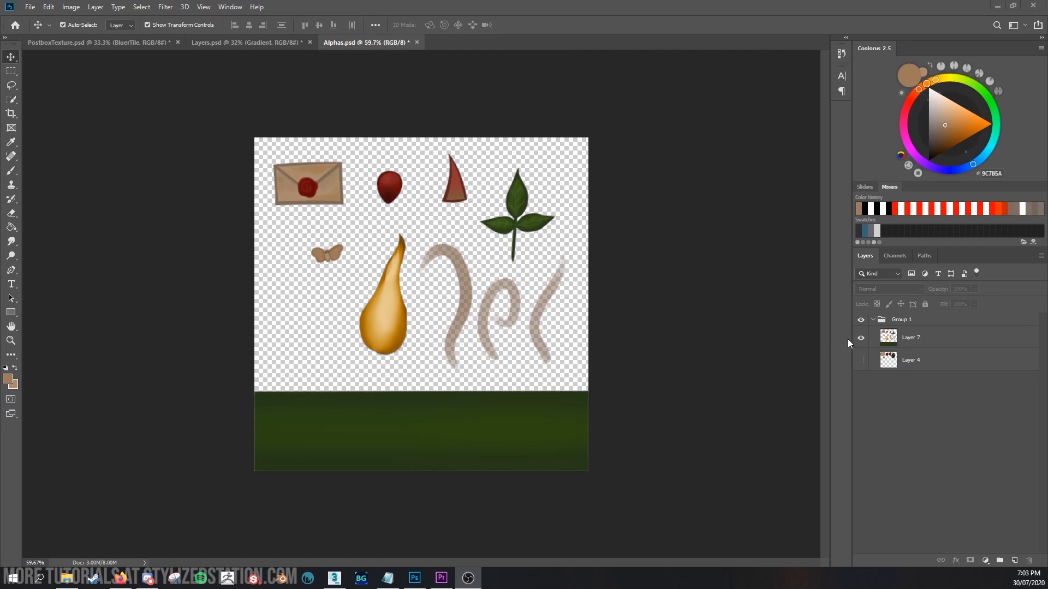
Switch to Alphas.psd in Photoshop and inspect the decal artwork by toggling Layer 7's visibility.
click(861, 339)
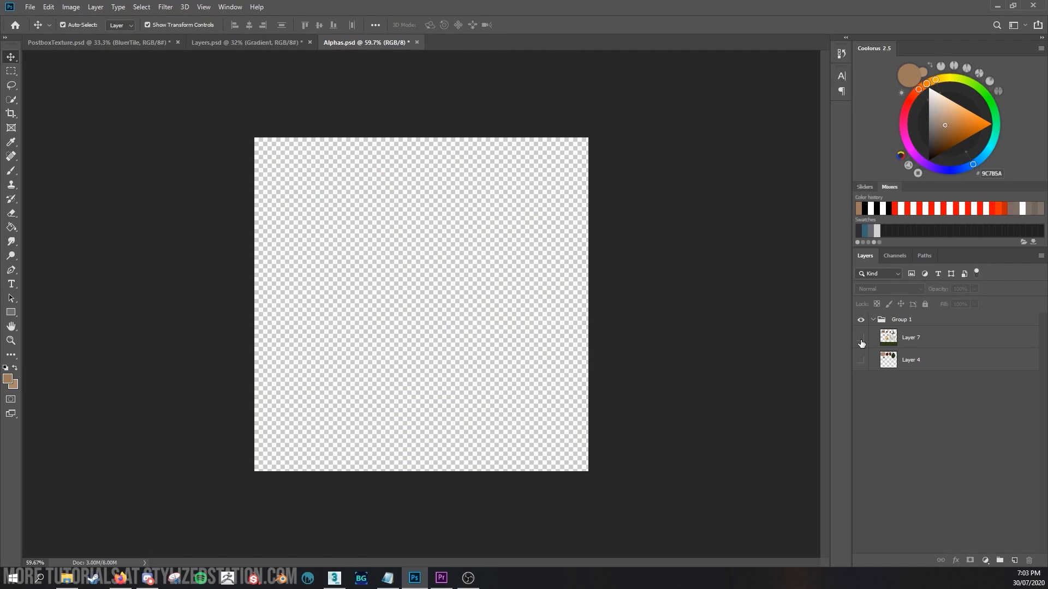
click(861, 339)
click(861, 339)
click(862, 339)
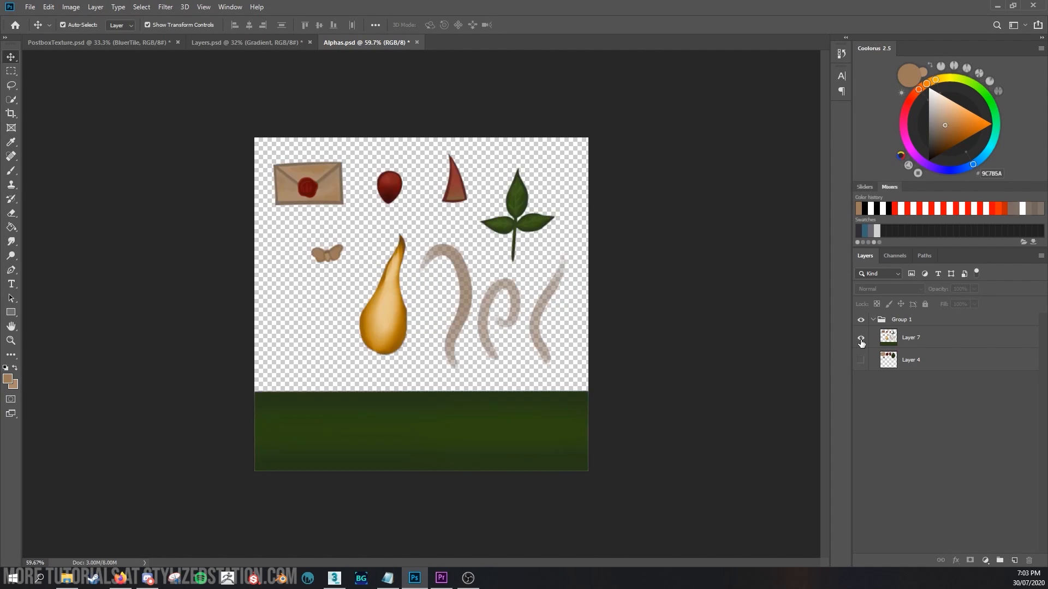
Duplicate Layer 7 and apply a white Color Overlay at 100% opacity to the copy.
click(930, 341)
right_click(931, 339)
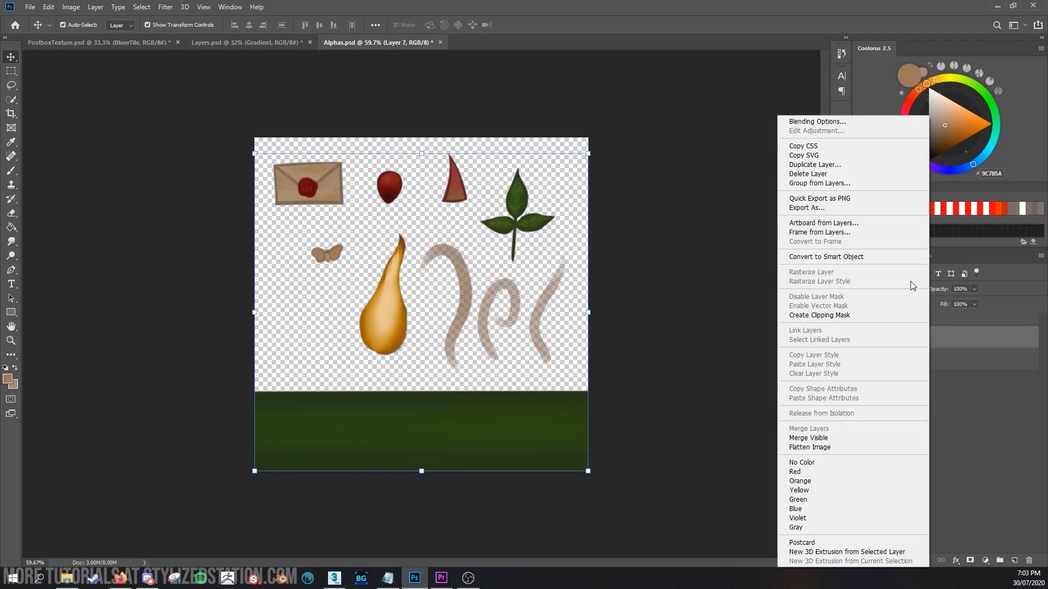
click(837, 168)
click(612, 162)
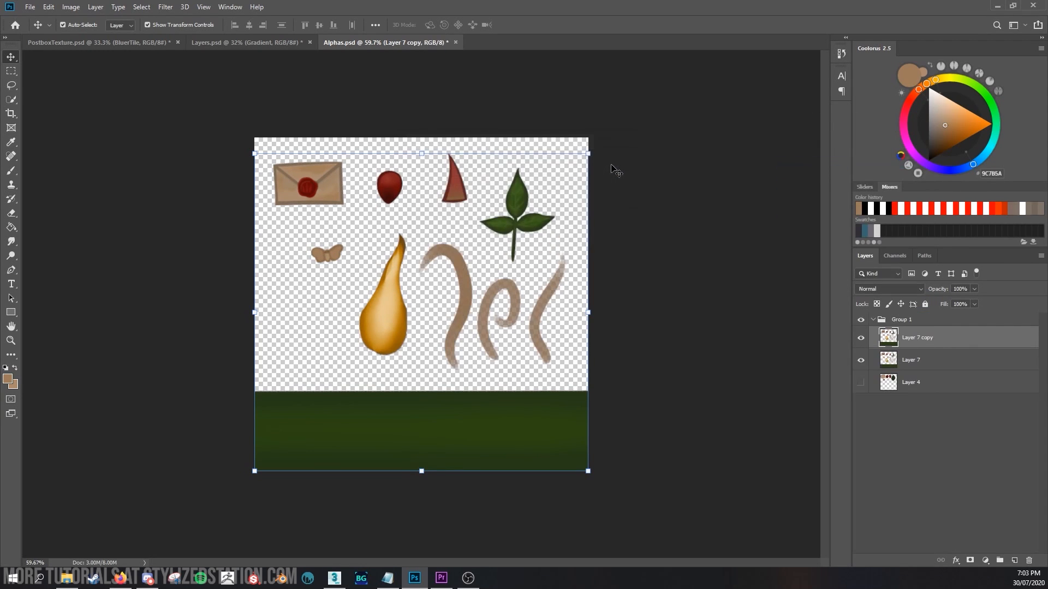
click(956, 561)
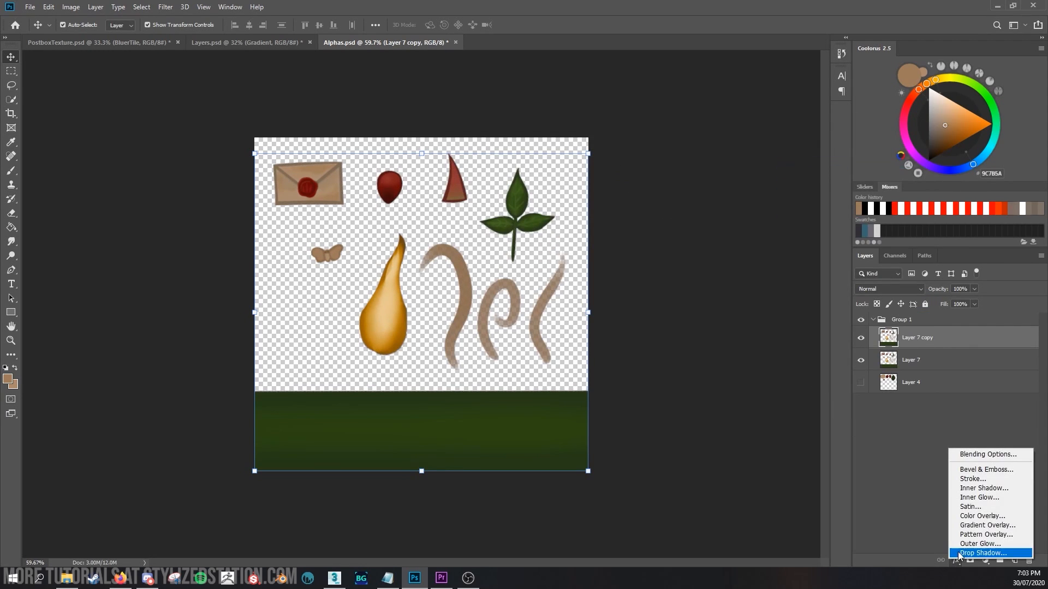
click(973, 517)
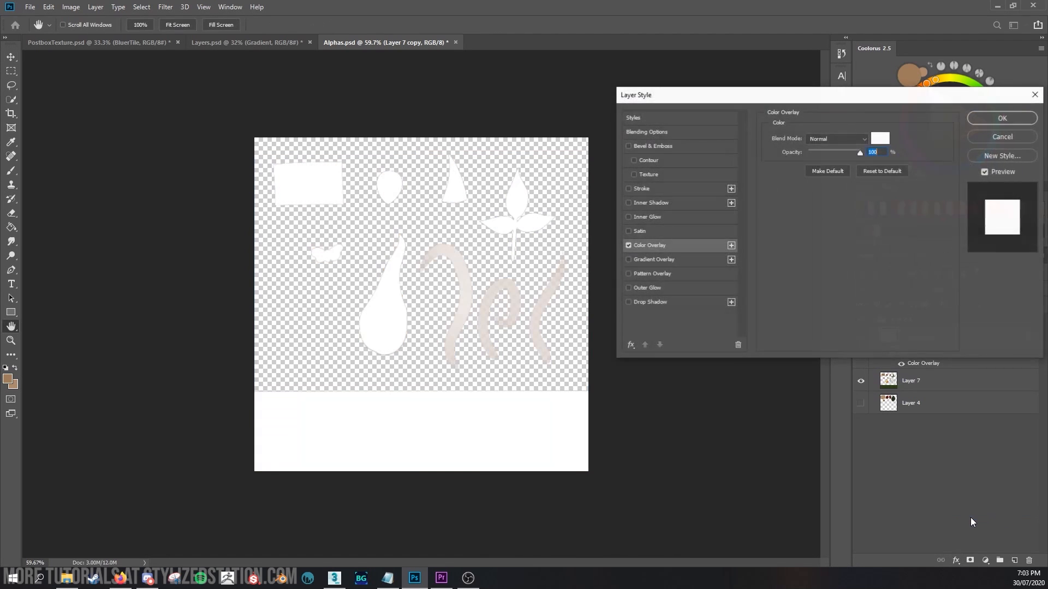
click(1000, 118)
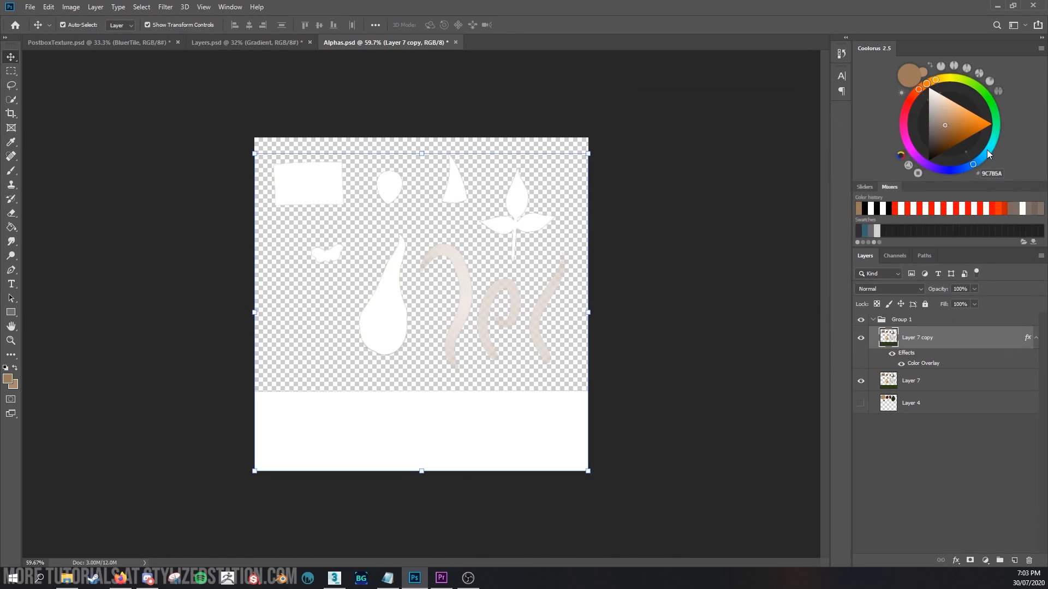
Add a new layer beneath the white decal copy and fill it with black.
click(959, 385)
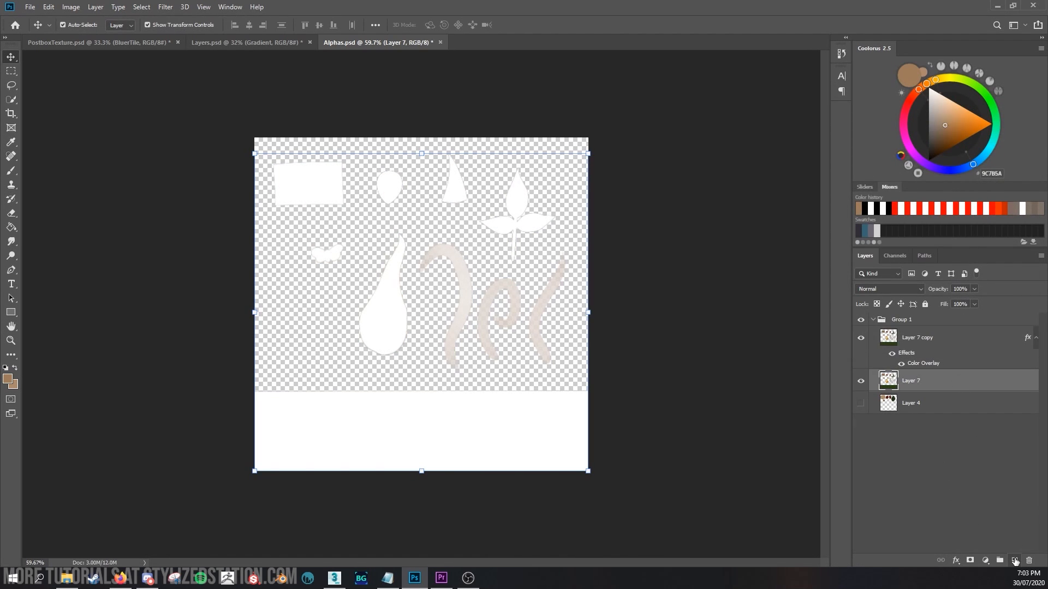
click(1015, 561)
drag(913, 191, 911, 193)
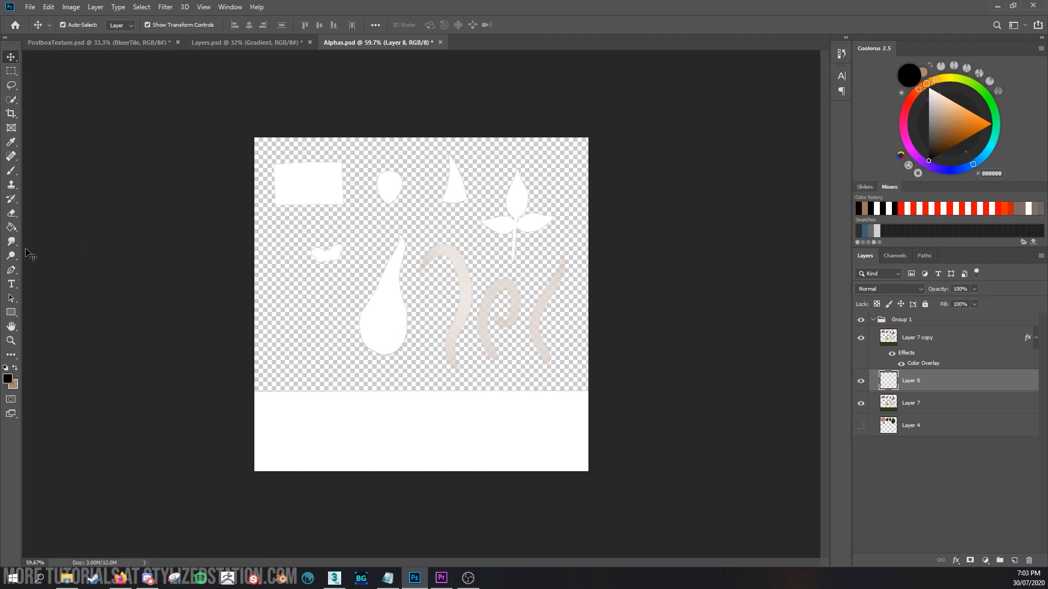
click(7, 231)
click(296, 296)
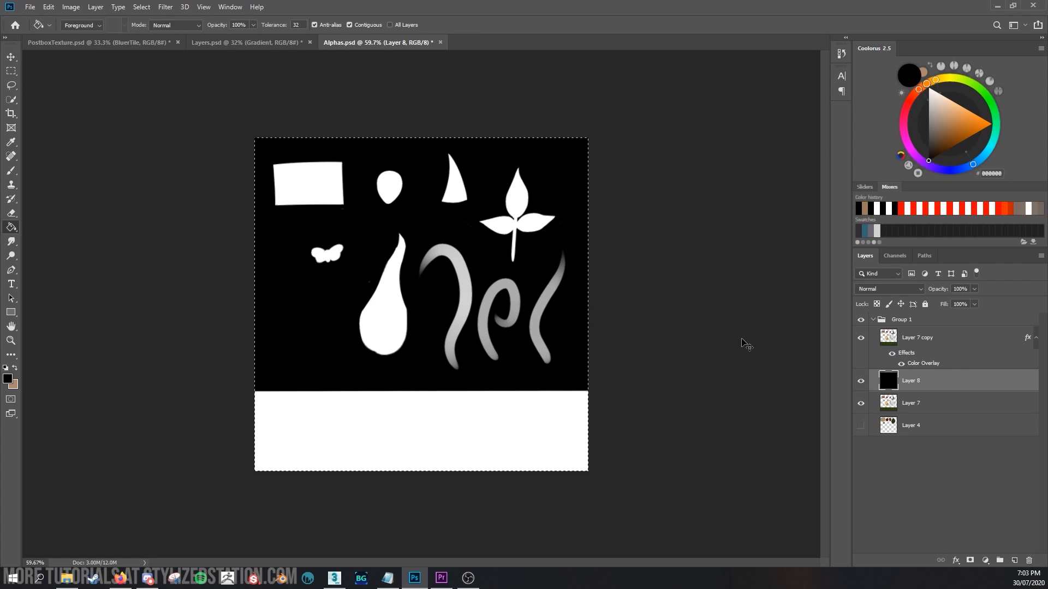
Create an Alpha 1 channel and paste the black-and-white decal mask from the Blue channel into it.
click(898, 259)
click(925, 339)
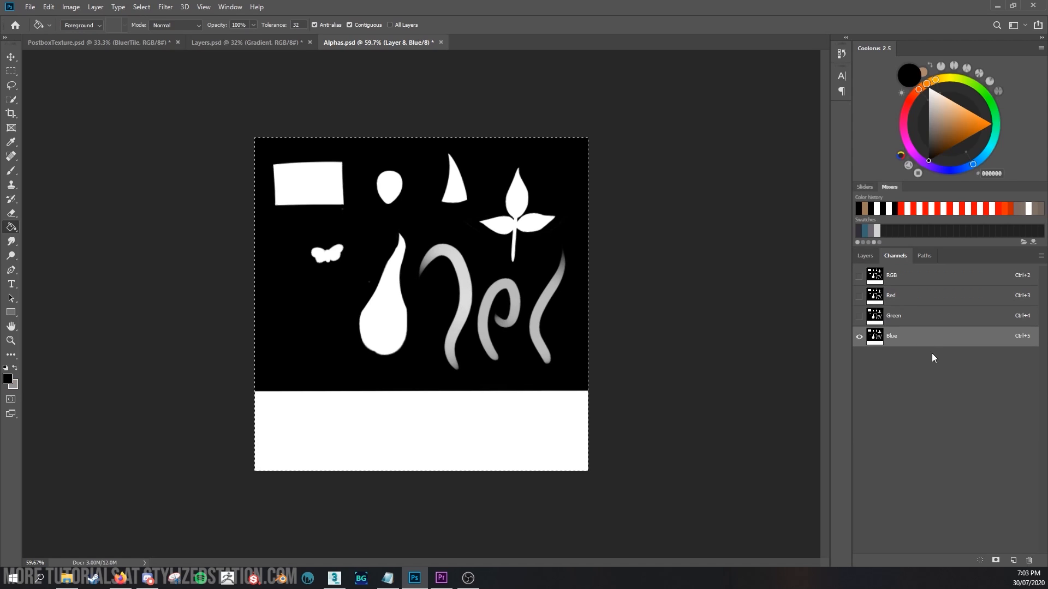
click(1012, 560)
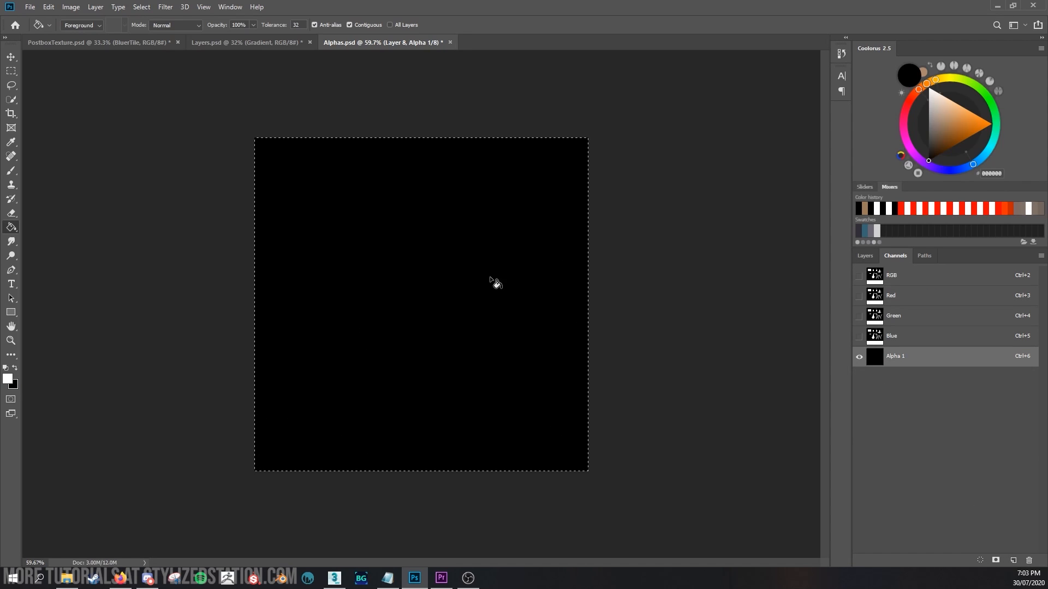
key(ctrl+v)
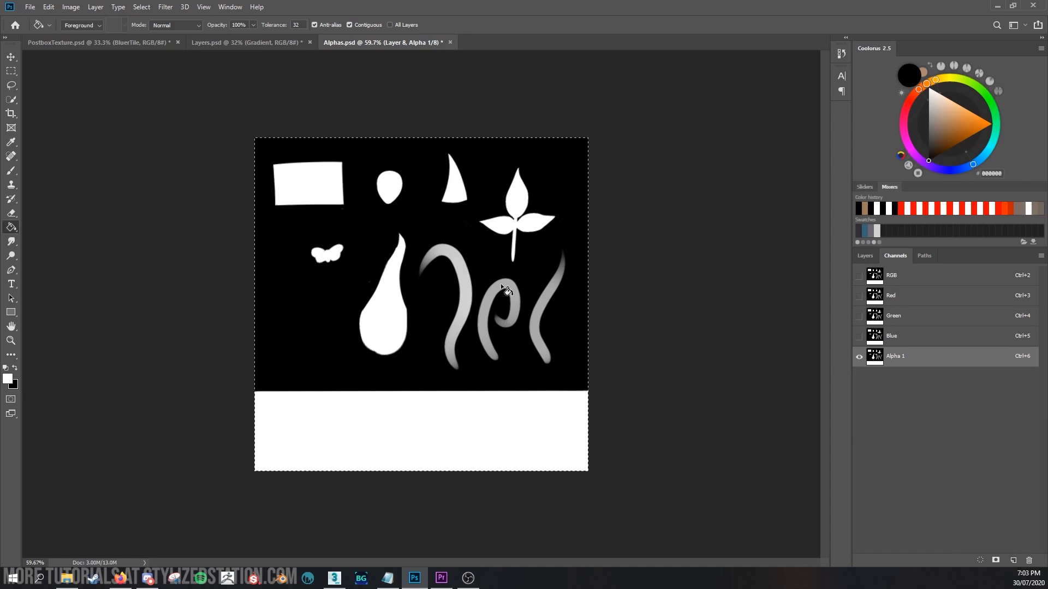
Make the RGB channels visible again and delete Layer 7 copy and the black Layer 8.
click(858, 276)
click(865, 255)
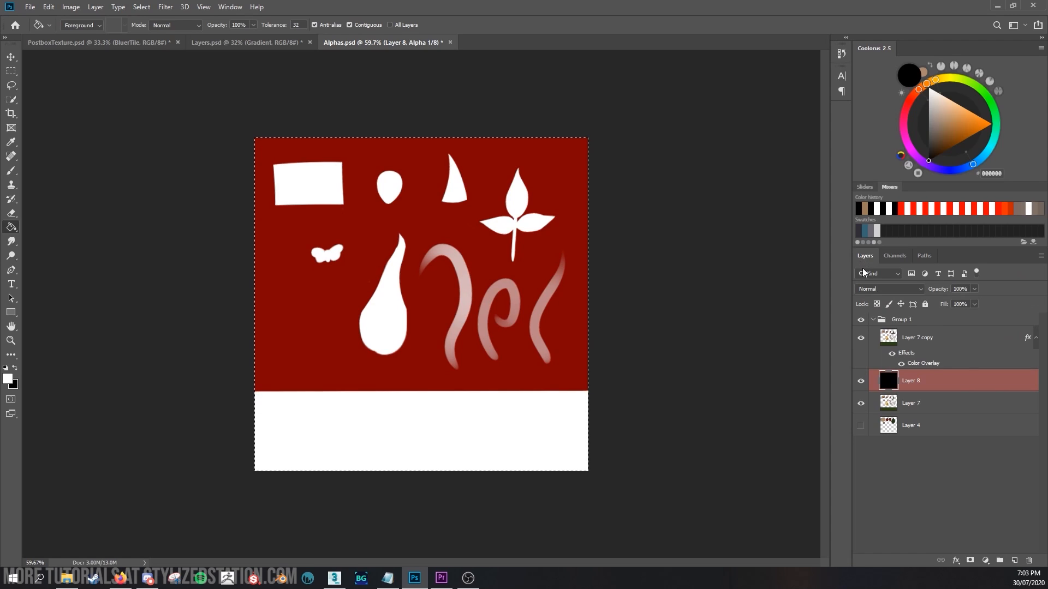
shift+click(928, 342)
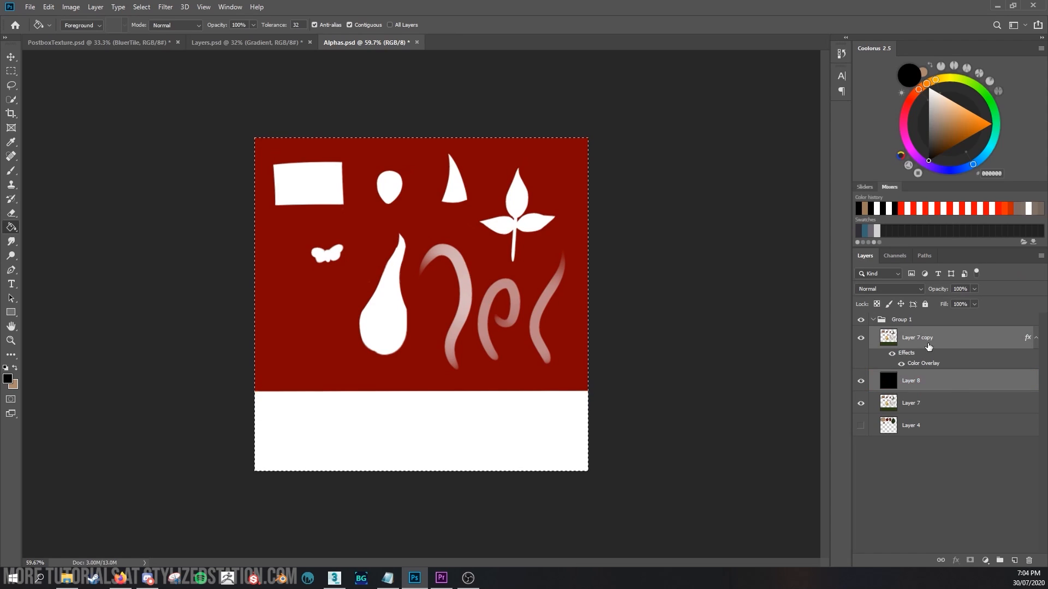
click(1030, 560)
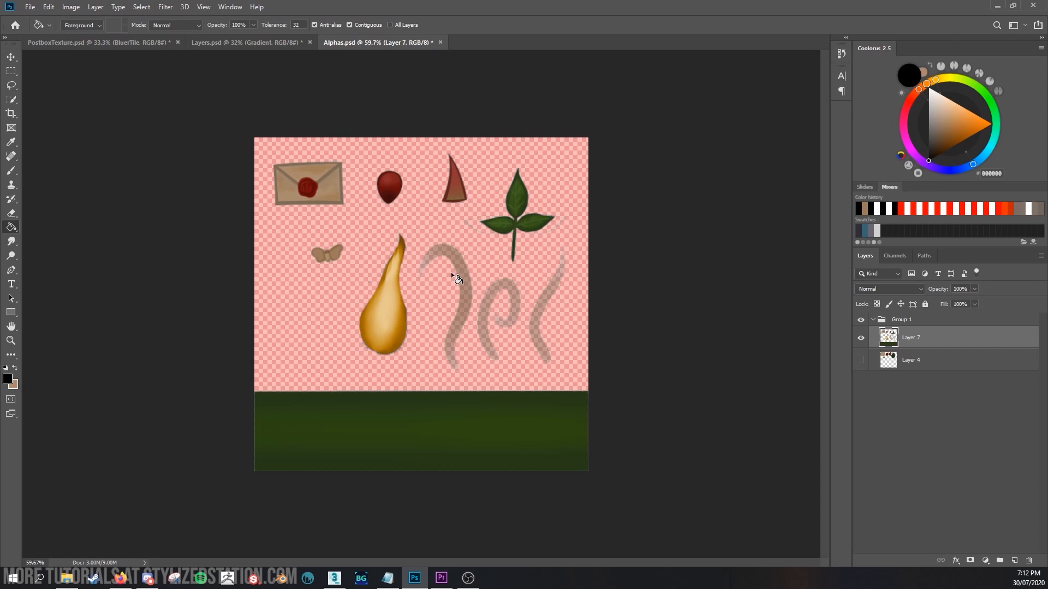
Show the Layer 4 colour padding behind the decals and hide the Alpha 1 channel.
click(861, 367)
click(905, 257)
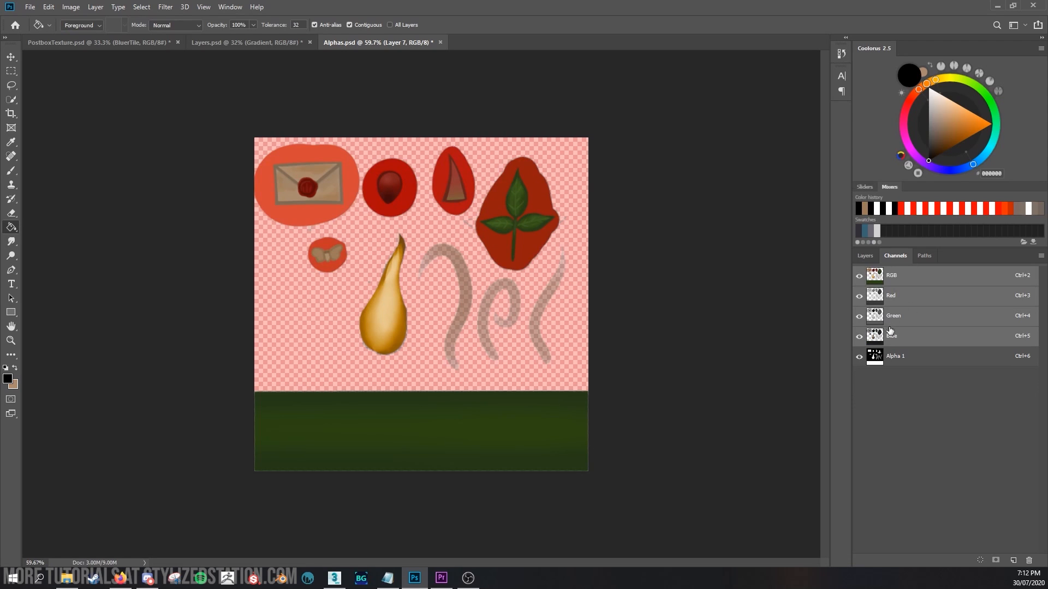
click(861, 357)
click(865, 256)
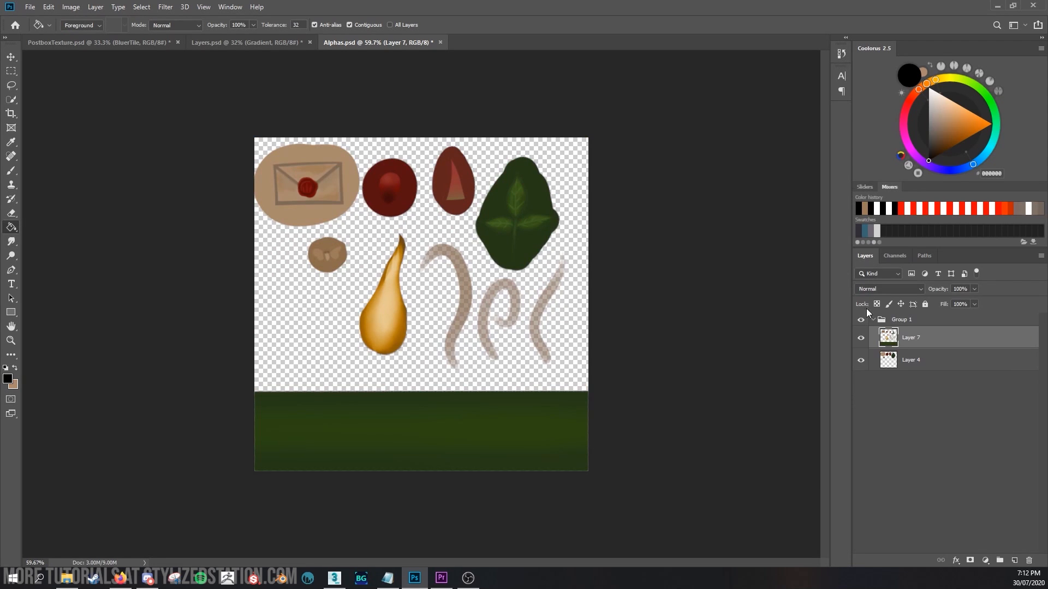
Compare the decals with and without the Layer 4 colour padding, leaving both layers visible.
click(862, 338)
alt+click(861, 360)
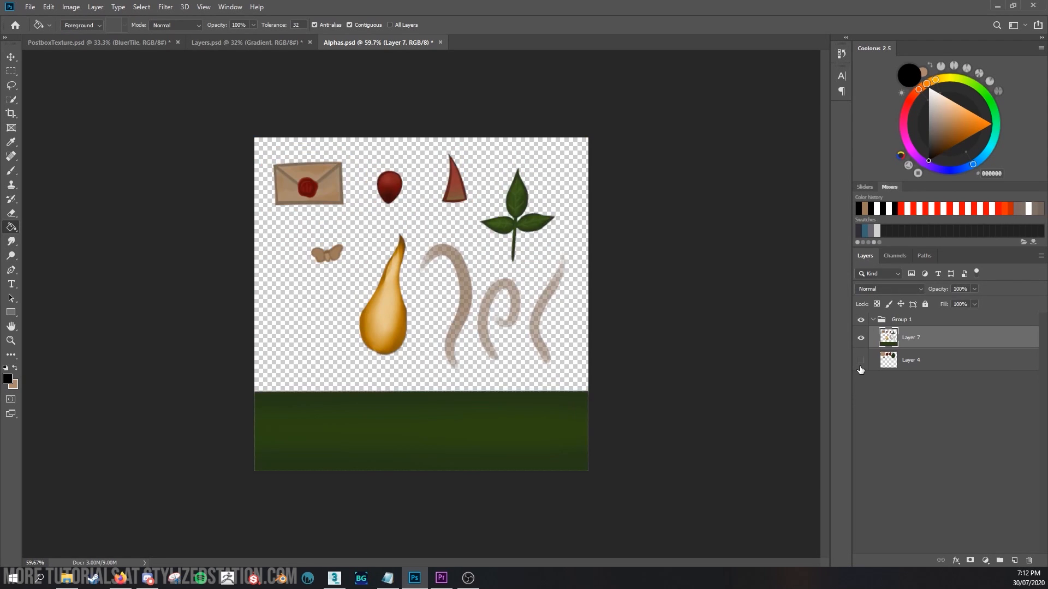
alt+click(861, 360)
alt+click(861, 360)
alt+click(861, 360)
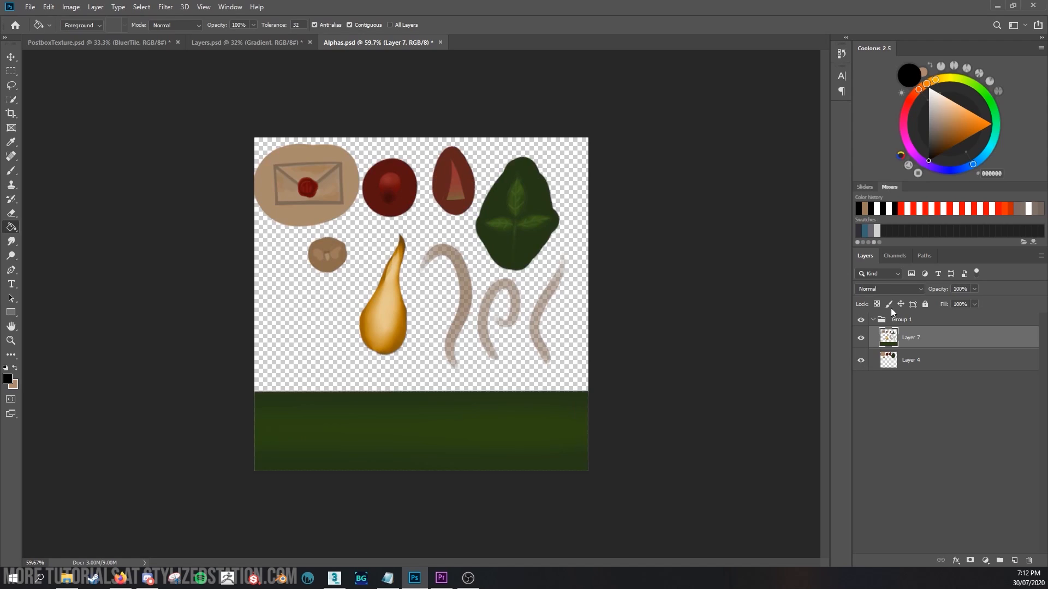
Show the Alpha 1 channel overlay on the decal image again.
click(895, 256)
click(859, 356)
click(866, 256)
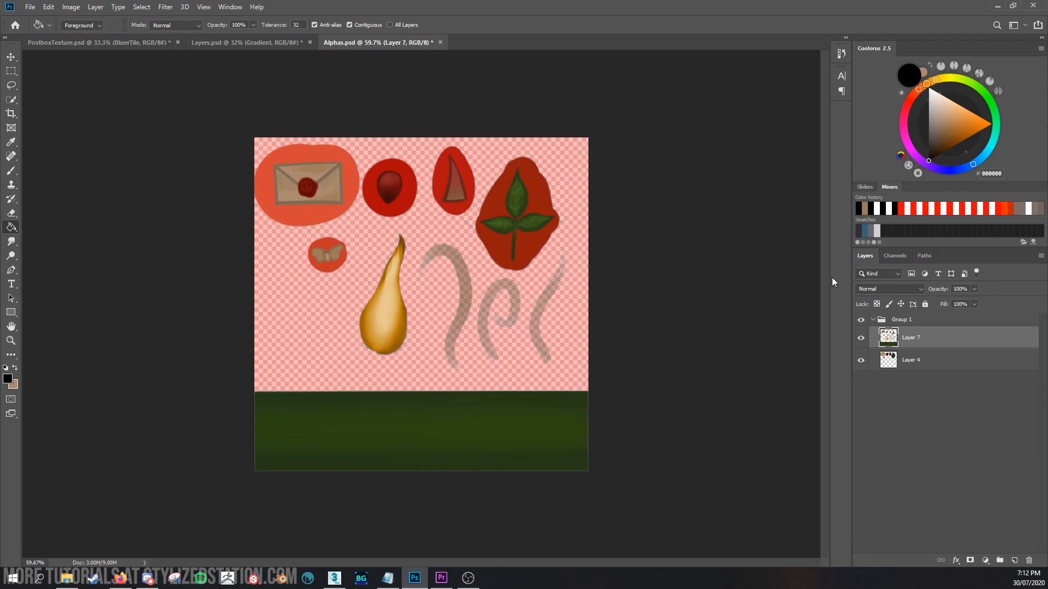
Set up a Save As of the Alphas image in the Targa (TGA) format.
click(34, 8)
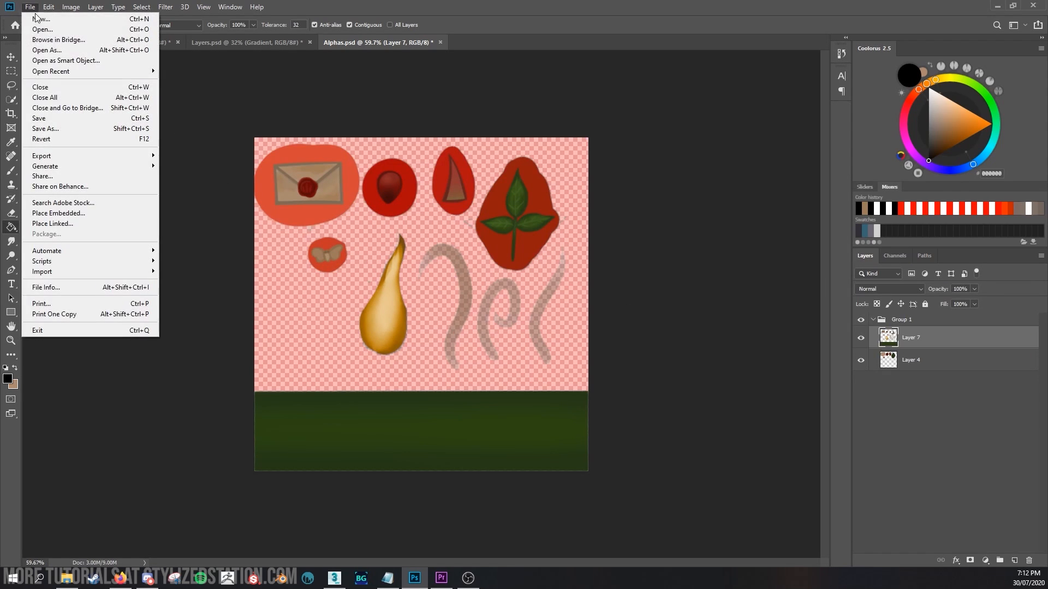
click(57, 131)
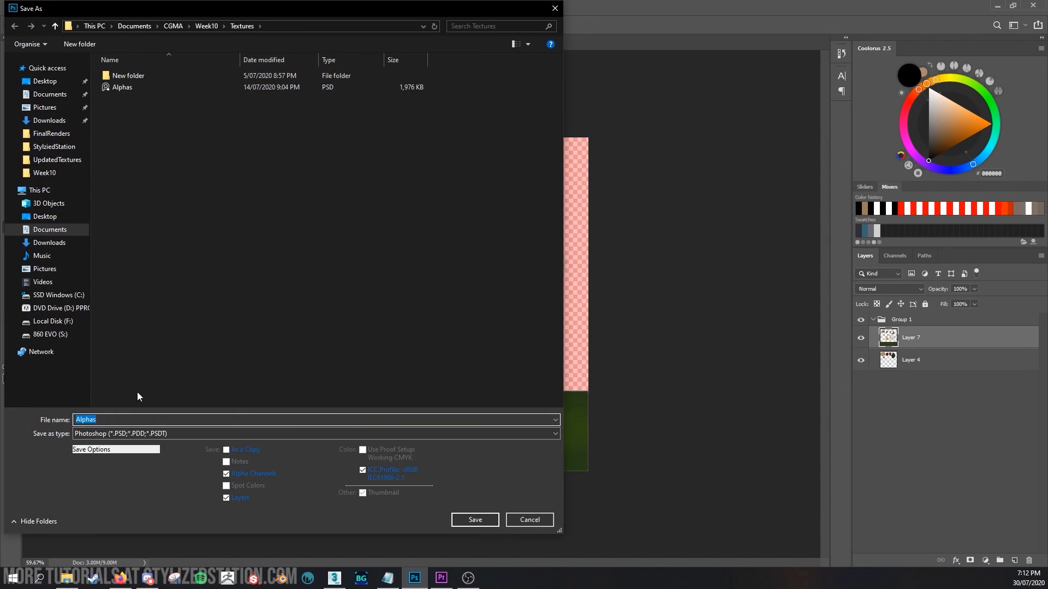
click(139, 433)
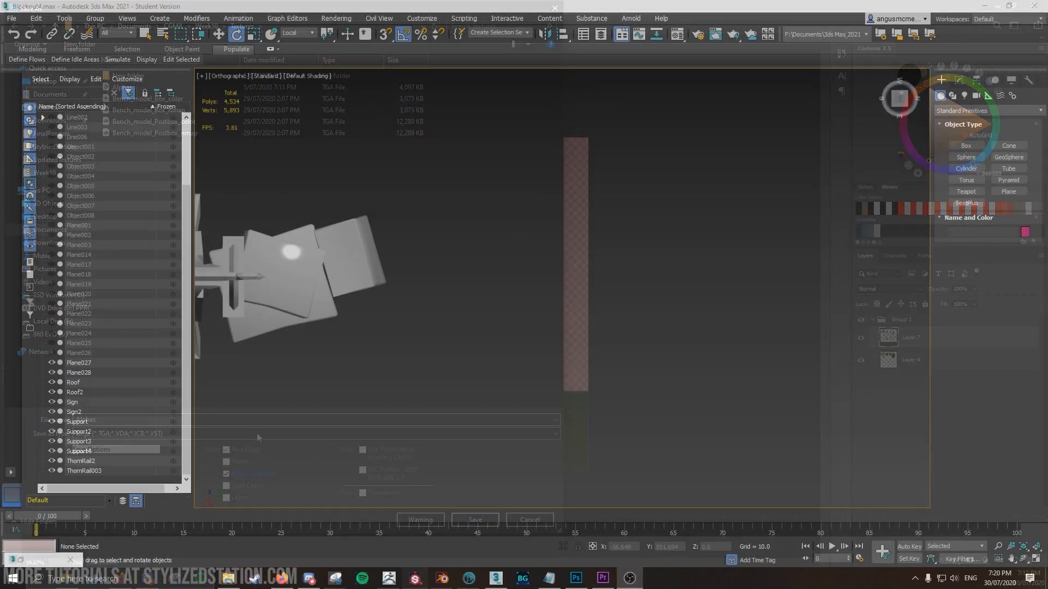
In 3ds Max, create a square plane beside the model for the decal texture and rotate it until the artwork is upright.
drag(489, 228, 678, 403)
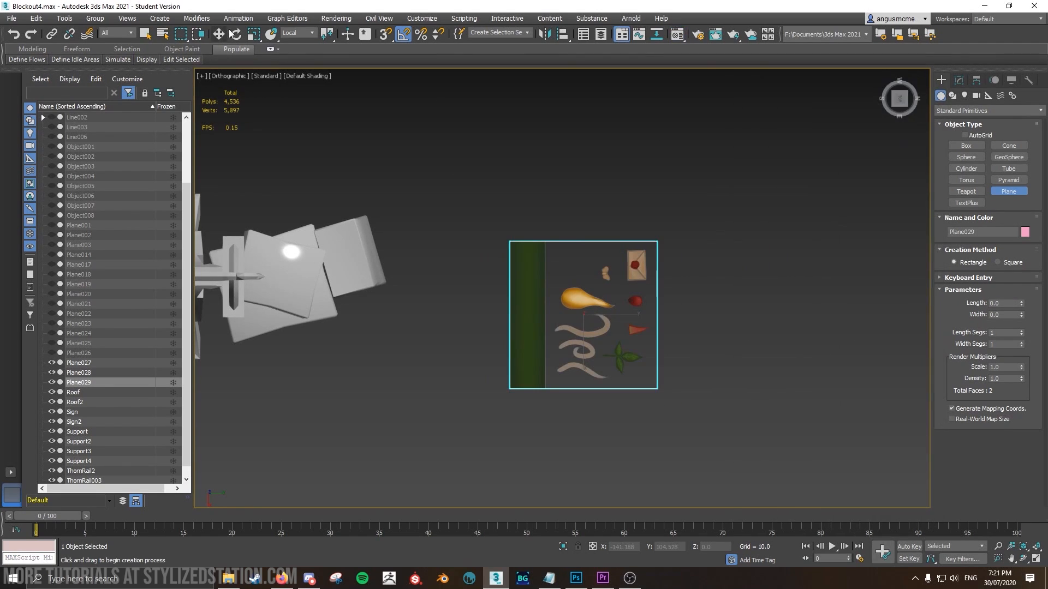
click(232, 34)
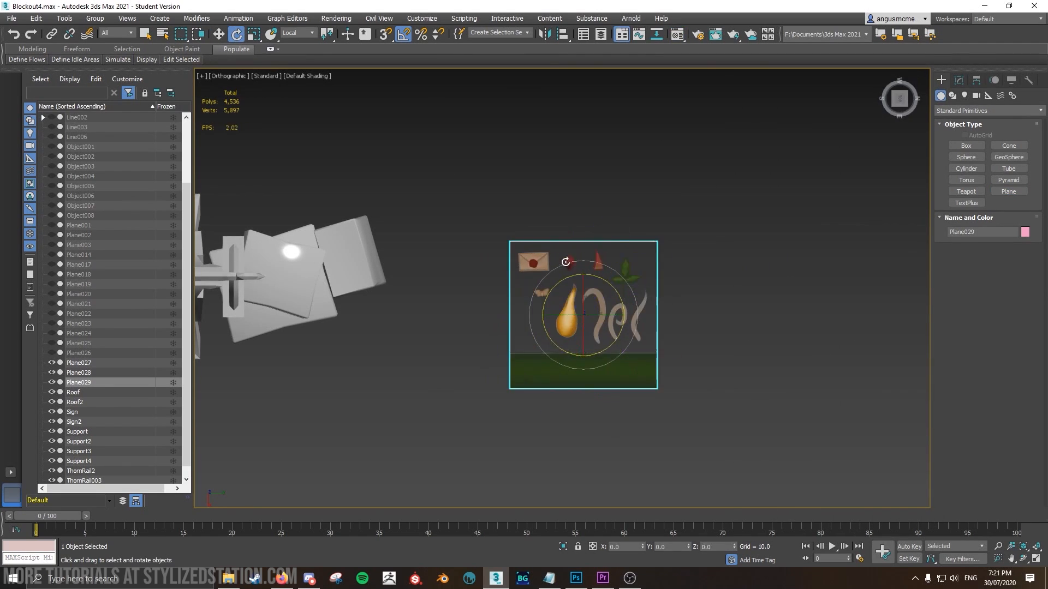
Convert the decal plane to an Editable Poly and cut a four-sided outline around the envelope.
click(959, 81)
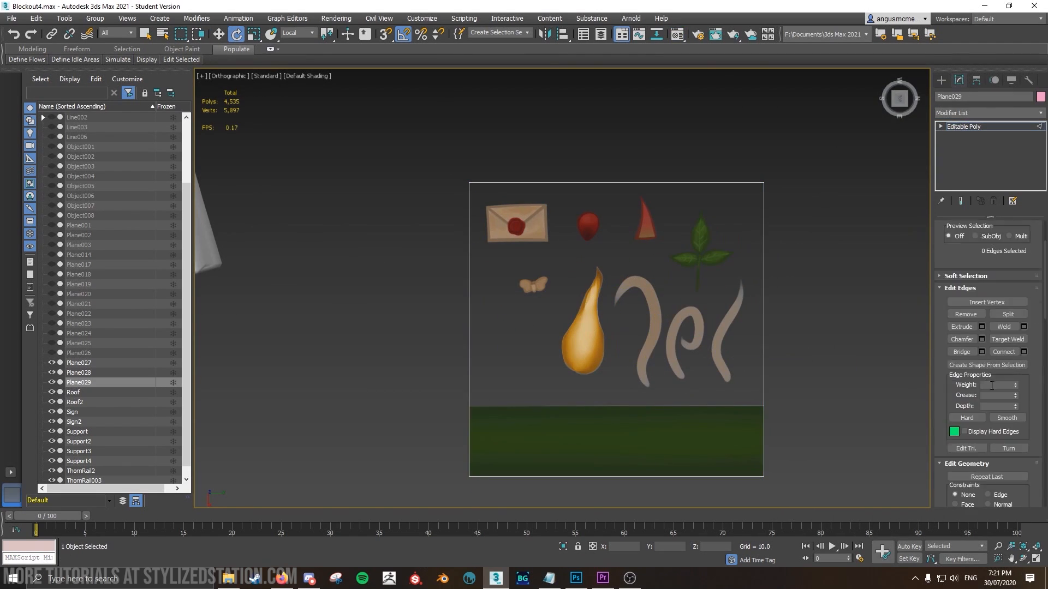
scroll(992, 385, down, 3)
click(1007, 453)
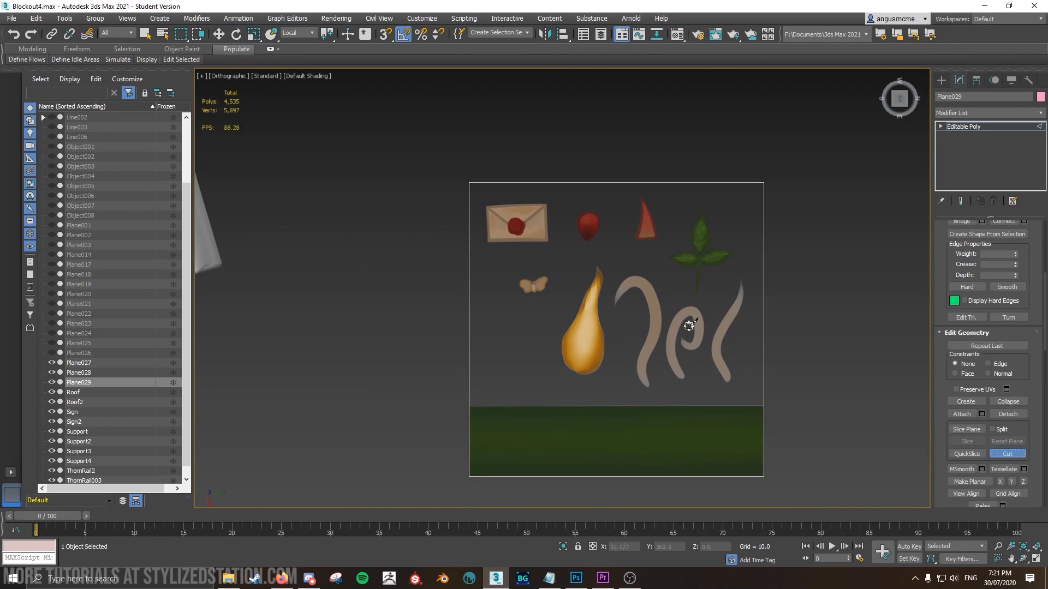
scroll(530, 253, up, 4)
click(434, 246)
click(432, 151)
click(576, 148)
click(582, 249)
click(433, 247)
Cut four-sided outlines around the red wax drop and the red thorn on the decal plane.
click(580, 238)
click(680, 234)
click(702, 134)
click(737, 157)
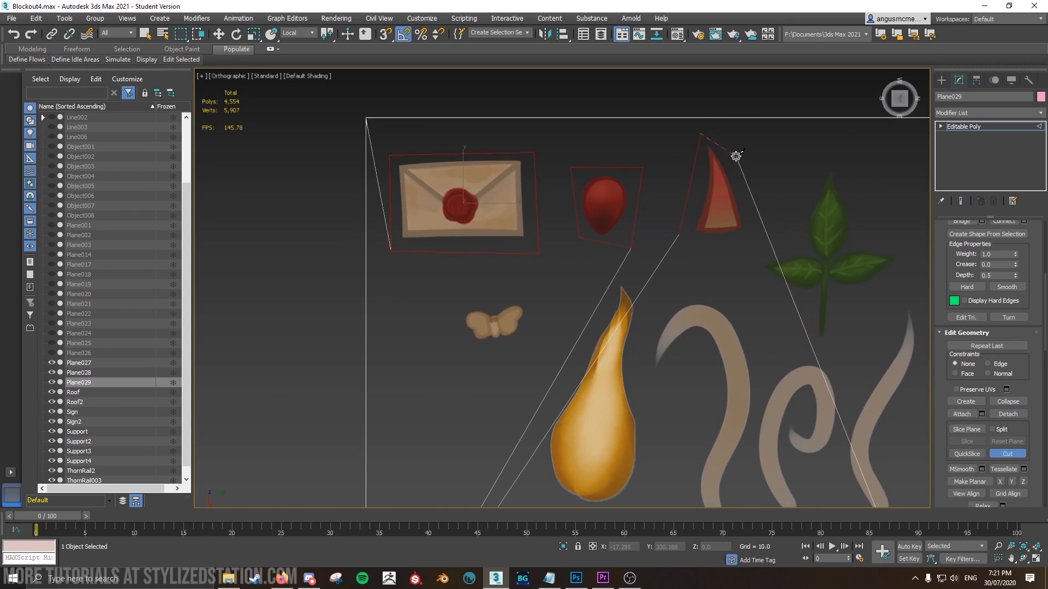
click(757, 248)
click(680, 234)
Cut an outline that follows the three leaves and the stem of the green sprig.
middle_drag(809, 344, 666, 293)
click(671, 284)
click(661, 193)
click(602, 211)
click(608, 238)
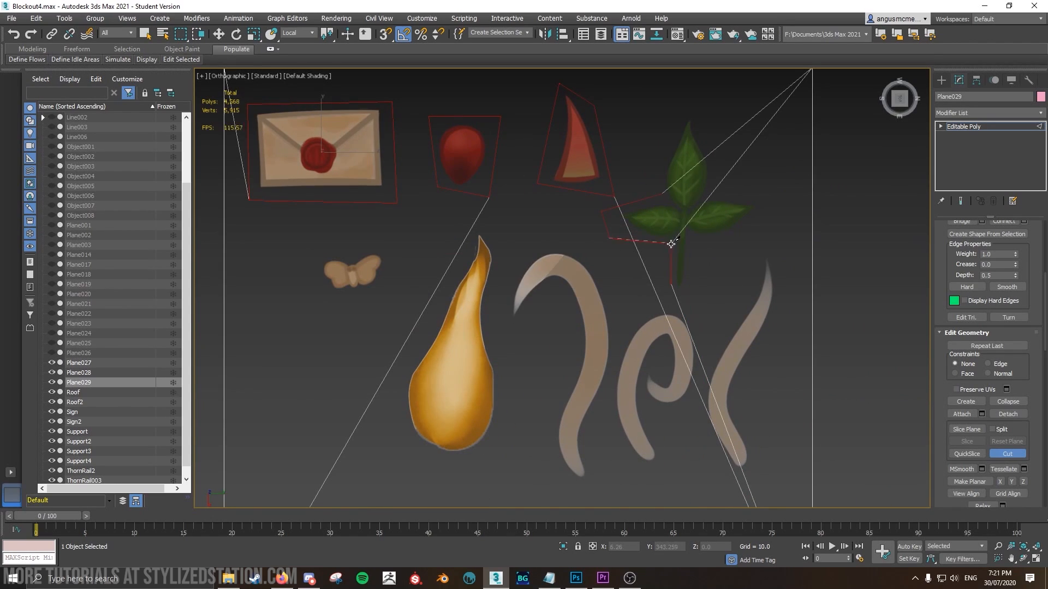
click(704, 113)
click(667, 115)
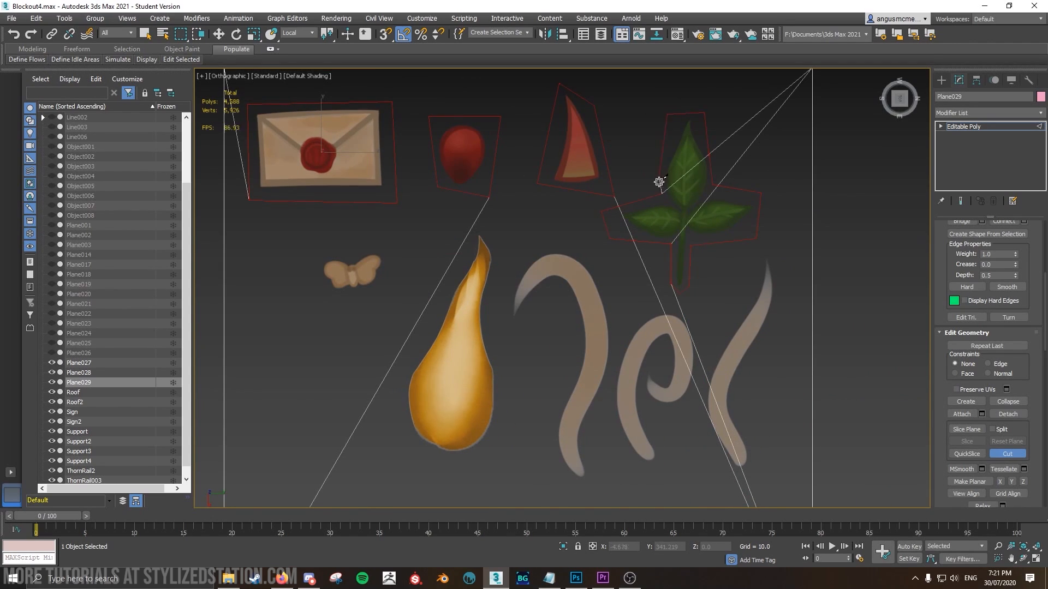
Cut a tapered outline around the golden flame and a four-sided outline around the butterfly.
middle_drag(508, 271, 534, 241)
click(499, 201)
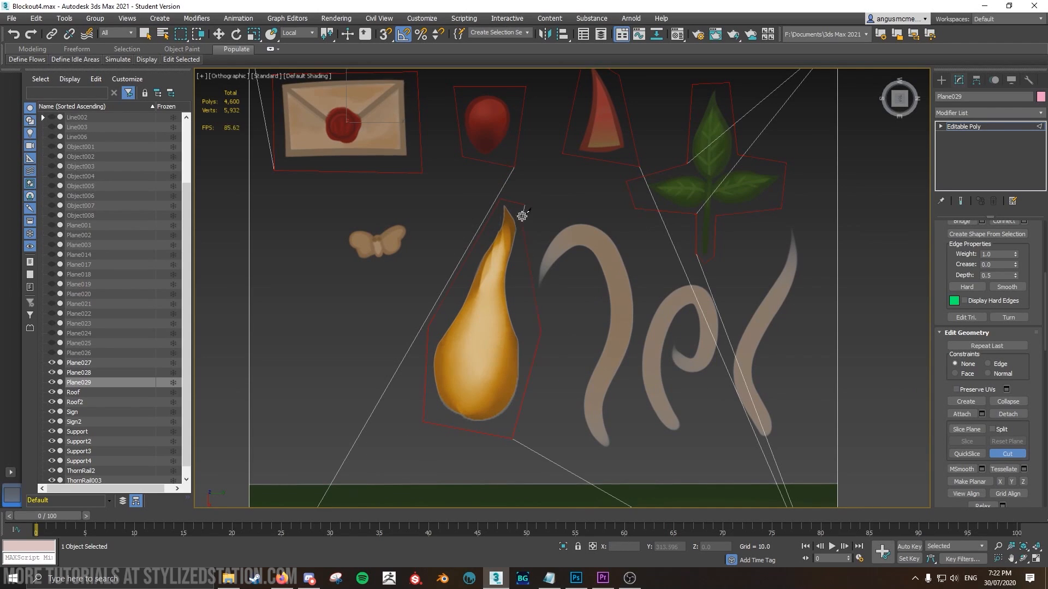
click(341, 227)
click(414, 212)
click(422, 267)
click(336, 277)
click(341, 227)
right_click(341, 227)
Cut angular outlines around the three painted scroll strokes on the decal plane.
click(528, 232)
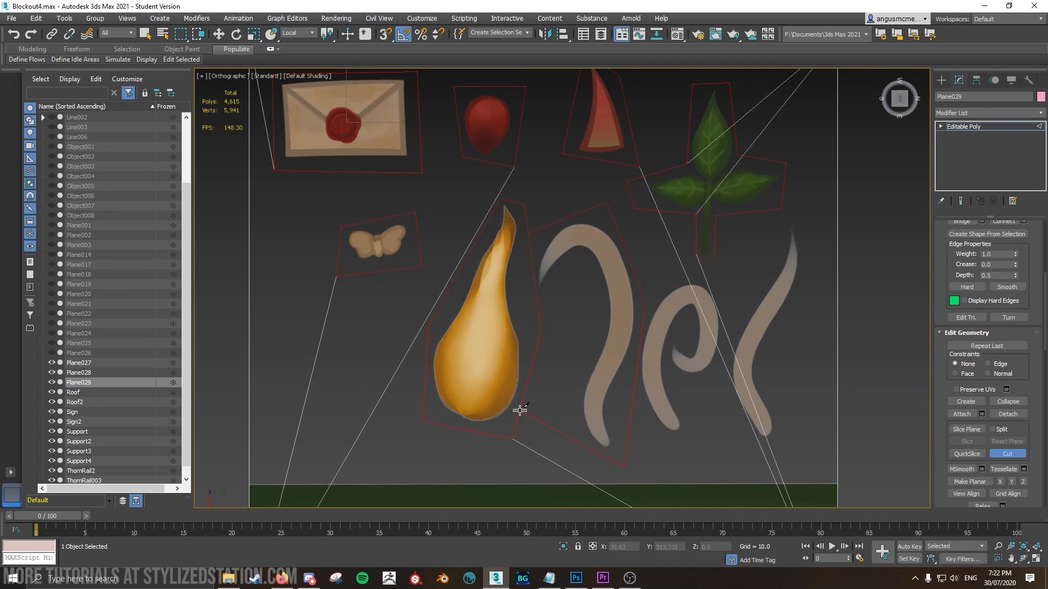
click(798, 465)
click(717, 435)
Delete the background polygons outside the decal outlines.
scroll(995, 251, up, 5)
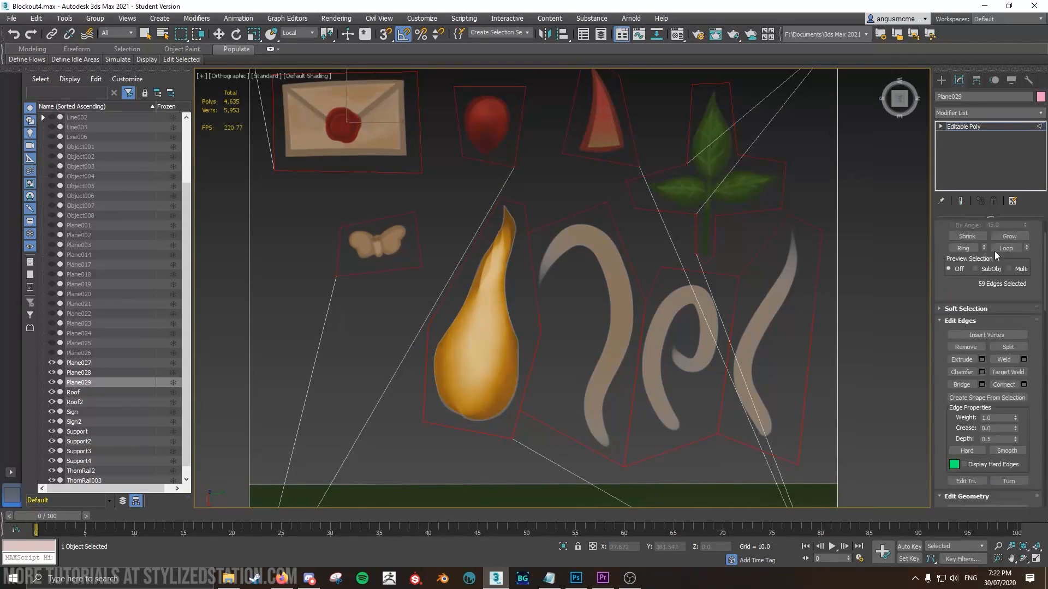
click(999, 239)
right_click(877, 223)
click(824, 202)
key(Delete)
scroll(844, 195, down, 2)
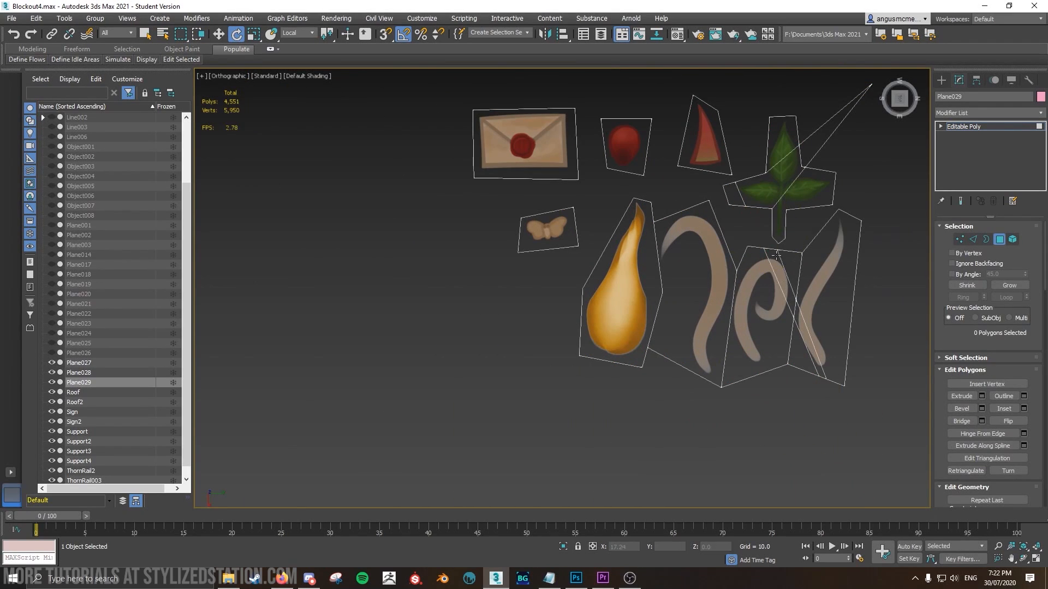
Remove the stray diagonal edges around and across the green sprig's outline.
scroll(806, 292, up, 4)
key(1)
scroll(684, 208, up, 2)
key(2)
click(637, 215)
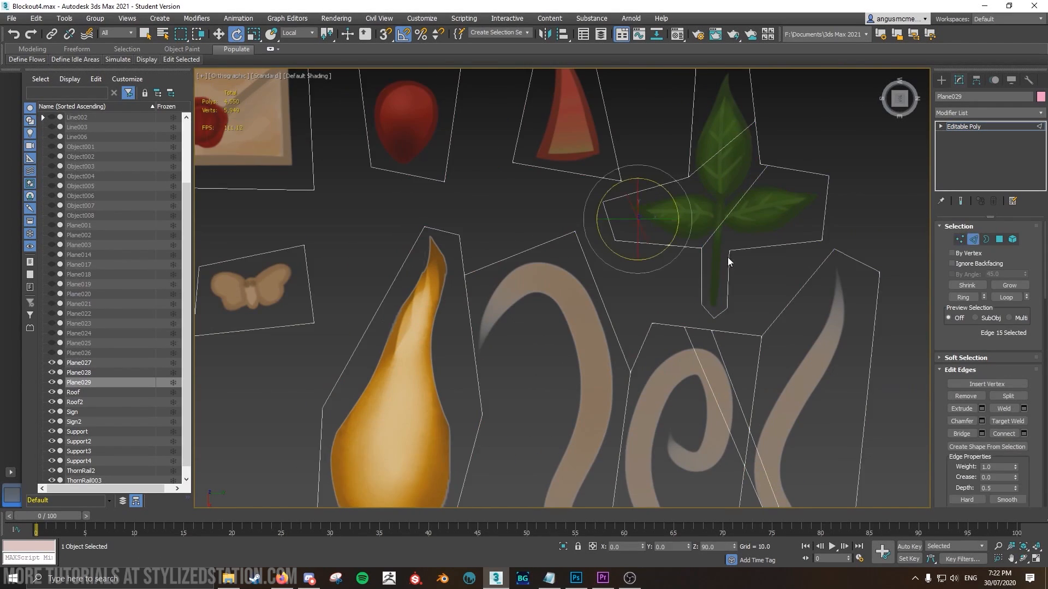
middle_drag(728, 262, 648, 304)
ctrl+click(971, 399)
click(655, 244)
ctrl+click(643, 184)
click(965, 396)
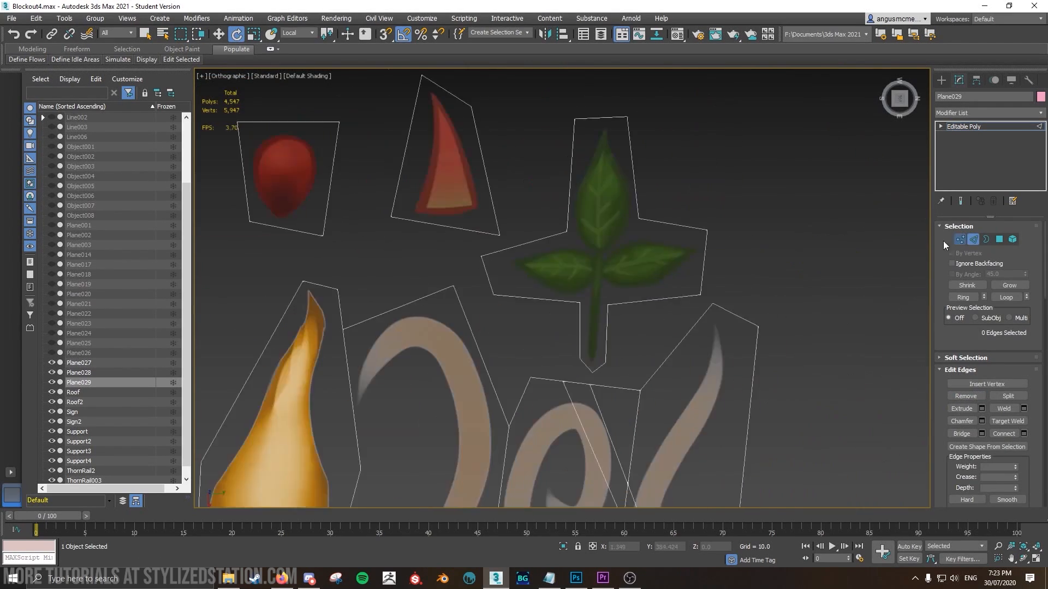
Cut edges along the stem and leaf midribs and from the sprig's centre to its outline corners, and enable Preserve UVs.
scroll(600, 262, up, 3)
key(1)
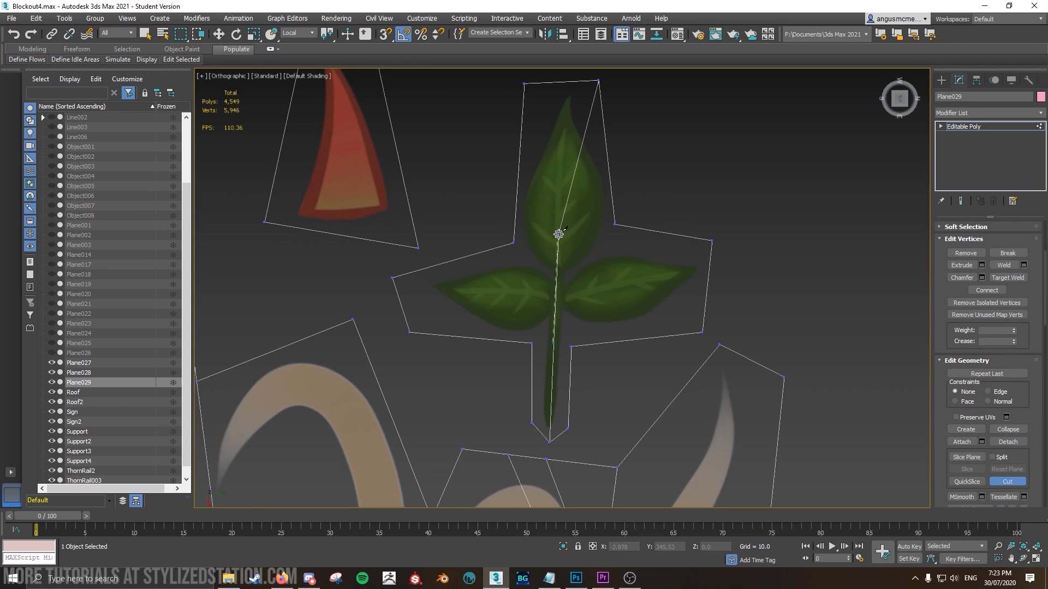
click(516, 243)
scroll(550, 240, up, 4)
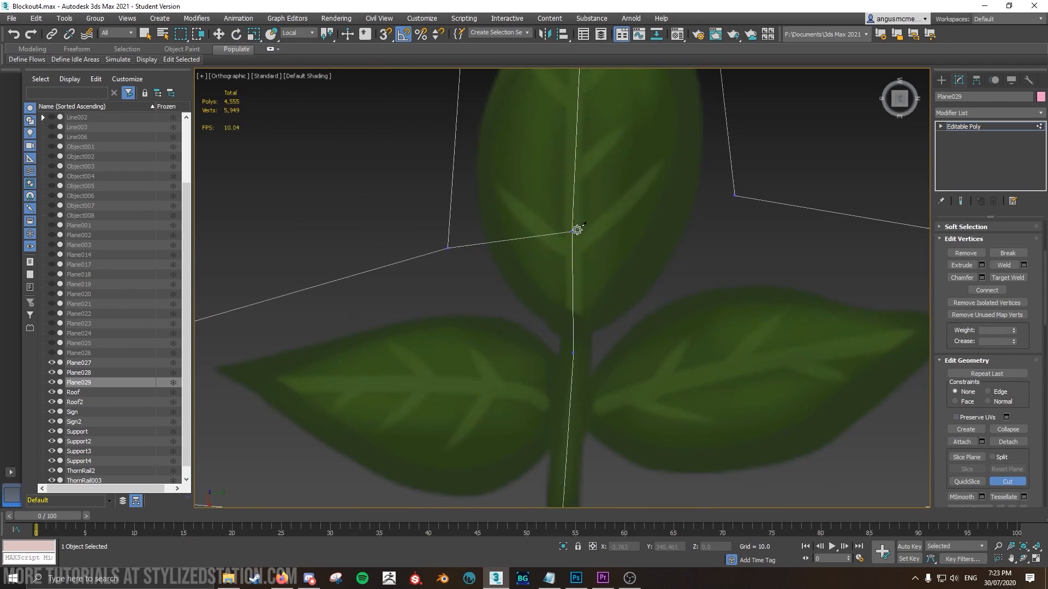
click(577, 230)
scroll(628, 246, down, 4)
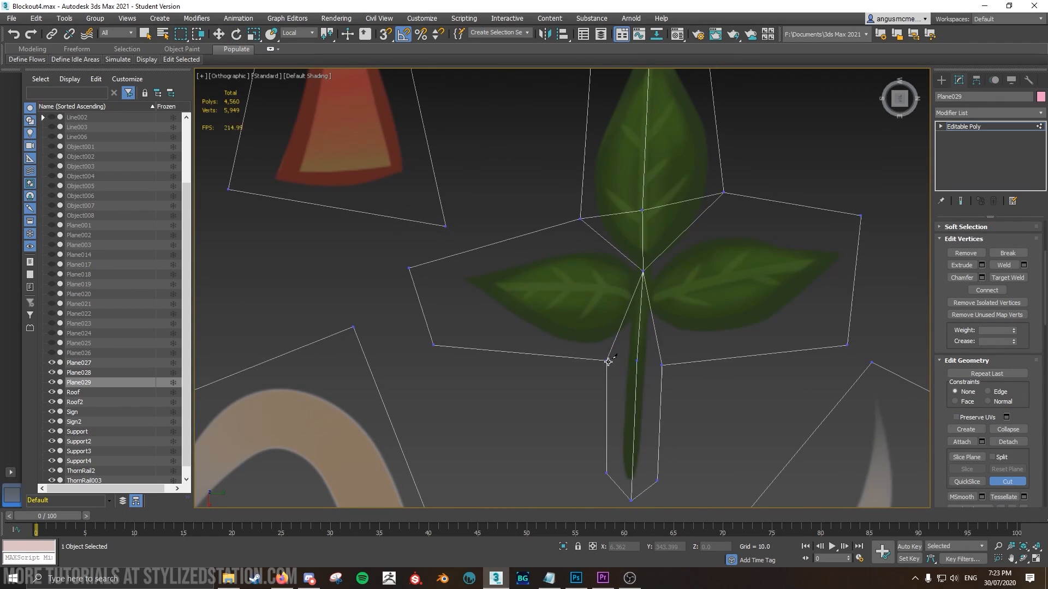
click(856, 270)
key(w)
key(1)
scroll(977, 371, down, 1)
click(957, 396)
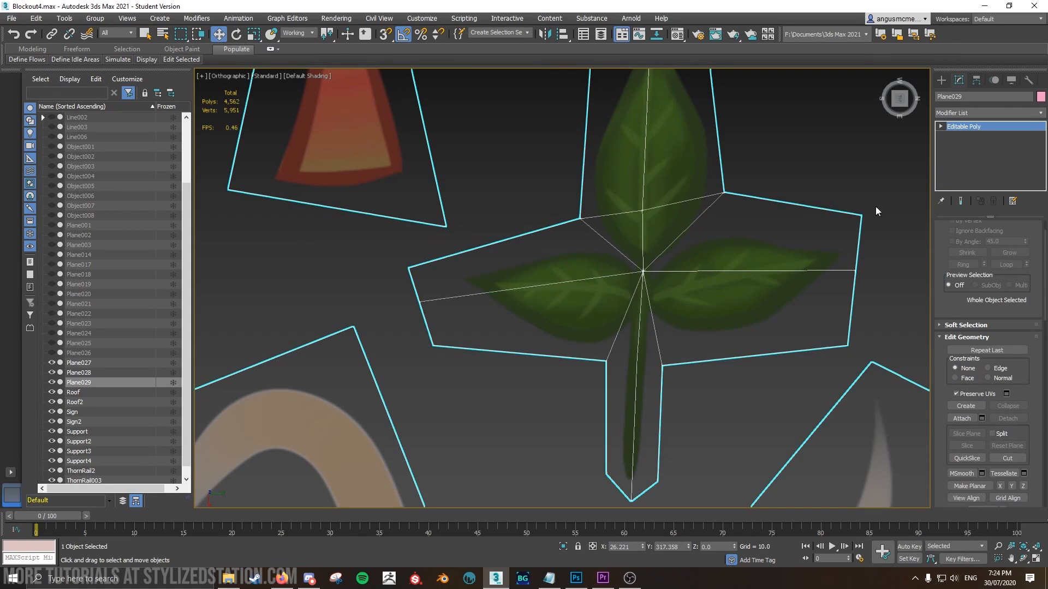
Pull the outline vertices around the sprig's two side leaves closer to the painted leaves.
key(1)
click(860, 216)
scroll(973, 338, down, 2)
drag(876, 234, 862, 259)
drag(847, 345, 831, 305)
drag(606, 361, 608, 350)
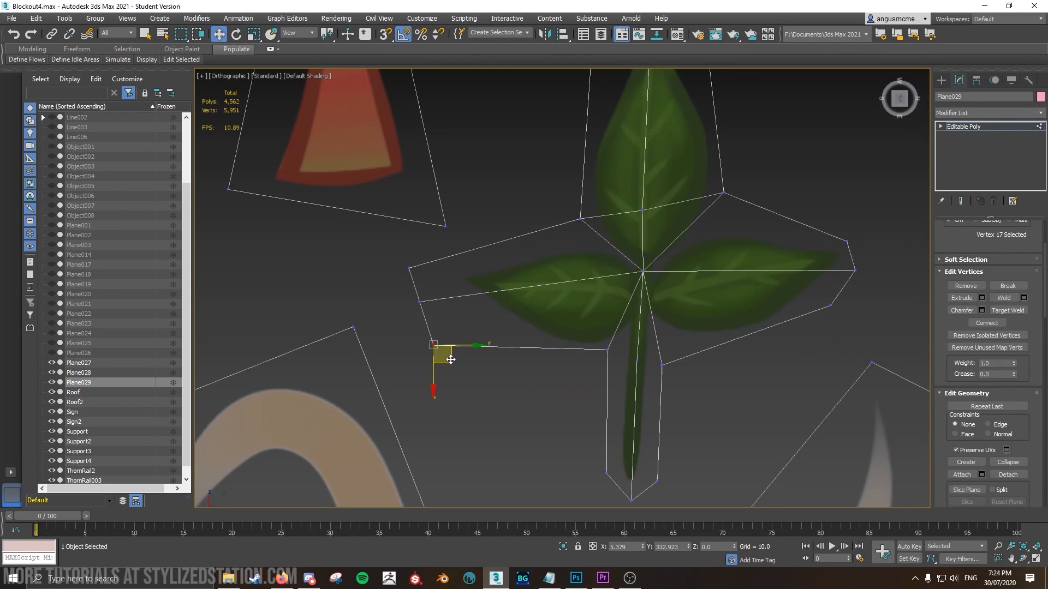
drag(449, 358, 528, 347)
drag(419, 302, 505, 242)
Tighten the outline around the sprig's upper leaf and stem, tapering it toward the leaf tip.
scroll(594, 260, up, 2)
middle_drag(612, 195, 572, 337)
scroll(572, 336, down, 4)
drag(561, 191, 572, 243)
drag(635, 191, 629, 245)
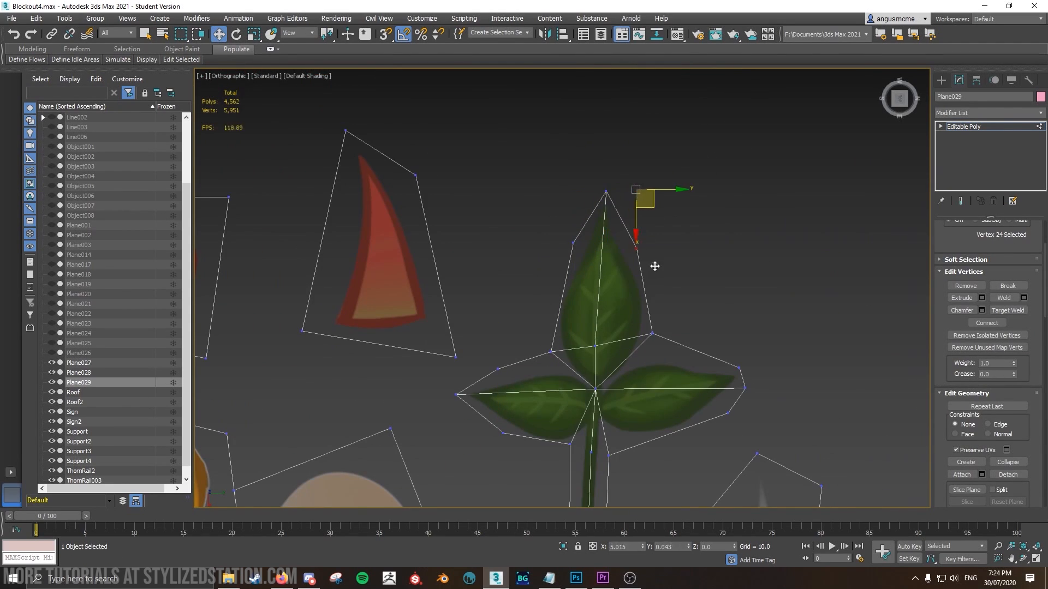
middle_drag(655, 267, 649, 125)
scroll(639, 180, up, 2)
drag(599, 339, 607, 329)
scroll(971, 377, down, 3)
Cut cross edges through the three leaves and the top of the stem, adjusting the right leaf's lower outline vertex.
click(1007, 465)
click(574, 335)
middle_drag(606, 328, 586, 346)
click(475, 267)
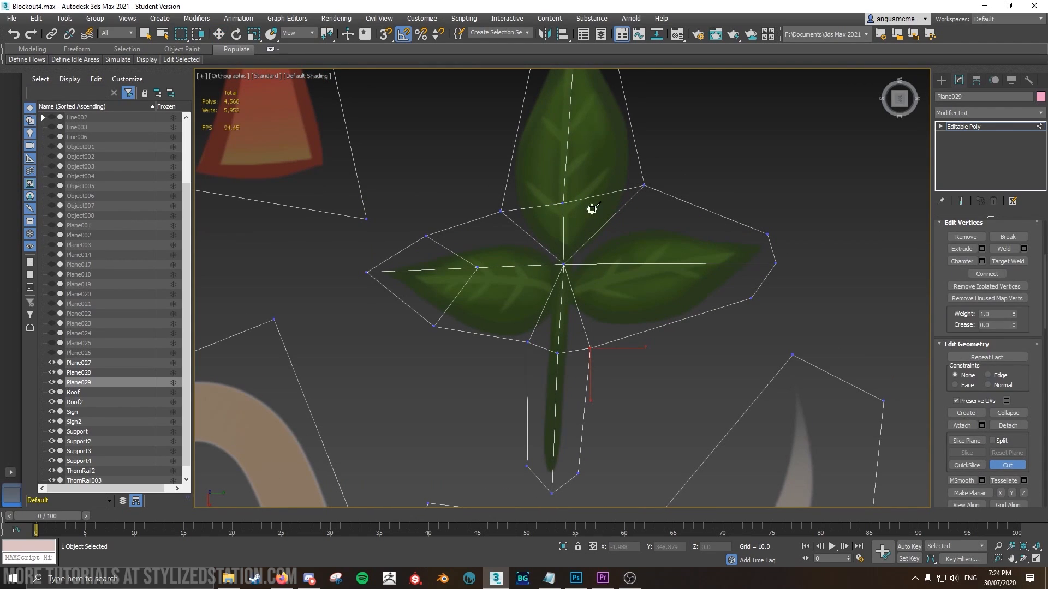
key(w)
drag(748, 298, 727, 317)
click(1008, 449)
click(612, 129)
middle_drag(512, 271, 507, 211)
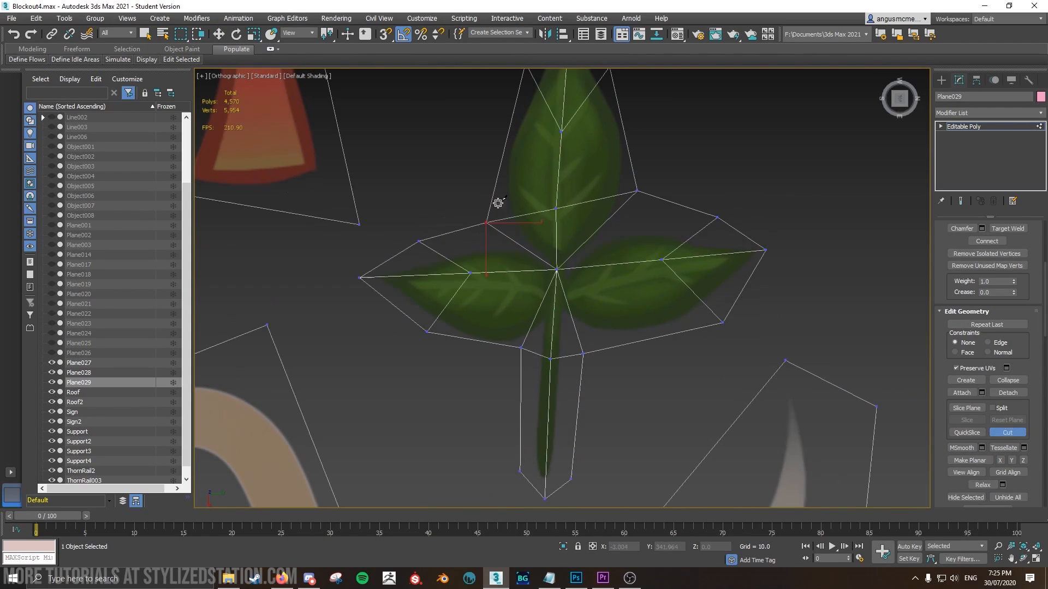
Cut the outline inward between the upper and side leaves and delete the excess corner polygons.
scroll(1014, 221, up, 5)
key(Delete)
scroll(1017, 398, down, 3)
click(1007, 448)
click(717, 217)
right_click(662, 188)
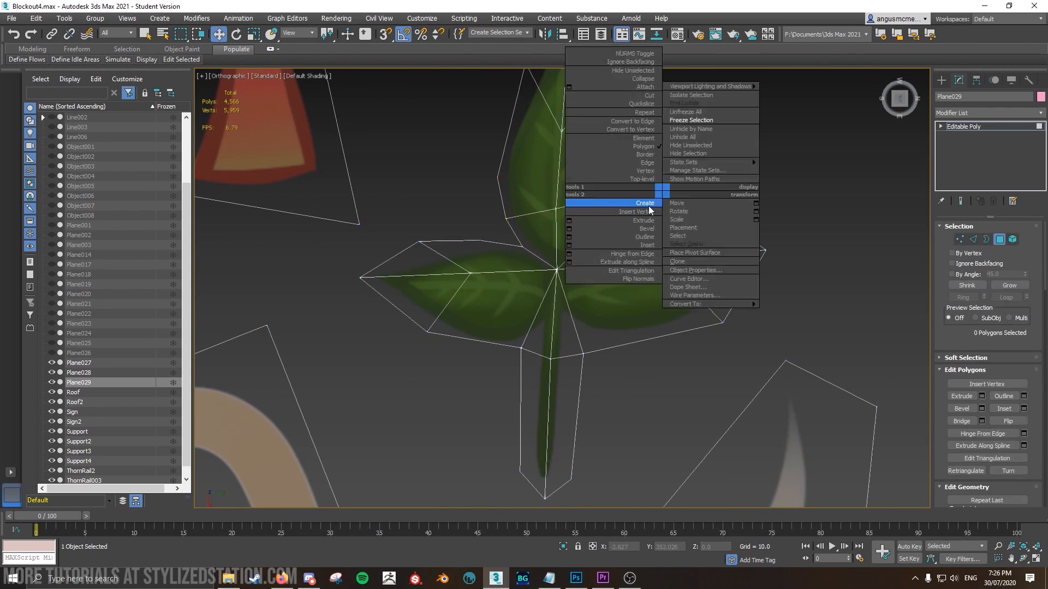
Move the sprig's outline vertices to fit closely around the upper leaf, right leaf and stem junction.
middle_drag(650, 262, 643, 200)
click(716, 261)
drag(731, 279, 689, 293)
click(588, 171)
scroll(989, 355, down, 3)
drag(641, 140, 627, 145)
drag(597, 185, 669, 174)
click(675, 274)
drag(689, 289, 676, 294)
drag(577, 291, 568, 272)
Remove two redundant outline vertices beside the left and upper leaves and narrow the stem's outline.
click(412, 179)
click(965, 303)
click(491, 115)
click(966, 304)
middle_drag(600, 180, 598, 273)
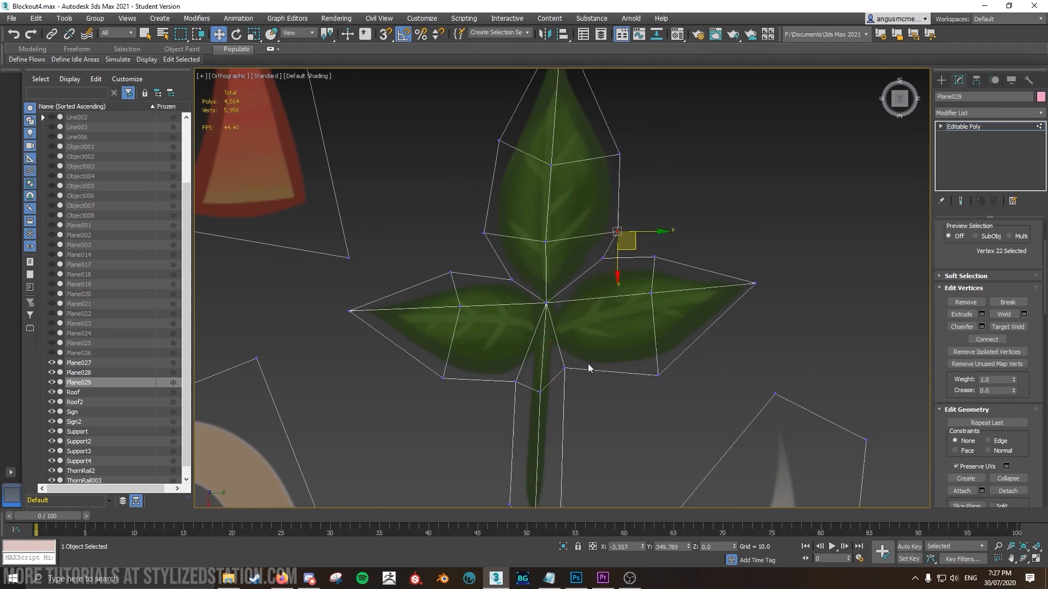
middle_drag(588, 363, 587, 271)
drag(508, 400, 520, 402)
scroll(526, 404, down, 3)
scroll(973, 262, up, 3)
Raise the centre edges of the stem and leaves above the plane to give the sprig a ridge.
click(973, 240)
double_click(549, 379)
alt+middle_drag(549, 380, 505, 295)
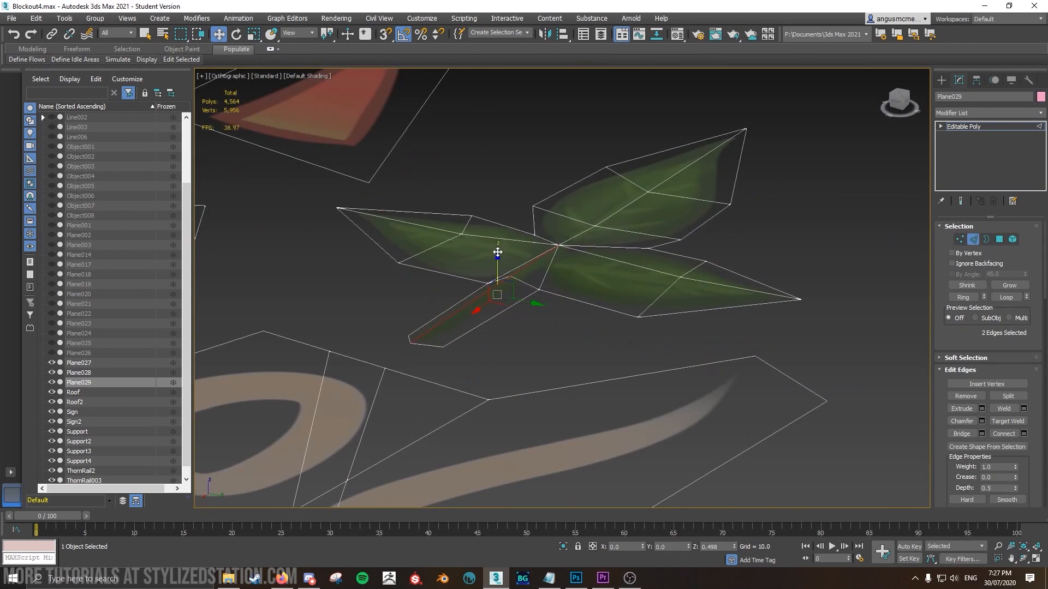
drag(496, 251, 497, 238)
alt+middle_drag(507, 240, 461, 251)
scroll(552, 322, down, 2)
double_click(573, 215)
drag(517, 164, 516, 143)
Reposition the vertex at the sprig's junction and the midrib vertices of both side leaves.
alt+middle_drag(486, 207, 523, 305)
click(959, 240)
click(518, 235)
drag(534, 248, 535, 274)
click(610, 216)
drag(622, 229, 625, 239)
click(441, 242)
drag(454, 255, 454, 265)
click(518, 263)
drag(537, 277, 537, 274)
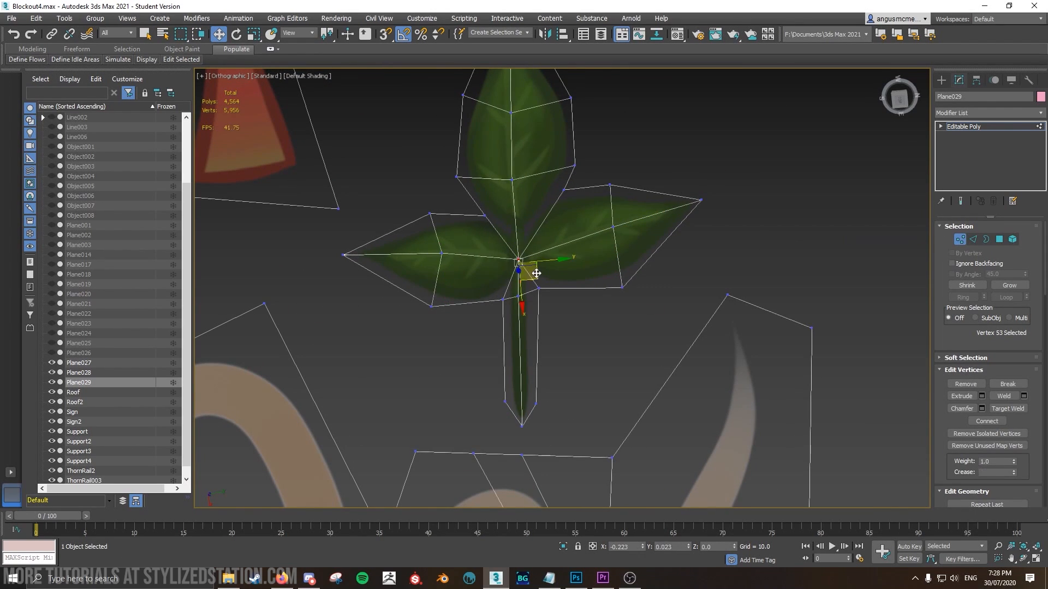
Raise the midrib vertices of the two side leaves together.
mouse_move(518, 257)
alt+middle_down()
mouse_move(516, 145)
mouse_move(480, 169)
mouse_move(591, 159)
mouse_move(514, 182)
mouse_move(518, 262)
alt+middle_up()
click(608, 190)
alt+middle_drag(608, 190, 579, 202)
click(430, 227)
alt+middle_drag(440, 229, 464, 158)
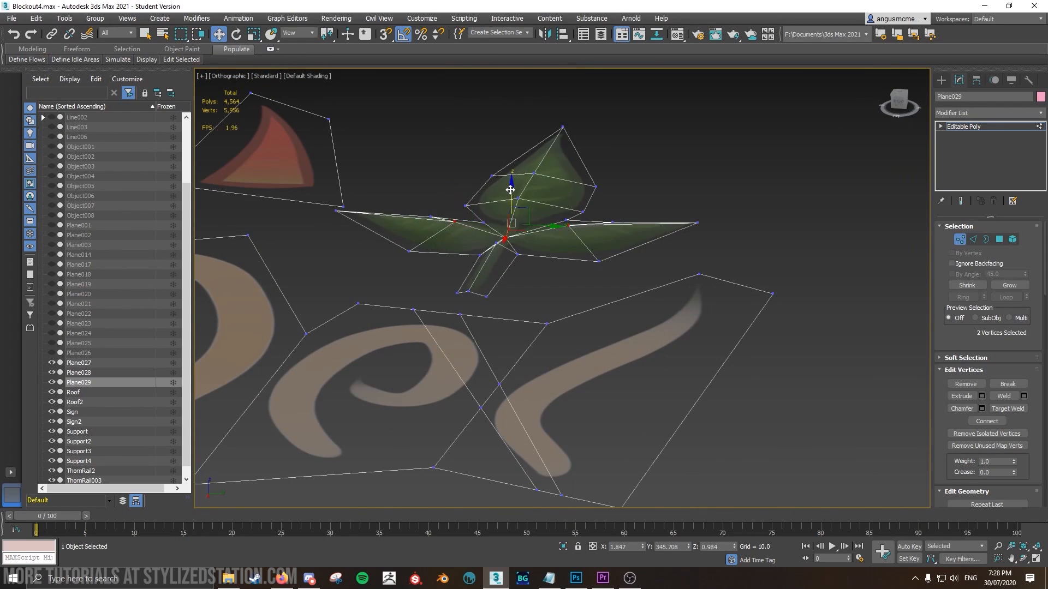
drag(510, 187, 509, 177)
Lower the three leaf tip vertices together by about 1.6 units so the leaves droop.
click(532, 175)
alt+middle_drag(551, 183, 527, 175)
click(662, 175)
alt+middle_drag(662, 175, 644, 245)
ctrl+click(644, 277)
ctrl+click(459, 252)
drag(600, 188, 600, 201)
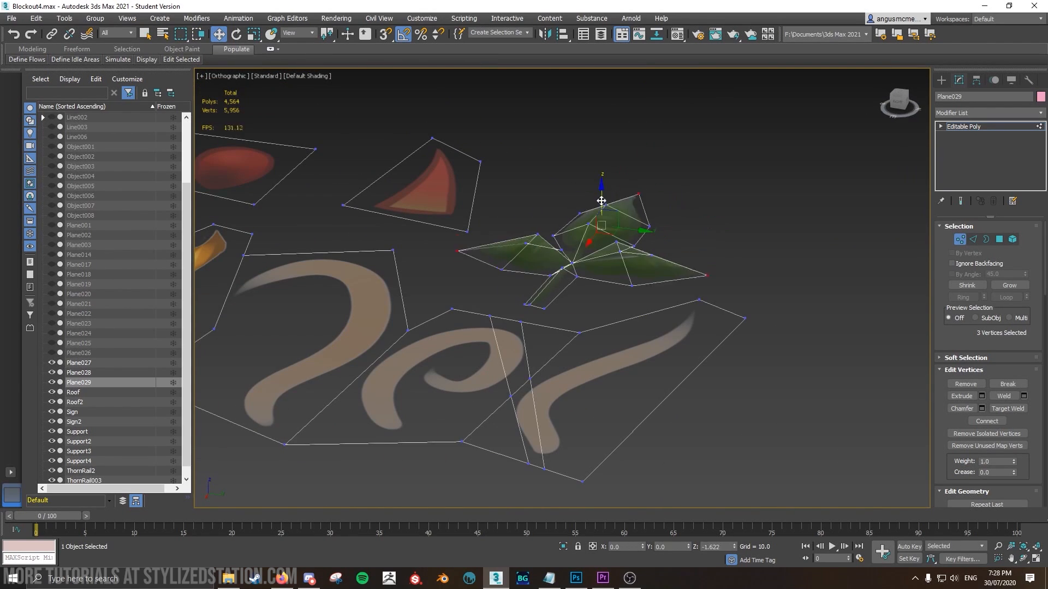
alt+middle_drag(601, 201, 597, 296)
click(959, 240)
Centre the decal plane's pivot on the object.
click(976, 80)
click(975, 155)
click(982, 214)
click(959, 80)
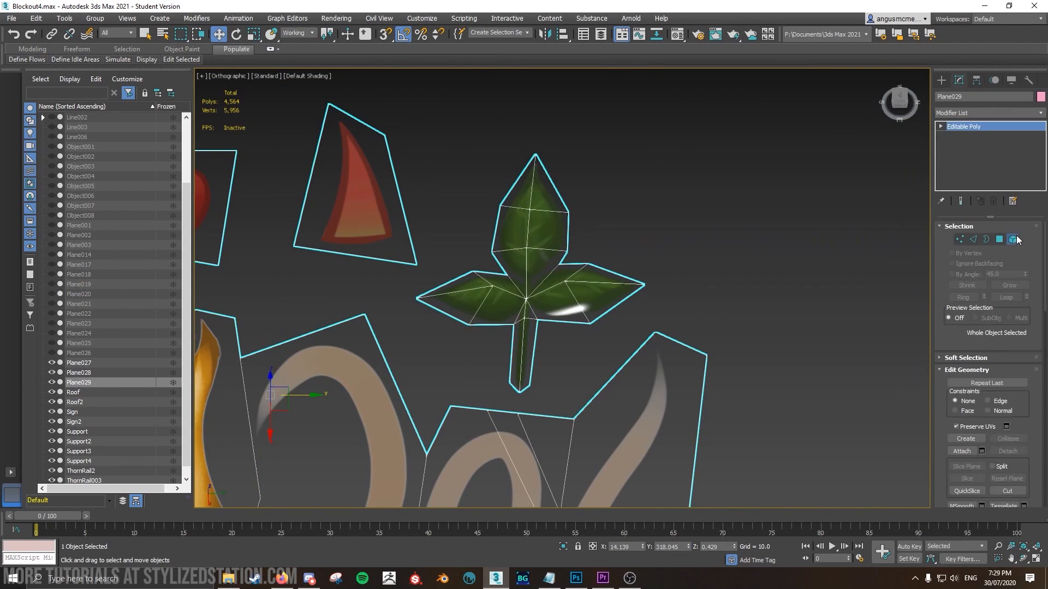
Detach the sprig element from the decal plane as a separate object named Leafboi.
click(1012, 240)
click(557, 294)
scroll(992, 366, down, 3)
click(1008, 409)
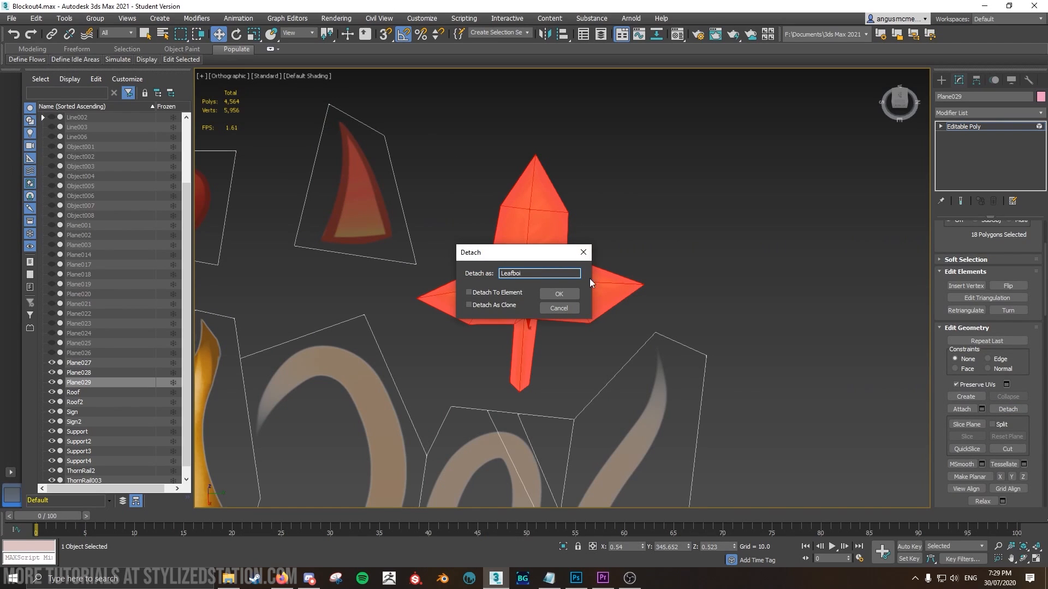
click(559, 293)
Centre the Leafboi object's pivot and reposition it at the end of the stem.
click(529, 245)
click(976, 81)
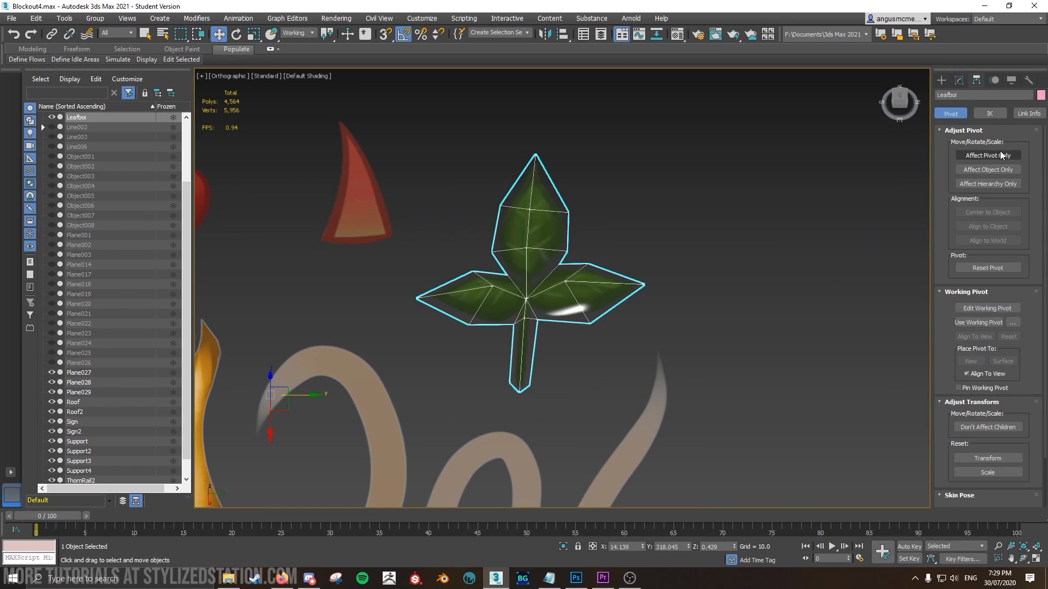
click(1002, 156)
click(990, 214)
drag(491, 273, 680, 257)
click(960, 155)
Move Leafboi away from the decal plane toward the postbox and rotate it.
scroll(684, 252, down, 6)
alt+middle_drag(685, 252, 800, 299)
drag(742, 298, 472, 339)
alt+middle_drag(472, 340, 480, 285)
scroll(479, 285, up, 4)
key(e)
mouse_move(425, 375)
mouse_down()
mouse_move(462, 342)
mouse_move(476, 343)
mouse_move(445, 284)
mouse_up()
Create two instances of Leafboi and rotate them to different angles using the View coordinate system.
key(w)
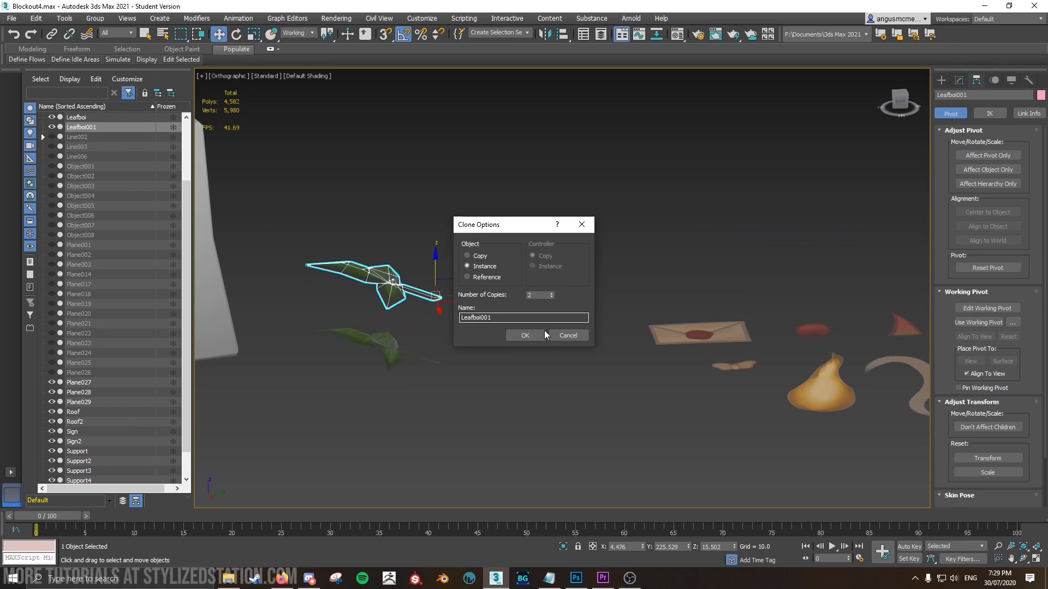
key(Return)
key(e)
click(297, 33)
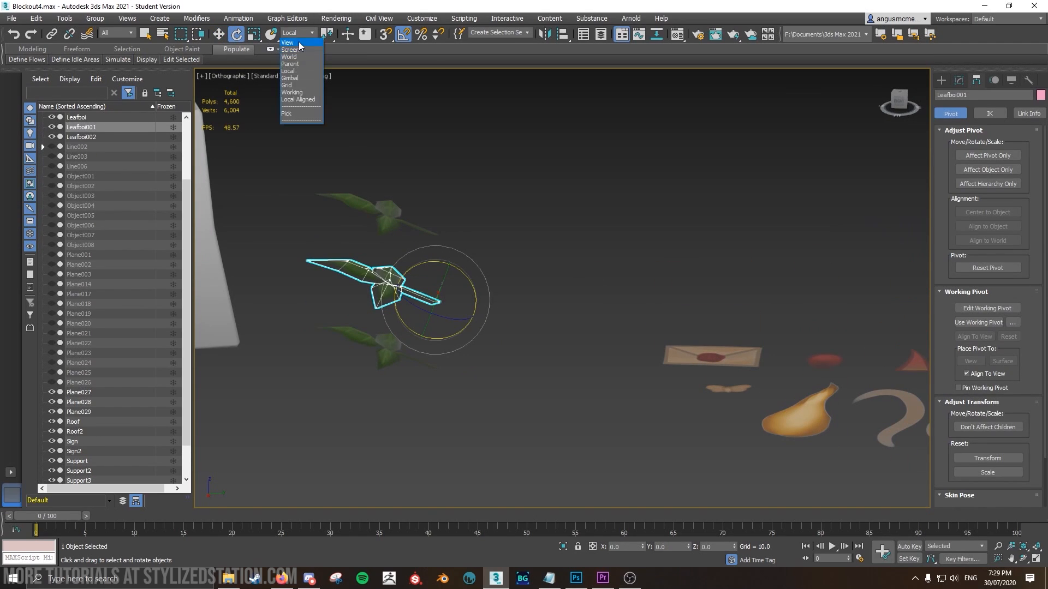
click(289, 43)
drag(470, 333, 503, 323)
click(385, 216)
drag(398, 256, 423, 219)
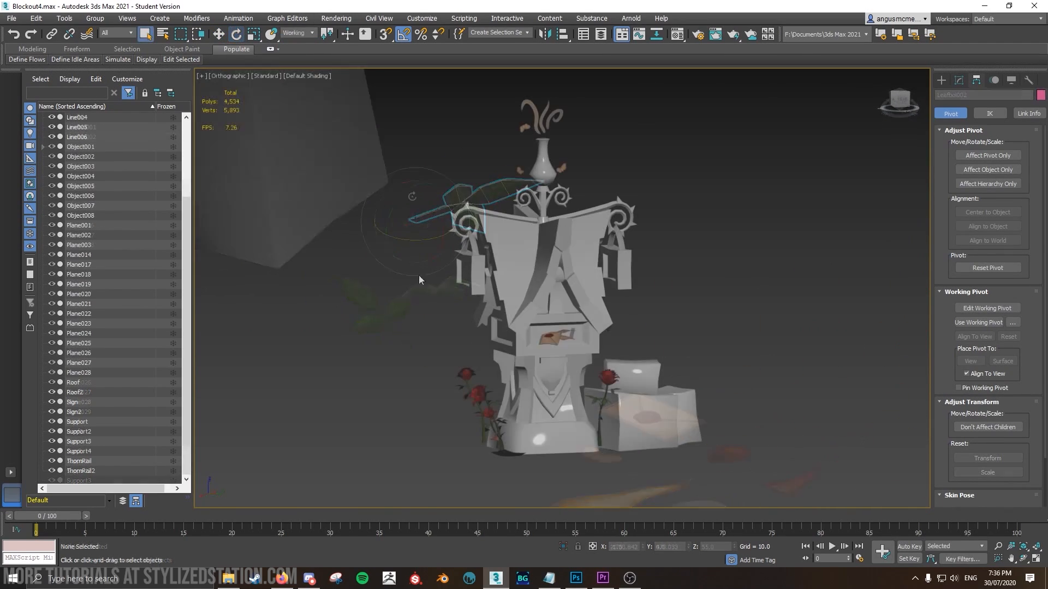
Examine the assembled postbox with its roses, the letters in the mail slot and the surrounding parts.
scroll(532, 123, up, 10)
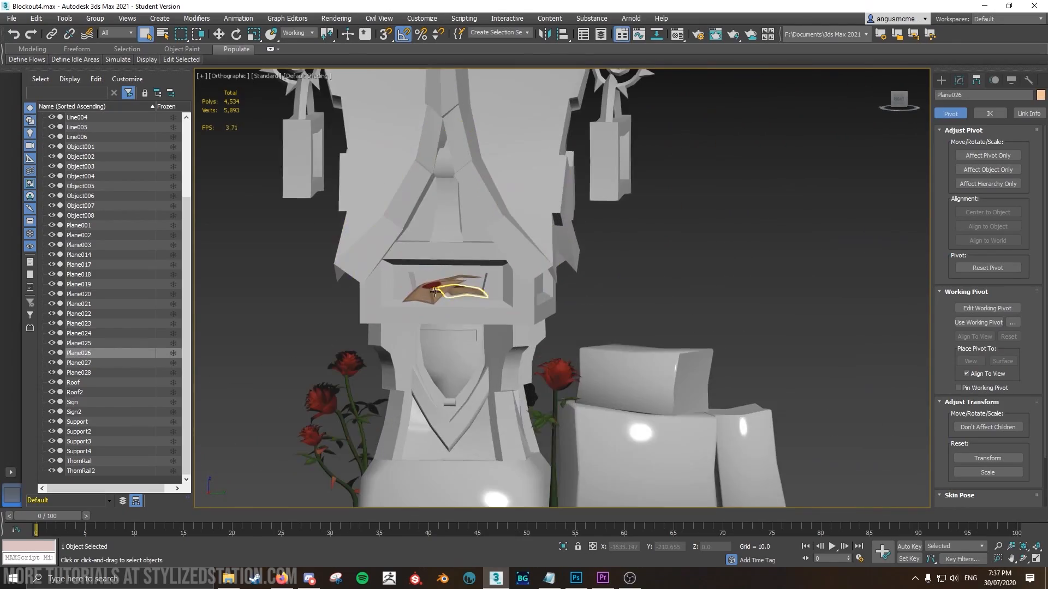
alt+middle_drag(464, 305, 465, 345)
scroll(496, 311, up, 8)
scroll(496, 310, down, 10)
click(536, 266)
scroll(494, 293, up, 4)
alt+middle_drag(608, 325, 622, 295)
scroll(622, 296, down, 12)
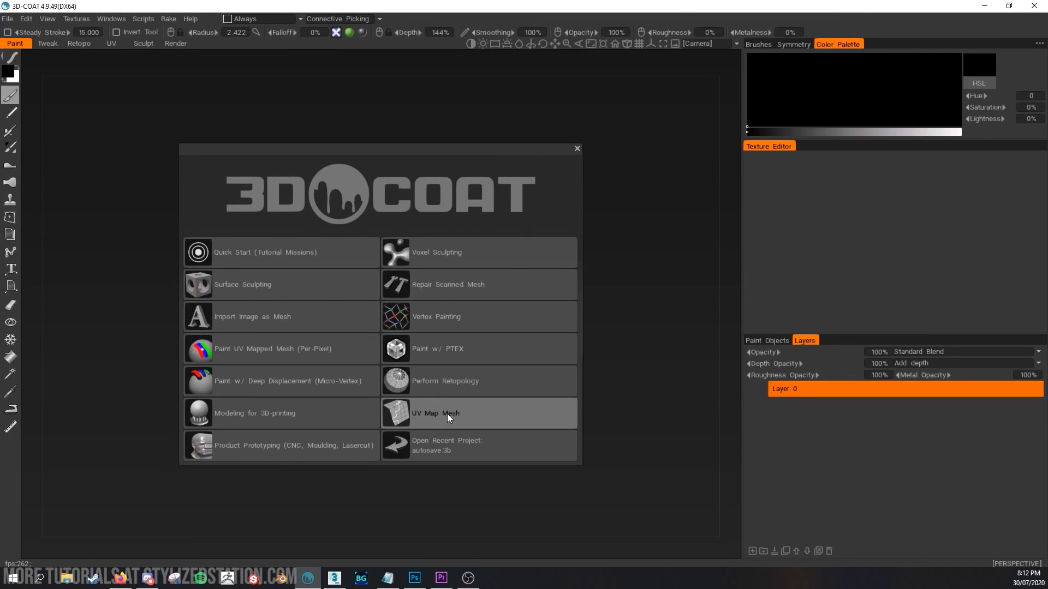
Load the Pre-Unwrap file for UV mapping, name the default UV set Postbox and choose a texture width of 2048.
click(448, 415)
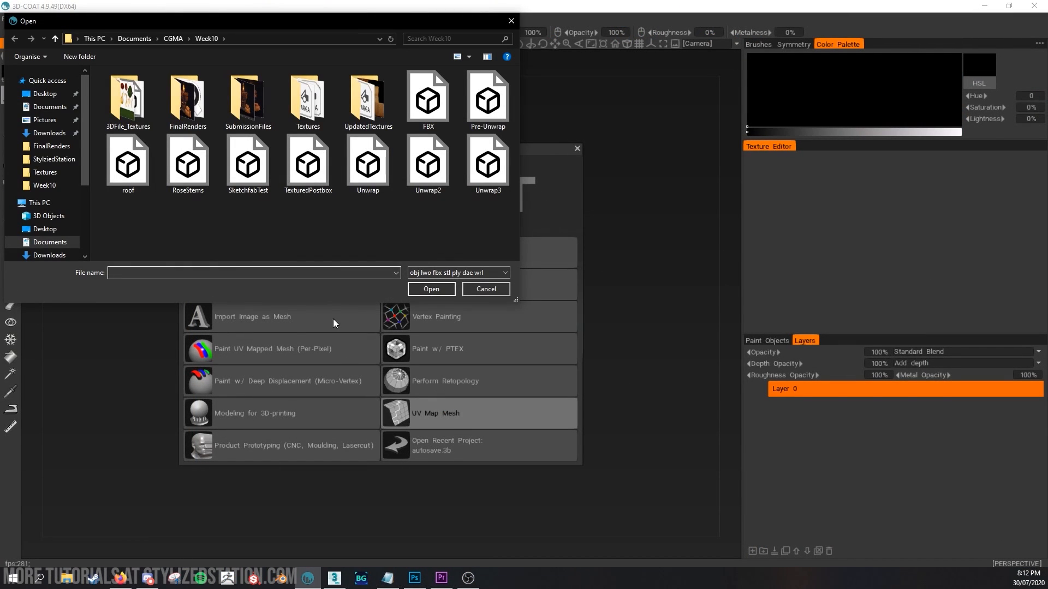
double_click(497, 113)
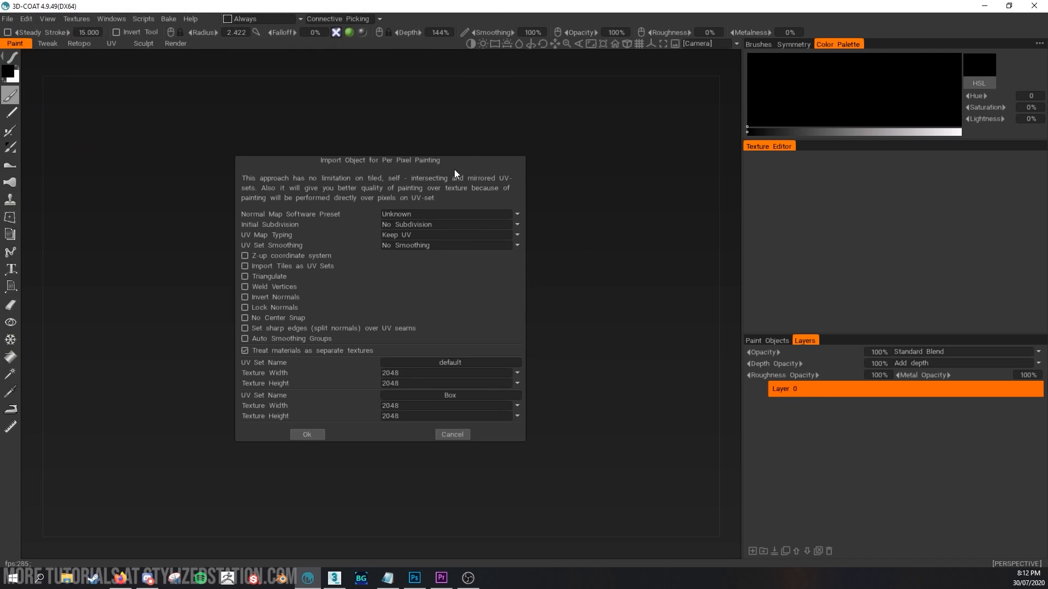
click(446, 362)
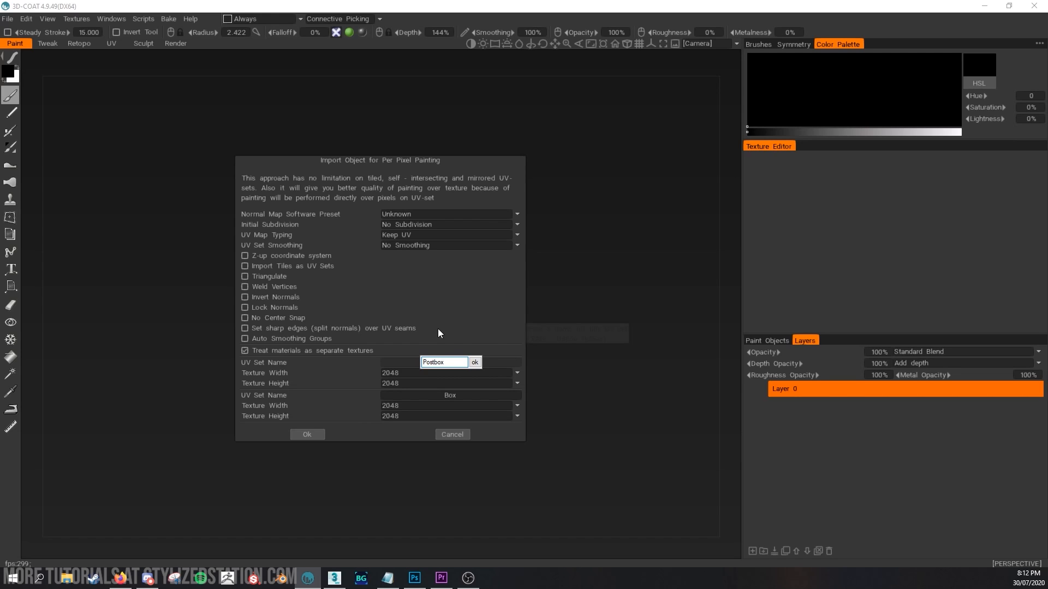
key(Return)
click(411, 373)
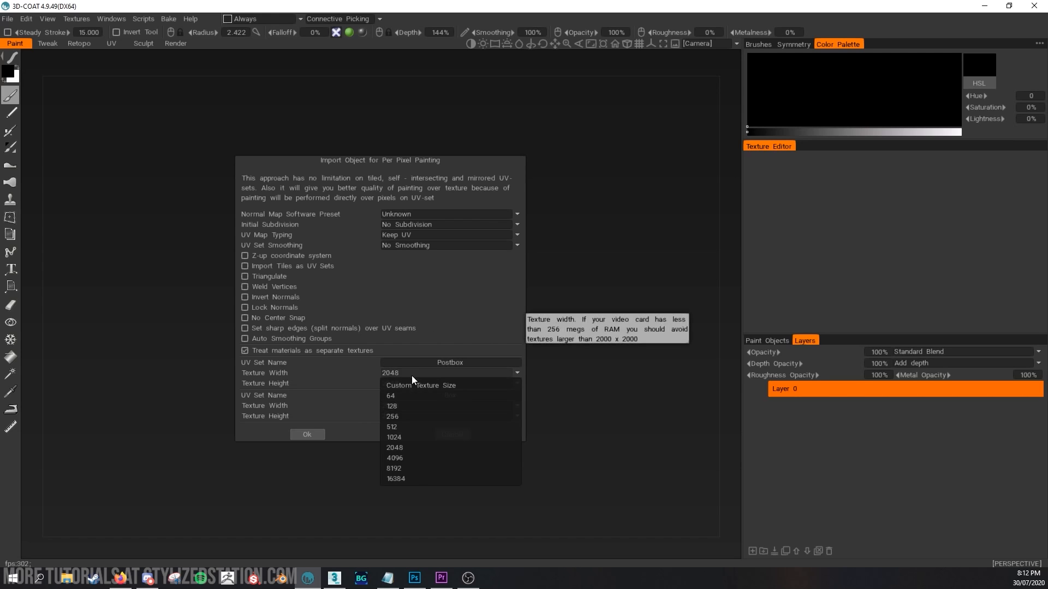
click(411, 448)
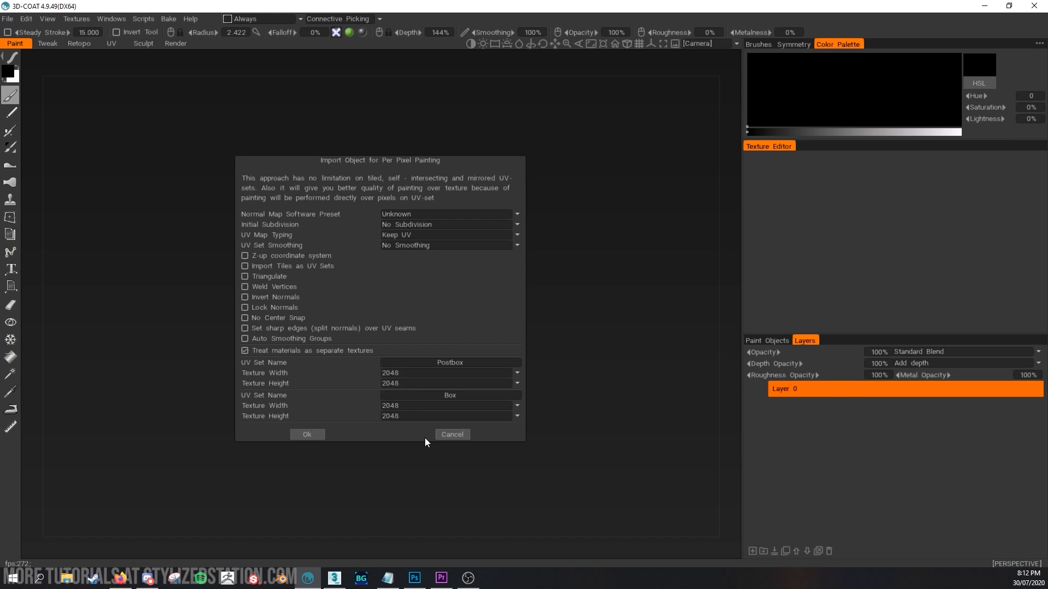
Choose the texture width and height for the Box UV set and import the mesh.
click(444, 407)
click(414, 469)
click(401, 417)
click(405, 467)
click(300, 436)
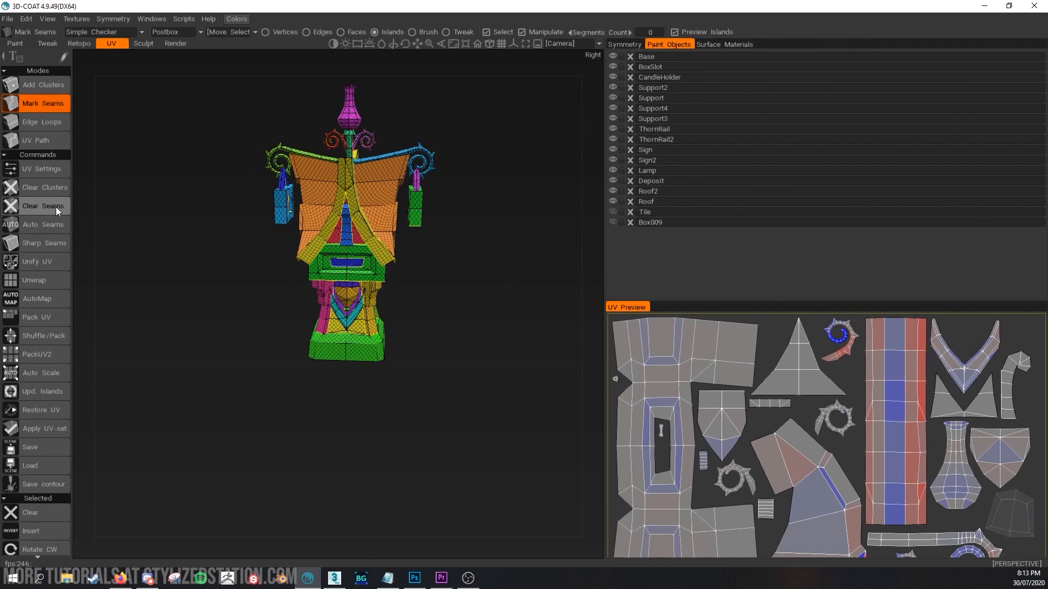
Clear all seams on the postbox, unwrap the mesh and enlarge the UV preview area.
click(56, 207)
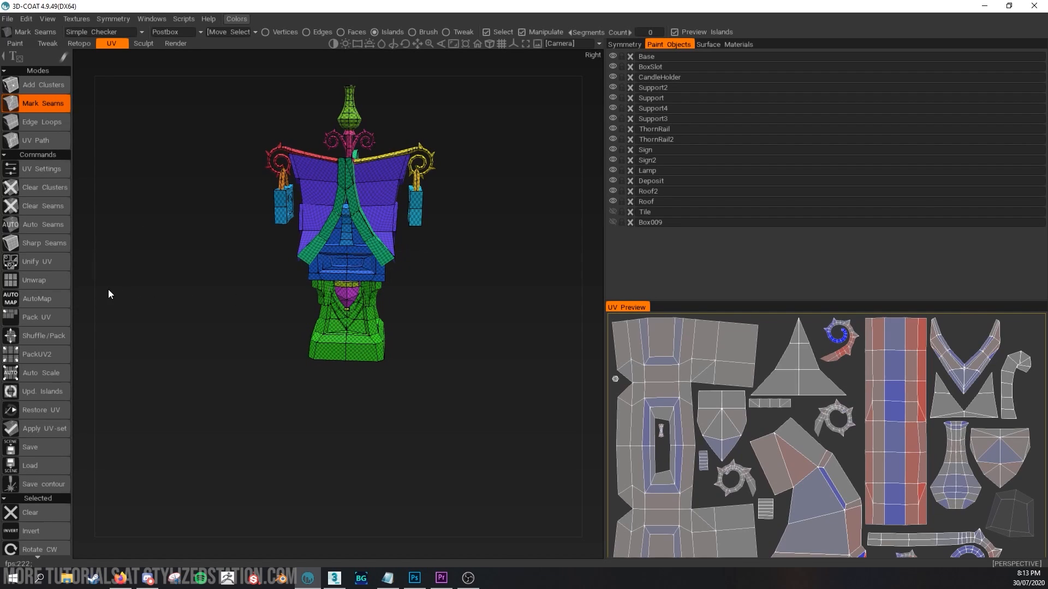
click(59, 281)
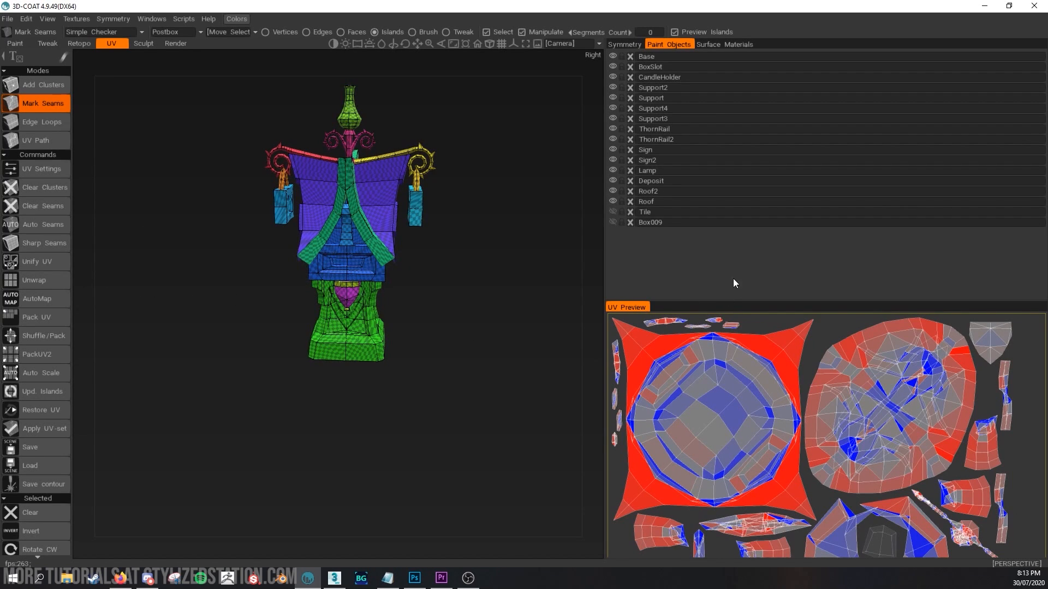
drag(739, 299, 739, 187)
alt+right_drag(780, 275, 773, 289)
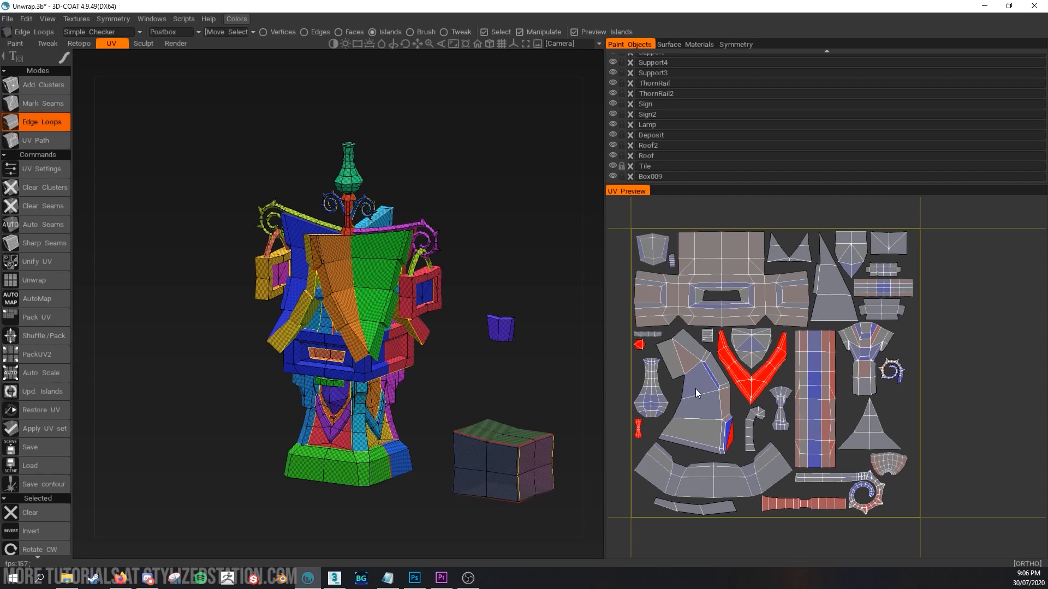
Try moving the base and mail-slot box UV islands within the layout, and undo the moves.
click(784, 468)
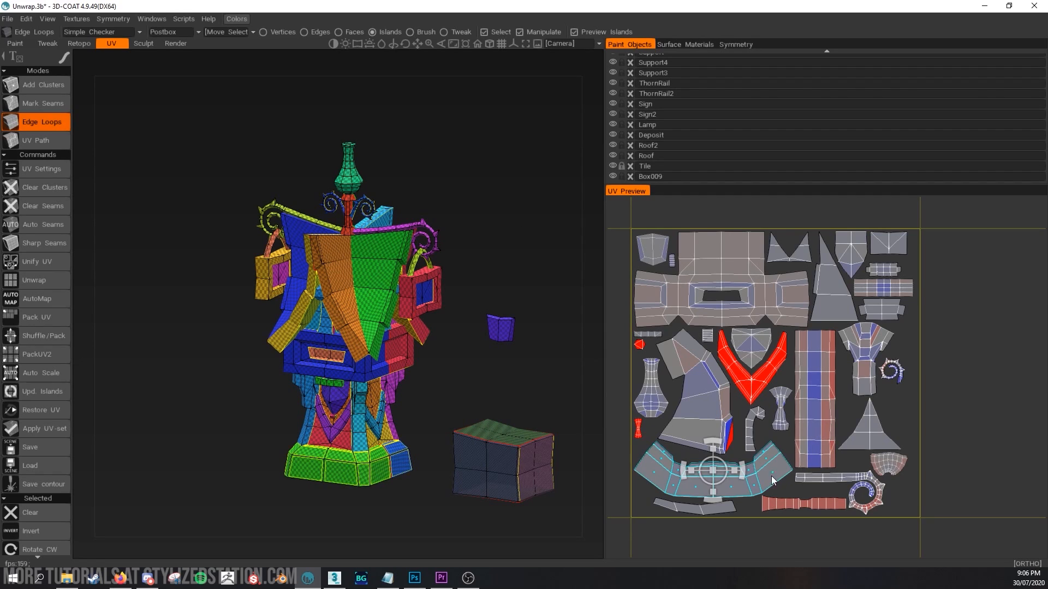
drag(726, 461, 792, 493)
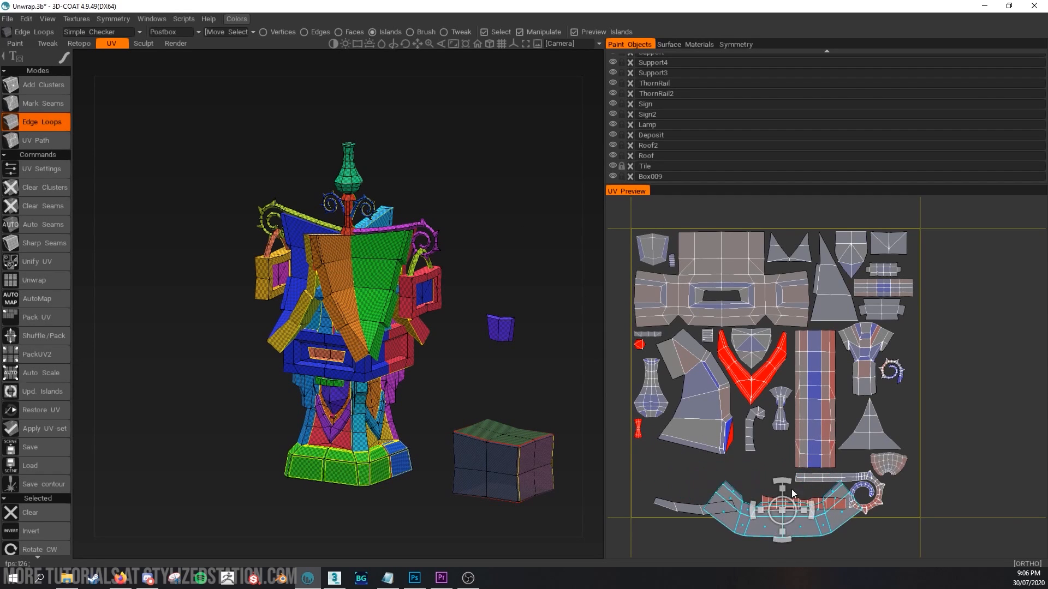
click(758, 320)
drag(731, 303, 777, 336)
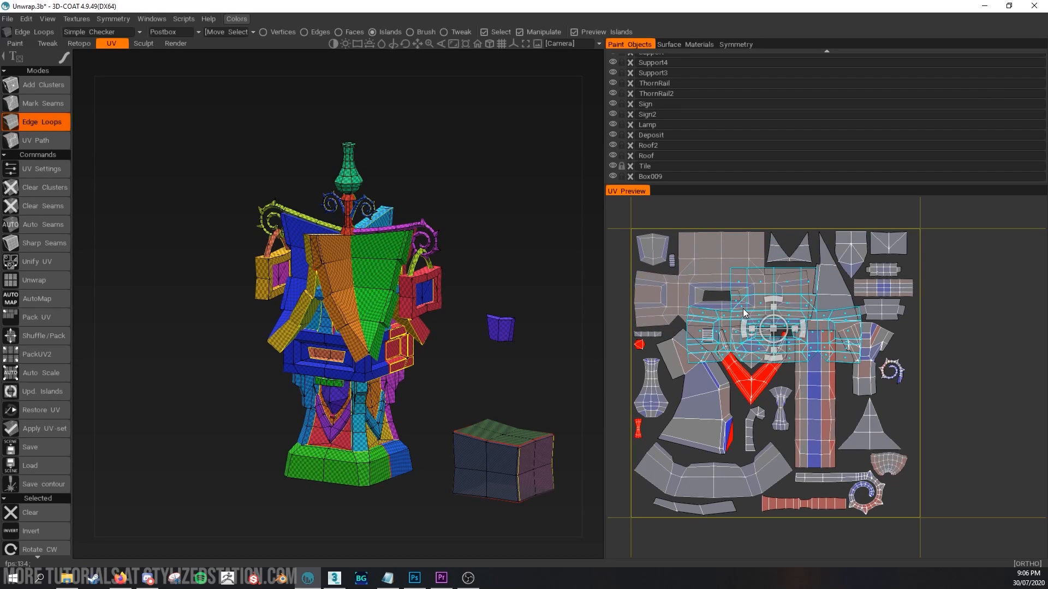
key(ctrl+z)
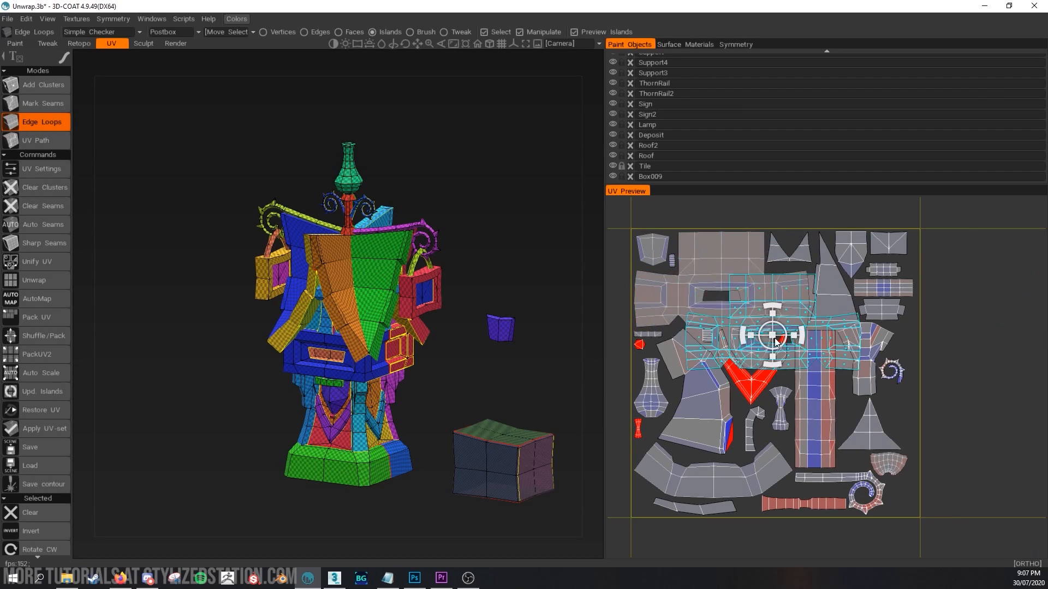
drag(731, 296, 785, 311)
key(ctrl+z)
key(ctrl+z)
key(ctrl+z)
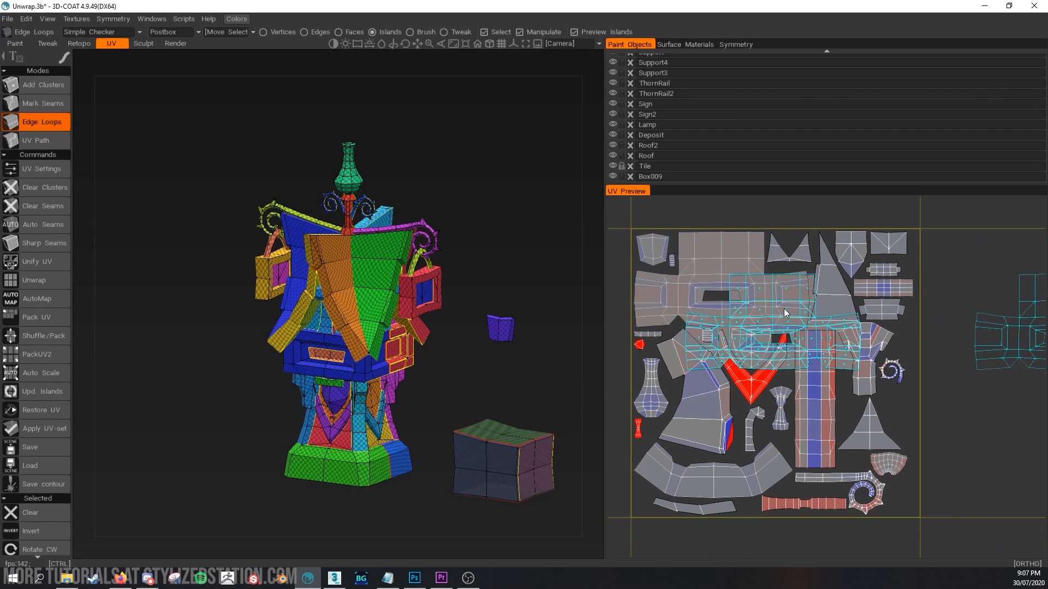
Try pulling one of the stacked roof UV islands out of the layout, undo it and clear the selection.
alt+middle_drag(458, 410, 428, 306)
alt+right_drag(428, 306, 590, 458)
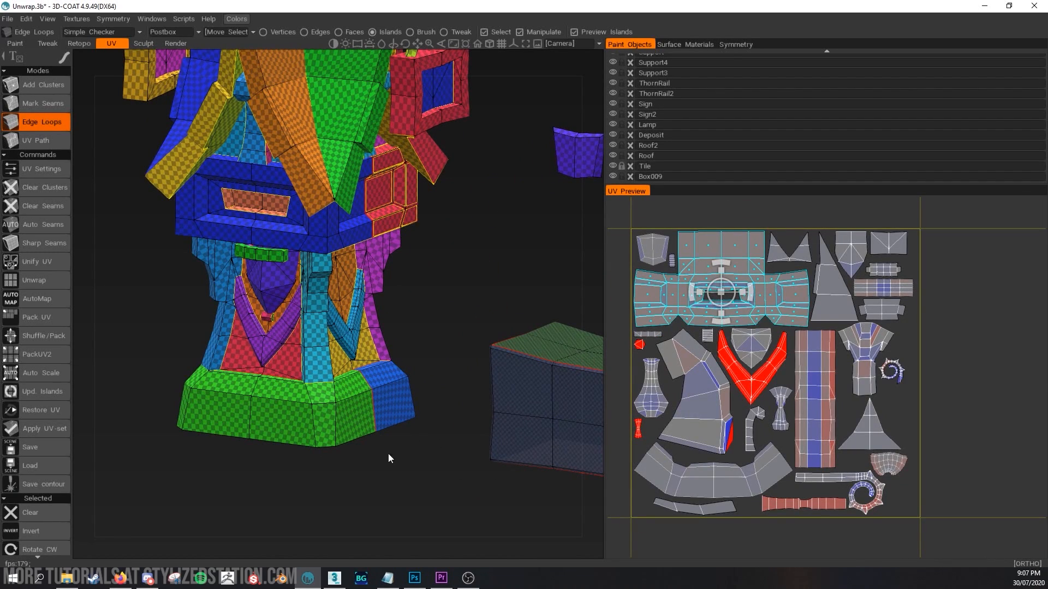
click(254, 416)
alt+drag(308, 498, 274, 505)
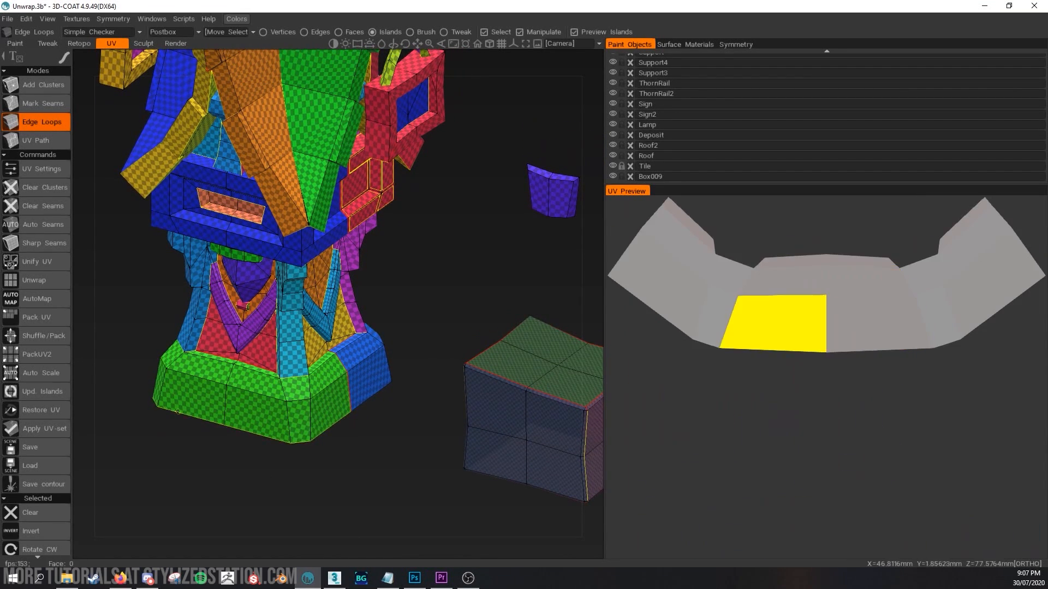
scroll(395, 461, down, 2)
scroll(683, 426, down, 3)
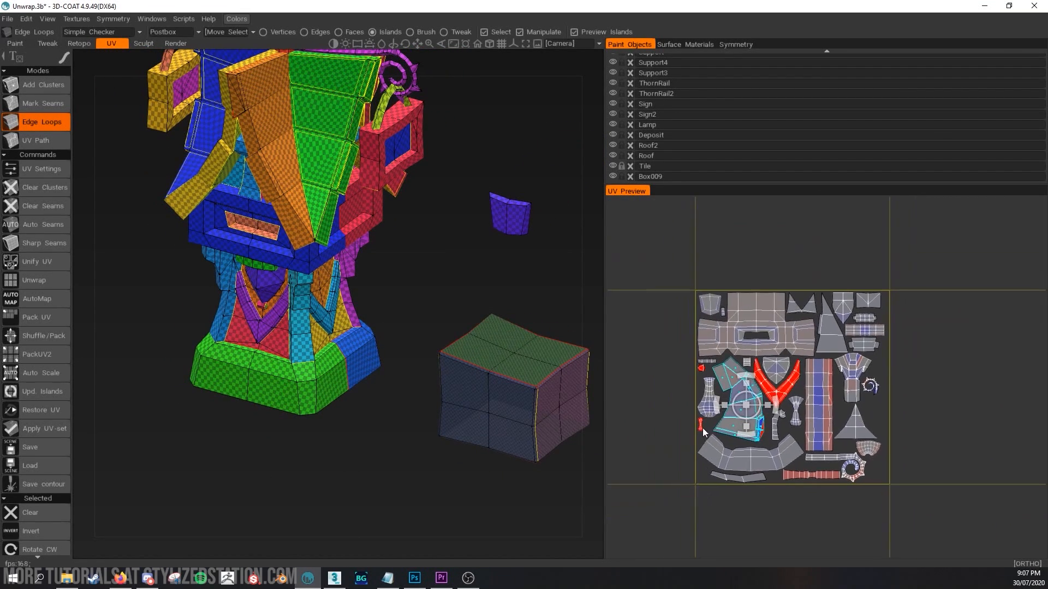
drag(782, 417, 688, 420)
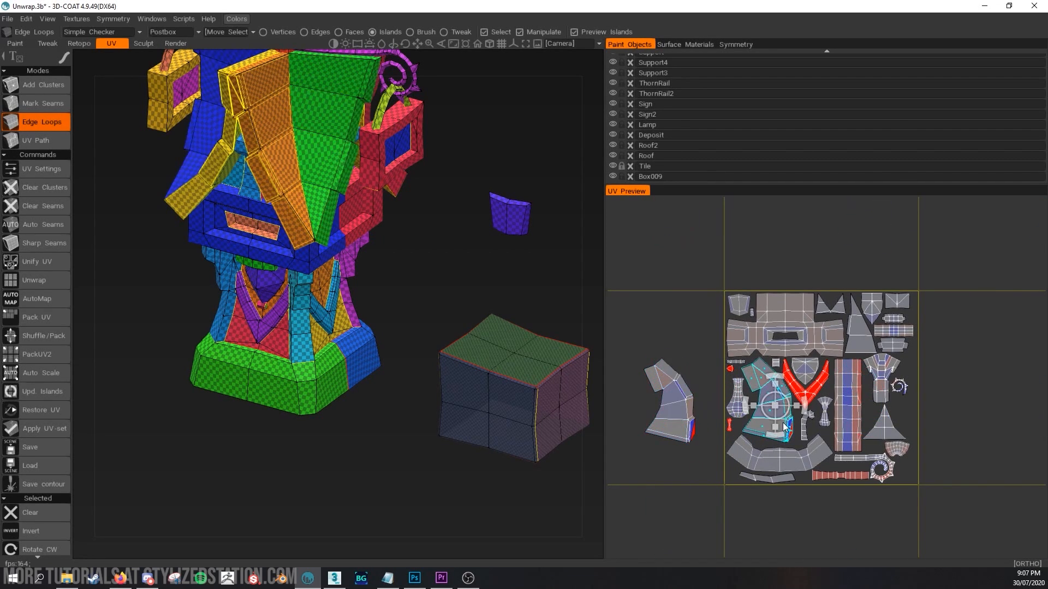
key(ctrl+z)
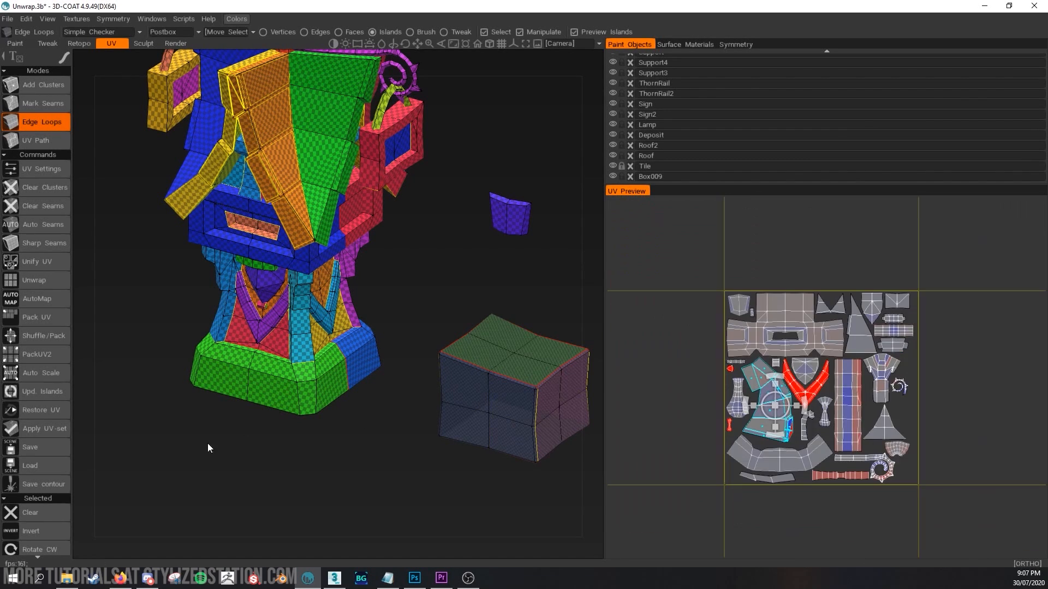
click(54, 511)
Try pulling both overlapping roof UV islands out of the layout, compare them on the model, and undo the moves.
alt+right_drag(870, 403, 839, 402)
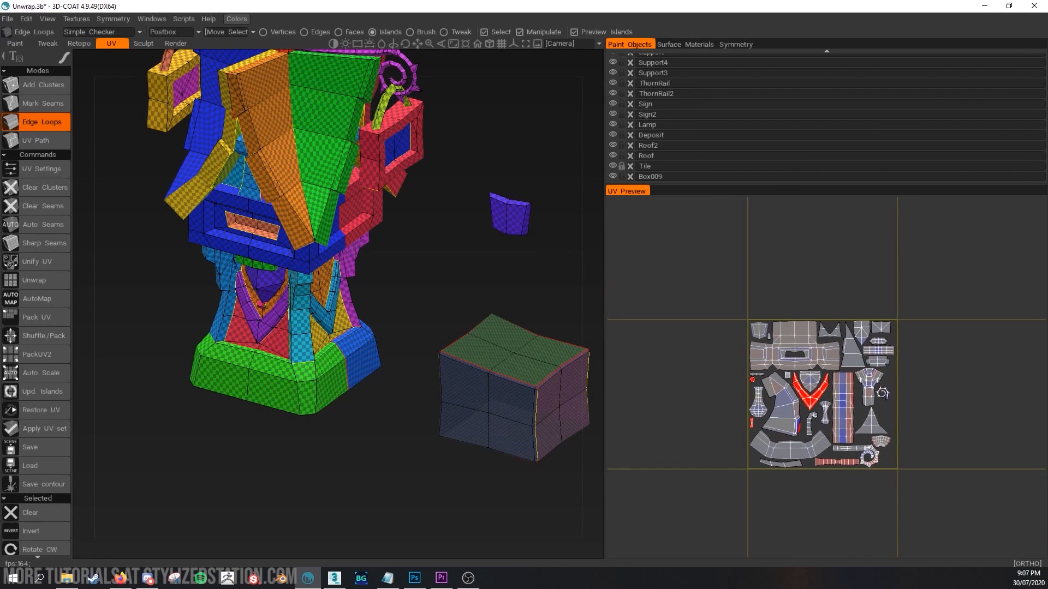
alt+right_drag(398, 453, 232, 416)
drag(289, 454, 445, 456)
click(784, 402)
drag(790, 413, 668, 422)
click(784, 421)
drag(793, 430, 727, 392)
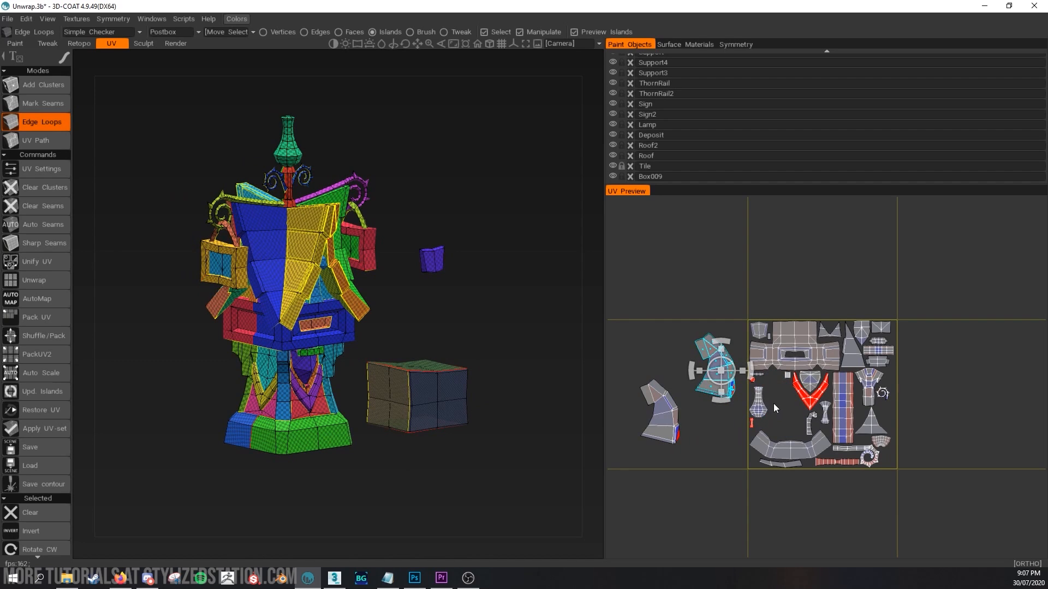
scroll(773, 414, up, 1)
drag(589, 426, 351, 461)
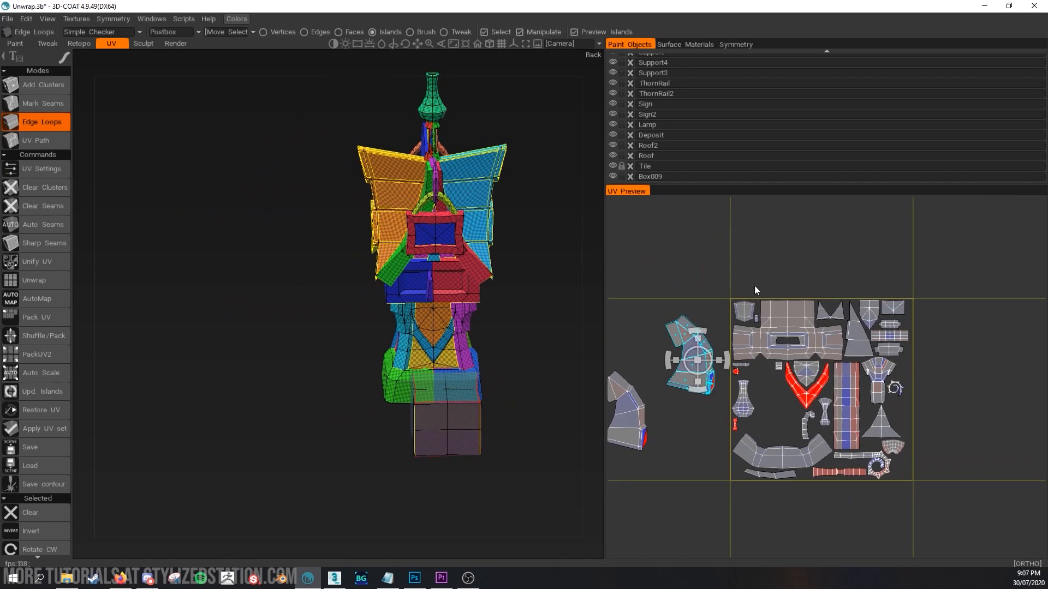
key(ctrl+z)
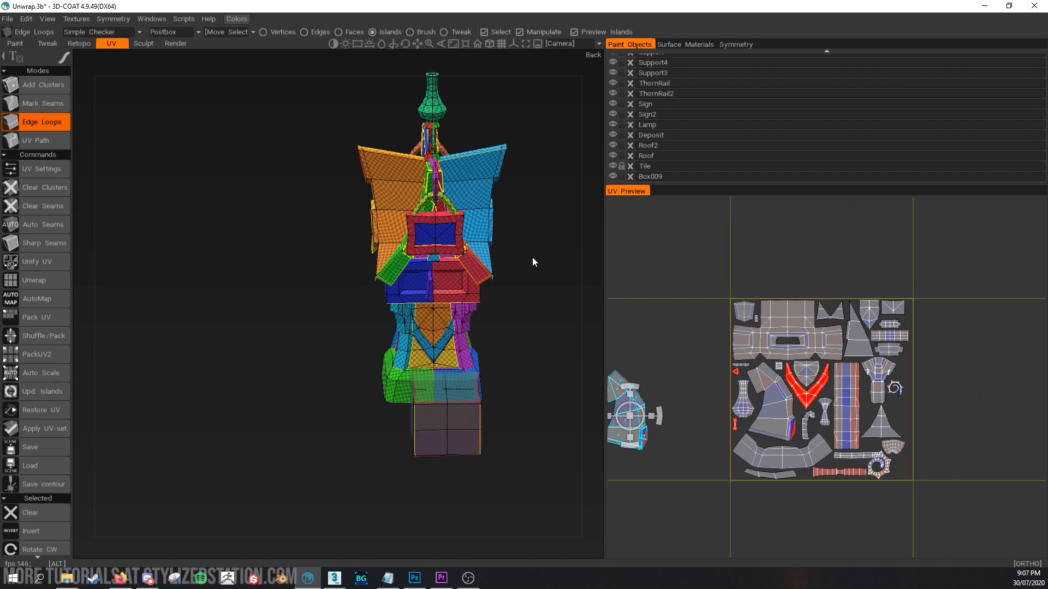
drag(533, 257, 599, 261)
key(ctrl+z)
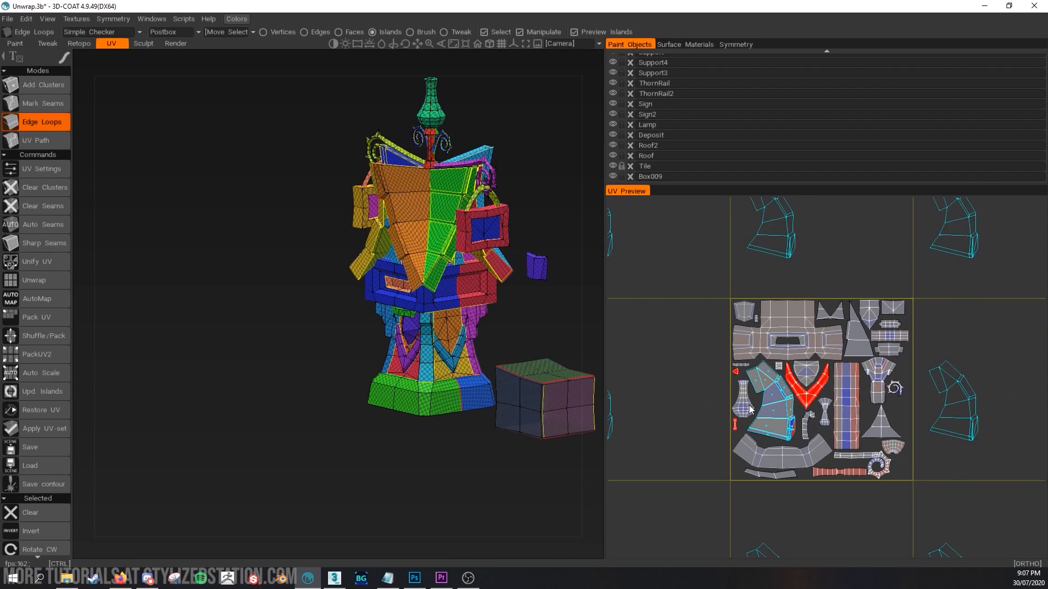
key(ctrl+z)
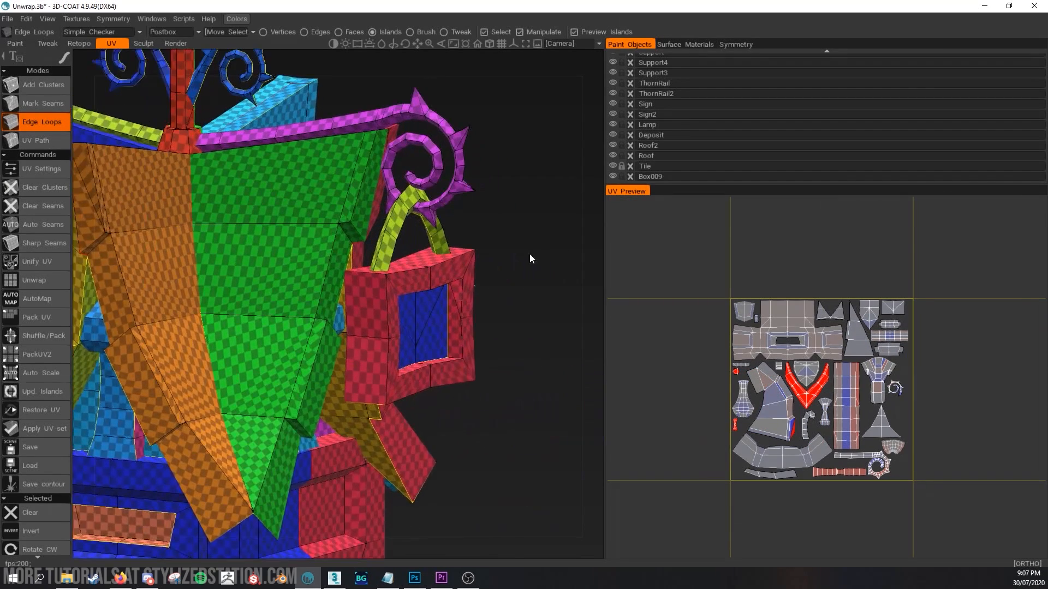
Try moving the lantern handle's UV island outside the layout and converting it to an ABF unwrap.
scroll(526, 273, up, 3)
click(388, 257)
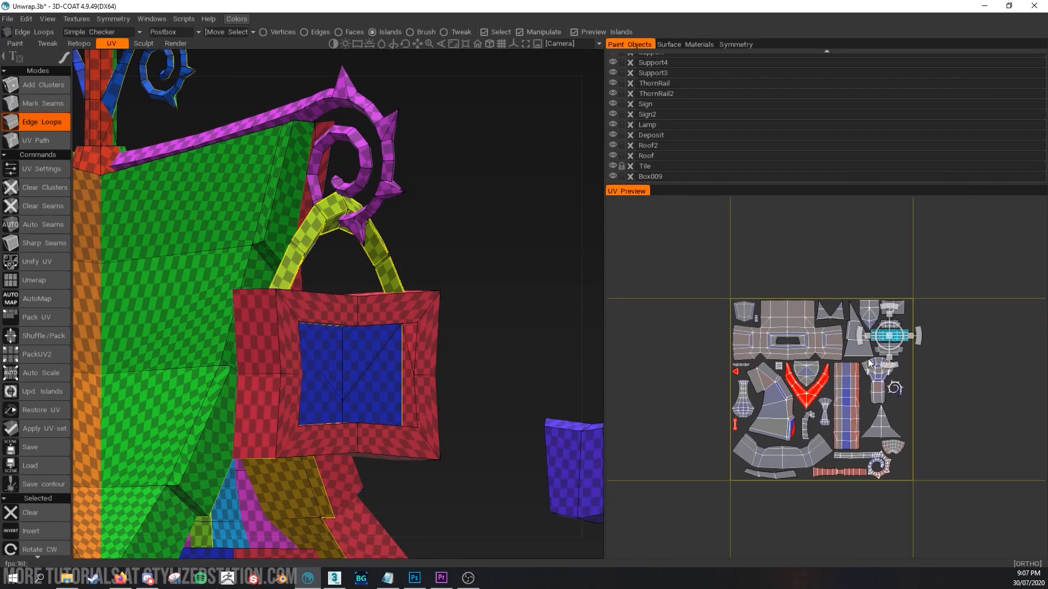
drag(890, 336, 664, 374)
scroll(682, 379, up, 3)
middle_drag(668, 406, 804, 393)
scroll(805, 393, up, 4)
scroll(31, 360, down, 1)
scroll(32, 363, down, 3)
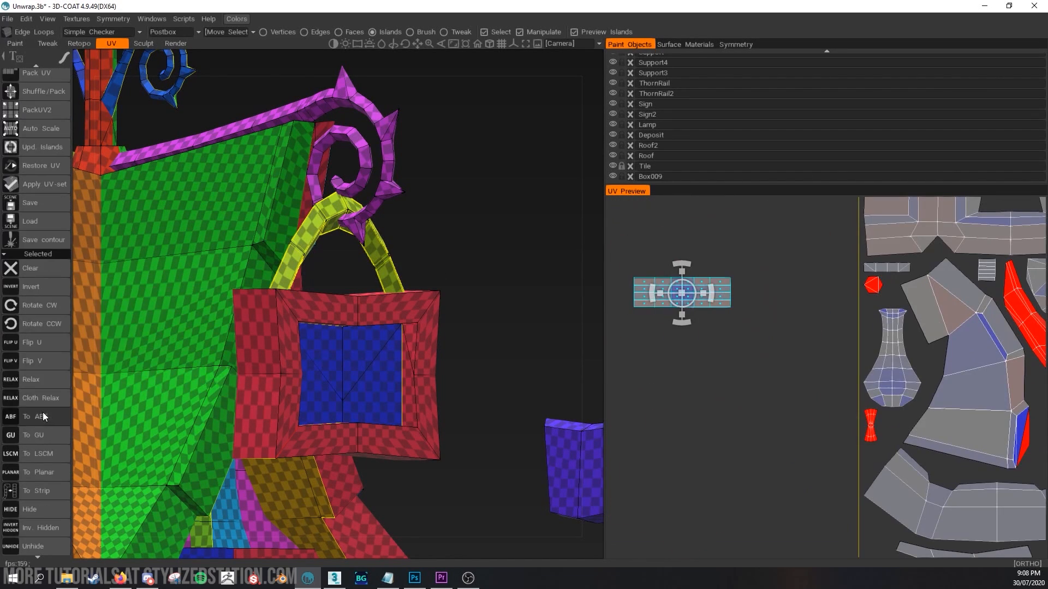
click(32, 415)
Try converting the lantern handle's UV island to a strip after inspecting its checker distortion on the model.
scroll(40, 284, up, 5)
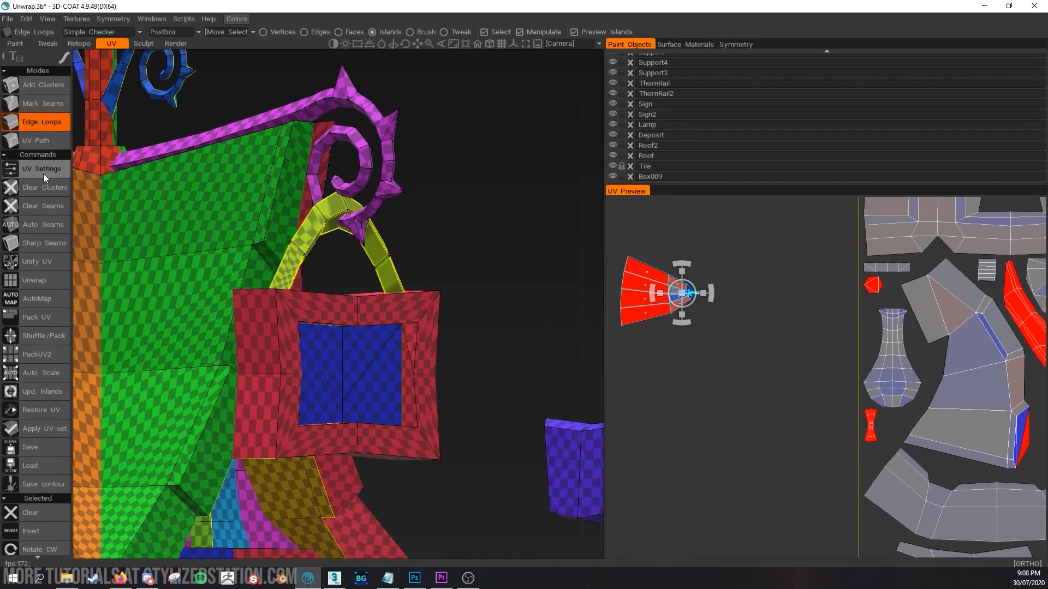
drag(523, 305, 522, 262)
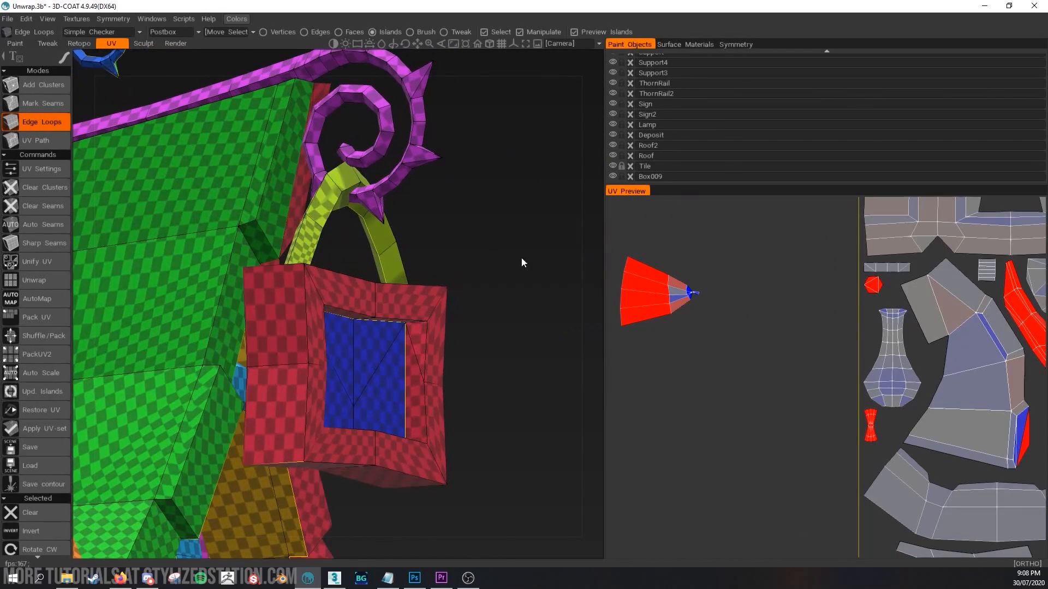
scroll(35, 327, down, 5)
click(35, 421)
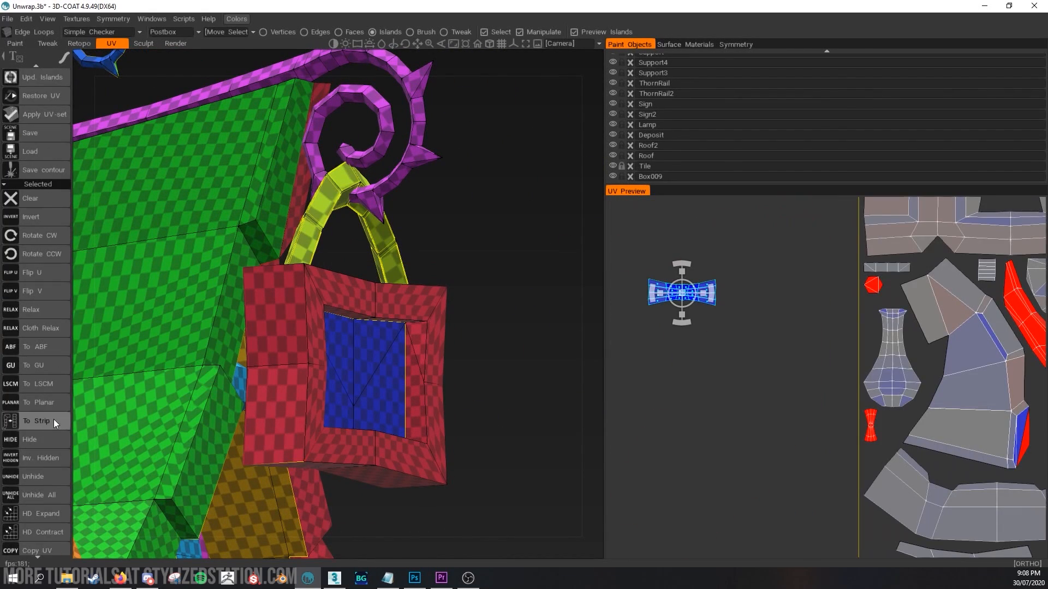
drag(696, 293, 706, 294)
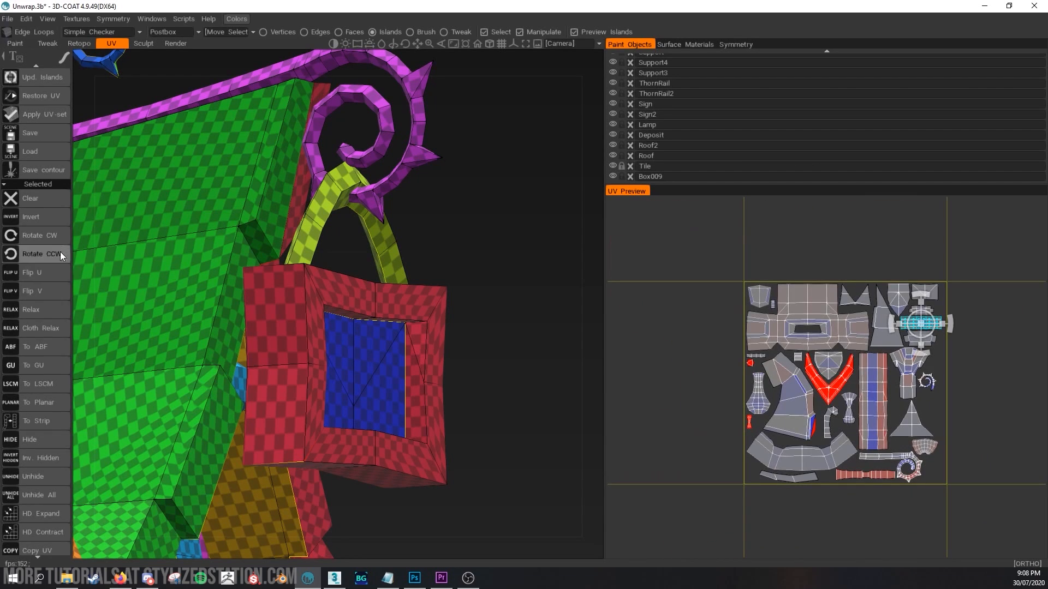
alt+right_drag(531, 255, 295, 259)
alt+middle_drag(407, 275, 470, 241)
mouse_move(469, 241)
alt+mouse_down()
mouse_move(457, 274)
mouse_move(471, 262)
alt+mouse_up()
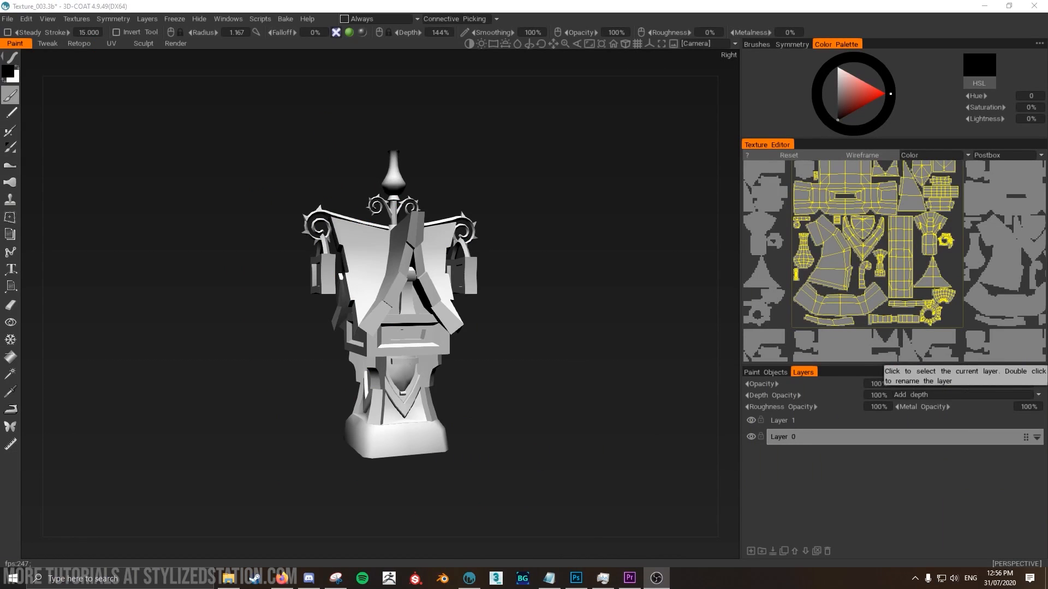
Switch the postbox in the Paint workspace to flat, unlit shading.
click(555, 334)
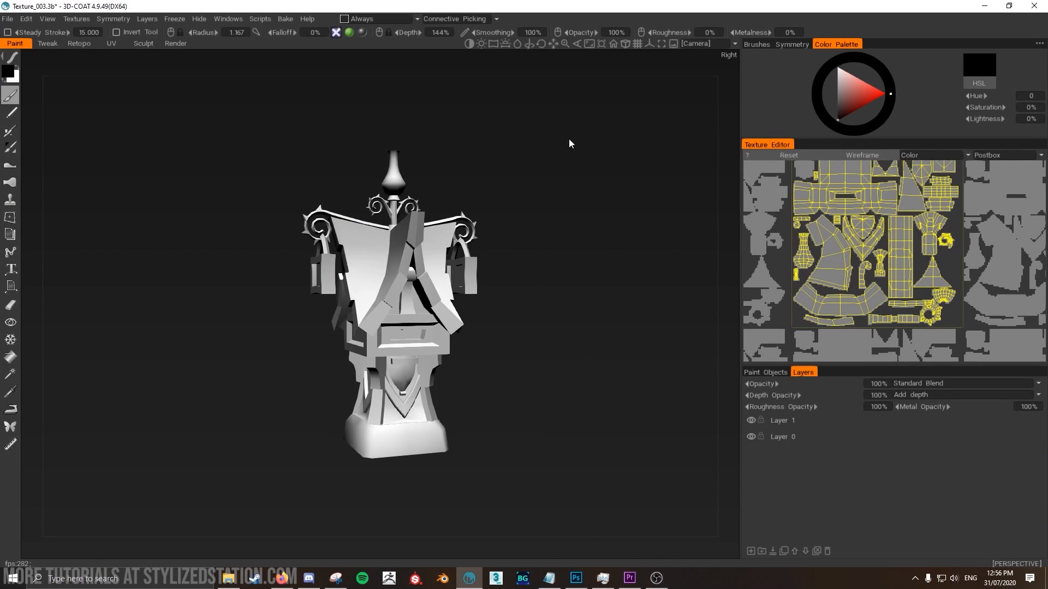
mouse_move(19, 54)
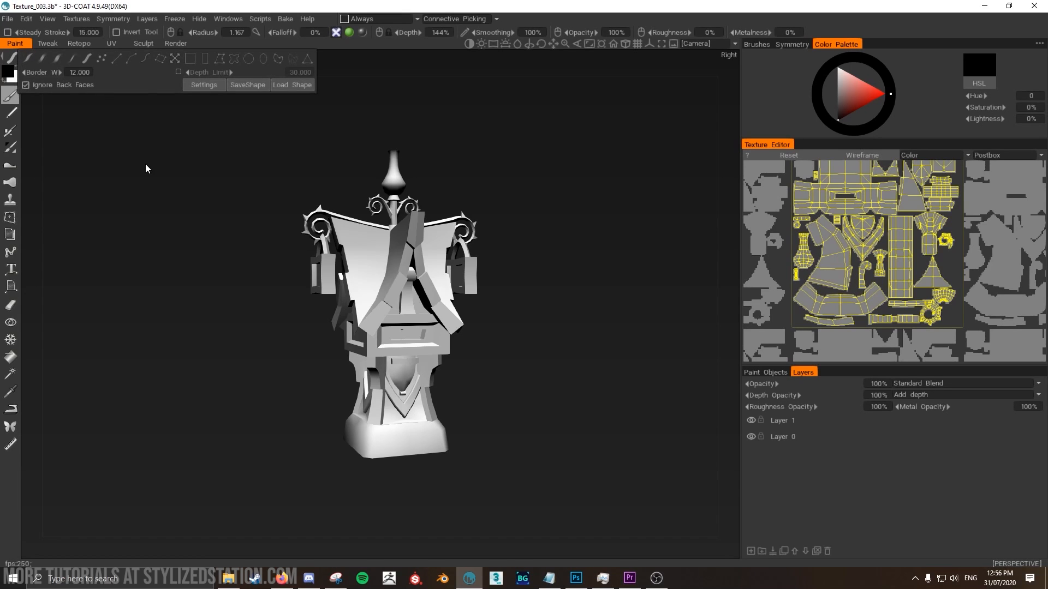
key(1)
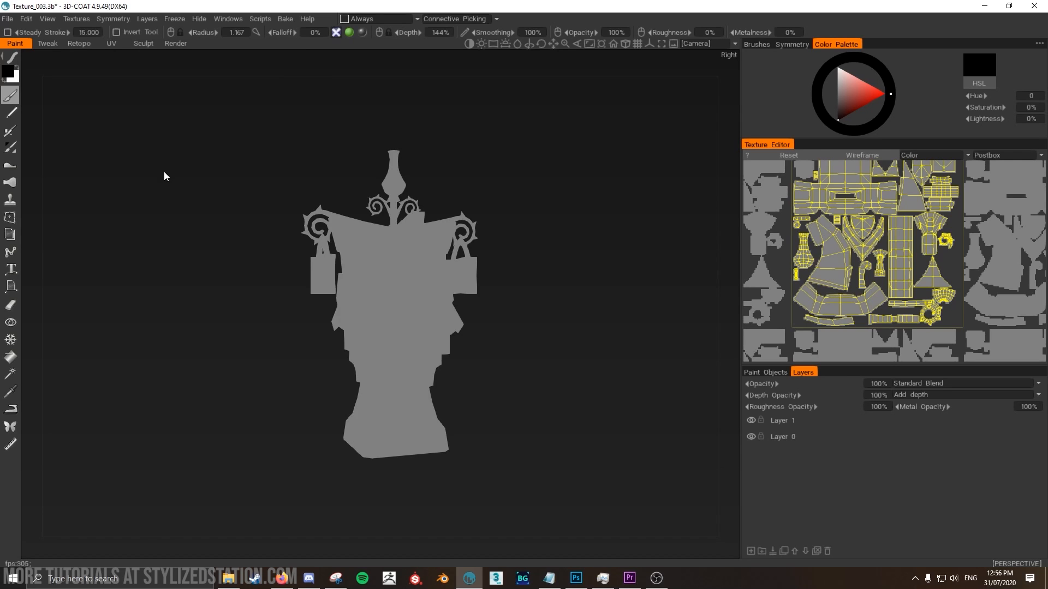
Bake an ambient occlusion layer for the postbox.
mouse_move(164, 176)
mouse_down()
mouse_move(210, 174)
mouse_move(145, 178)
mouse_up()
click(77, 19)
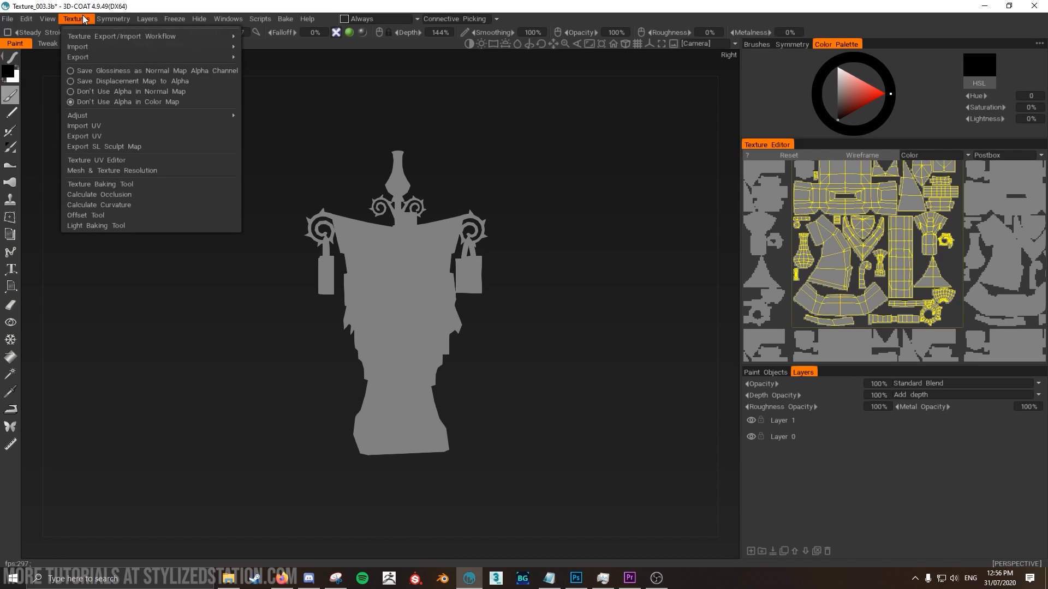
click(143, 194)
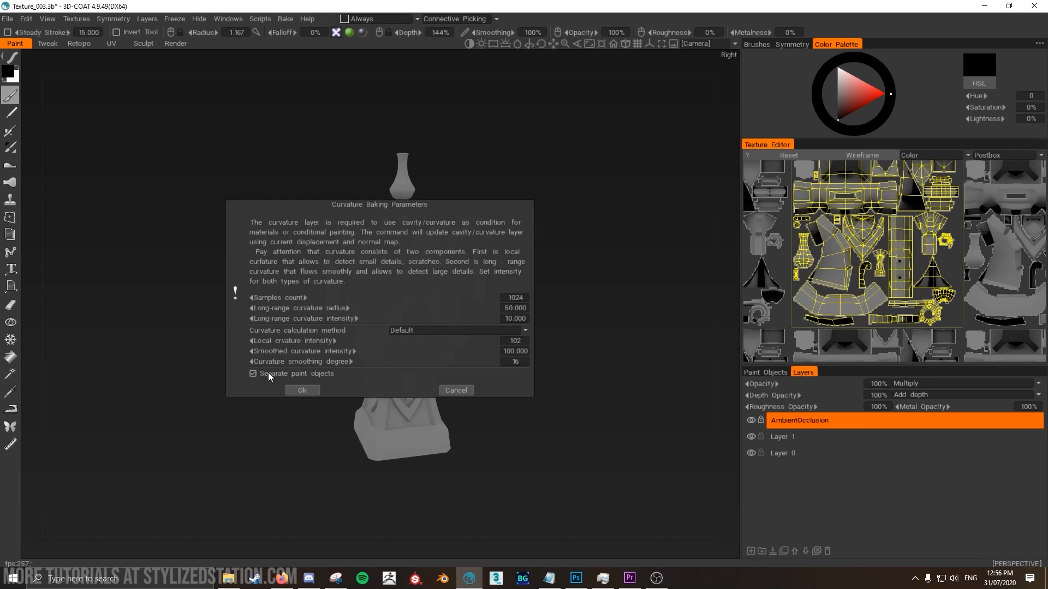
Bake a curvature layer with 1024 samples and separate paint objects enabled.
click(303, 388)
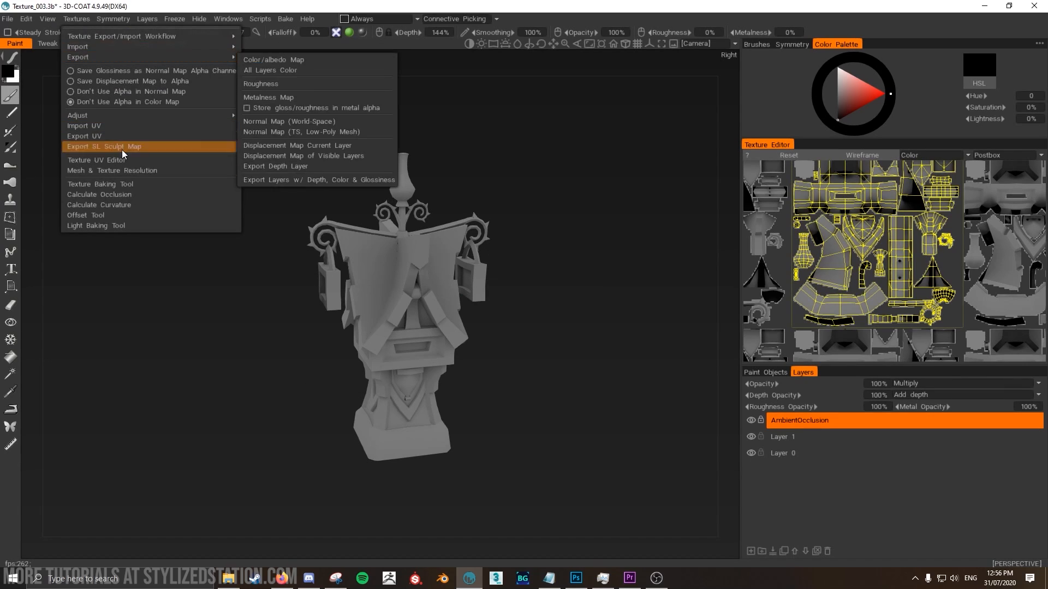
click(134, 205)
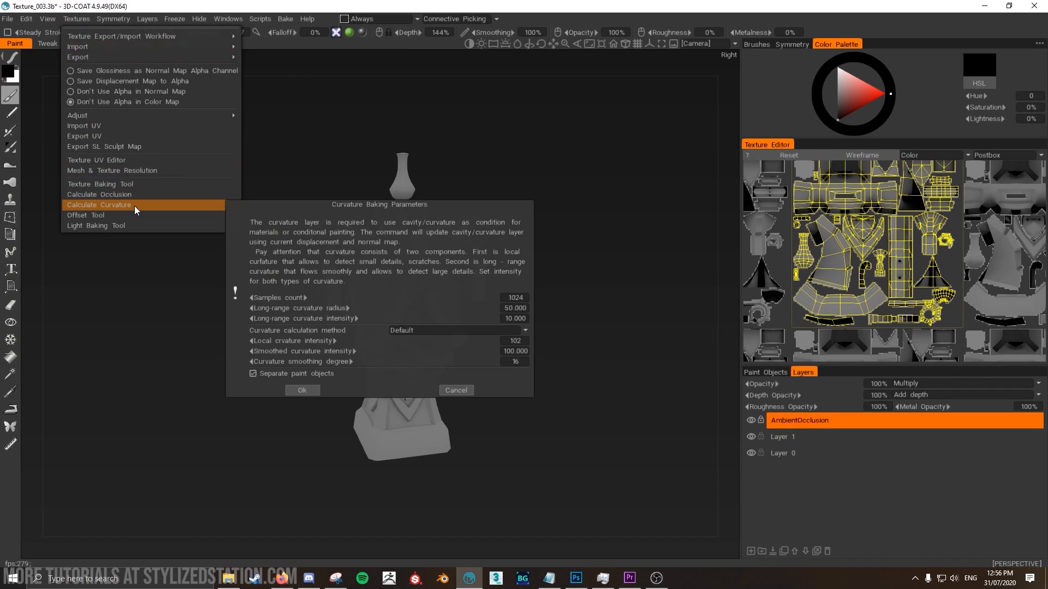
click(302, 389)
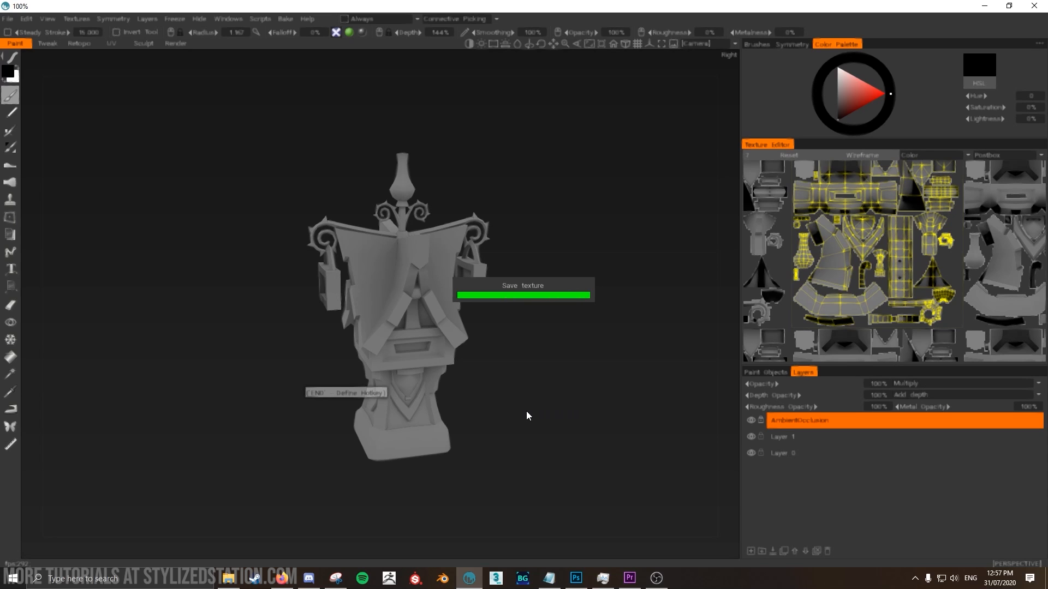
Set the CurvatureMap layer to Overlay blending at 50% opacity.
click(790, 422)
click(922, 383)
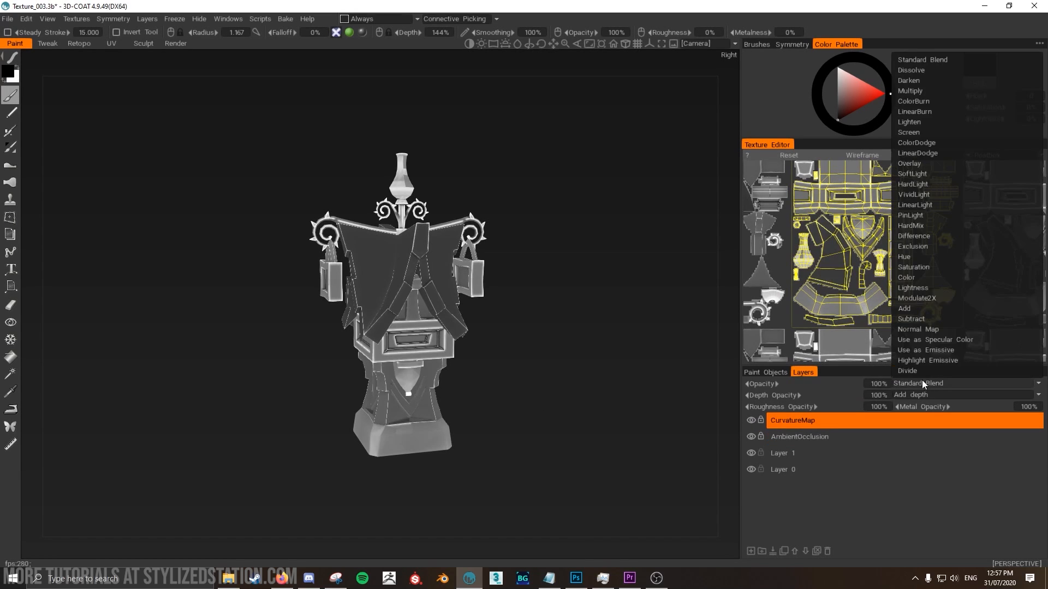
click(933, 163)
drag(605, 342, 599, 277)
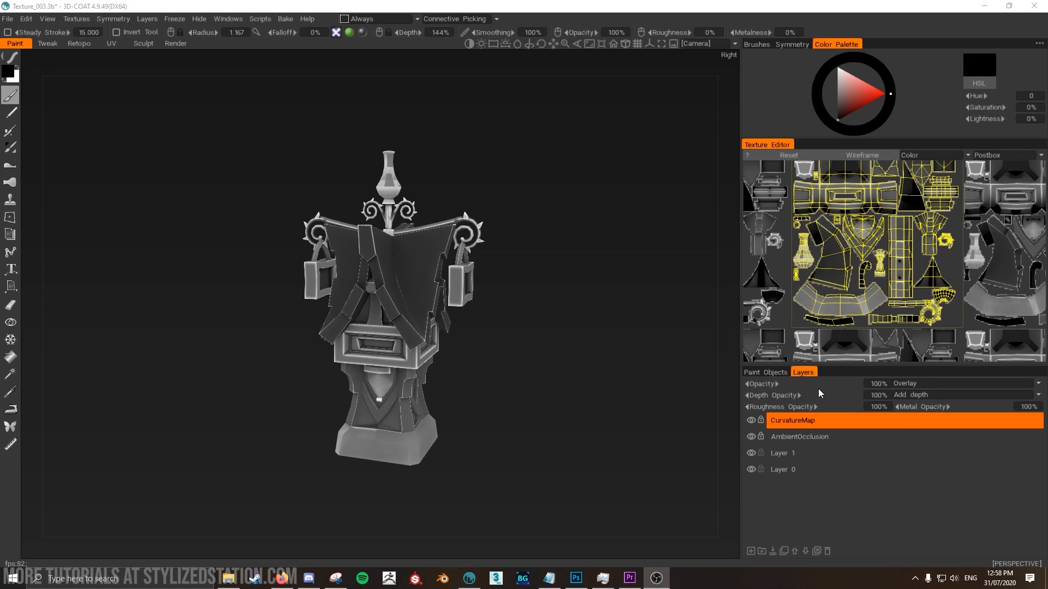
click(784, 384)
click(878, 384)
text(50)
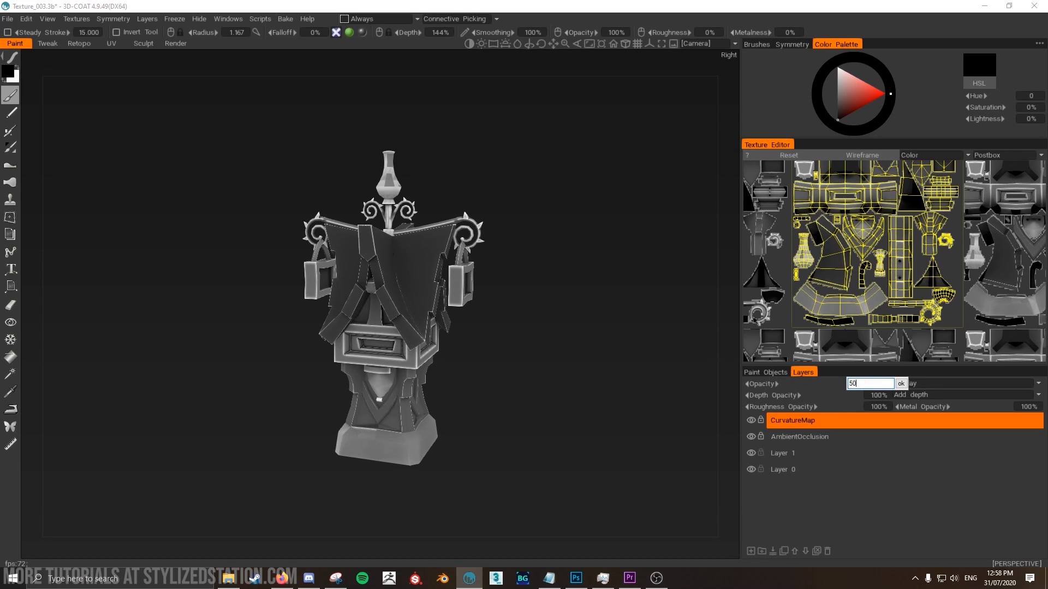
key(Return)
Reduce the AmbientOcclusion layer's opacity to 50%.
click(868, 437)
click(878, 383)
text(50)
key(Return)
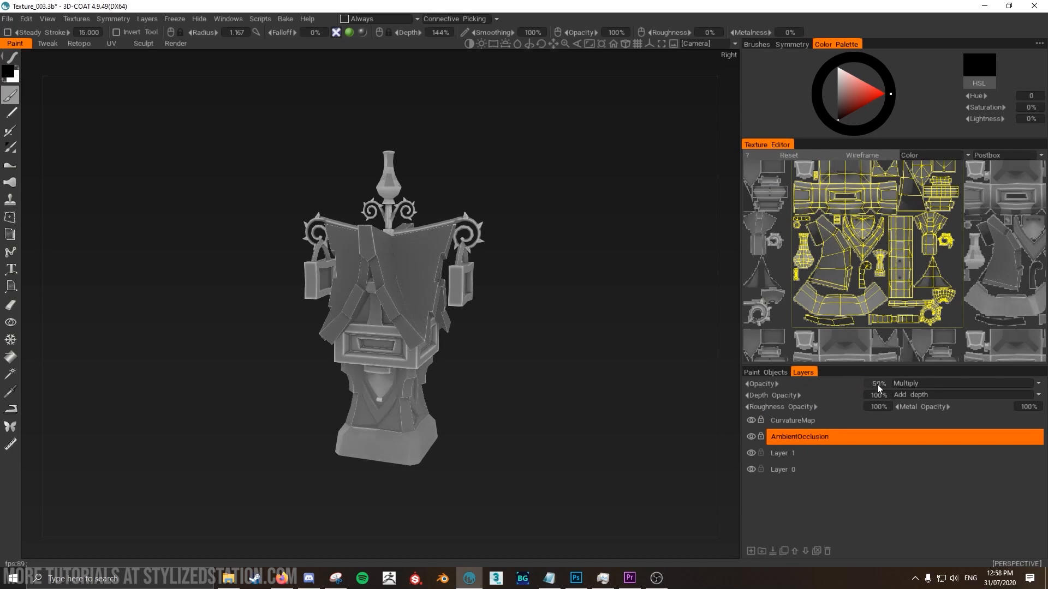
click(694, 318)
Add a new layer directly below AmbientOcclusion and name it BaseColour.
click(786, 453)
click(751, 552)
double_click(789, 455)
text(BA)
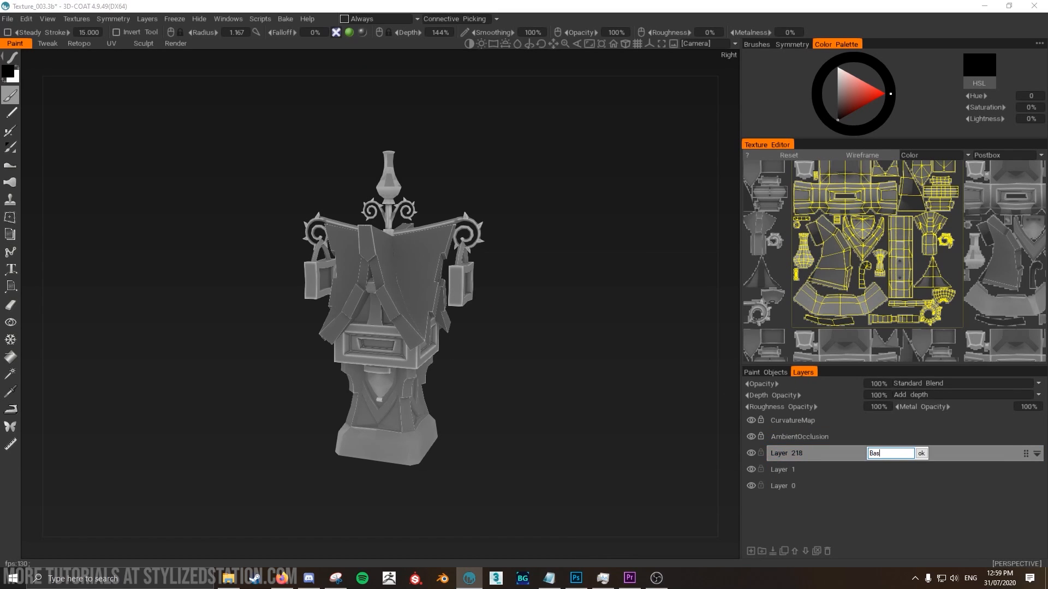
text(seColour)
key(Return)
Fill the postbox's stone base and lower body with a dark slate blue (hue 227, saturation 14%, lightness 19%).
click(10, 358)
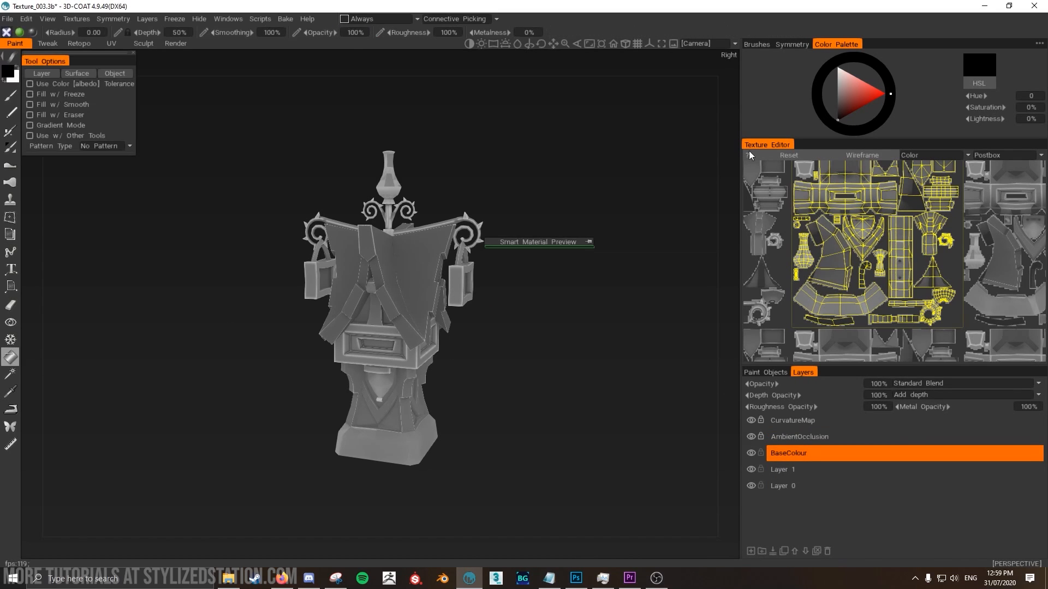
mouse_move(840, 103)
mouse_down()
mouse_move(838, 89)
mouse_move(840, 110)
mouse_up()
click(828, 67)
click(839, 98)
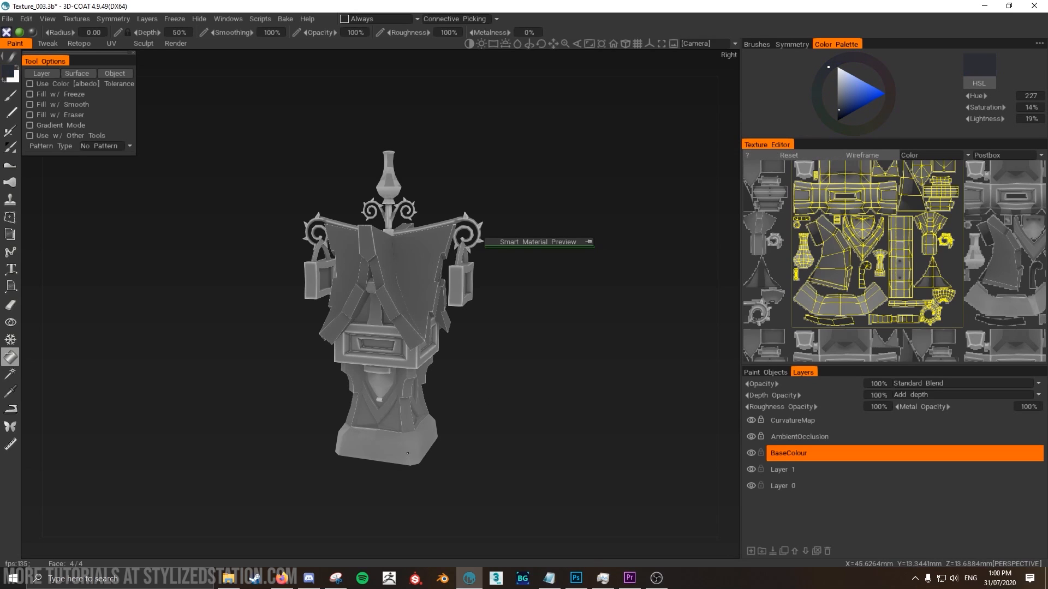
click(387, 441)
Fill the roof with a more saturated dark navy blue.
drag(508, 361, 519, 358)
click(846, 111)
click(419, 273)
Paint the hanging lantern's frame faces dark brown (hue 25.267, saturation 63%, lightness 20%) one polygon at a time.
drag(549, 316, 532, 322)
click(887, 109)
click(843, 113)
click(9, 95)
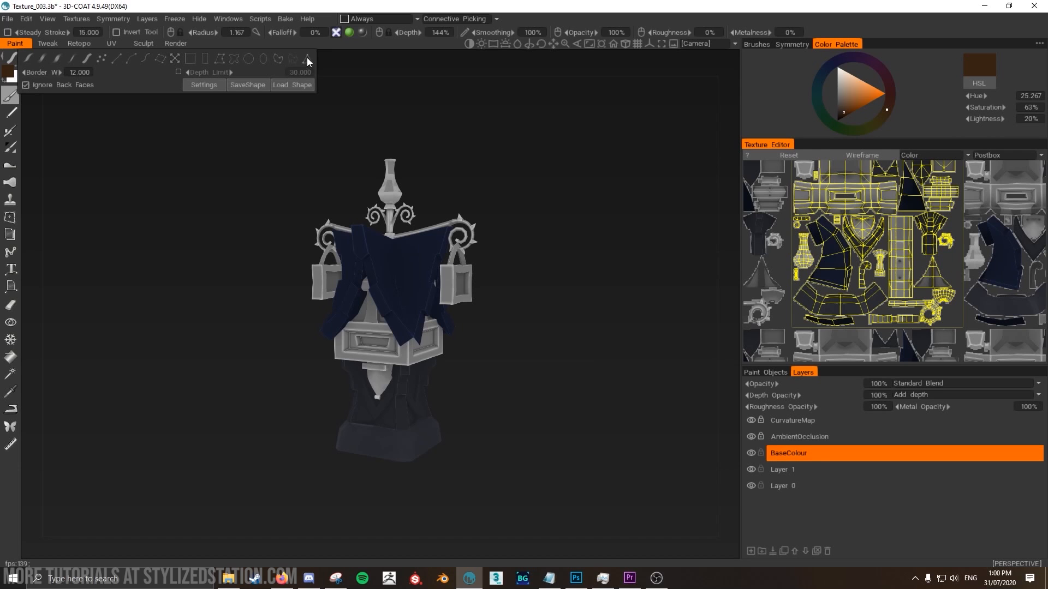
click(958, 188)
alt+right_drag(298, 326, 414, 338)
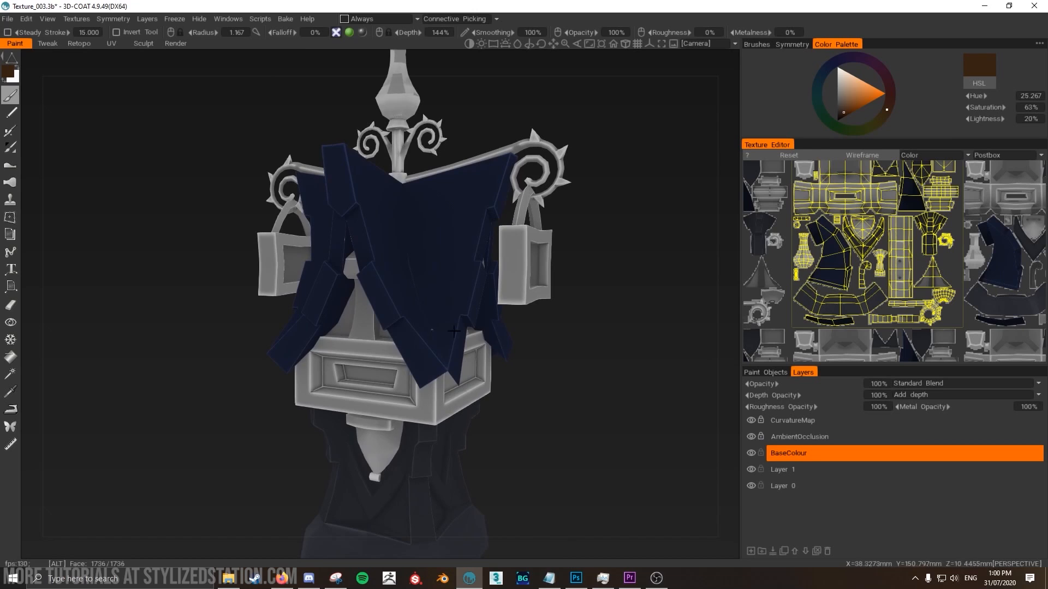
alt+drag(599, 363, 538, 359)
click(455, 276)
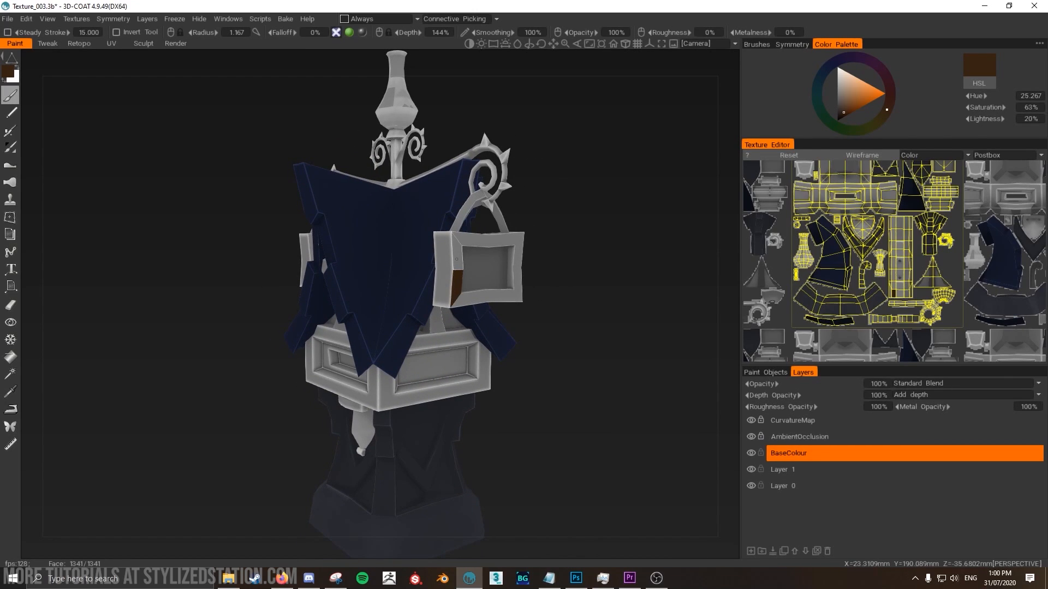
click(457, 256)
click(474, 239)
click(503, 240)
click(521, 252)
click(493, 297)
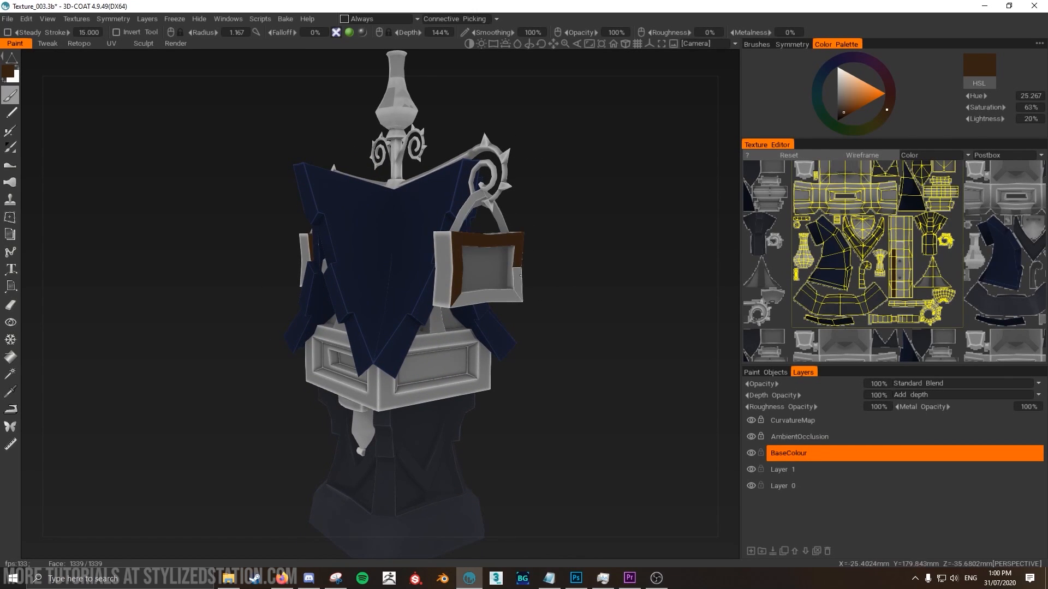
Paint the faces of the mailbox section below the roof with the same dark brown.
alt+drag(516, 306, 589, 306)
click(460, 405)
click(355, 401)
alt+drag(392, 393, 322, 390)
click(554, 390)
alt+drag(524, 377, 617, 366)
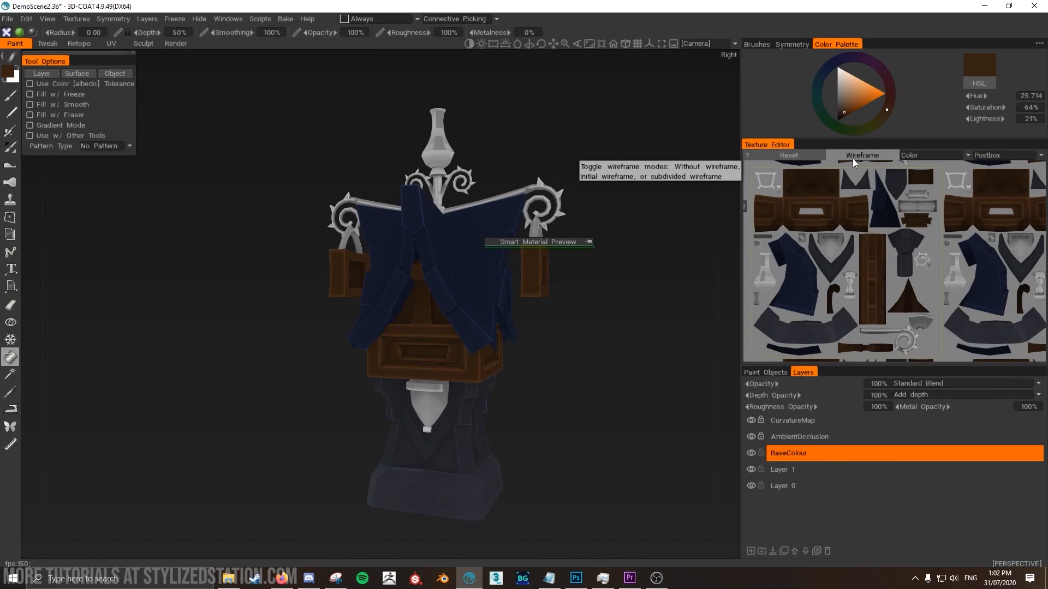
Colour the lantern handles a lighter brown (hue 23.923, saturation 59%, lightness 37%).
alt+drag(567, 277, 587, 405)
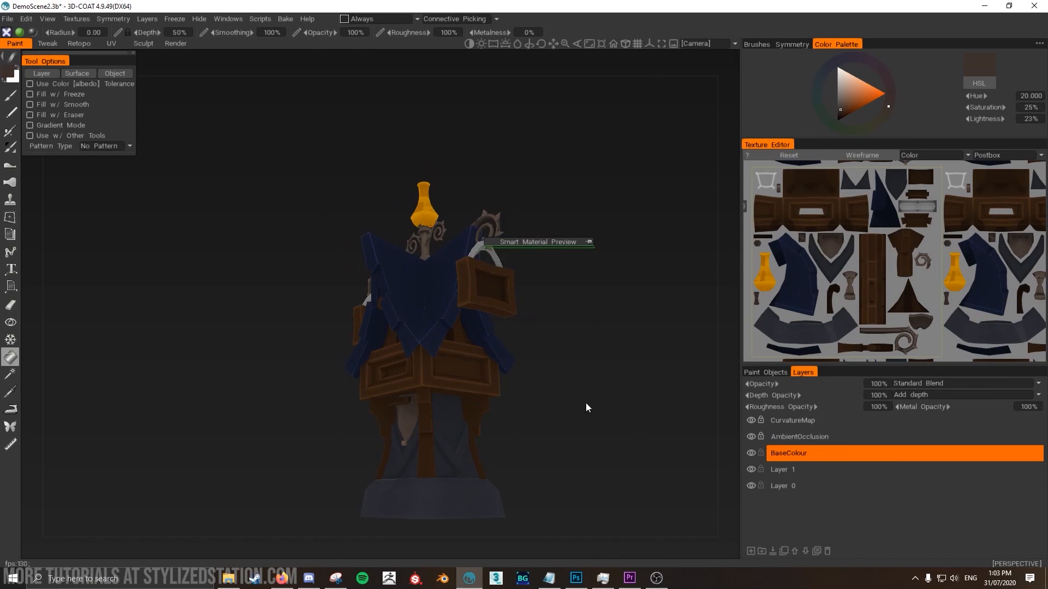
click(850, 121)
alt+drag(525, 326, 520, 333)
Paint the mail slot on BaseColour a near-black brown (hue 25.385, saturation 68%, lightness 7%), comparing it with CurvatureMap hidden.
click(788, 421)
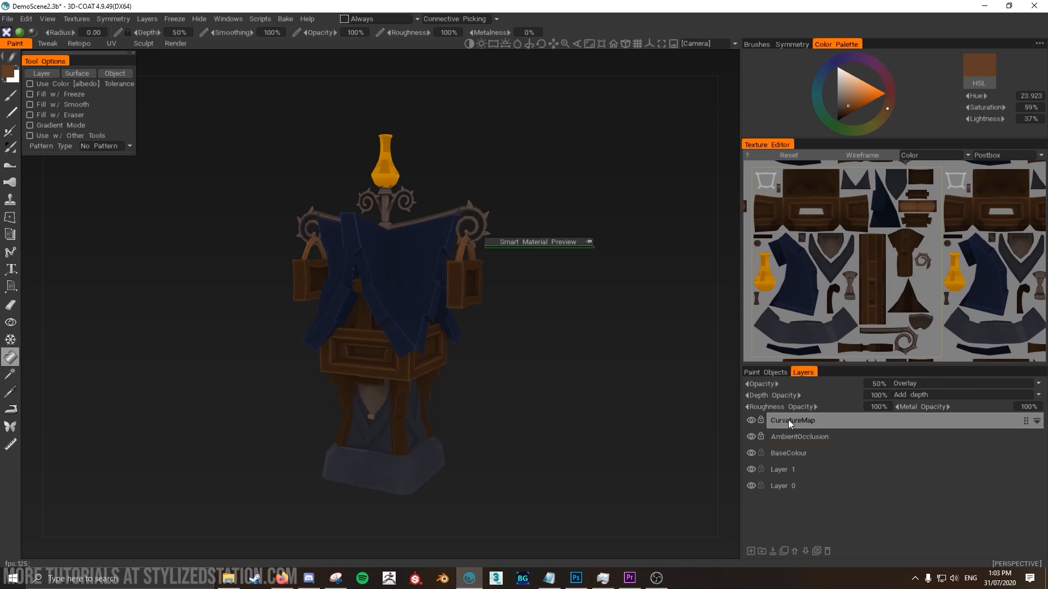
click(788, 437)
click(840, 117)
click(11, 96)
click(788, 453)
click(751, 421)
click(751, 421)
alt+drag(600, 328, 546, 322)
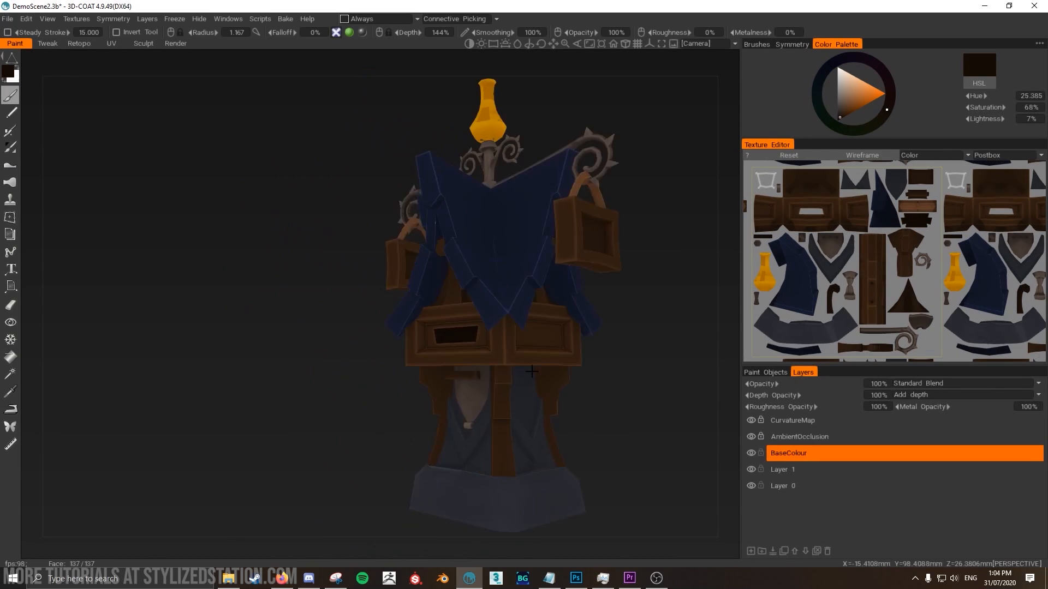
Colour the panels around the mail slot, the gable wall and the lower body trim light cream.
click(844, 91)
click(883, 116)
click(843, 86)
drag(415, 396, 439, 446)
click(11, 358)
mouse_move(617, 349)
alt+mouse_down()
mouse_move(662, 365)
mouse_move(612, 360)
mouse_move(686, 344)
alt+mouse_up()
click(11, 95)
alt+drag(600, 327, 628, 327)
alt+drag(365, 322, 306, 327)
Paint the lanterns' inner panels a muted tan (hue 35.087, saturation 45%, lightness 39%).
click(846, 104)
click(451, 290)
scroll(601, 289, down, 4)
alt+drag(579, 289, 547, 279)
scroll(547, 279, up, 3)
Add a new layer above CurvatureMap and name it Gradient.
click(776, 420)
click(751, 551)
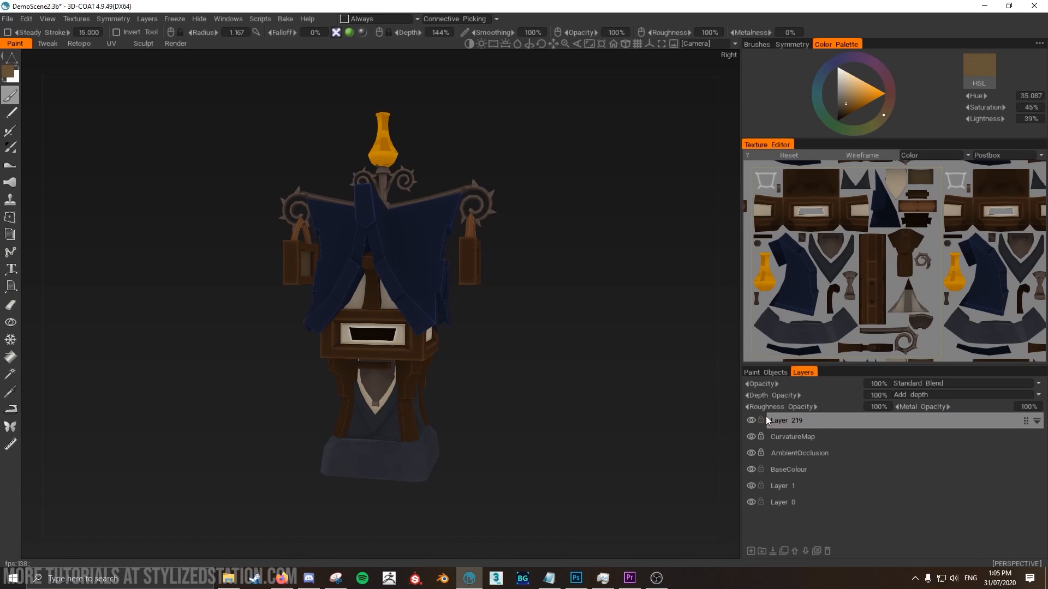
double_click(781, 417)
text(Gradient)
key(Return)
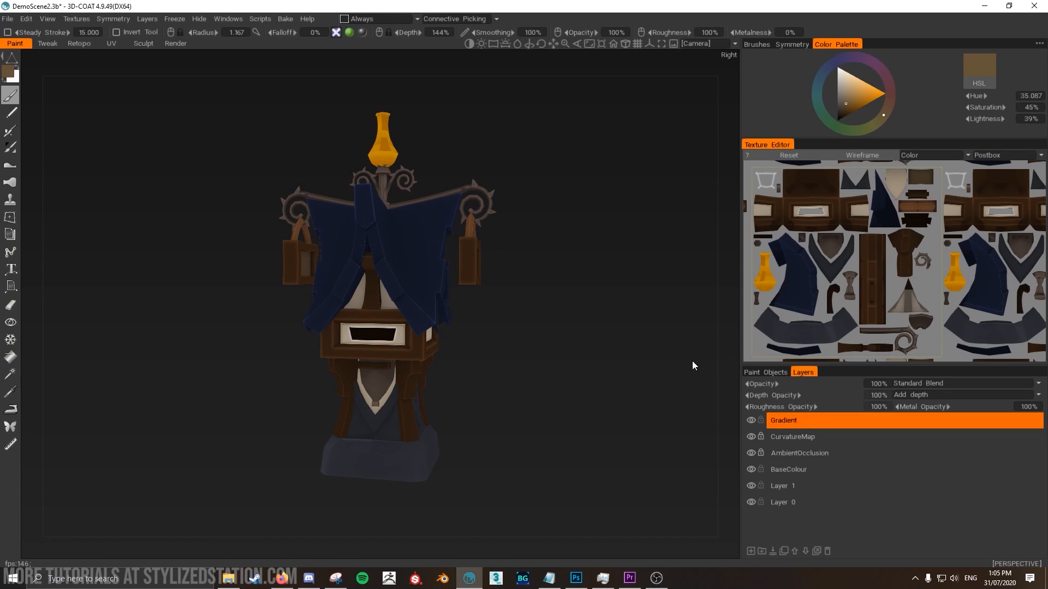
Set up a linear white-to-black gradient fill running from the postbox's top ornament to its base.
alt+drag(691, 362, 578, 323)
click(10, 357)
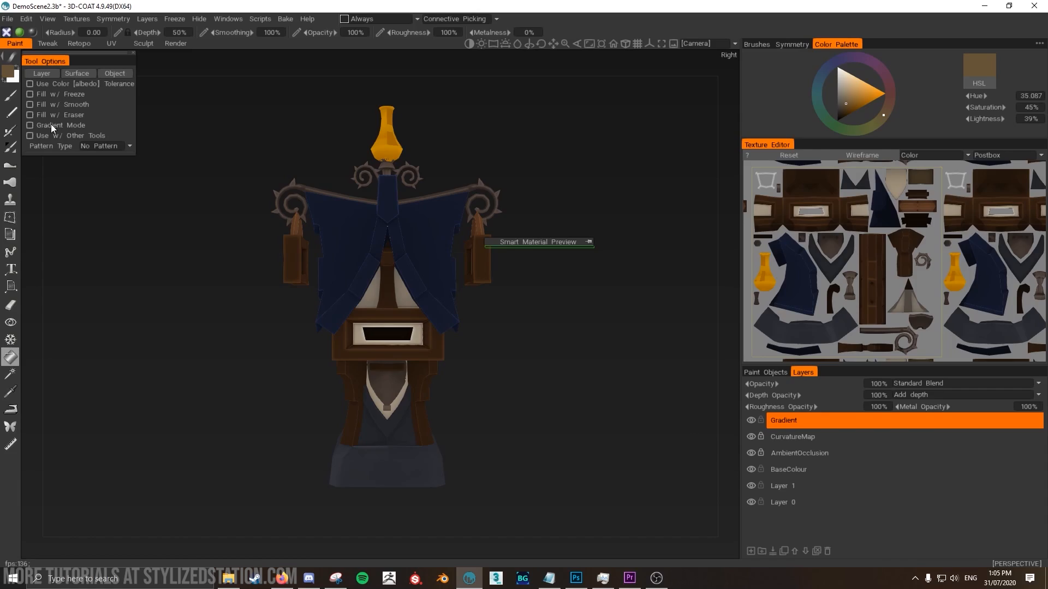
key(x)
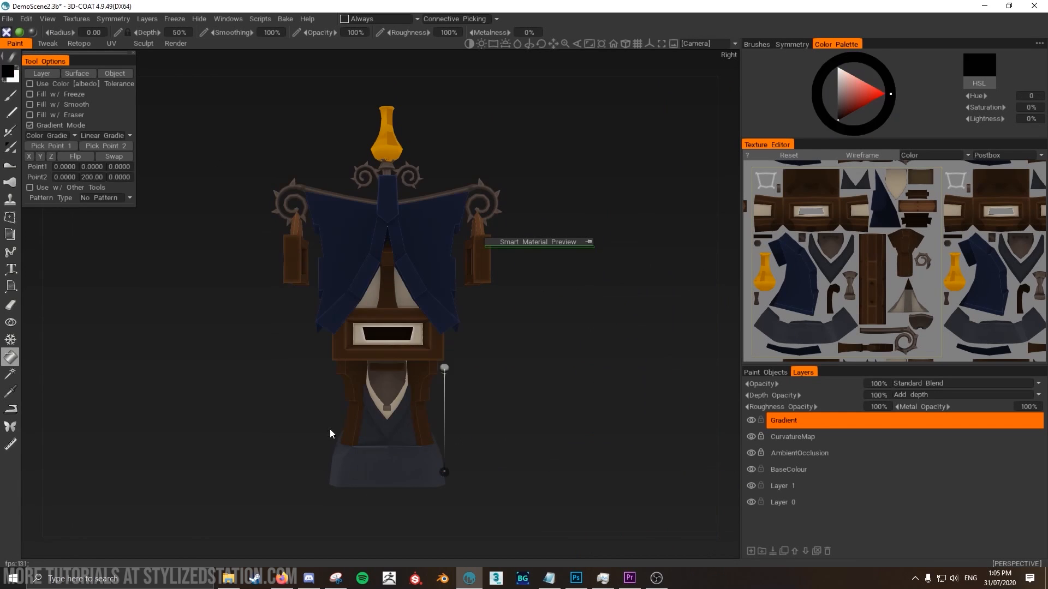
key(x)
drag(457, 113, 476, 105)
Fill the whole postbox with the vertical gradient, white at the top and black at the base, checking it from orthographic views.
key(KP_6)
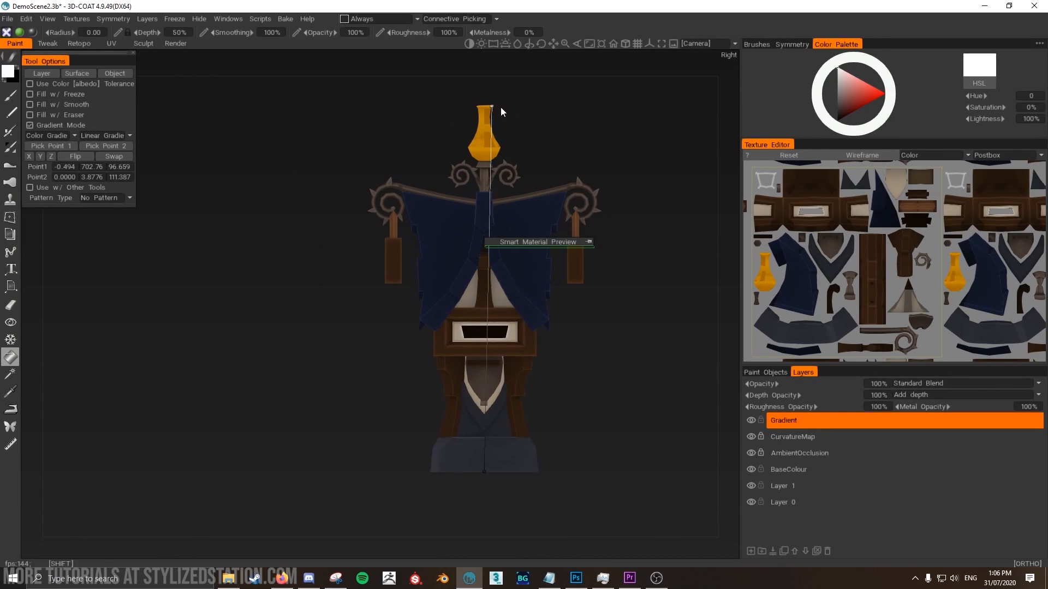
key(KP_4)
key(KP_2)
key(KP_1)
key(KP_7)
key(KP_6)
click(449, 273)
click(407, 382)
key(KP_2)
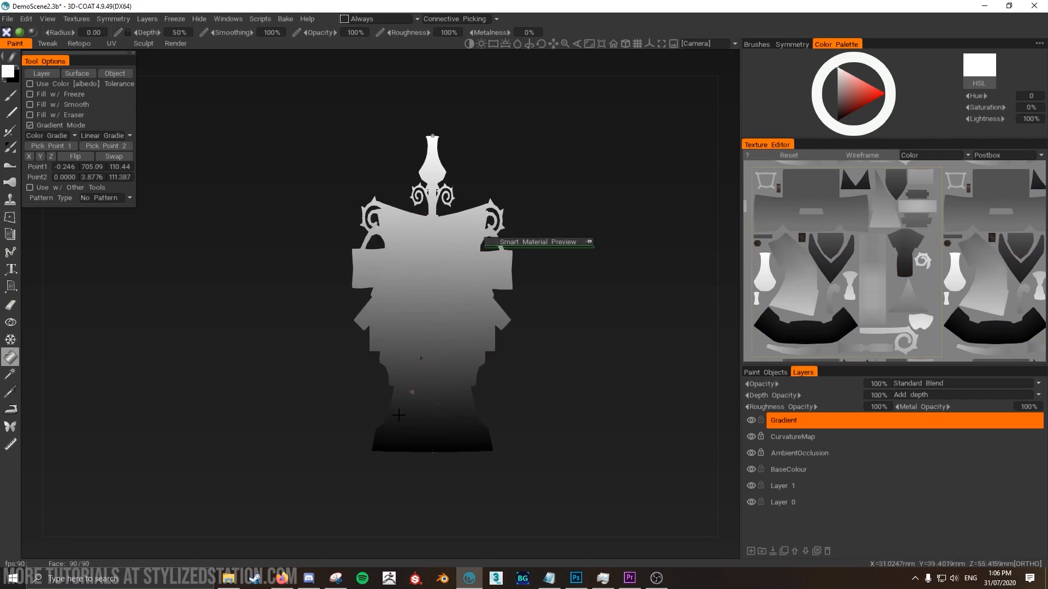
key(KP_6)
Set the Gradient layer to 50% opacity with Overlay blending.
click(10, 95)
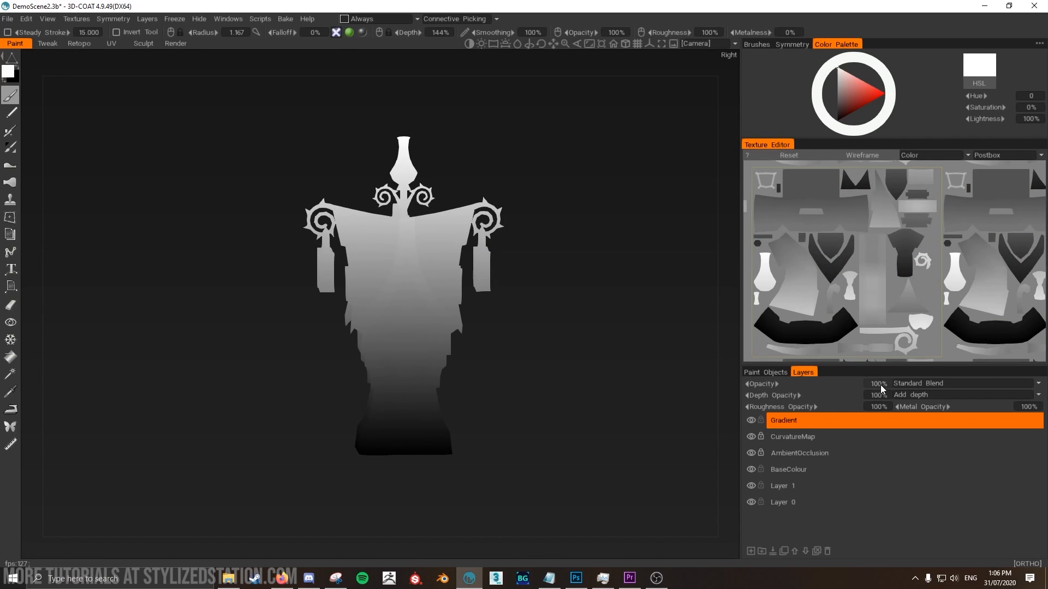
click(880, 386)
text(30)
key(Return)
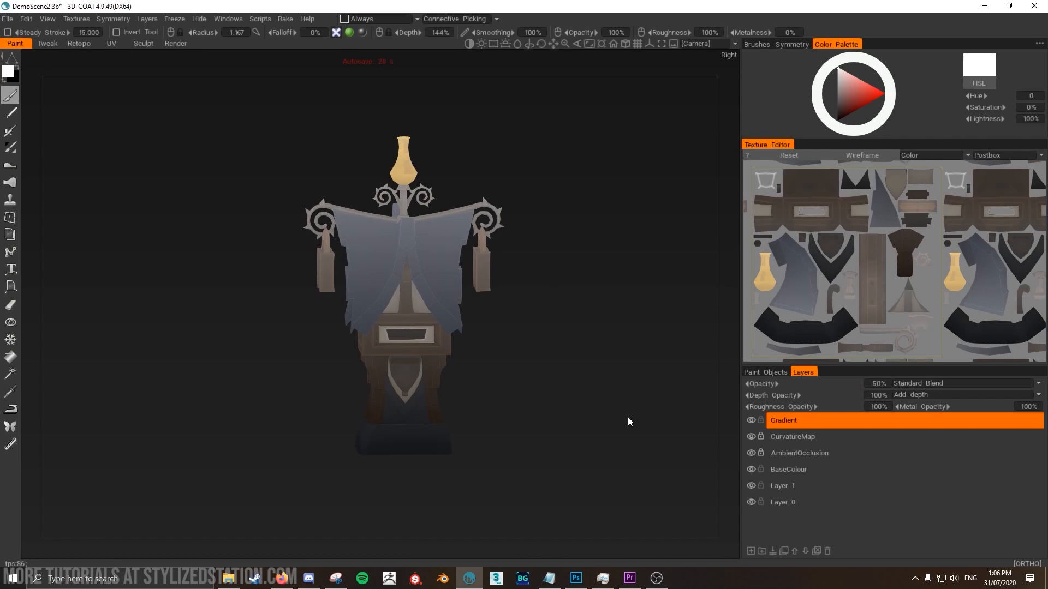
drag(627, 419, 552, 418)
click(910, 385)
click(909, 164)
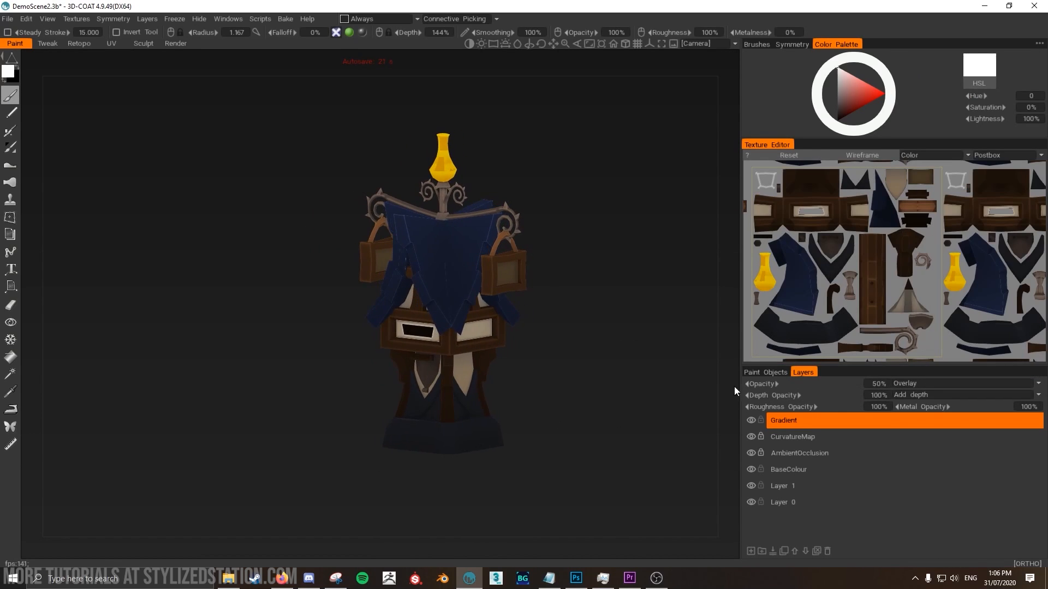
Try the Export Objects & Textures settings with a padding of 16, and cancel the export.
mouse_move(562, 253)
mouse_down()
mouse_move(600, 245)
mouse_move(561, 243)
mouse_up()
click(8, 19)
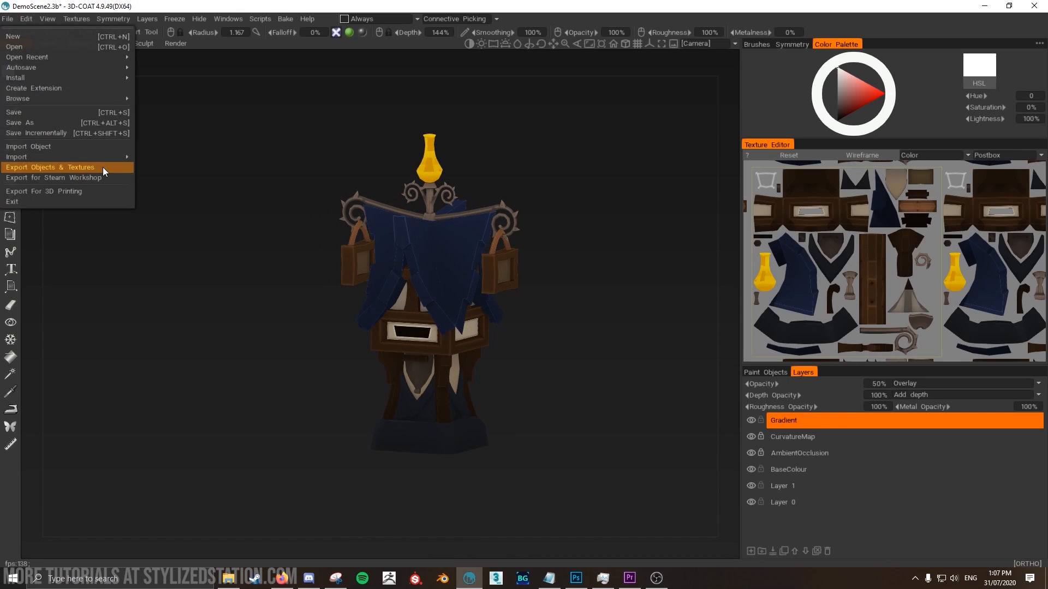
click(101, 167)
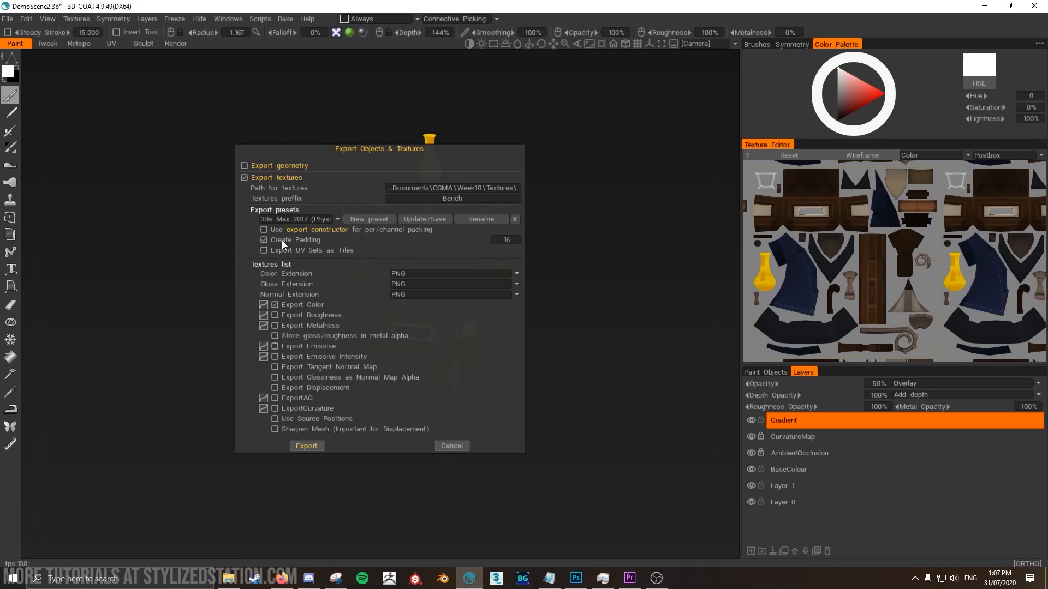
click(513, 241)
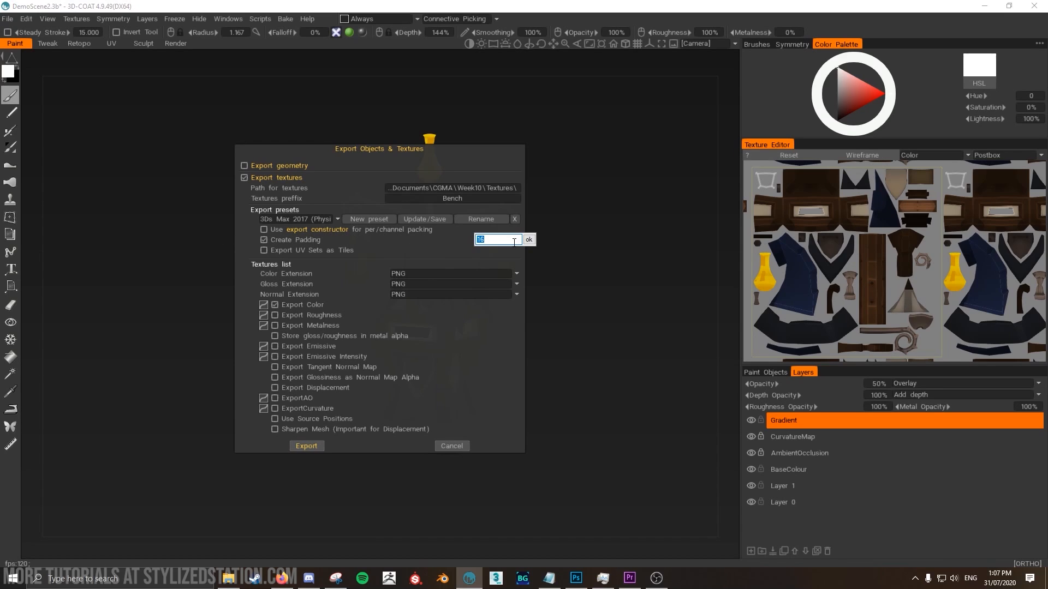
text(26)
key(BackSpace)
key(BackSpace)
text(16)
click(528, 240)
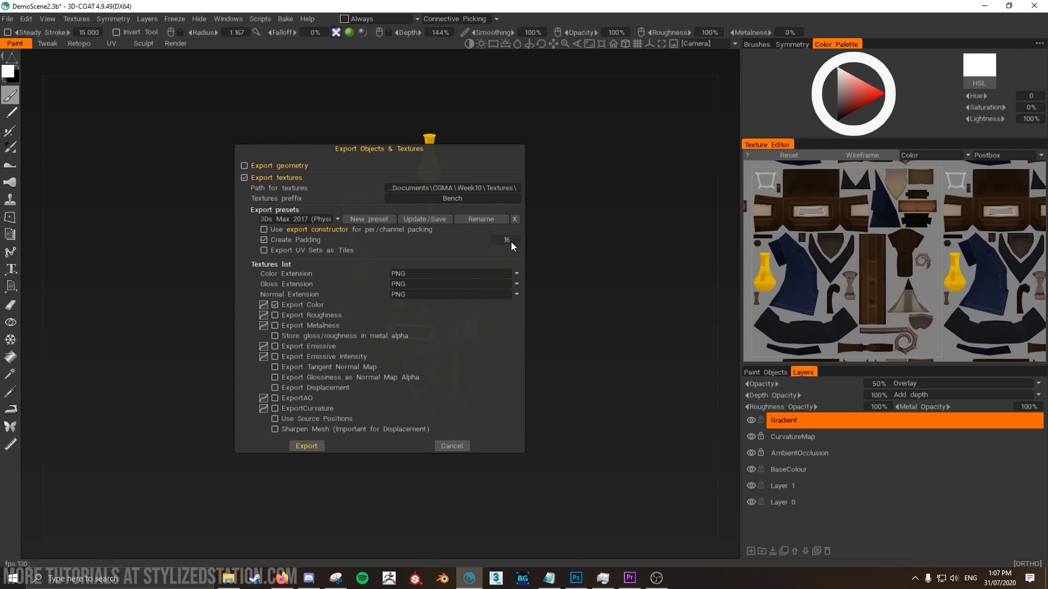
click(453, 447)
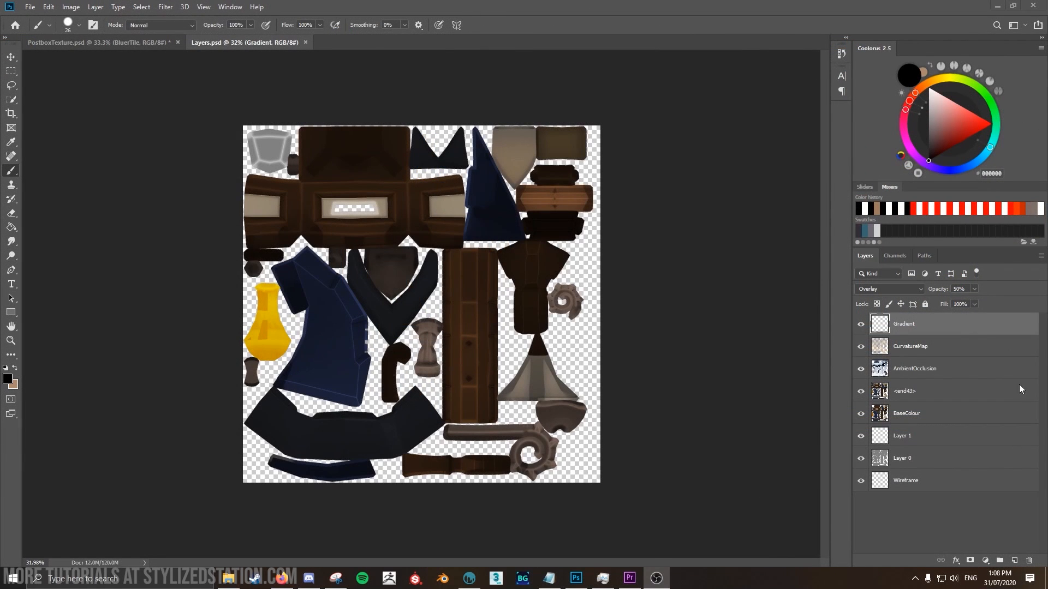
Delete the <end43> layer and add a Hue/Saturation adjustment layer directly above both CurvatureMap and AmbientOcclusion.
click(698, 342)
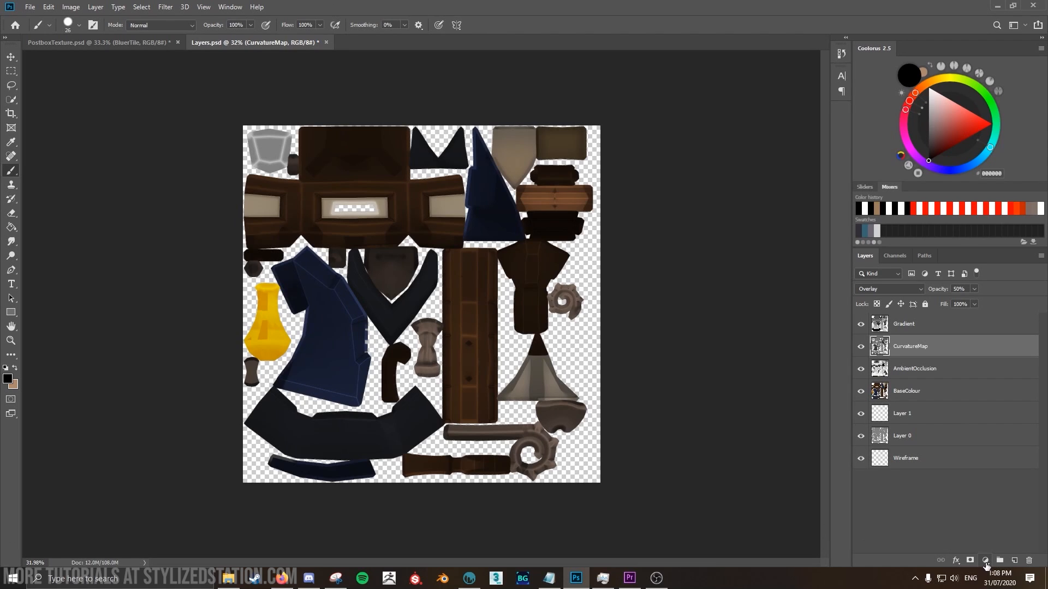
click(986, 562)
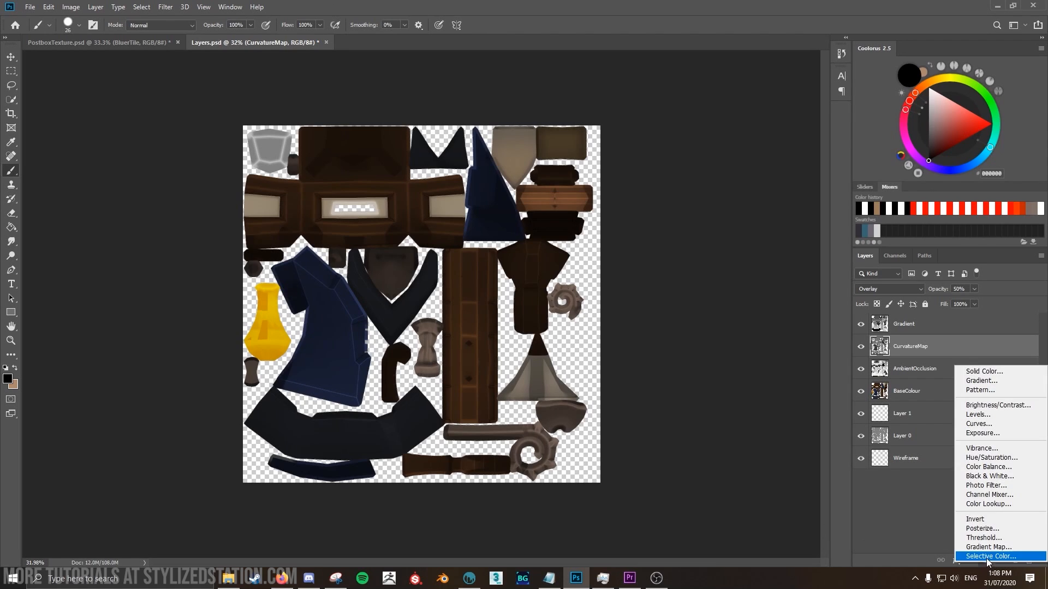
click(996, 459)
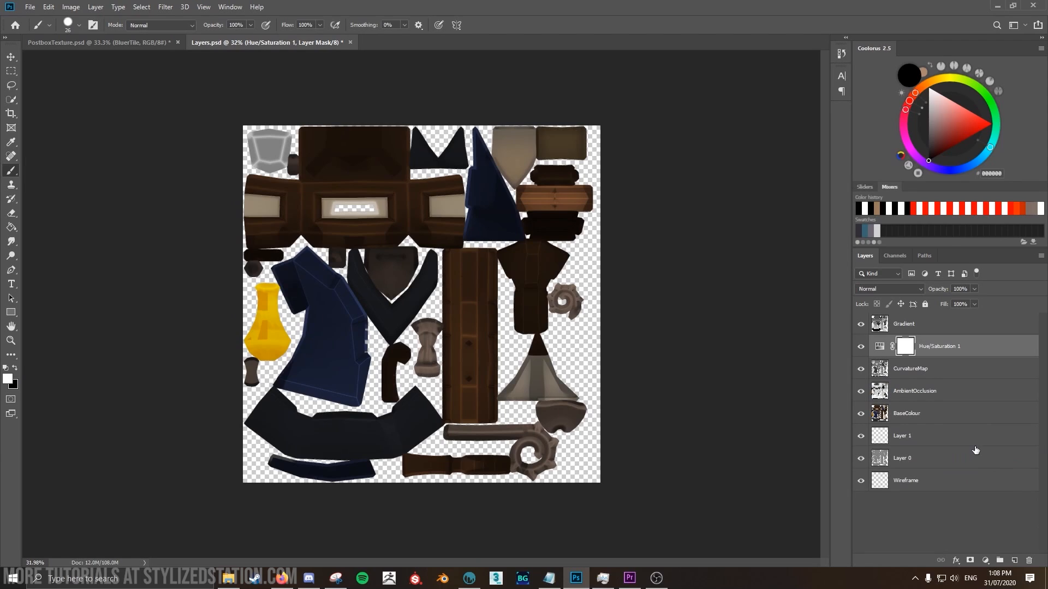
click(941, 390)
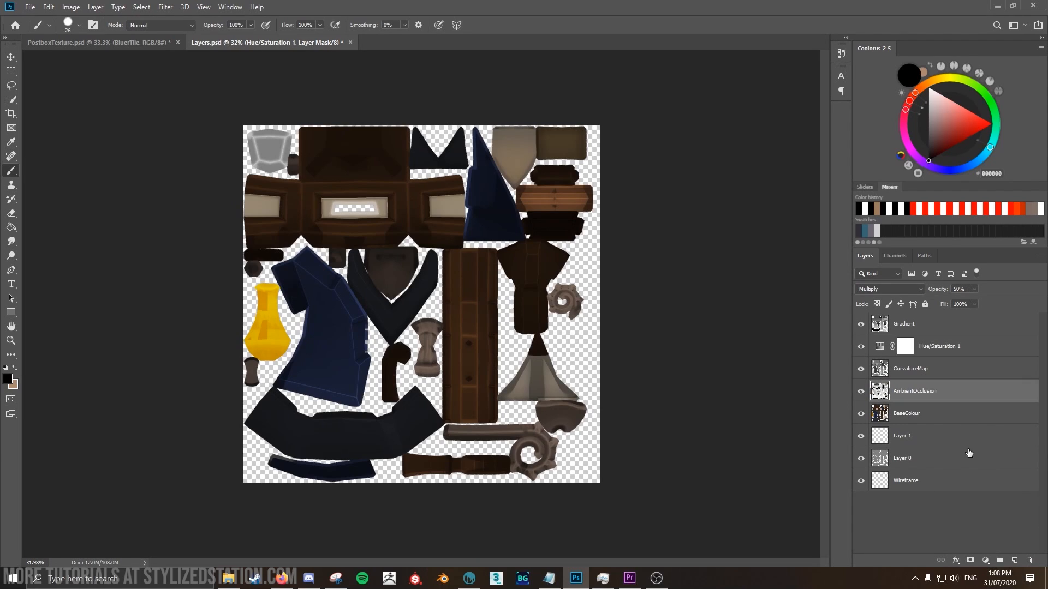
click(986, 561)
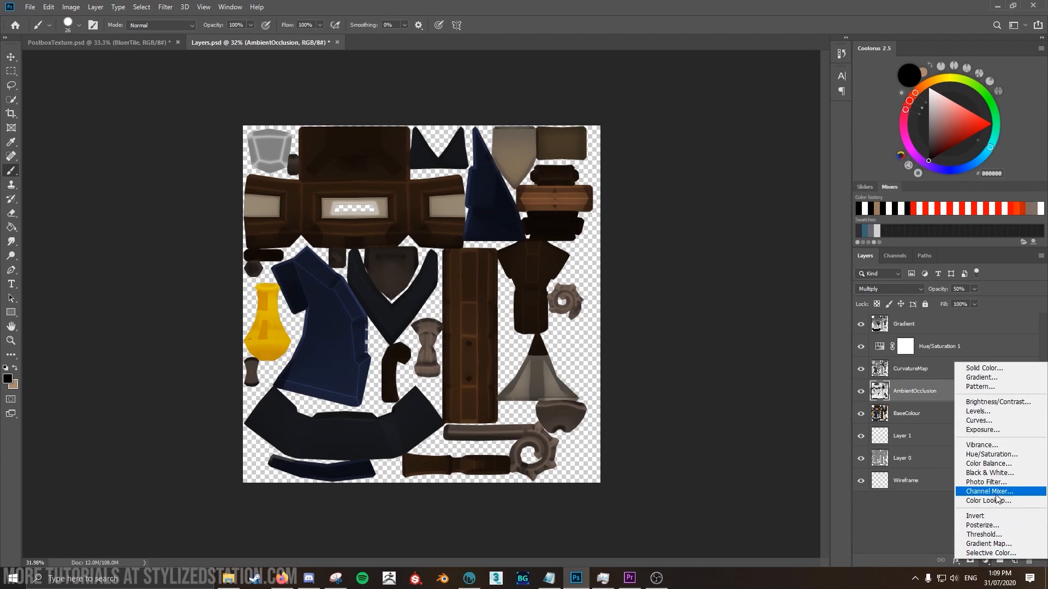
click(992, 455)
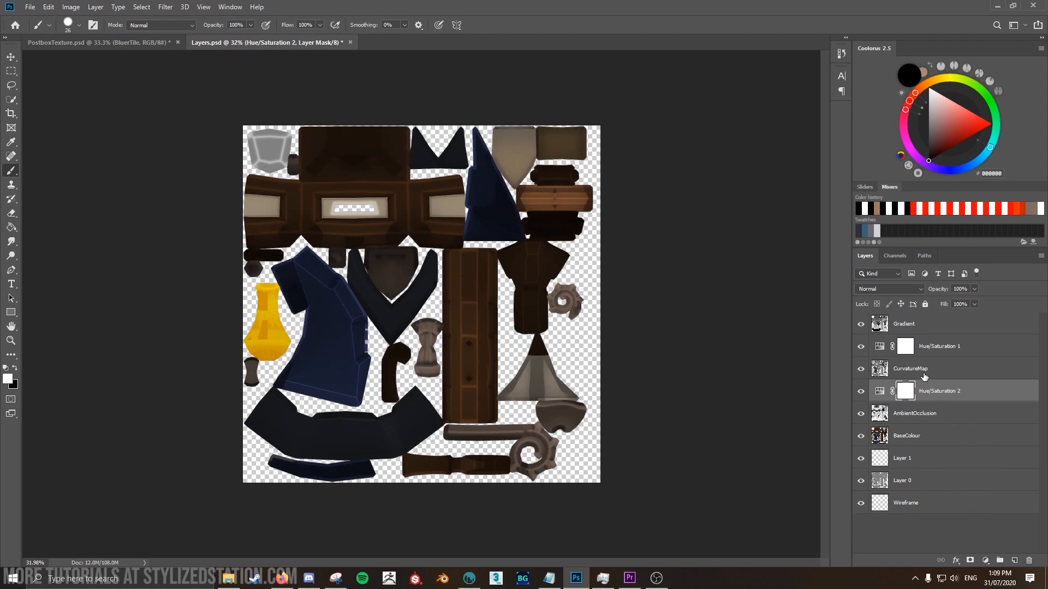
Clip the two Hue/Saturation adjustments to the AmbientOcclusion and CurvatureMap layers beneath them.
click(931, 396)
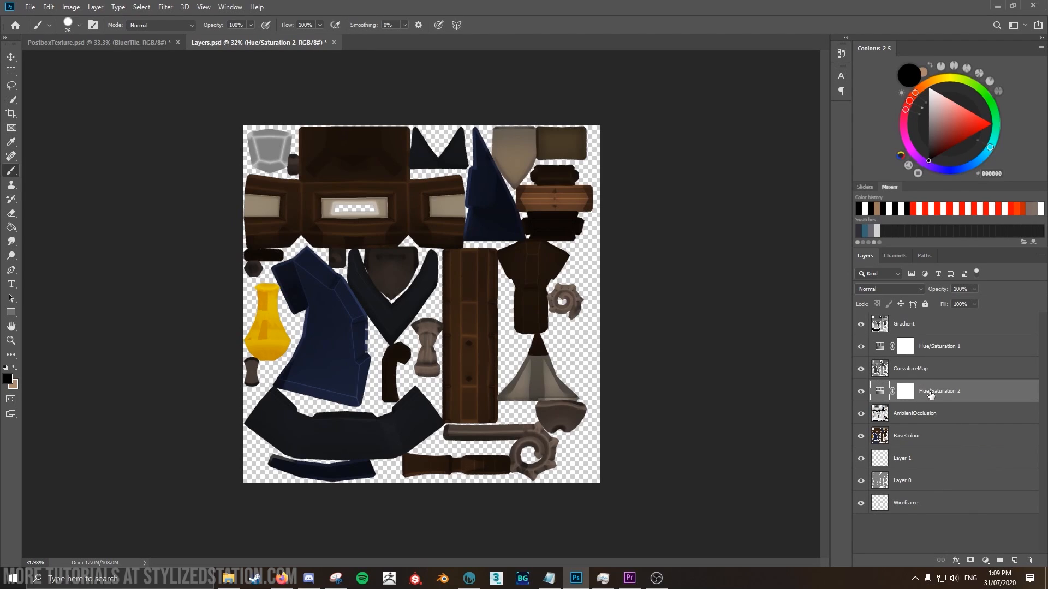
alt+click(915, 401)
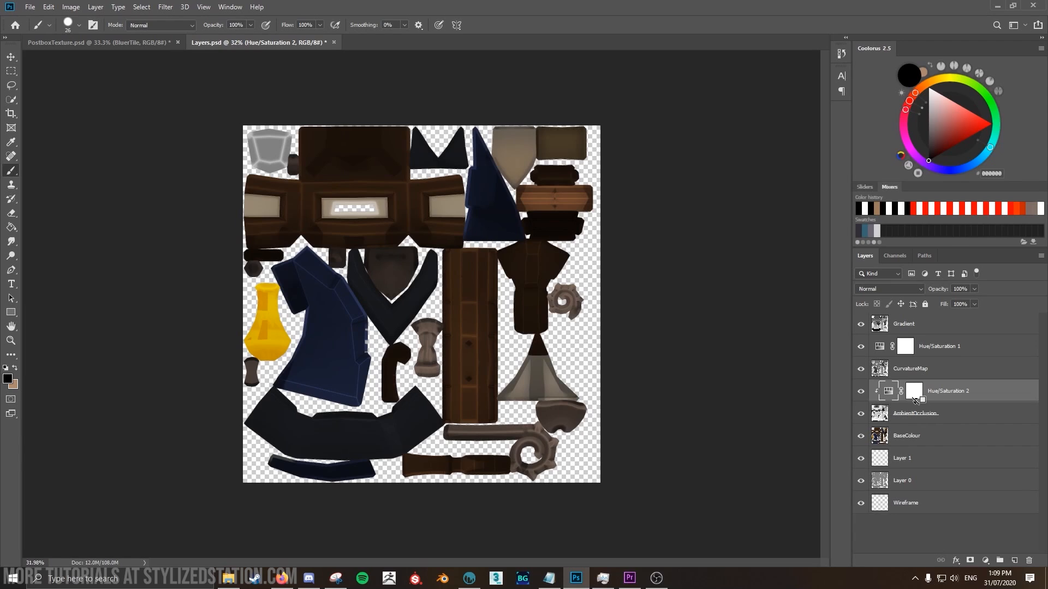
alt+click(929, 356)
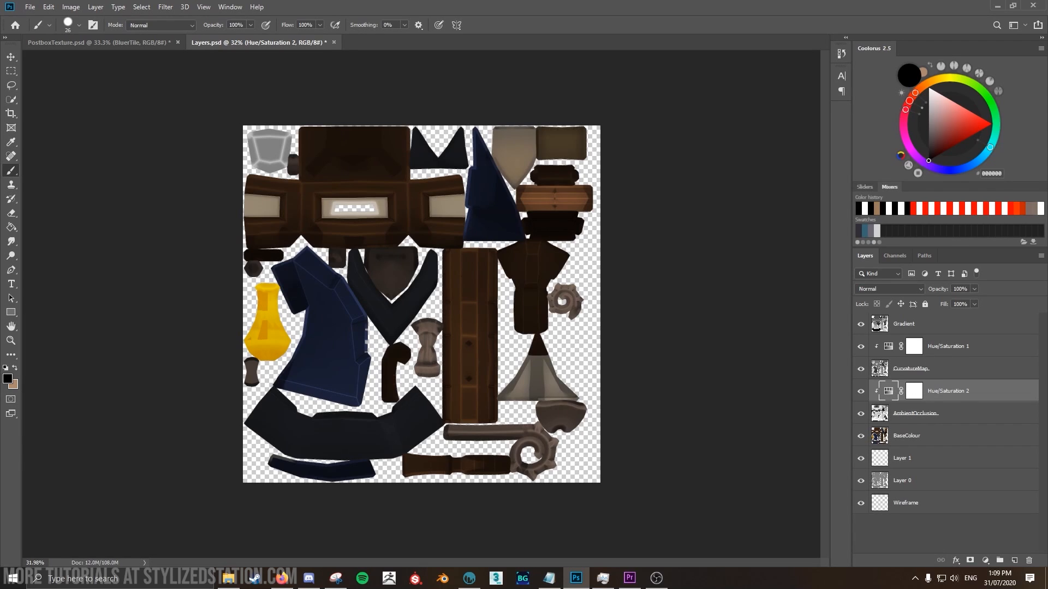
Colorize the AmbientOcclusion layer's Hue/Saturation adjustment with hue 240 and saturation 22, and hide the BaseColour layer.
click(729, 205)
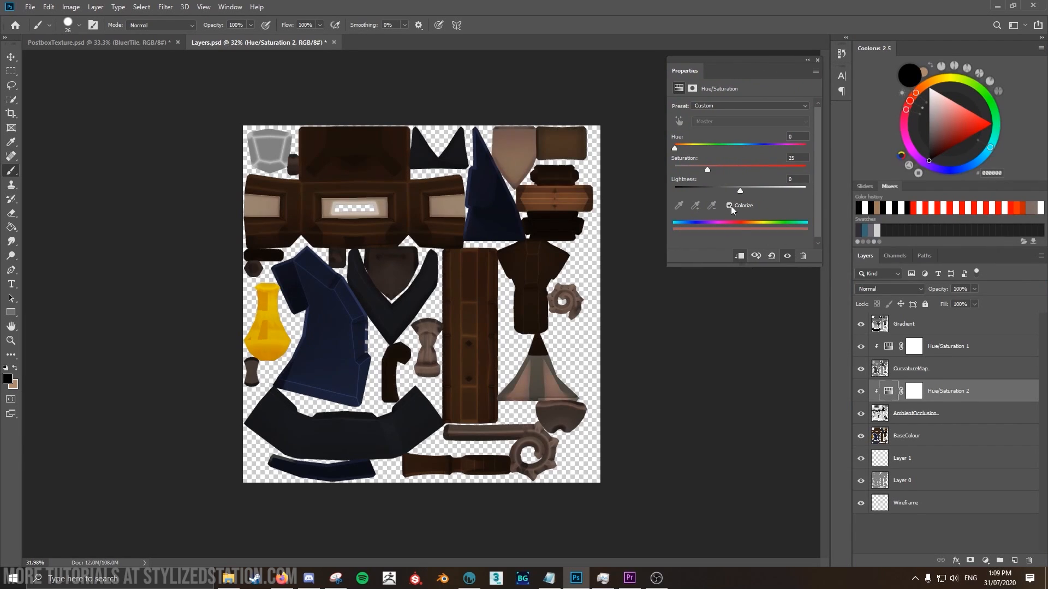
drag(710, 148, 765, 148)
mouse_move(707, 170)
mouse_down()
mouse_move(725, 170)
mouse_move(711, 172)
mouse_up()
click(861, 436)
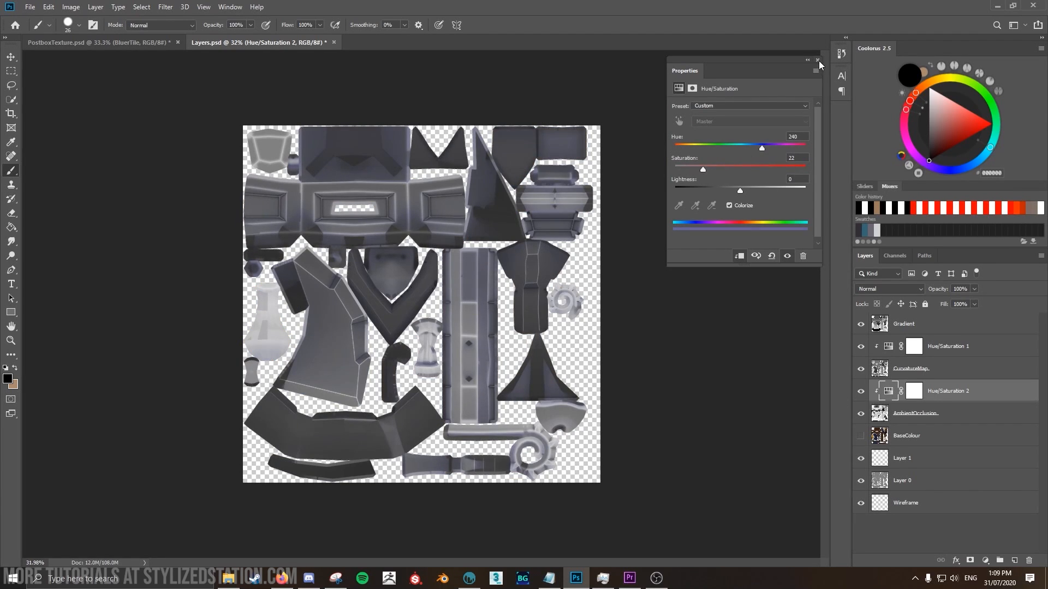
Colorize the CurvatureMap layer's Hue/Saturation adjustment with hue 27 and saturation 27, show BaseColour again and compare the tint on and off.
click(889, 347)
click(729, 206)
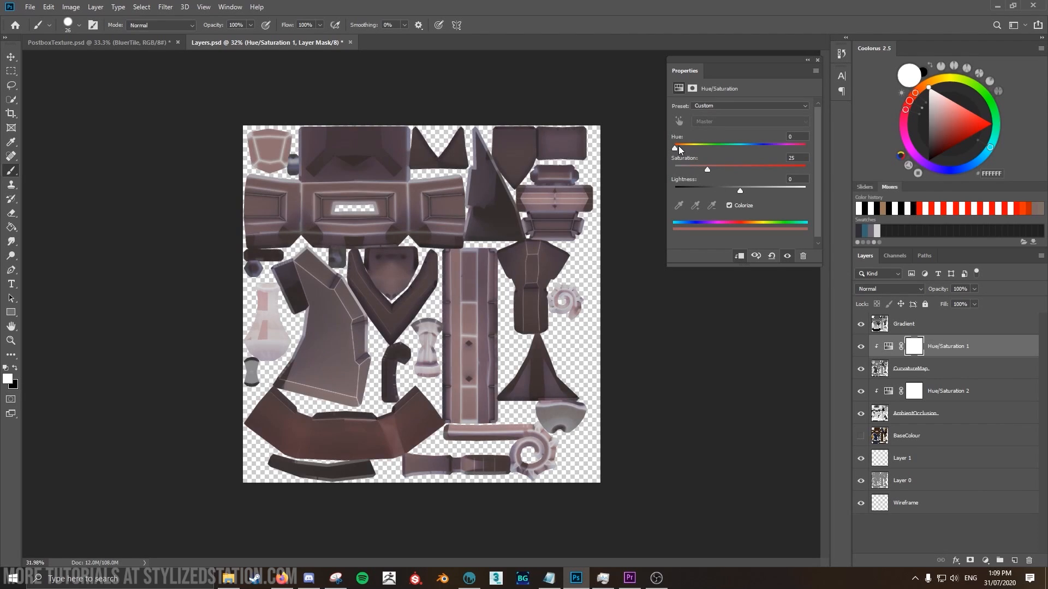
drag(679, 147, 682, 149)
click(860, 435)
click(861, 348)
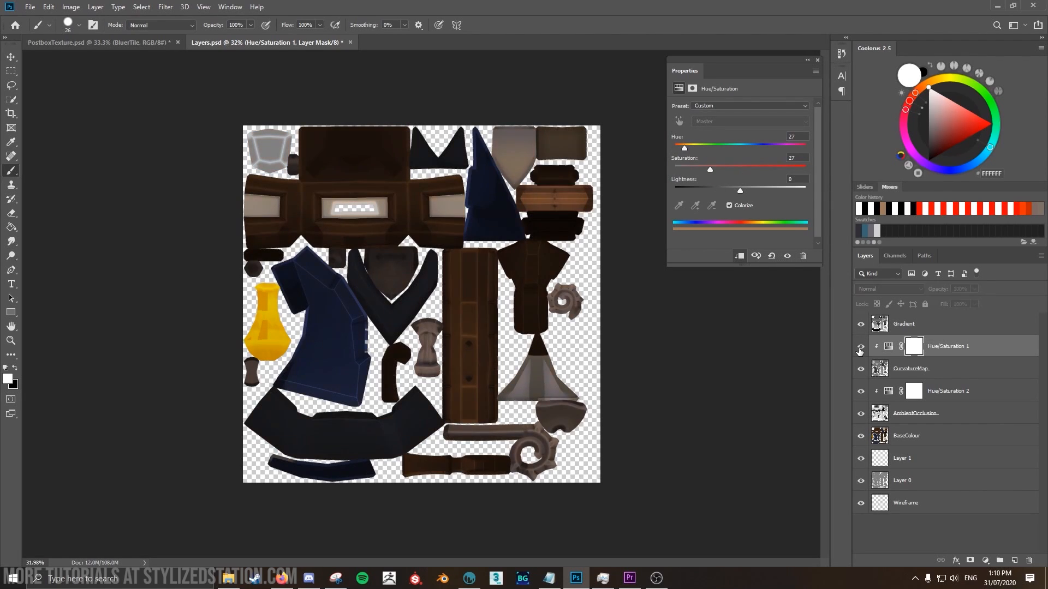
click(861, 348)
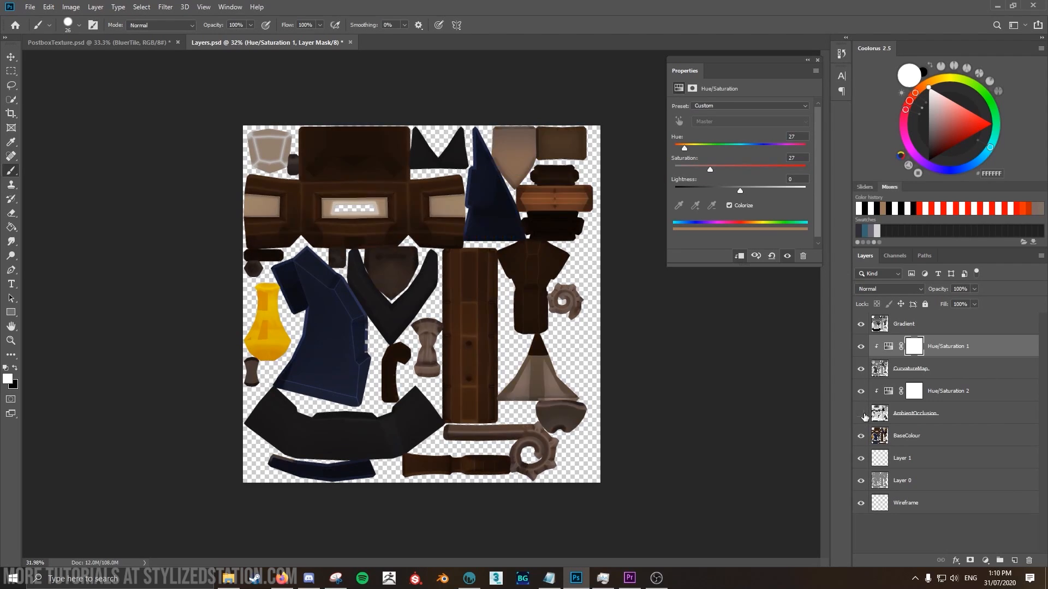
click(817, 61)
click(919, 420)
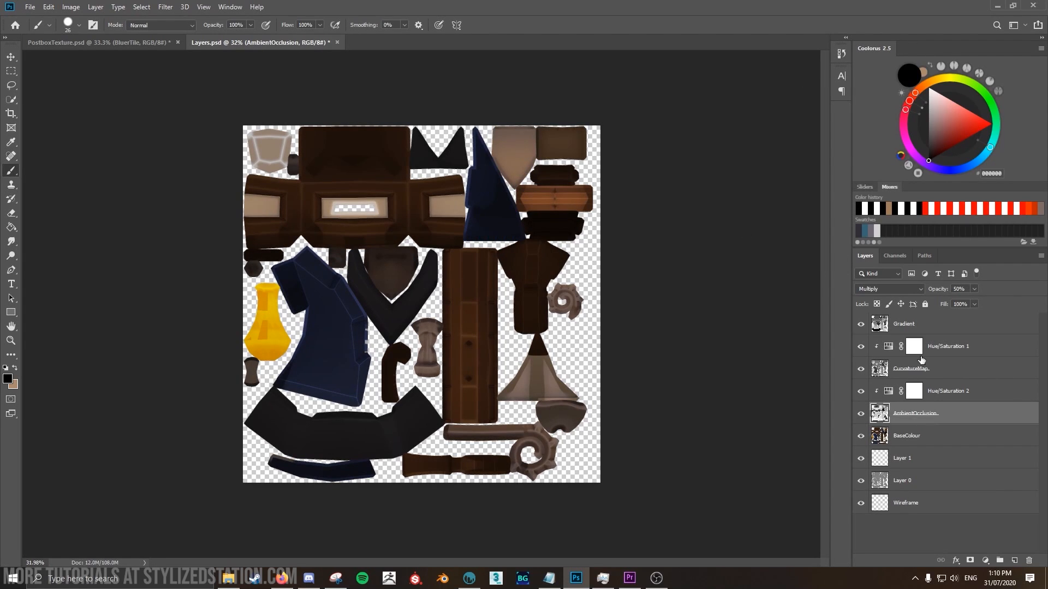
Add a Gradient Map adjustment layer clipped to the Gradient layer.
click(915, 328)
click(985, 560)
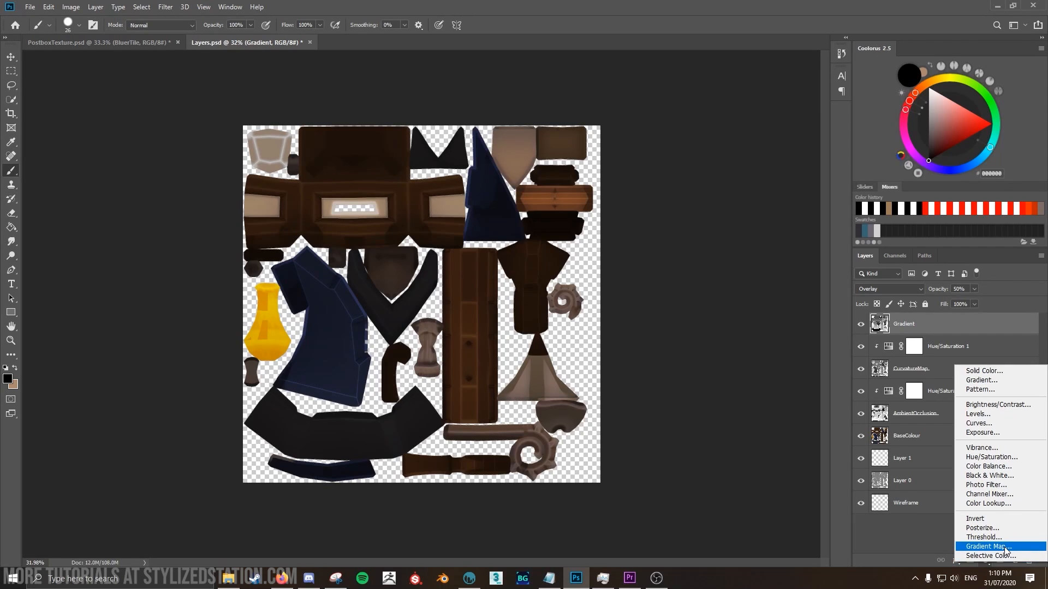
click(1001, 548)
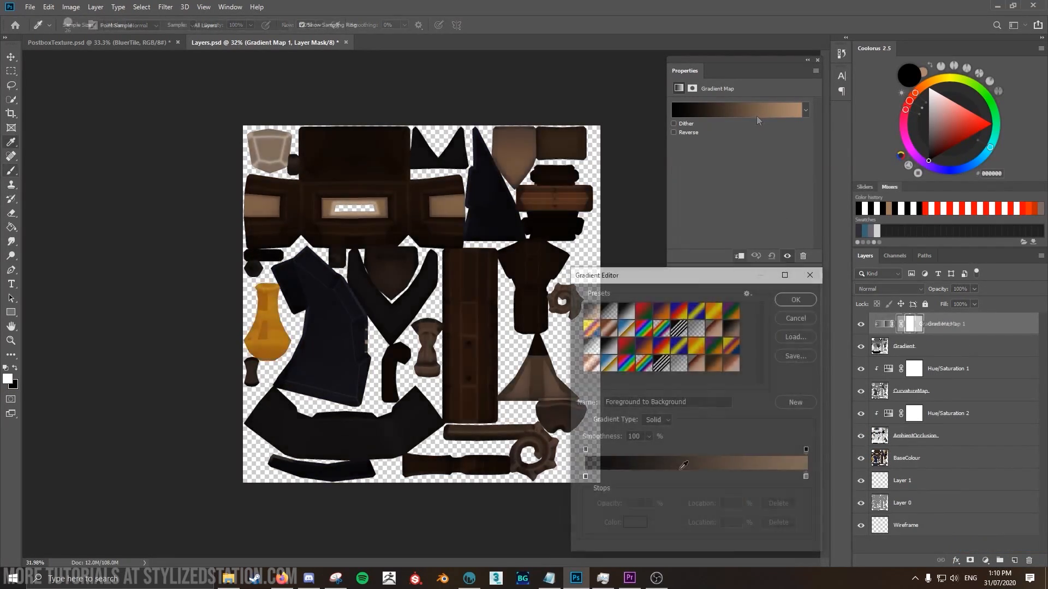
Recolour the gradient map's end stops, dark blue for the shadows and orange-brown for the highlights.
mouse_move(585, 478)
mouse_down()
mouse_move(638, 479)
mouse_move(584, 478)
mouse_up()
click(806, 477)
click(631, 523)
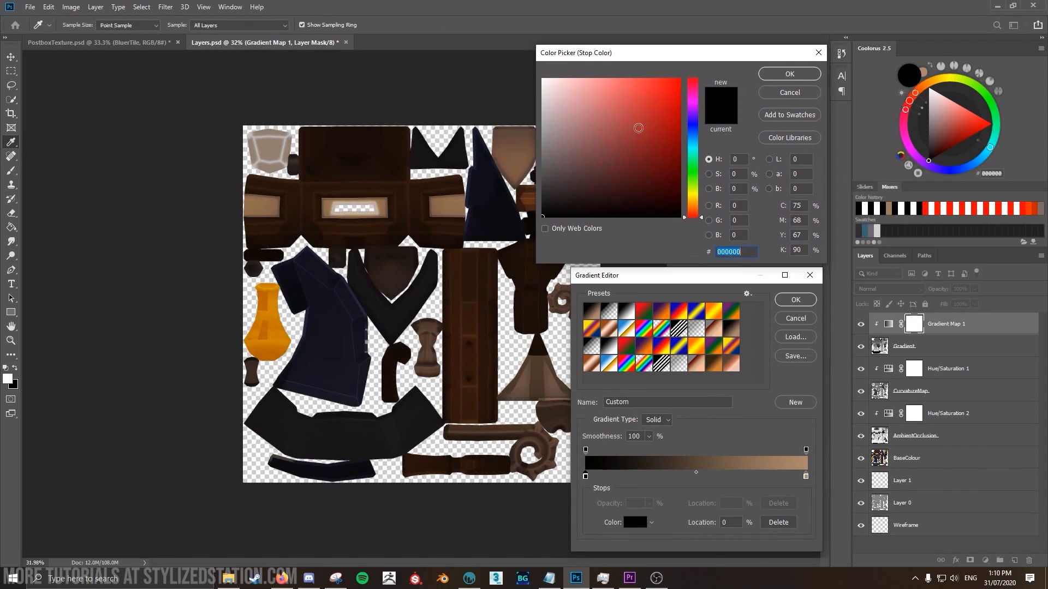
click(692, 129)
drag(622, 158, 595, 179)
click(790, 74)
click(806, 477)
click(635, 522)
drag(605, 131, 655, 107)
click(789, 74)
Add a muted tan stop at 78%, duplicate the dark blue stop to about 21% and move the orange-brown stop to 89%.
click(757, 477)
click(635, 523)
click(656, 105)
click(656, 106)
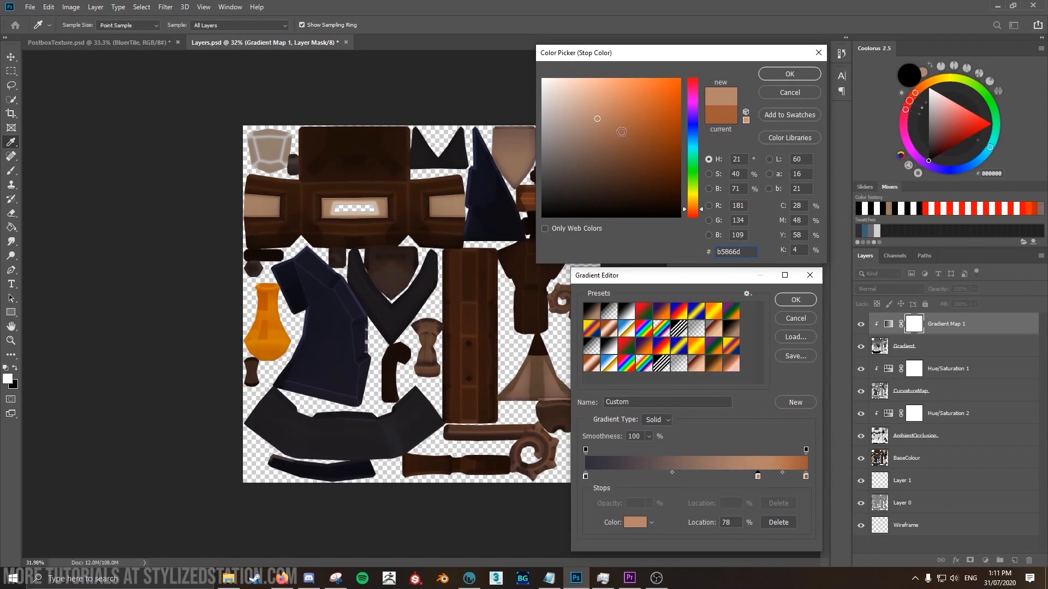
click(790, 73)
drag(586, 476, 632, 477)
drag(806, 476, 781, 476)
Recolour the gradient map's 0% stop with a darker blue.
click(633, 476)
click(586, 476)
click(635, 522)
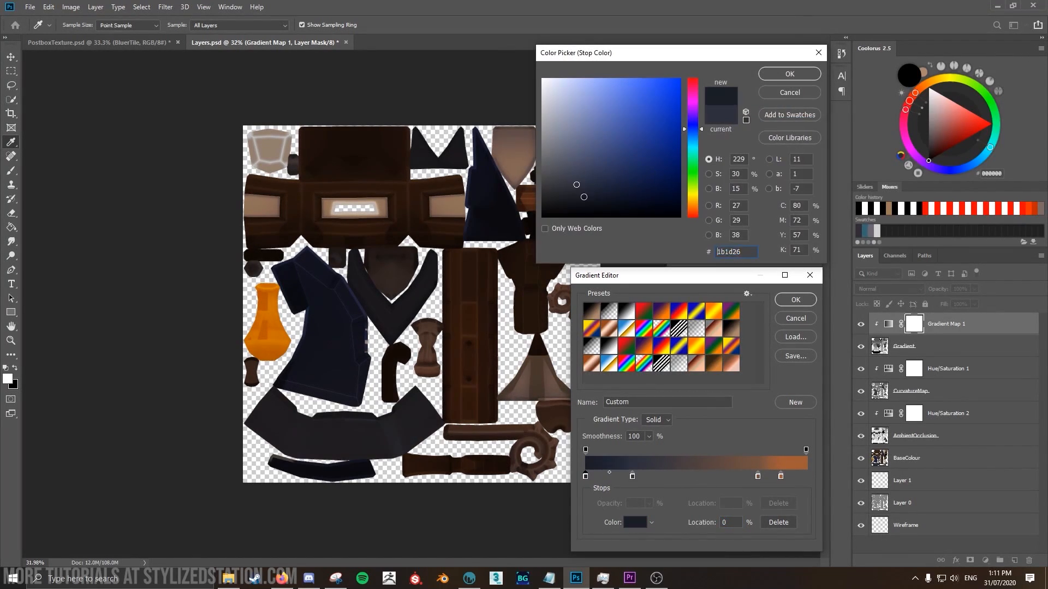
click(573, 177)
click(692, 121)
click(789, 73)
Set the gradient map's 89% stop to saturated orange a65514 and apply the edited gradient.
double_click(781, 476)
click(667, 92)
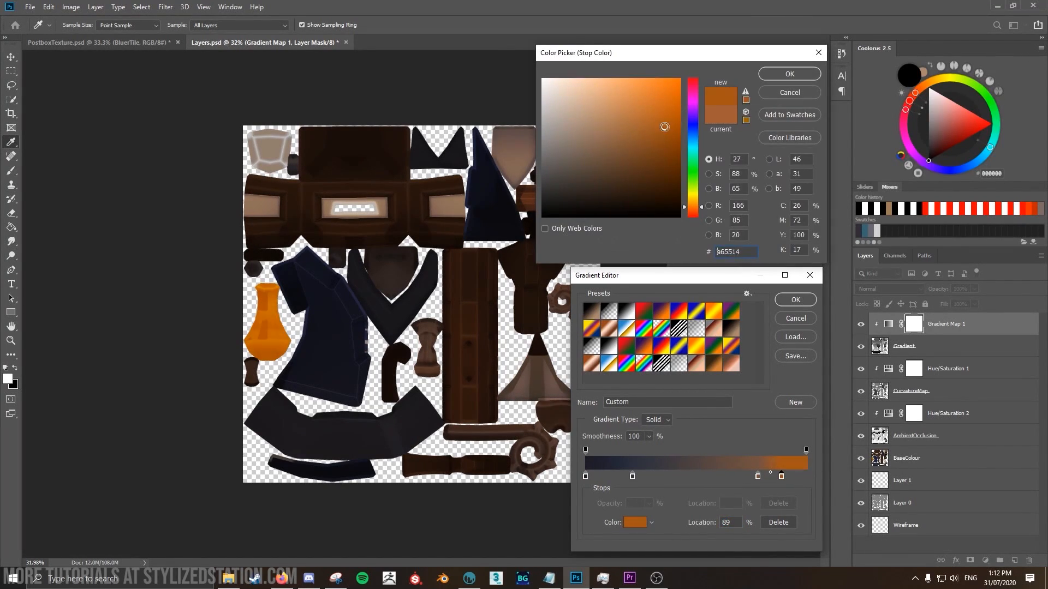
click(789, 74)
click(796, 299)
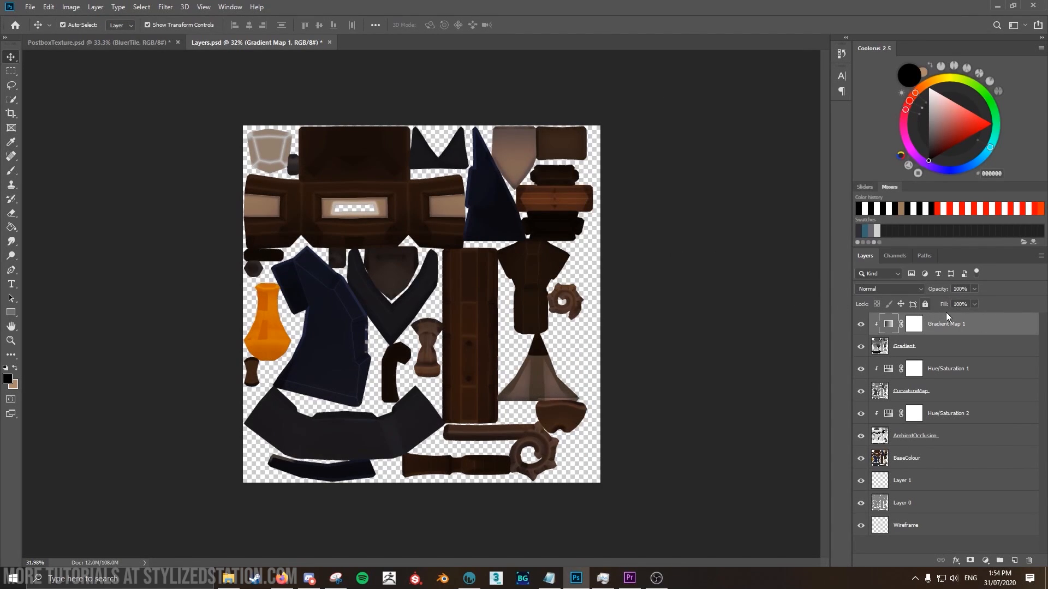
Merge all layers from Gradient Map 1 down to BaseColour into one, and compare the texture with the merged layer hidden and shown.
shift+click(938, 459)
right_click(938, 459)
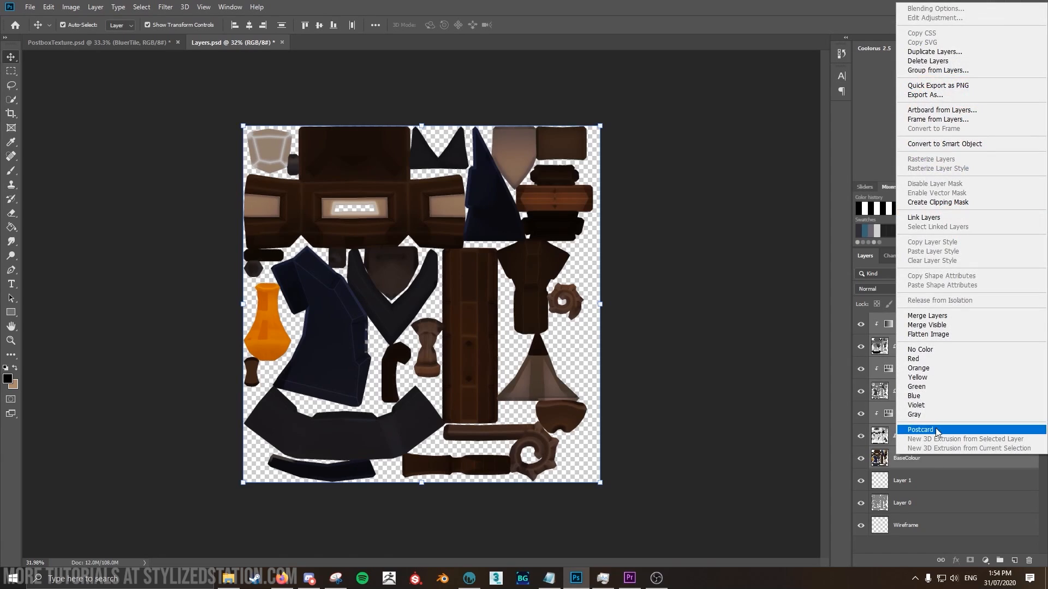
click(962, 321)
click(860, 327)
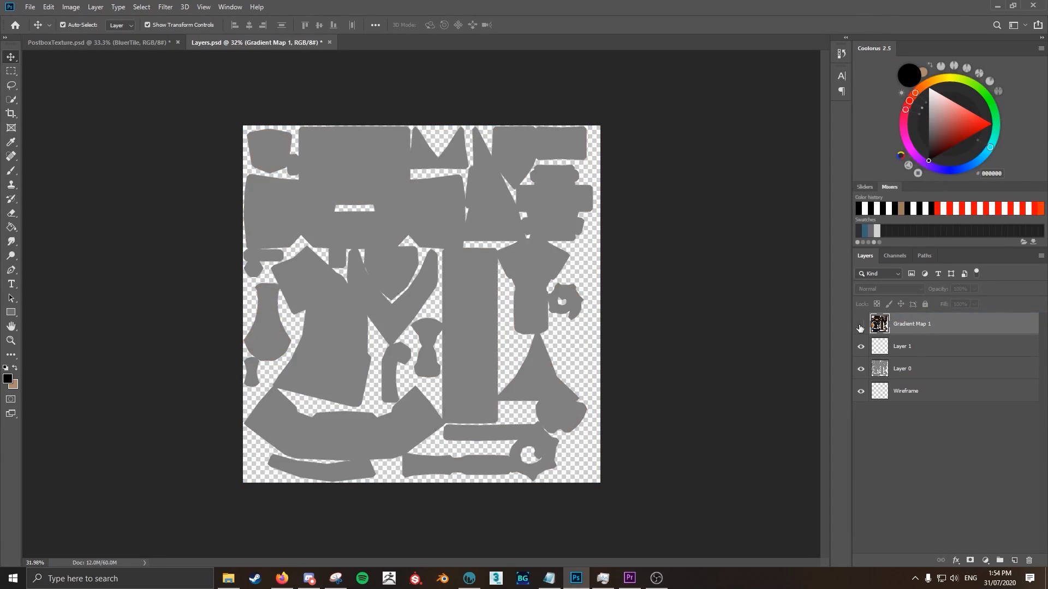
click(860, 326)
click(860, 326)
click(860, 326)
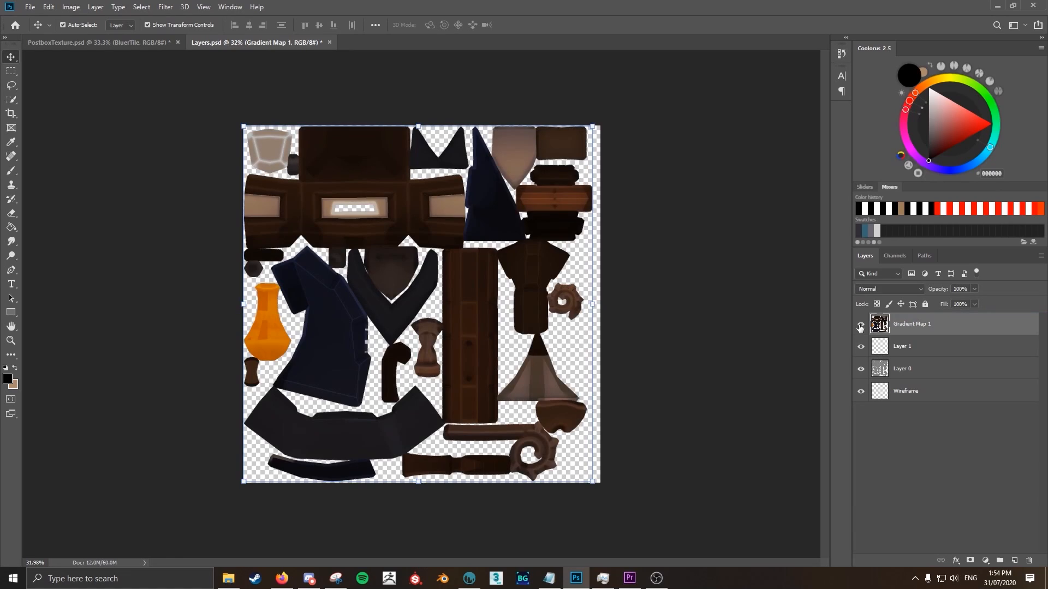
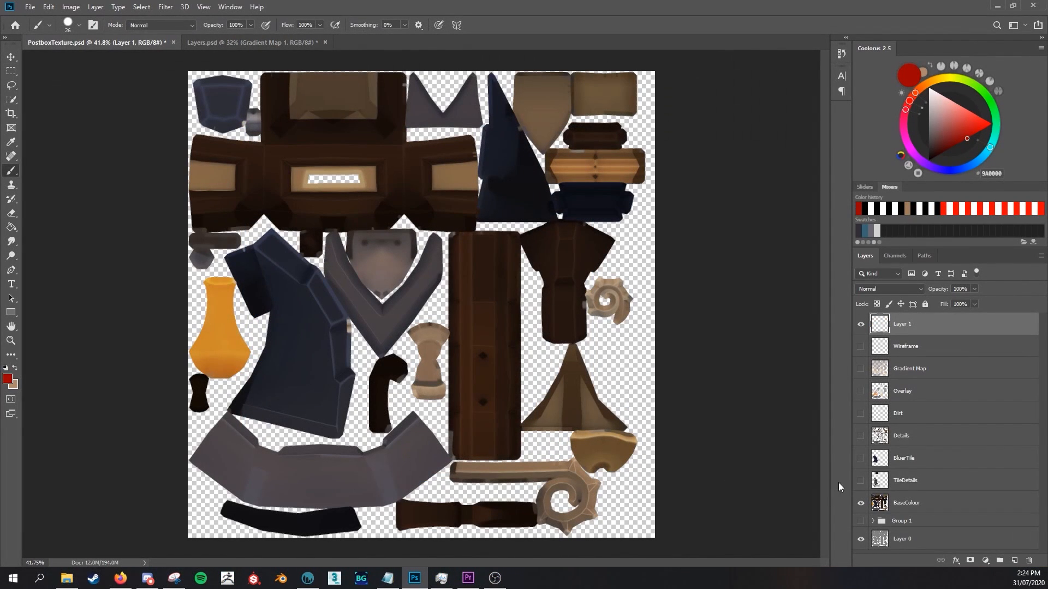
Show the TileDetails layer in PostboxTexture.psd and focus on the blue roof tile piece.
click(861, 482)
key(z)
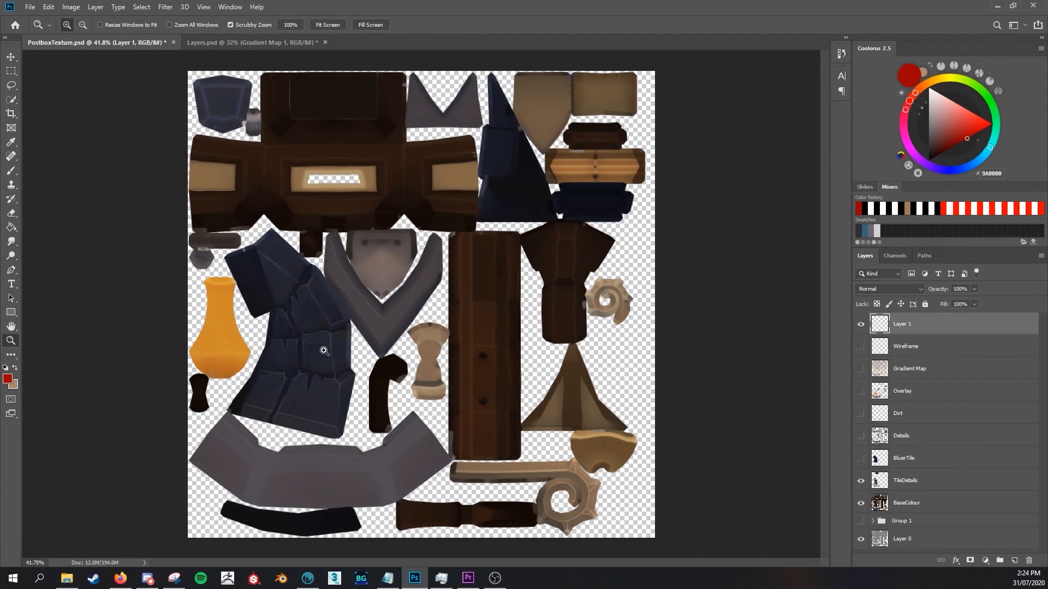
drag(328, 349, 371, 353)
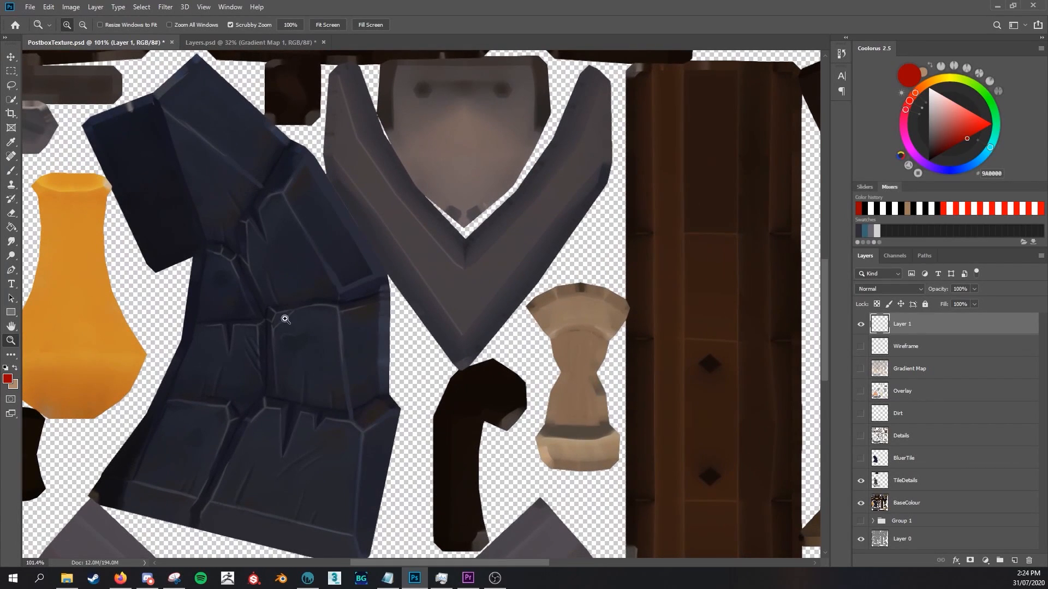
Point out the cracks between the blue roof tiles with red brush arrows on Layer 1, and undo all the marks.
click(11, 170)
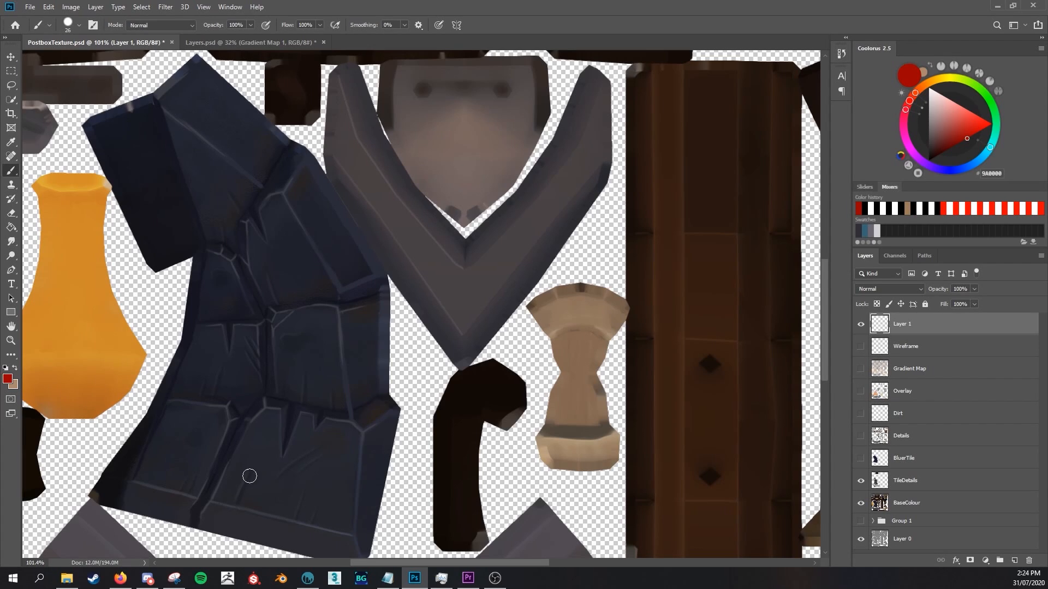
drag(254, 490, 246, 479)
drag(270, 271, 264, 284)
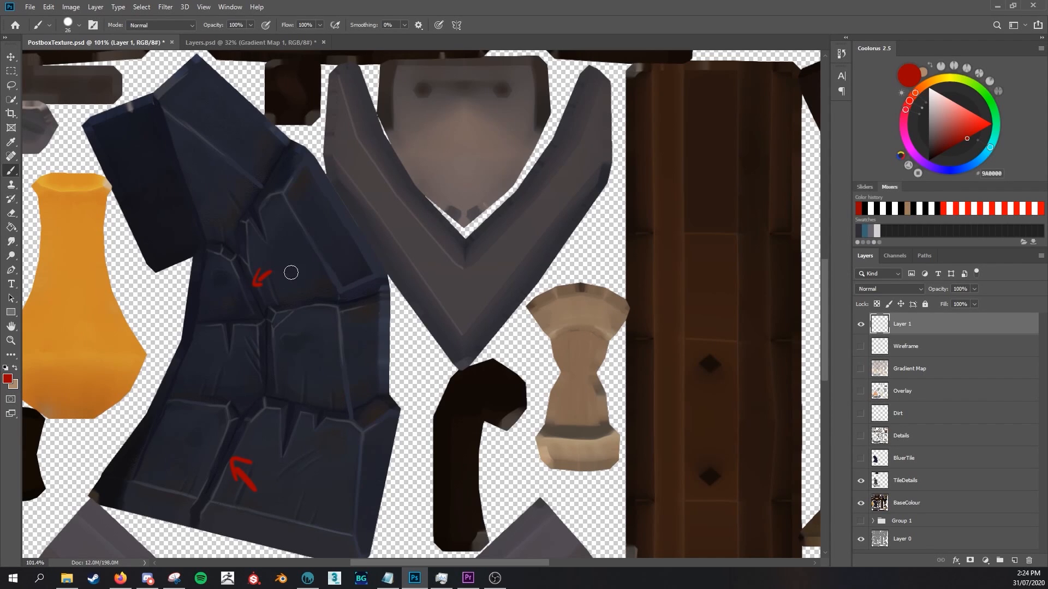
drag(281, 219, 266, 221)
key(ctrl+z)
key(ctrl+z)
key(ctrl+z)
key(ctrl+z)
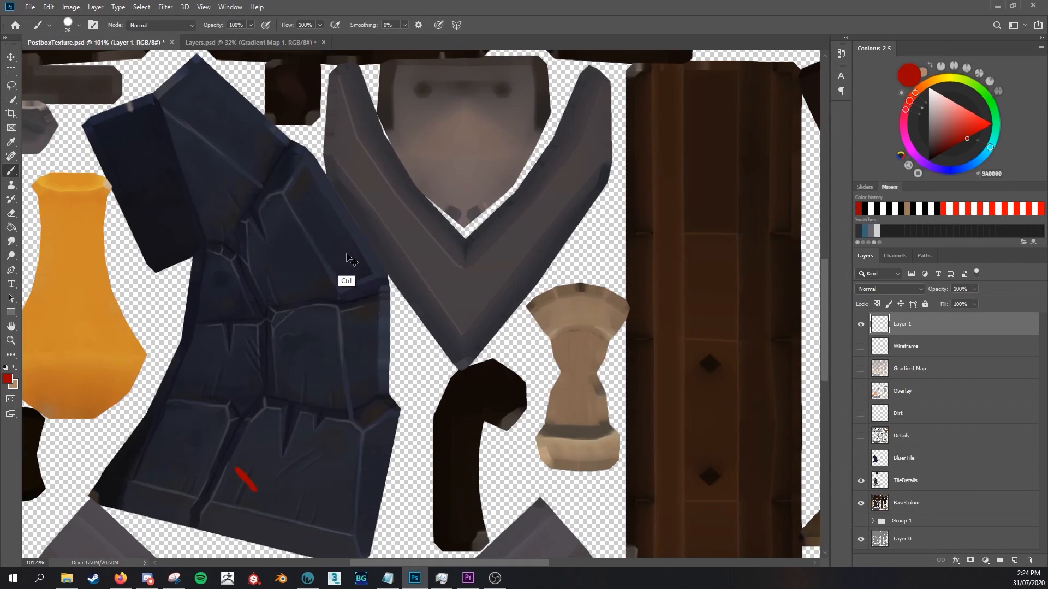
key(ctrl+z)
Mark the bevelled edge of the upper roof tile with small red brush strokes, and undo them.
click(344, 250)
drag(334, 251, 345, 261)
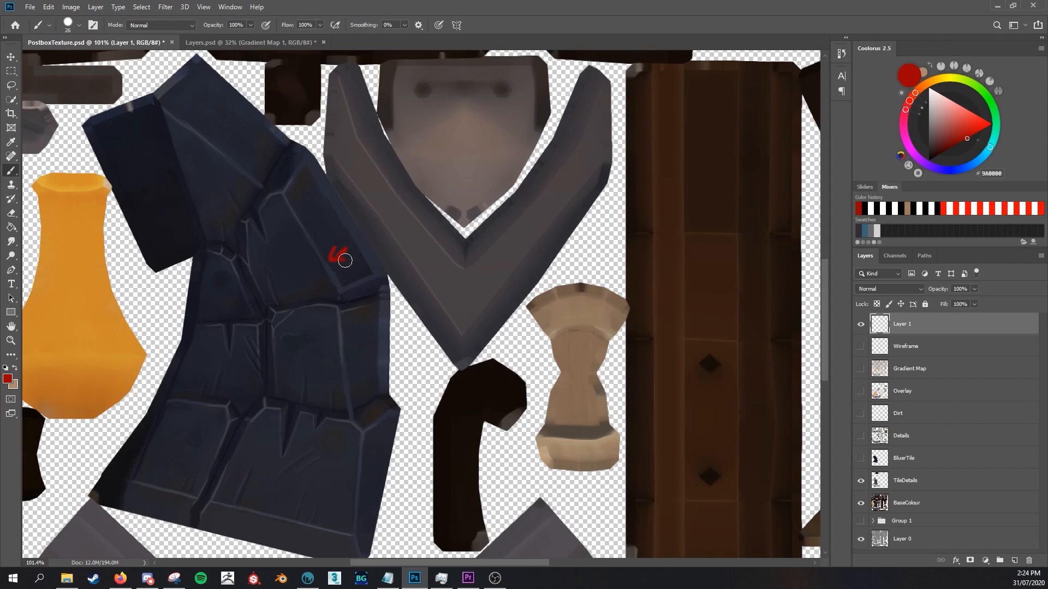
key(ctrl+z)
key(ctrl+z)
Draw a red arrow on the topmost roof tile, circle two tile corners along the roof edge, and undo the circles.
mouse_move(228, 107)
mouse_down()
mouse_move(258, 145)
mouse_move(257, 128)
mouse_up()
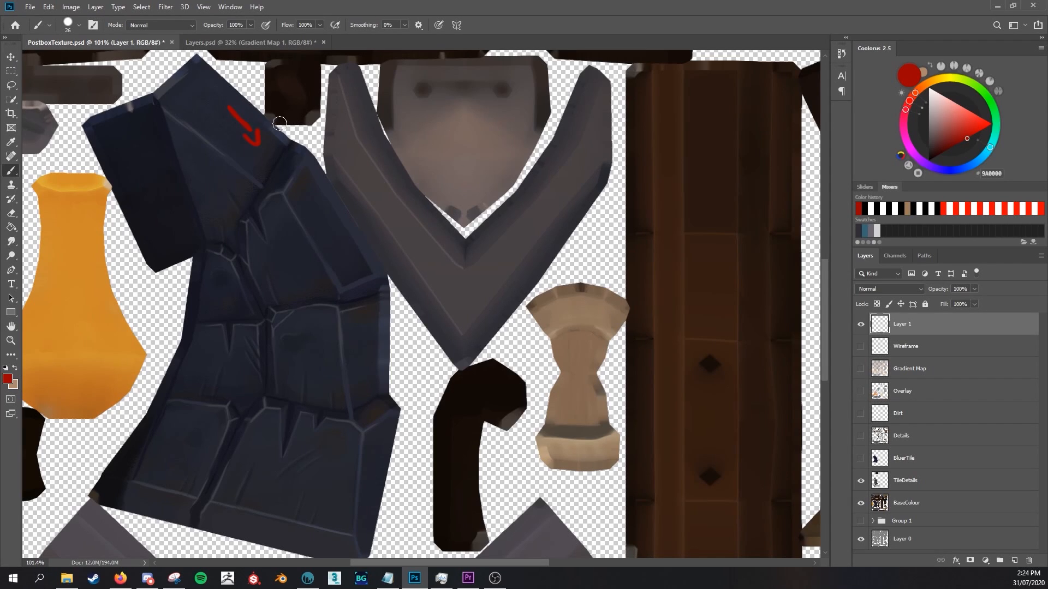
mouse_move(385, 286)
mouse_down()
mouse_move(323, 298)
mouse_move(380, 269)
mouse_up()
mouse_move(407, 379)
mouse_down()
mouse_move(289, 415)
mouse_move(415, 382)
mouse_up()
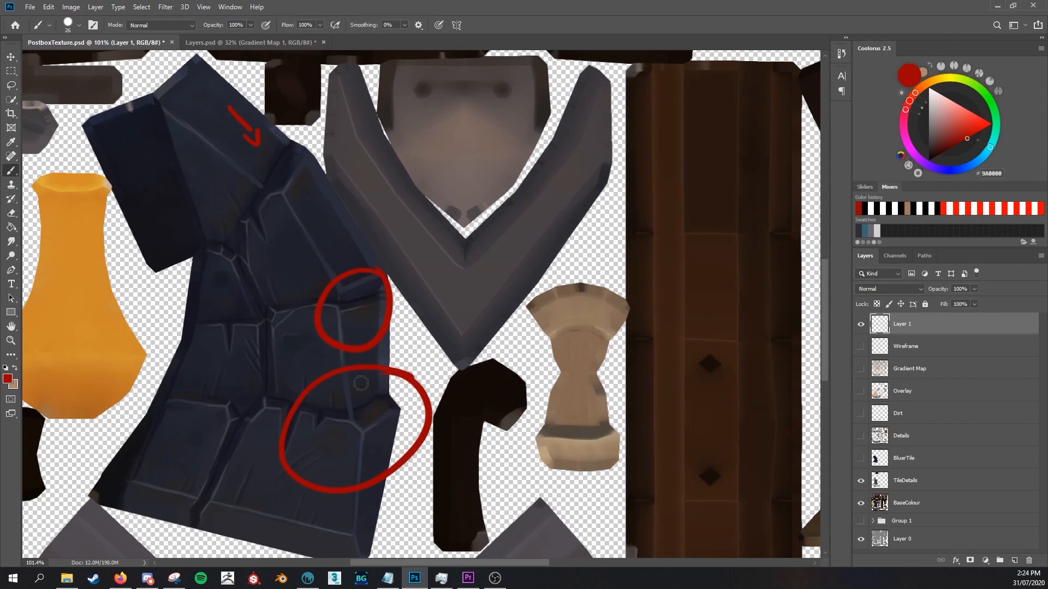
key(ctrl+z)
key(ctrl+z)
key(ctrl+z)
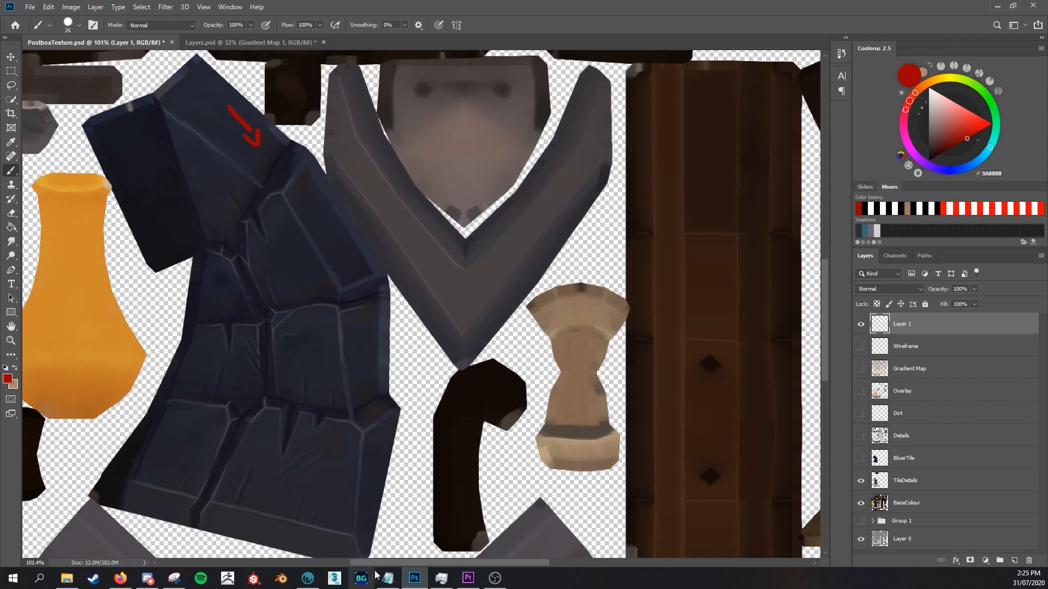
Show the BluerTile and Details layers in PostboxTexture.psd and look over the whole texture sheet.
key(z)
drag(474, 452, 399, 464)
click(862, 459)
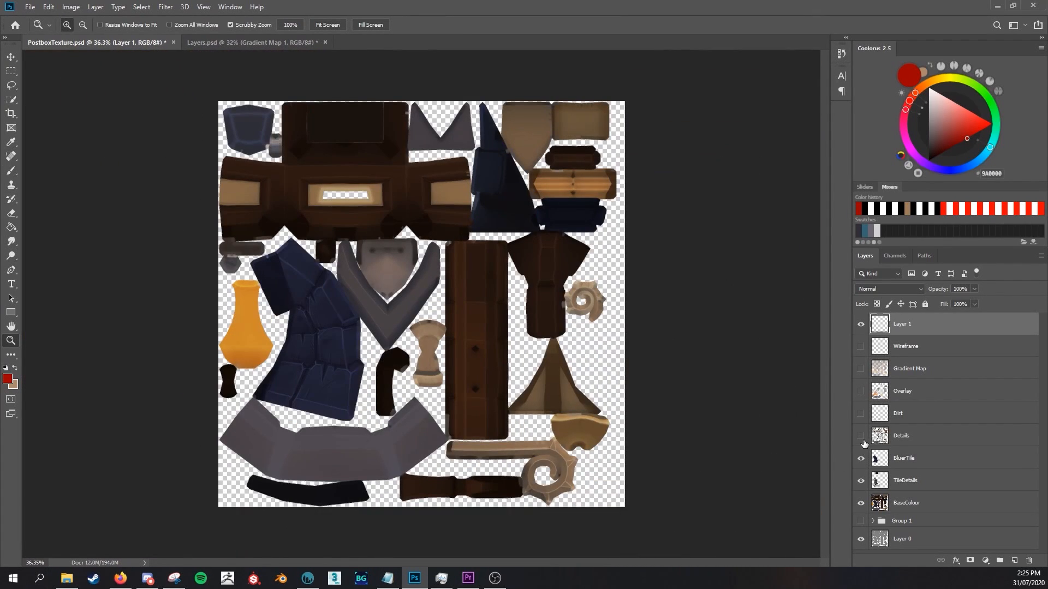
click(861, 436)
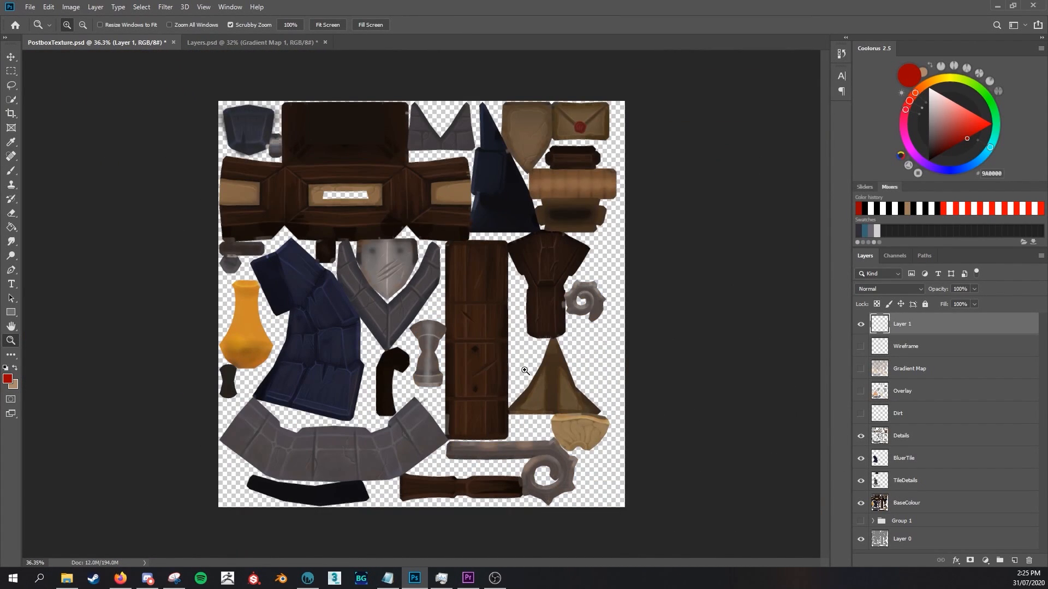
drag(525, 371, 549, 371)
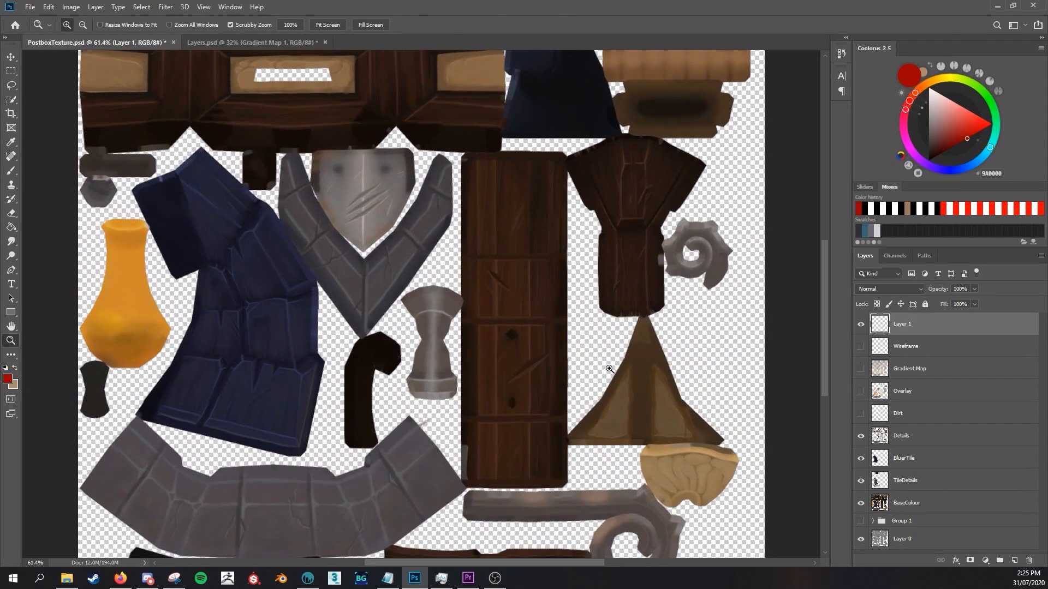
drag(823, 334, 820, 310)
scroll(820, 310, down, 5)
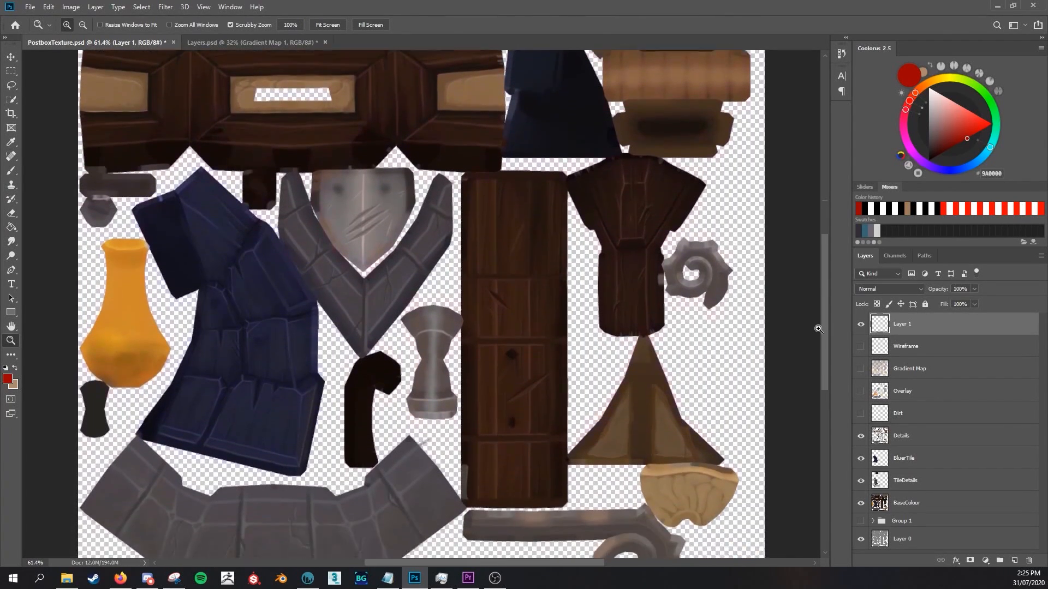
drag(808, 346, 784, 366)
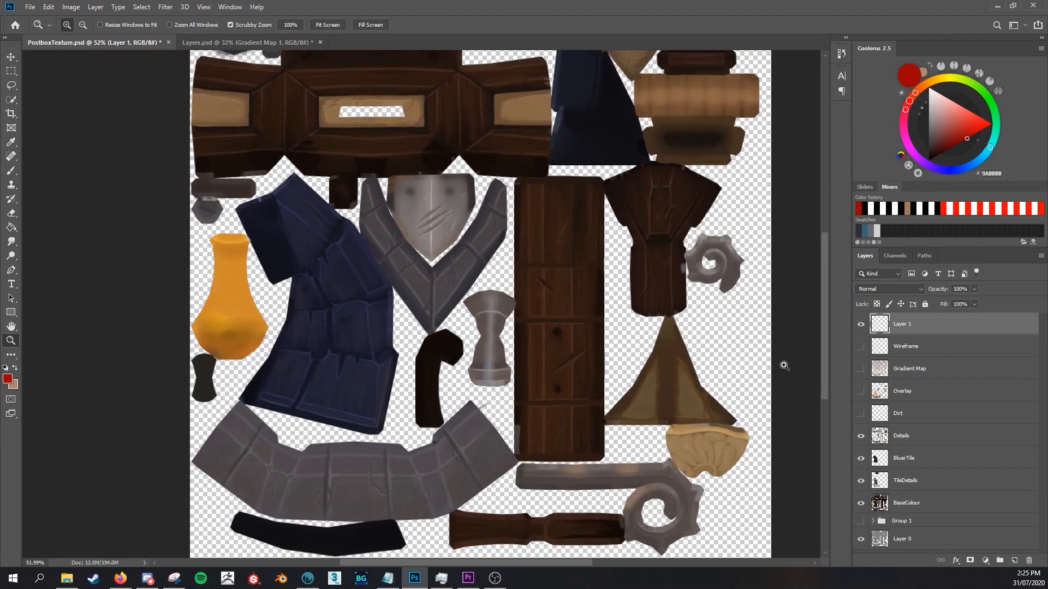
Show the Dirt and Overlay layers, preview other blend modes on the Overlay layer, and keep it set to Overlay.
click(863, 414)
click(860, 392)
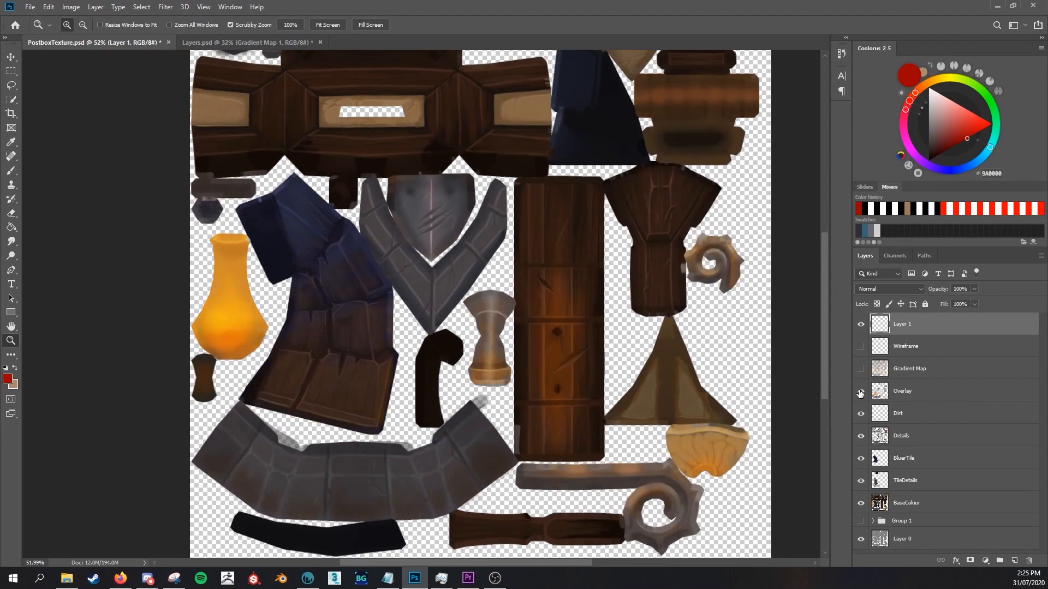
click(860, 391)
click(908, 392)
click(914, 294)
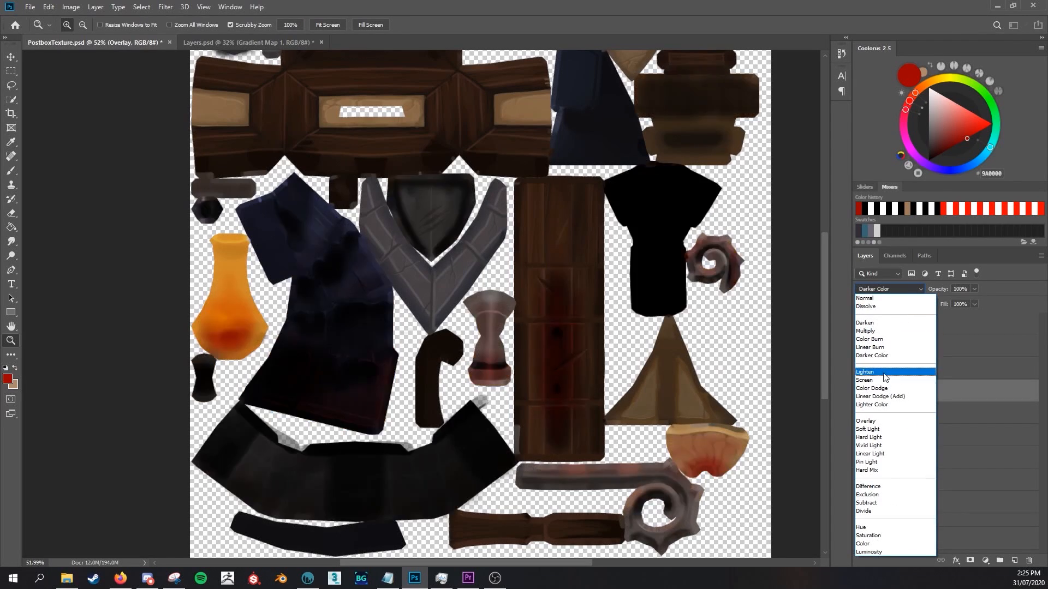
click(875, 421)
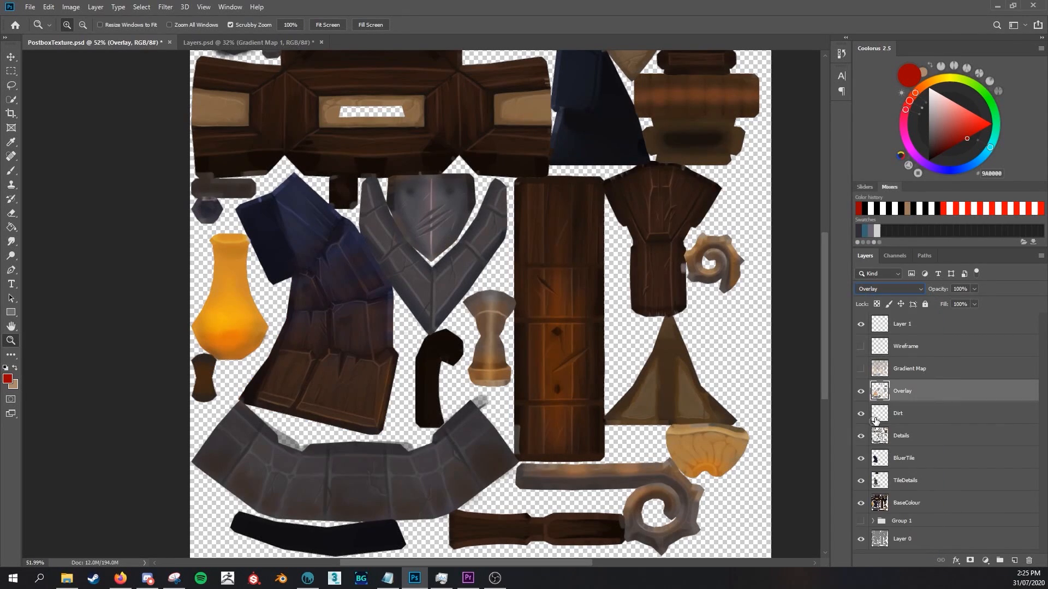
Show the Gradient Map layer, comparing the postbox texture with and without it.
click(861, 368)
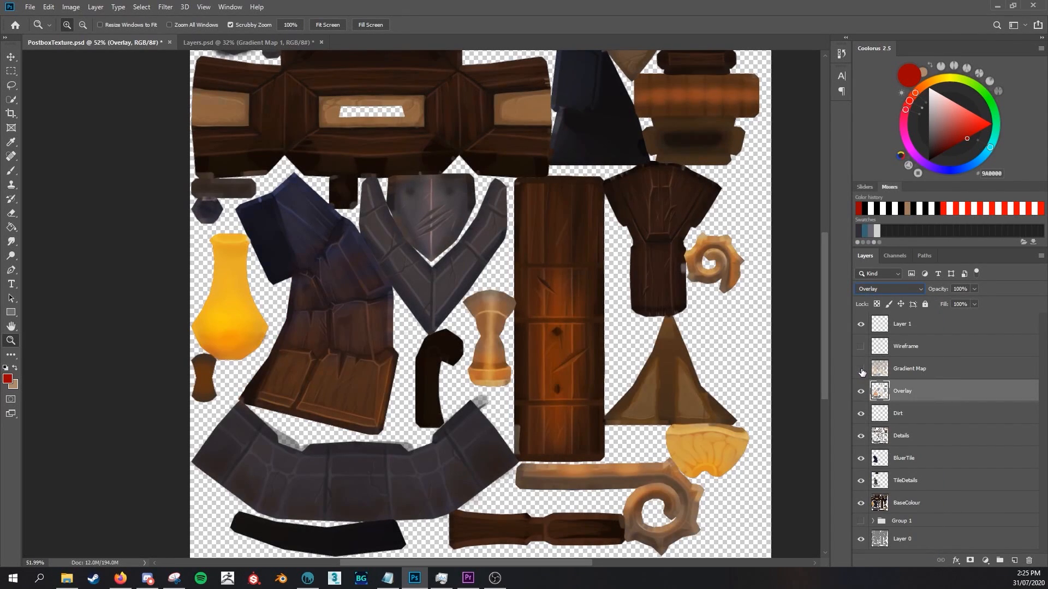
click(861, 369)
click(862, 368)
drag(810, 379, 779, 379)
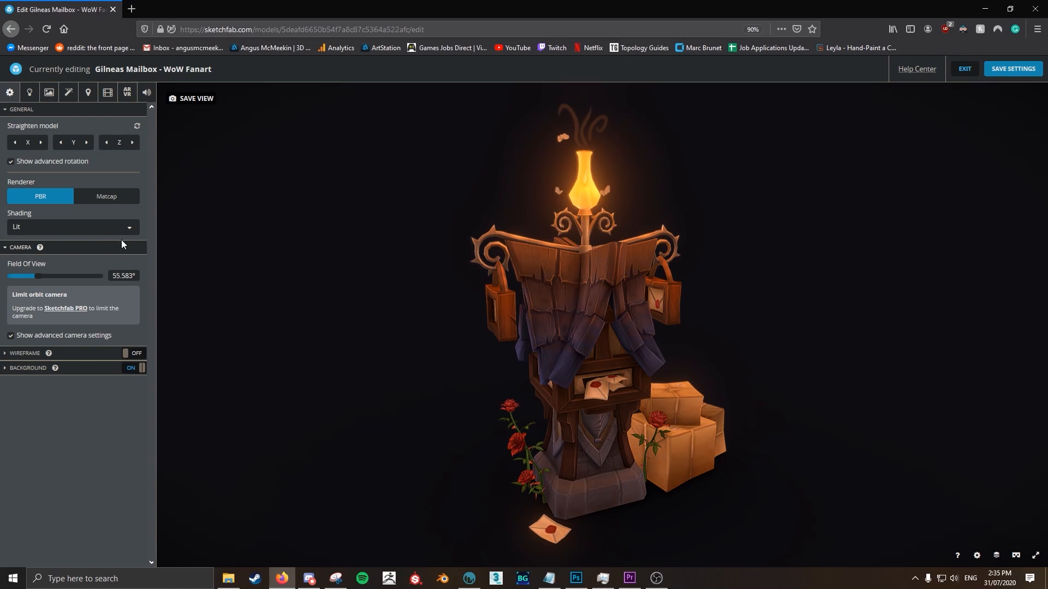
In the Sketchfab editor, compare the mailbox model in Shadeless and Lit shading, ending on Lit.
click(42, 228)
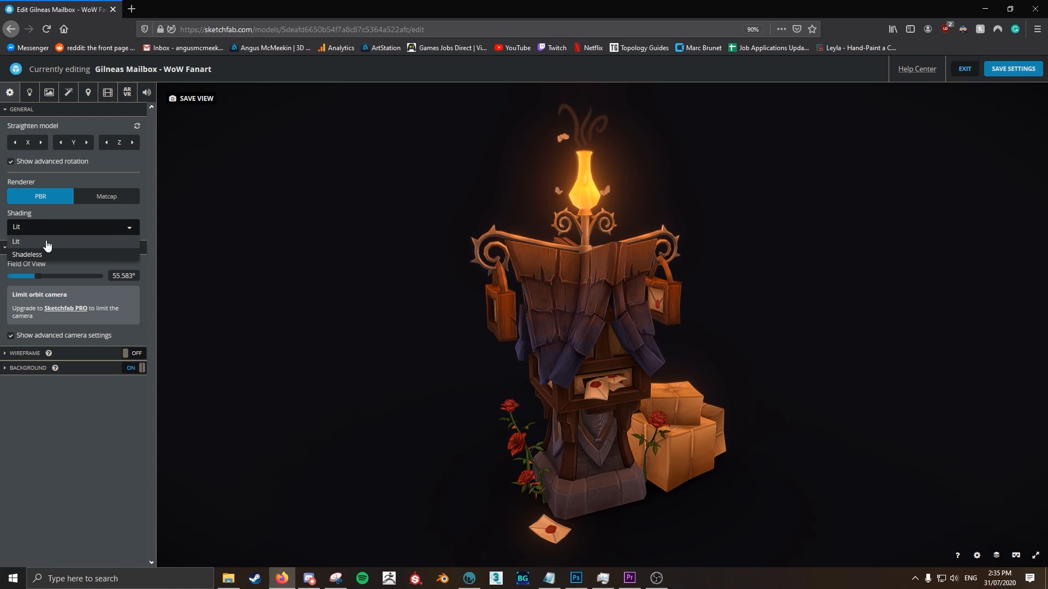
click(44, 242)
click(46, 232)
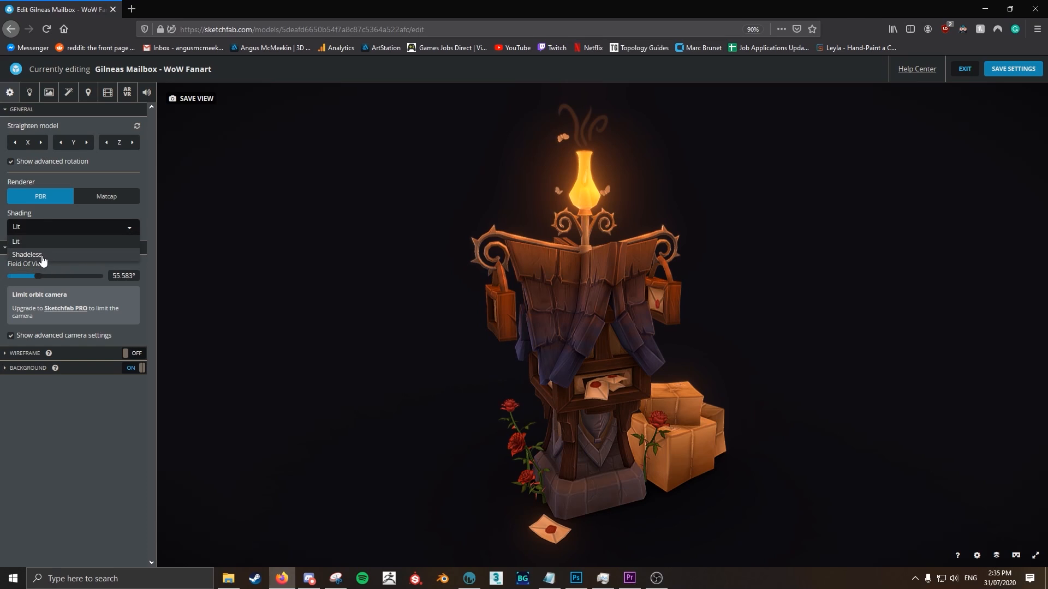
click(39, 254)
click(39, 231)
click(38, 243)
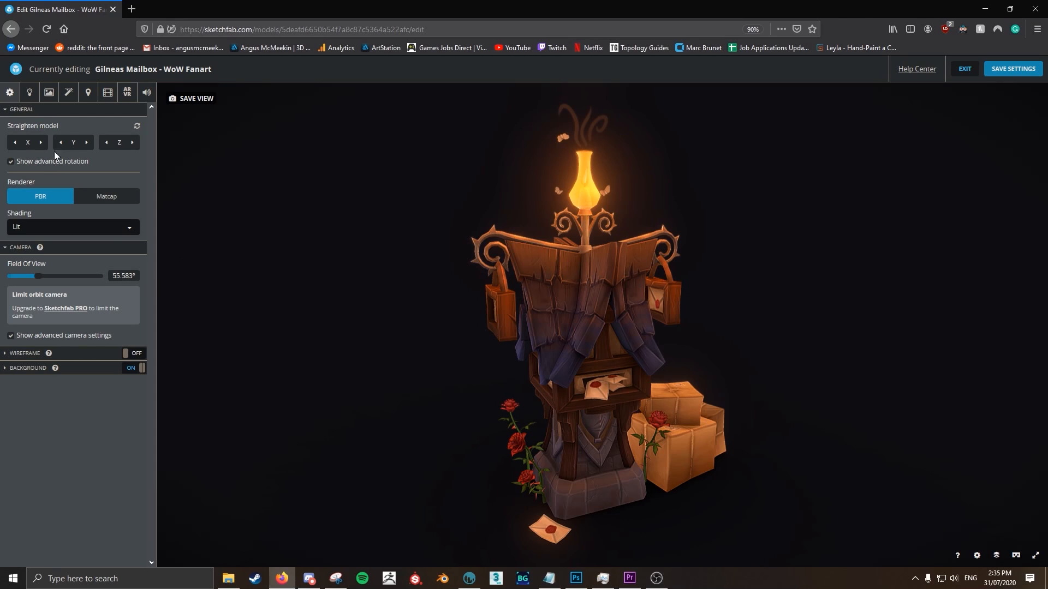
Review the environment shadow's light intensity in the lighting settings and compare the scene with ground shadows off and on.
click(30, 93)
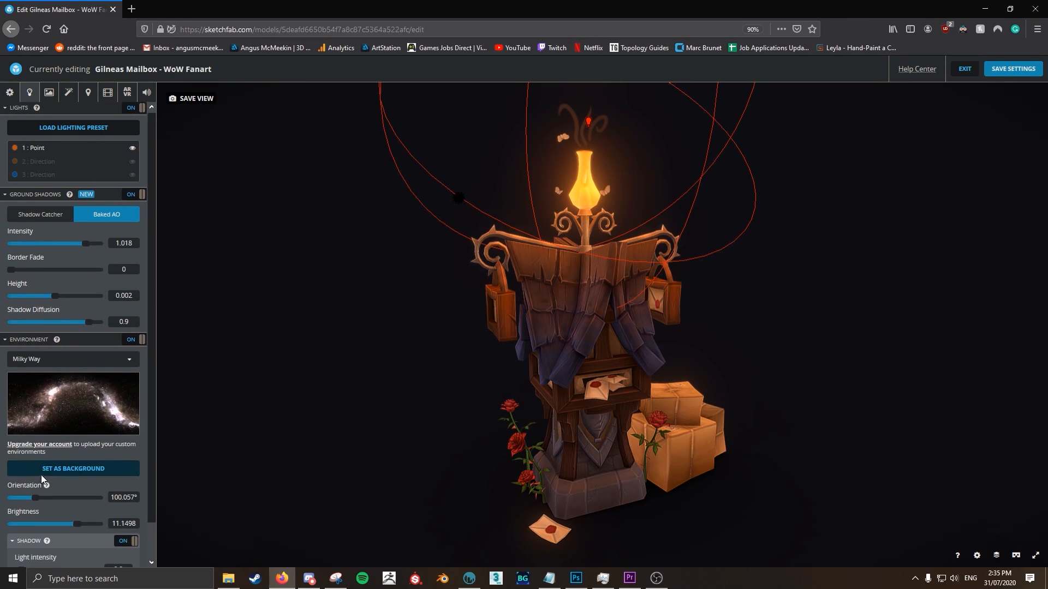
scroll(62, 538, down, 1)
drag(20, 533, 22, 533)
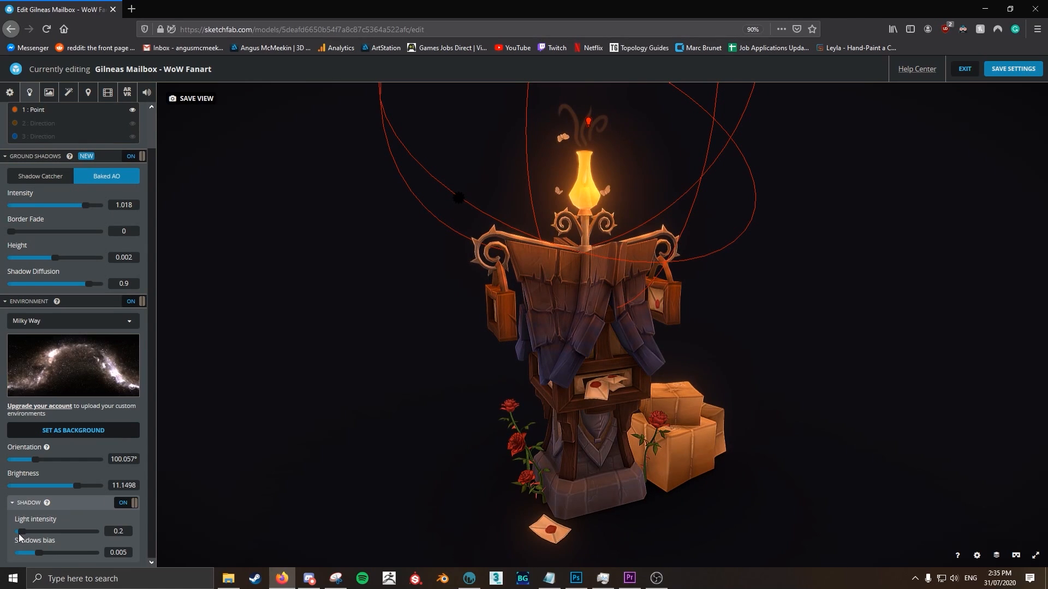
scroll(82, 327, up, 1)
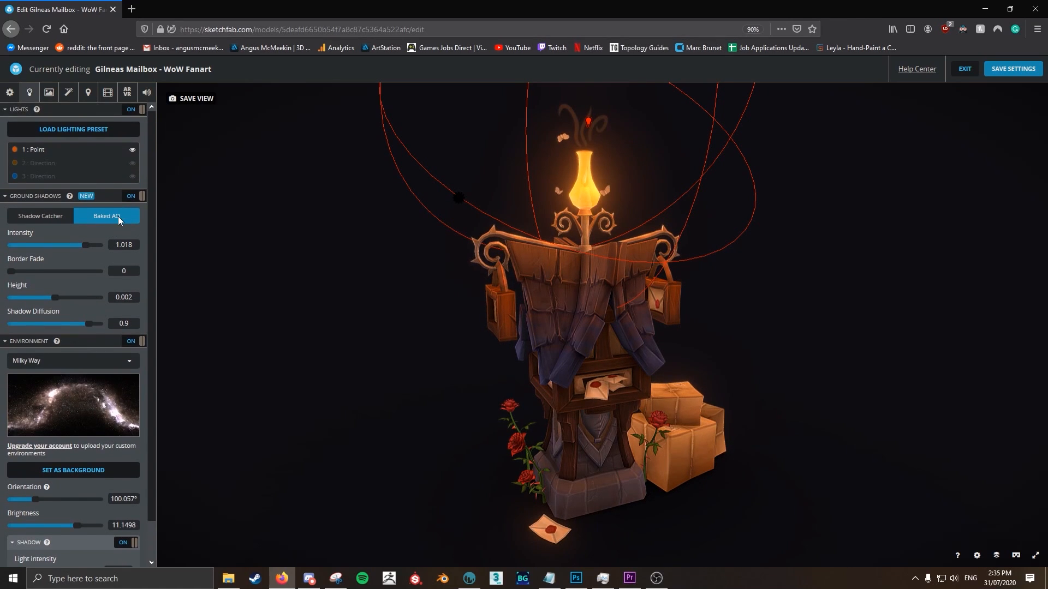
click(133, 198)
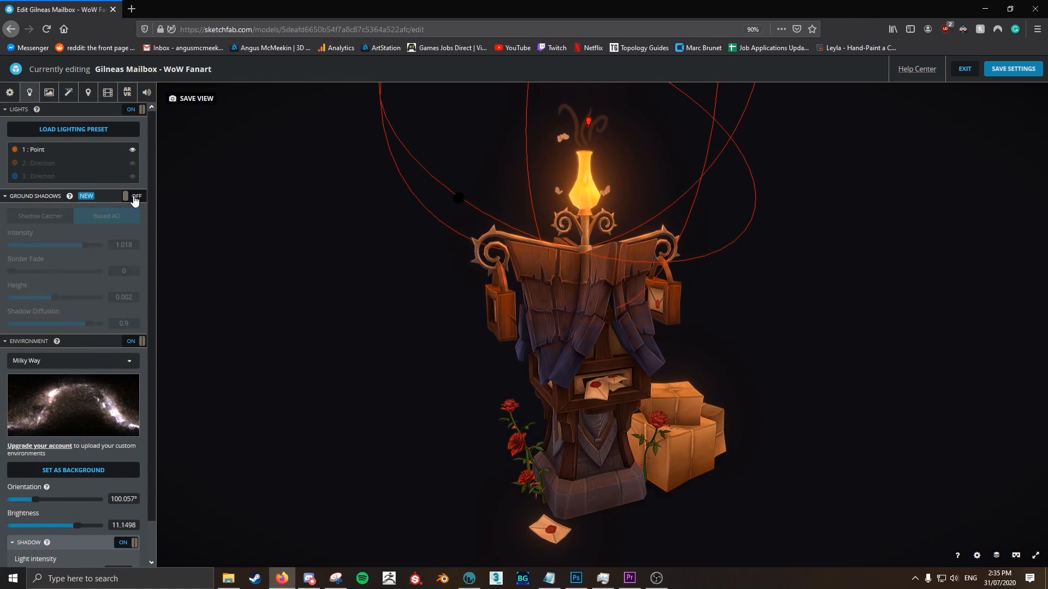
click(133, 197)
click(134, 197)
click(133, 198)
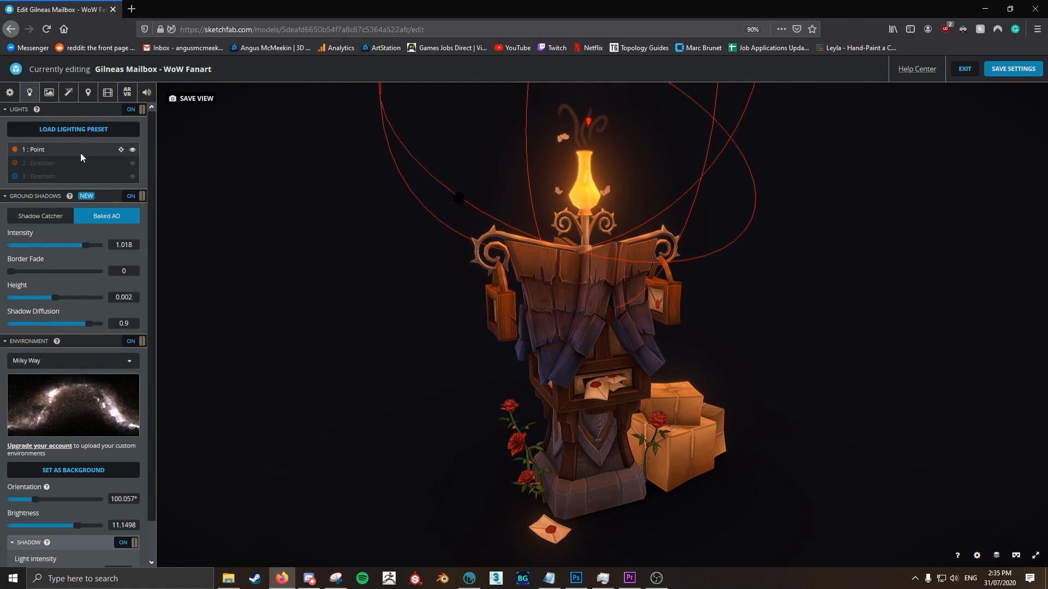
Compare the mailbox with the point light hidden and shown, leaving it enabled, and view the light's range around the lantern.
click(132, 153)
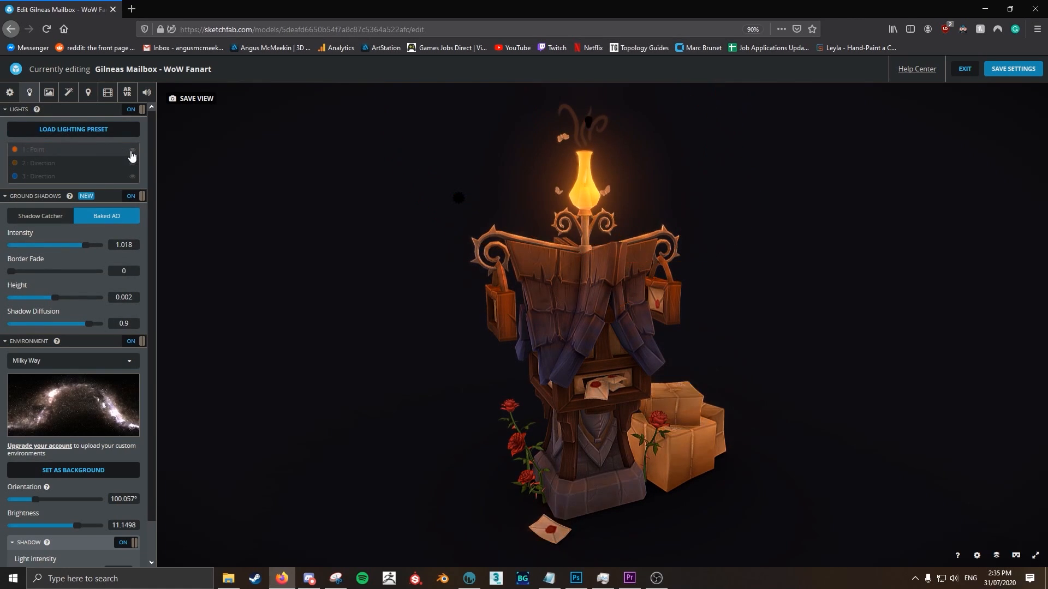
click(131, 153)
click(132, 153)
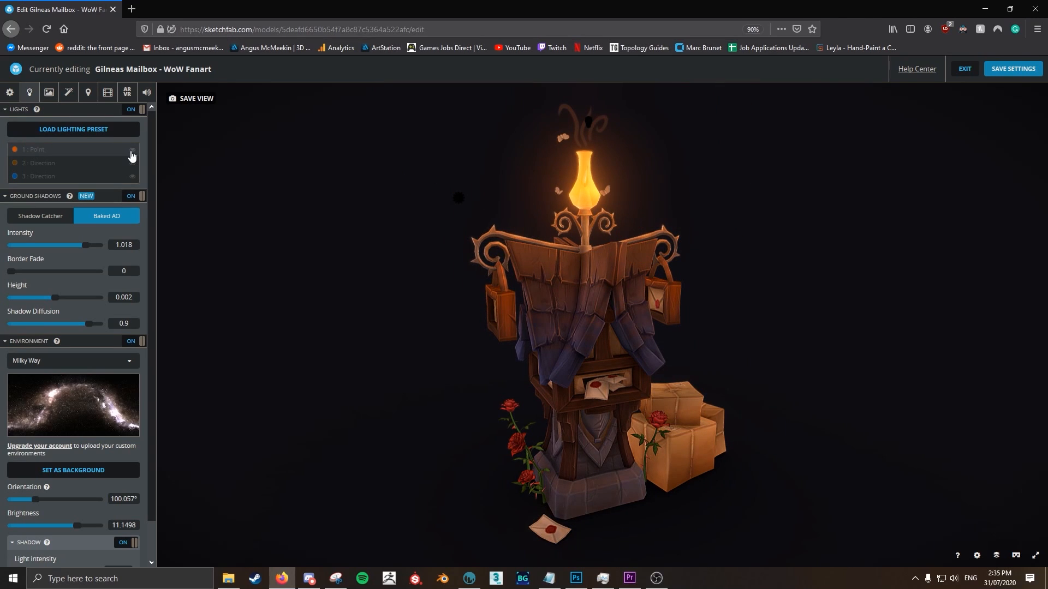
click(131, 153)
click(131, 153)
click(131, 153)
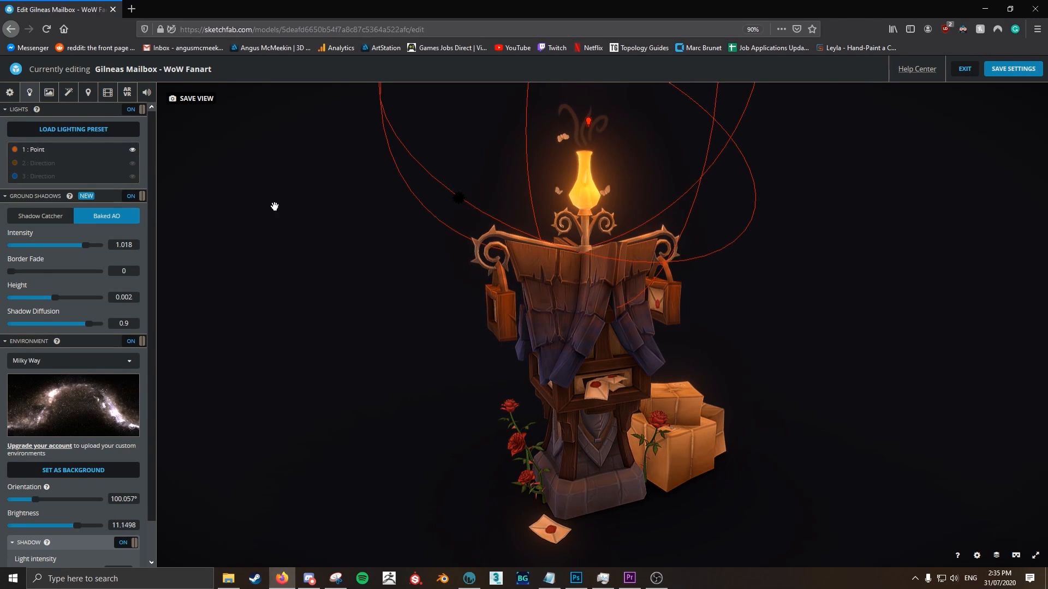
drag(274, 205, 282, 213)
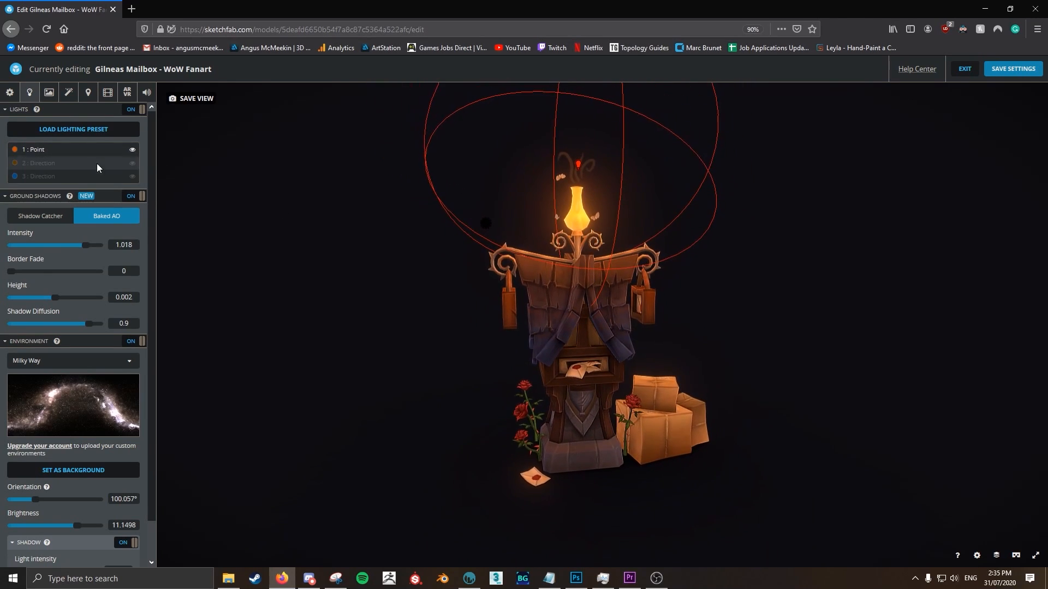
Select the smoke material above the lantern and examine its opacity settings.
click(49, 92)
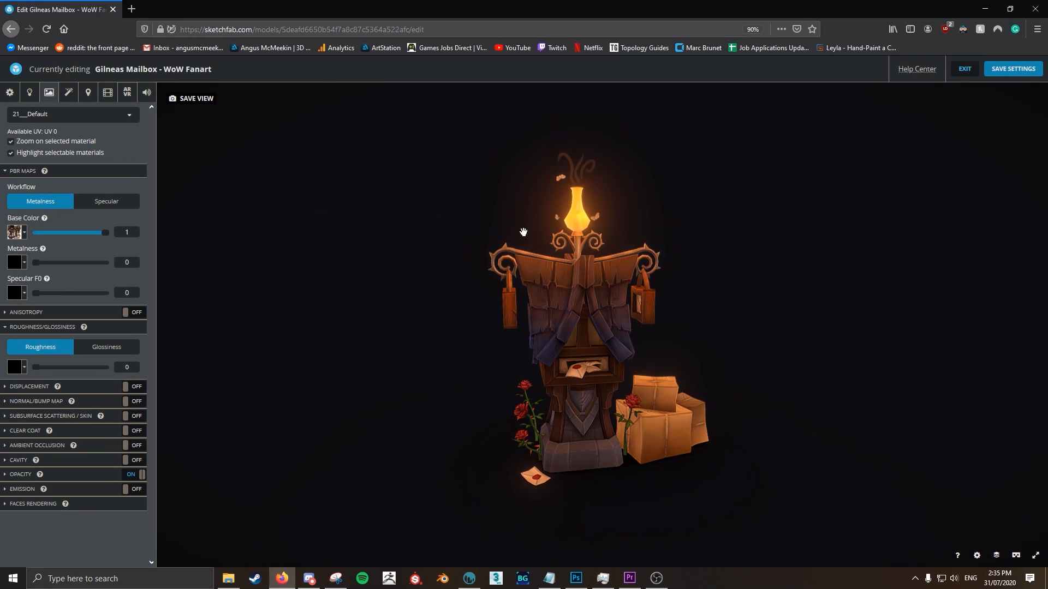
click(562, 180)
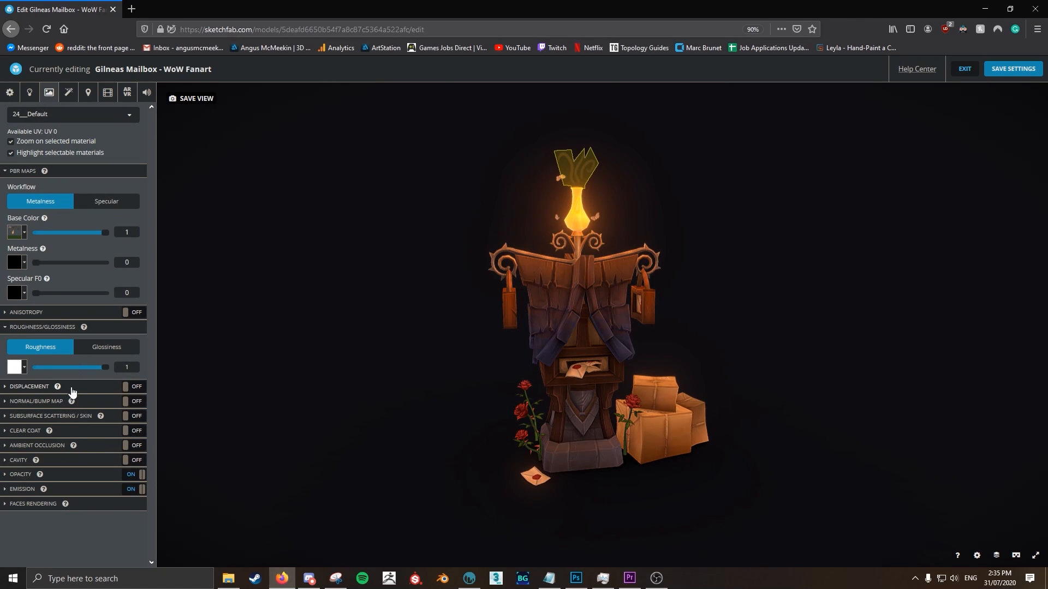
click(16, 474)
scroll(60, 489, down, 3)
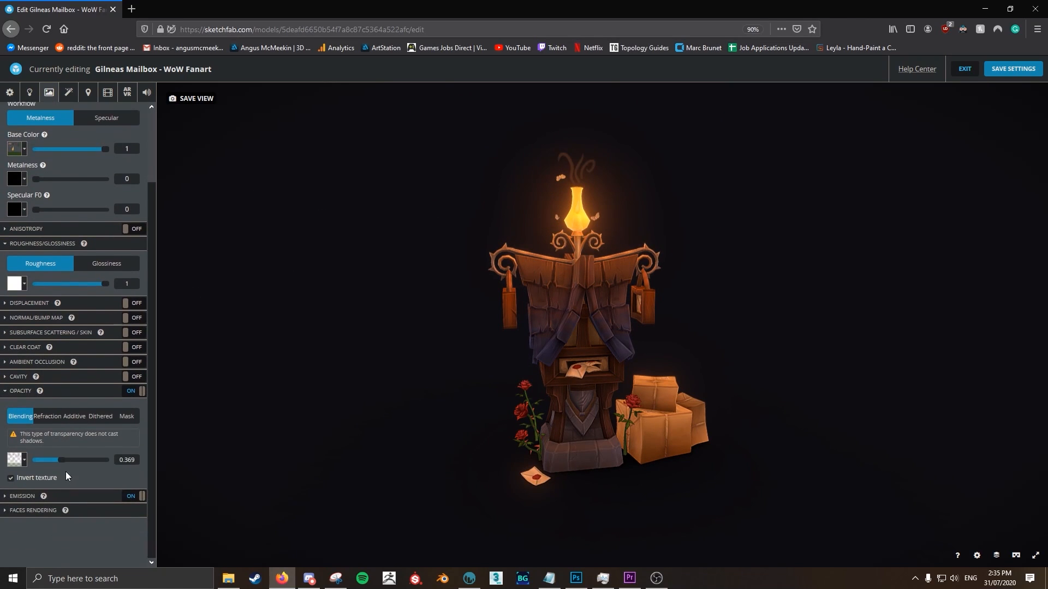
Select the lantern glass material and set its yellow emission strength to 2.04.
click(577, 216)
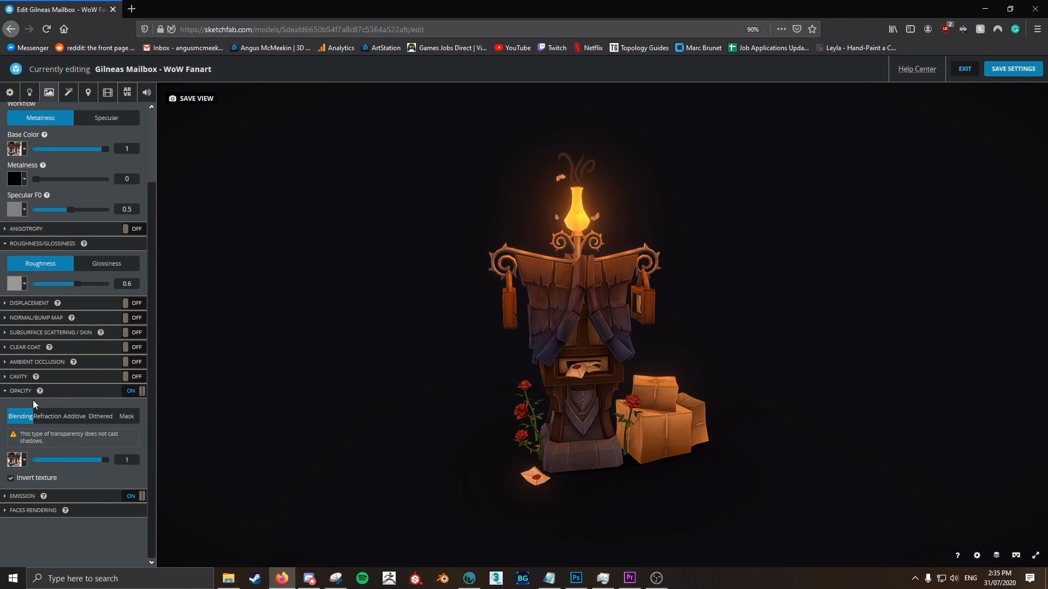
click(23, 496)
mouse_move(54, 517)
mouse_down()
mouse_move(67, 518)
mouse_move(48, 517)
mouse_up()
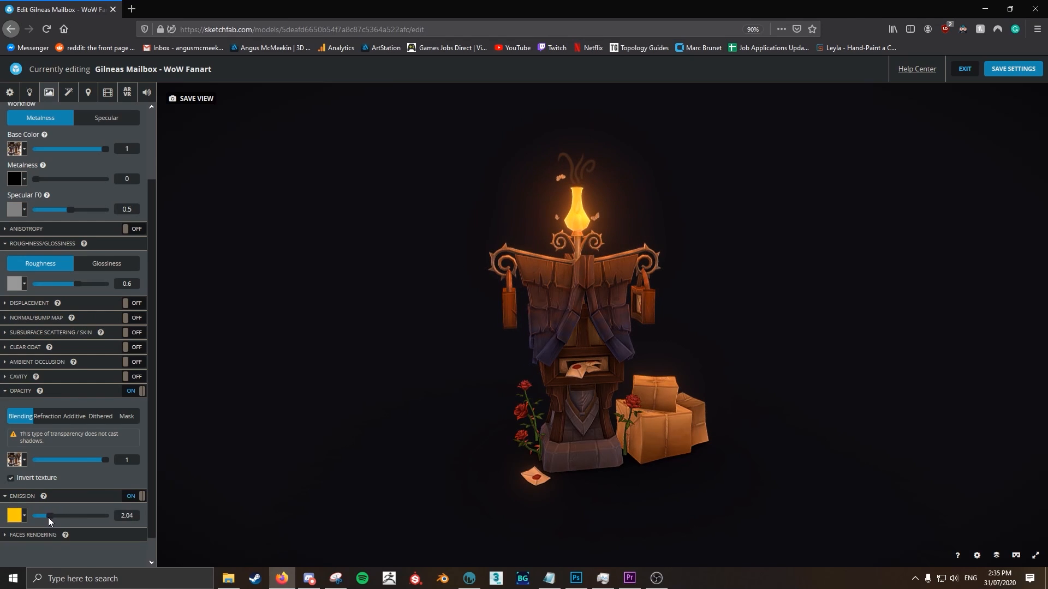
Open the SSAO post-processing settings and compare the model with SSAO off and on, leaving it on.
click(68, 92)
click(71, 148)
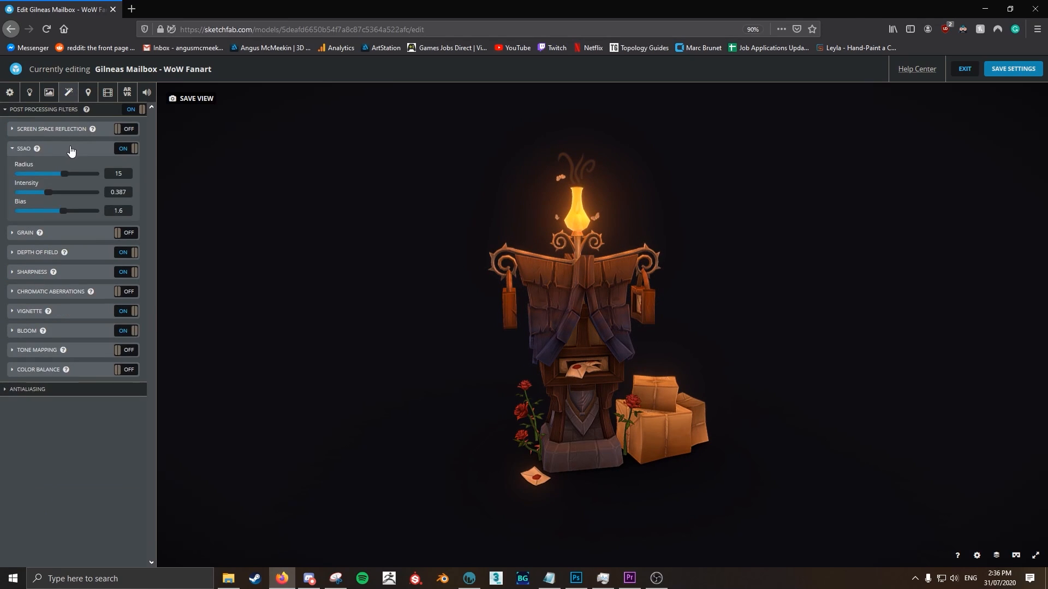
click(125, 149)
click(125, 149)
click(125, 150)
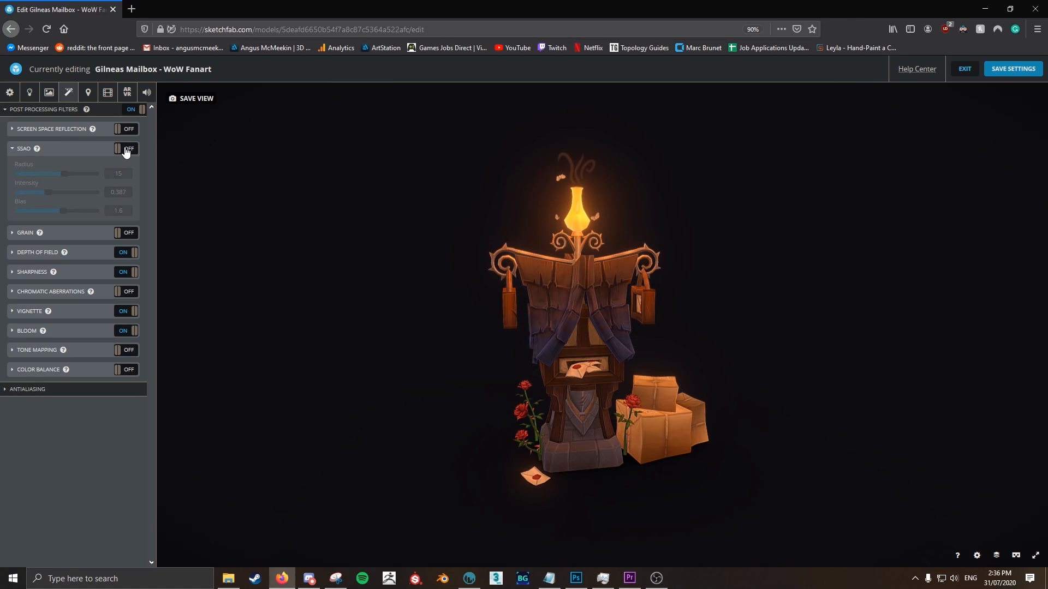
click(125, 149)
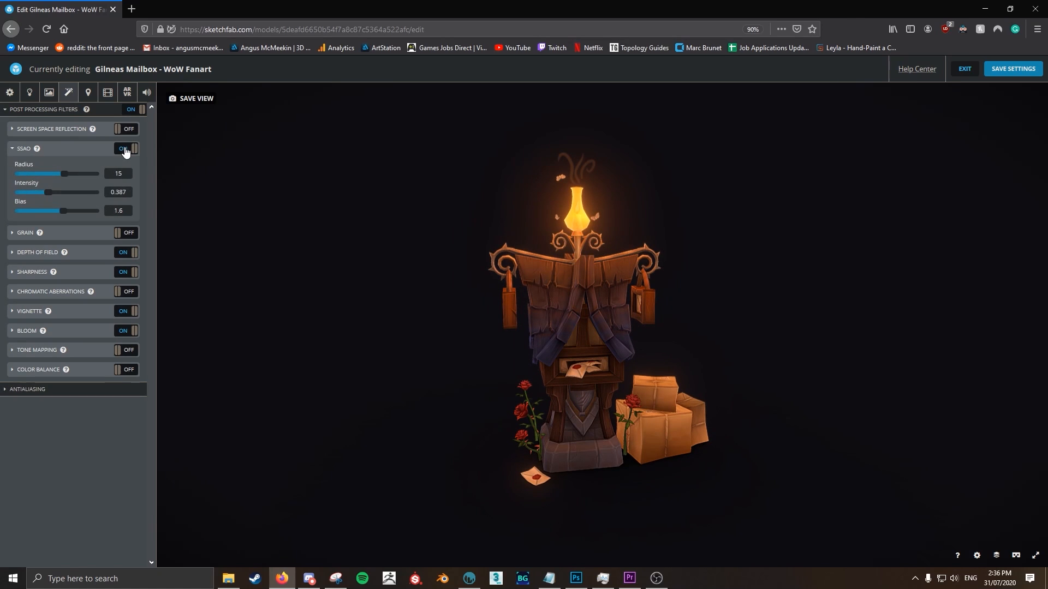
Compare the mailbox close up with Depth of Field off and on, leaving the filter enabled.
click(125, 252)
scroll(512, 296, up, 5)
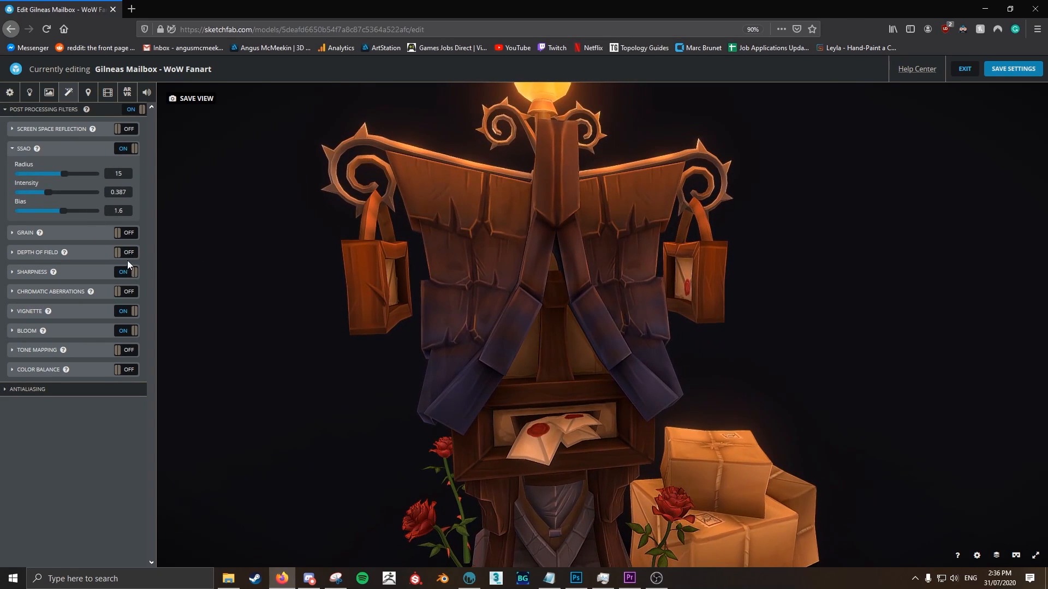
click(128, 254)
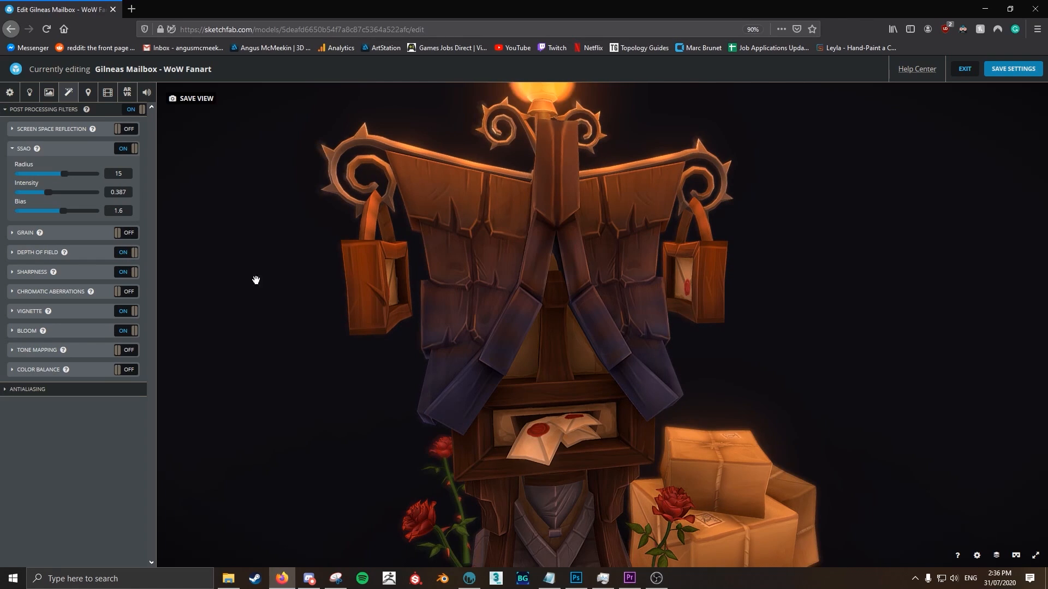
scroll(252, 278, down, 5)
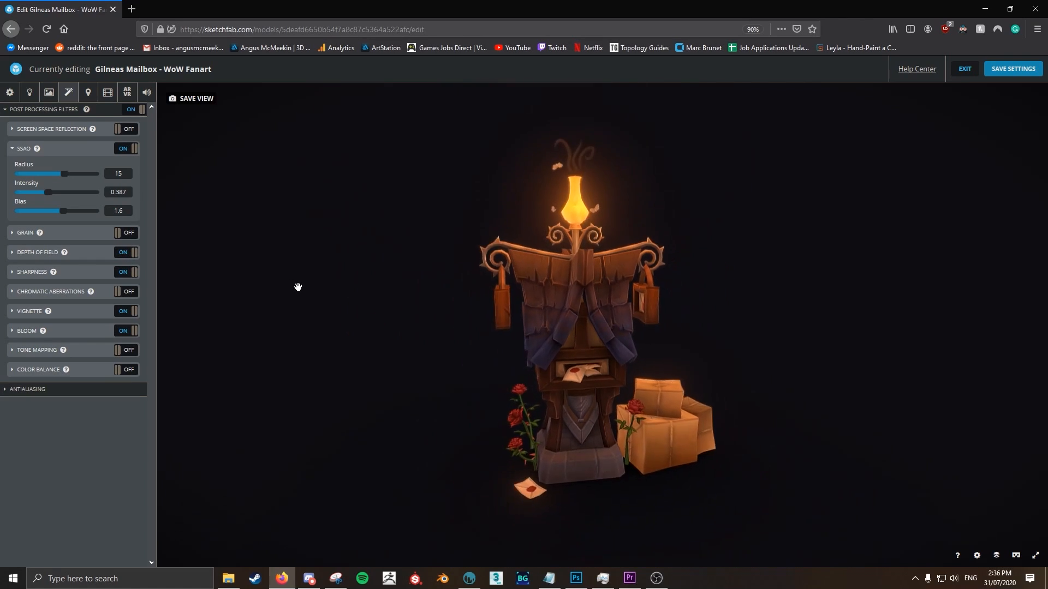
Compare the model with the Sharpness filter off and on, leave it on, and show its strength setting.
click(127, 276)
click(127, 278)
click(127, 279)
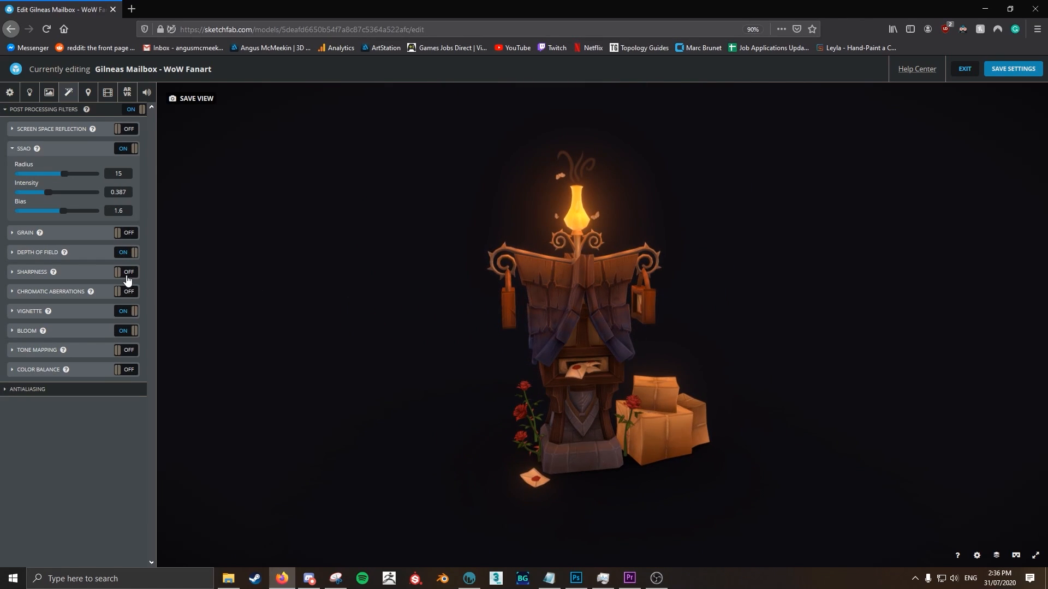
click(127, 278)
click(39, 275)
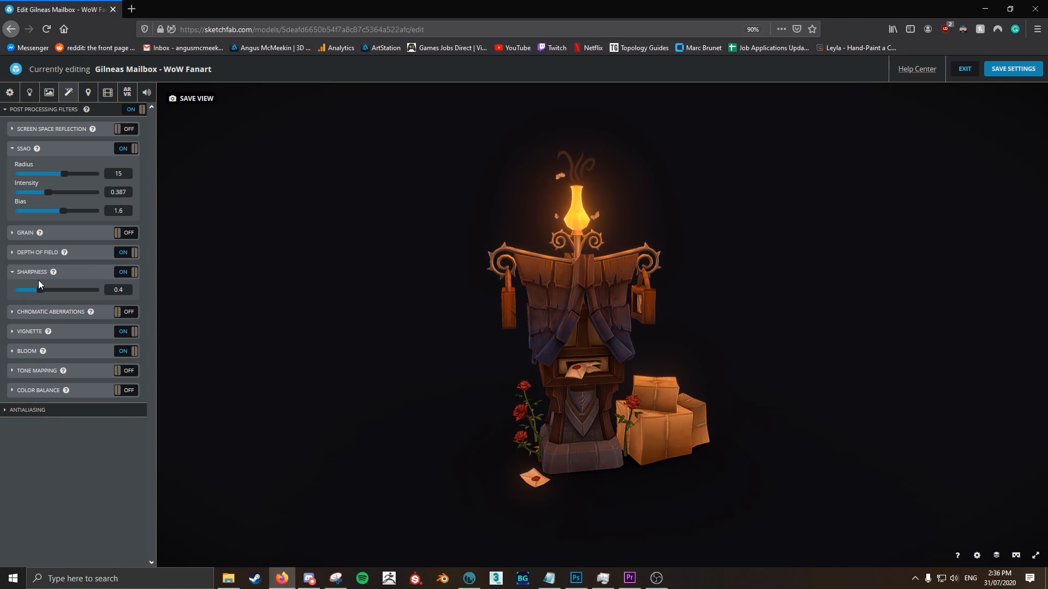
Set the Sharpness filter's strength to 0.323 and open the Vignette filter's settings.
drag(38, 290, 36, 289)
click(76, 331)
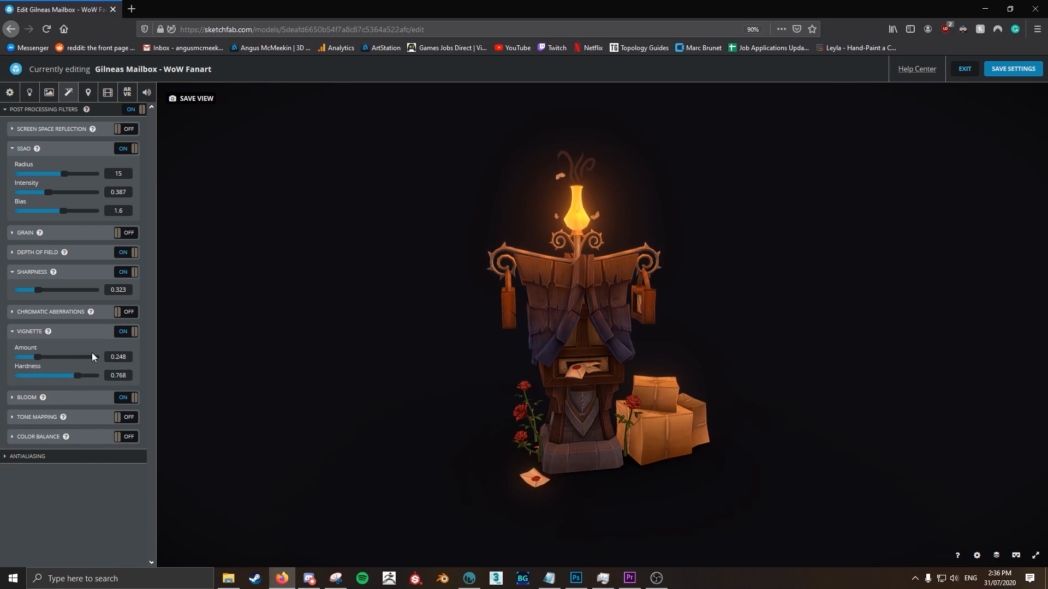
Open the Bloom settings, adjust the bloom intensity slightly, and compare the mailbox with Bloom off and on, leaving it enabled.
click(91, 399)
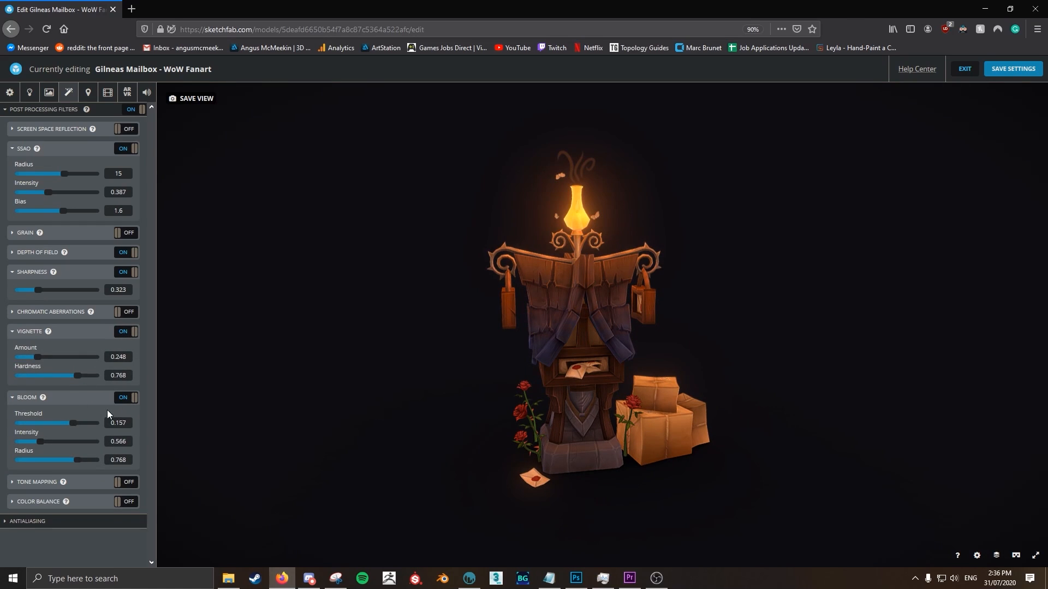
drag(38, 443, 43, 441)
click(128, 398)
click(128, 398)
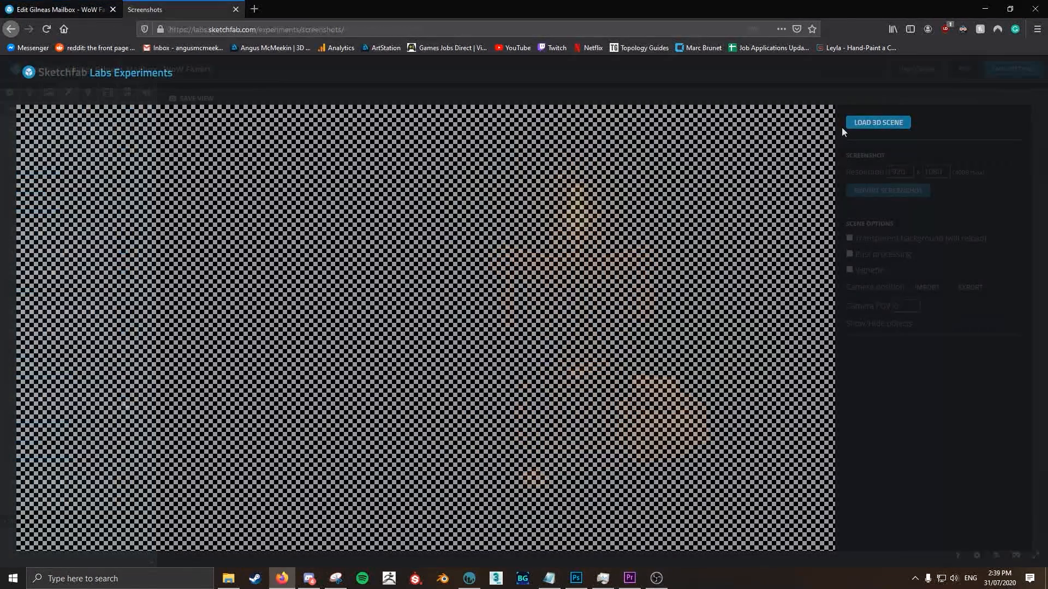
click(852, 123)
text(https://sketchfab.com/models/5deafd6650b54f7a8c87c5364a522afc/edit)
key(Return)
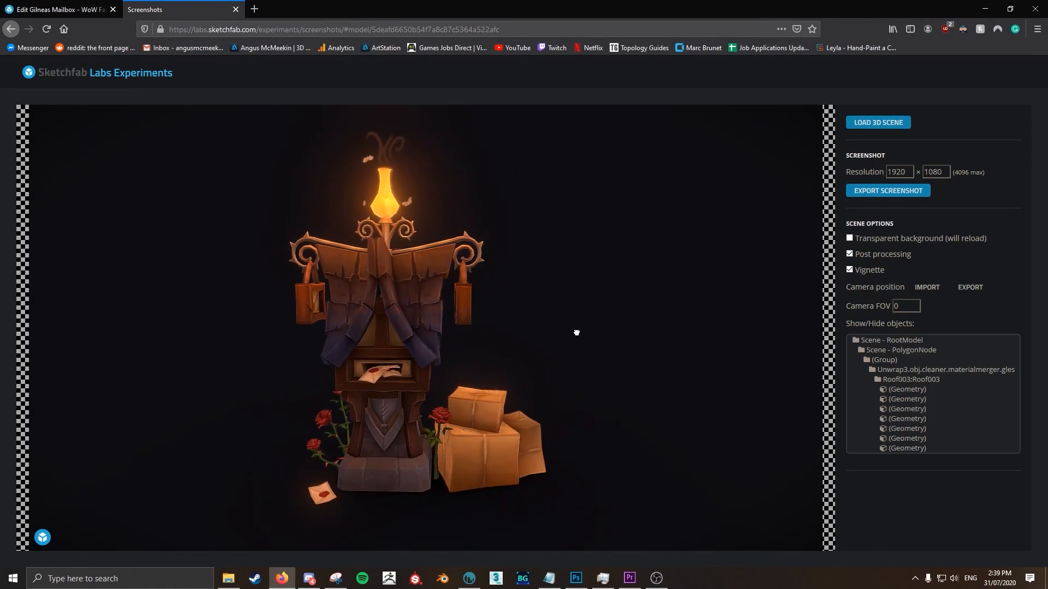
click(884, 191)
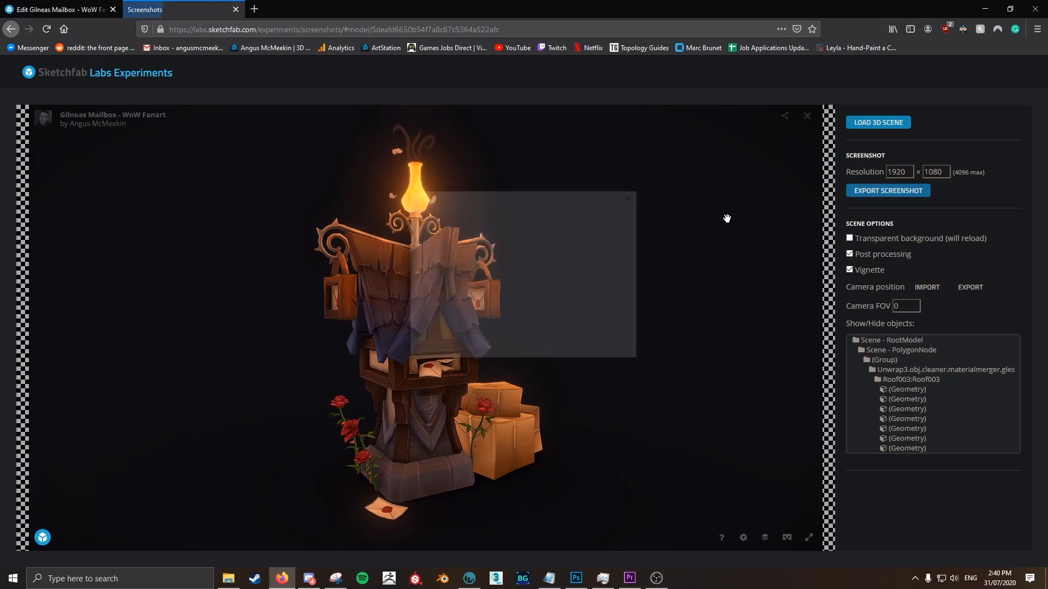
Enable the transparent background for the mailbox scene and export another screenshot from a different angle.
drag(561, 351, 596, 338)
click(849, 238)
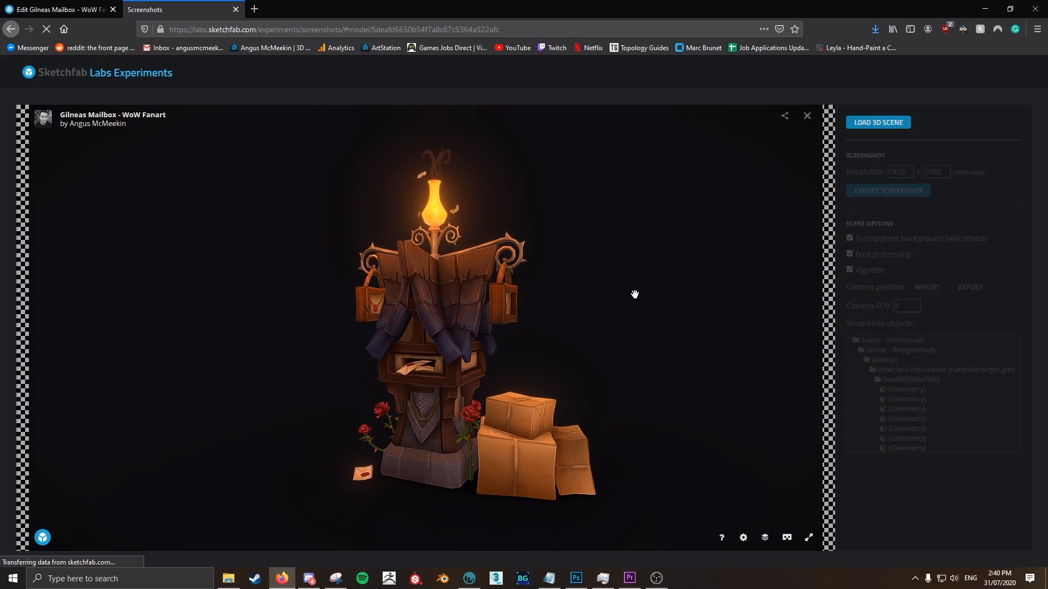
mouse_move(610, 295)
mouse_down()
mouse_move(577, 288)
mouse_move(600, 295)
mouse_up()
click(888, 191)
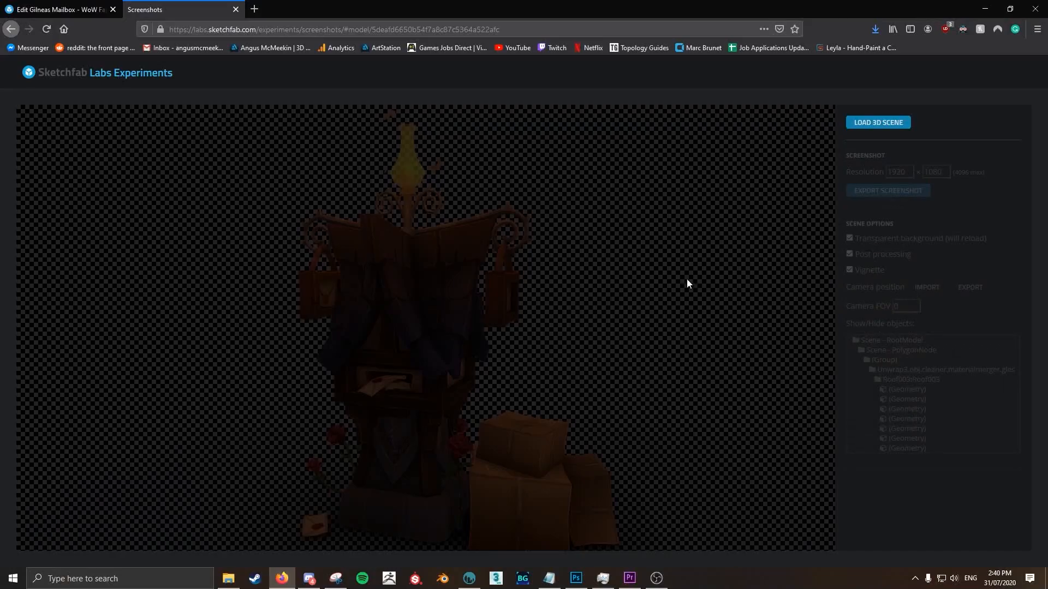
click(576, 348)
mouse_move(583, 349)
mouse_down()
mouse_move(605, 343)
mouse_move(564, 342)
mouse_up()
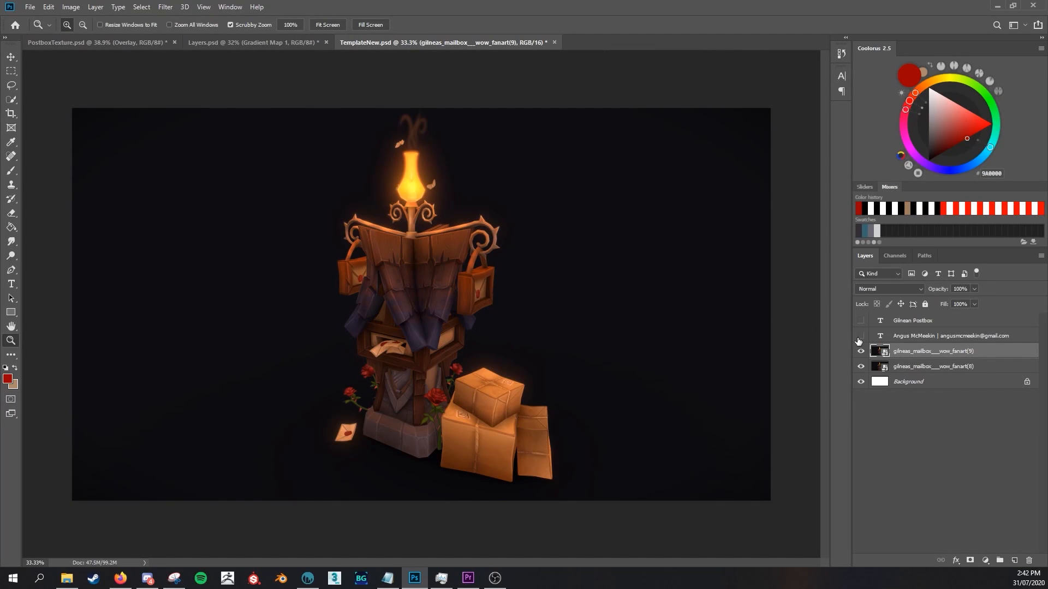
In Photoshop's TemplateNew.psd, show the title and artist contact text layers, and compare the upper mailbox render layer hidden and shown.
click(860, 335)
click(861, 320)
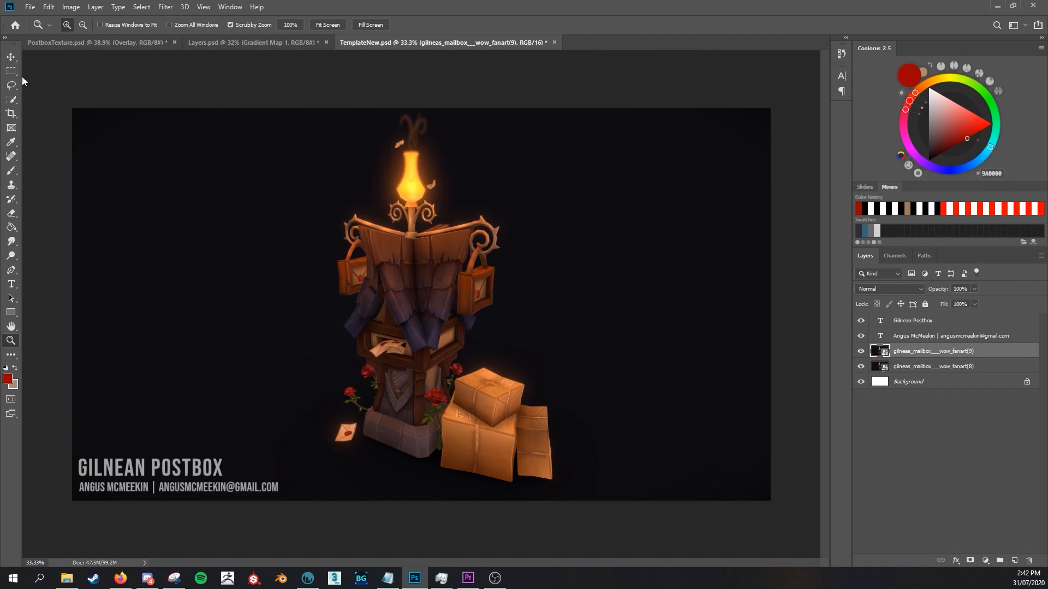
click(860, 350)
click(861, 351)
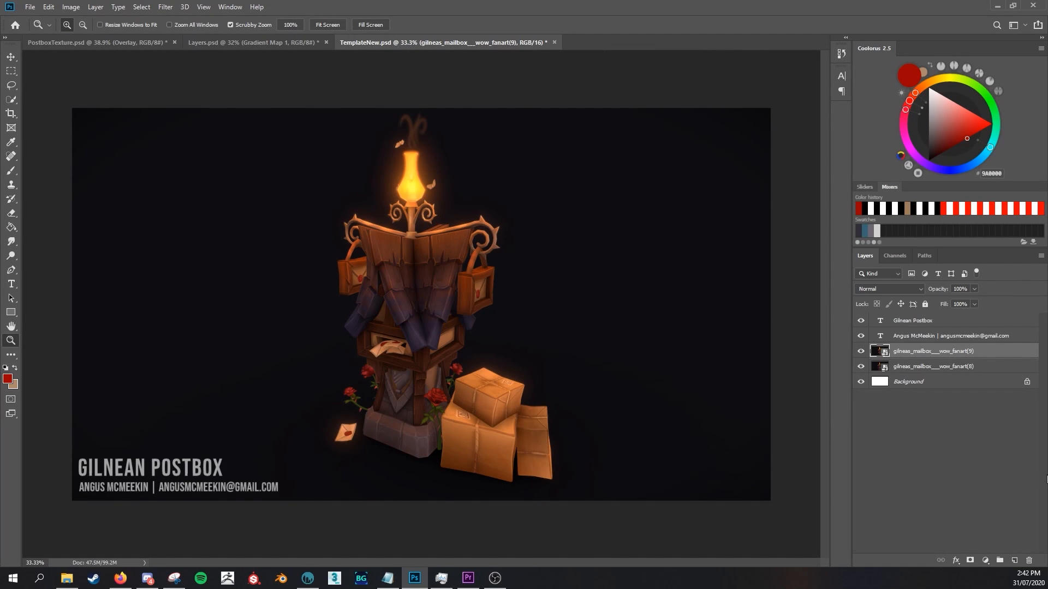